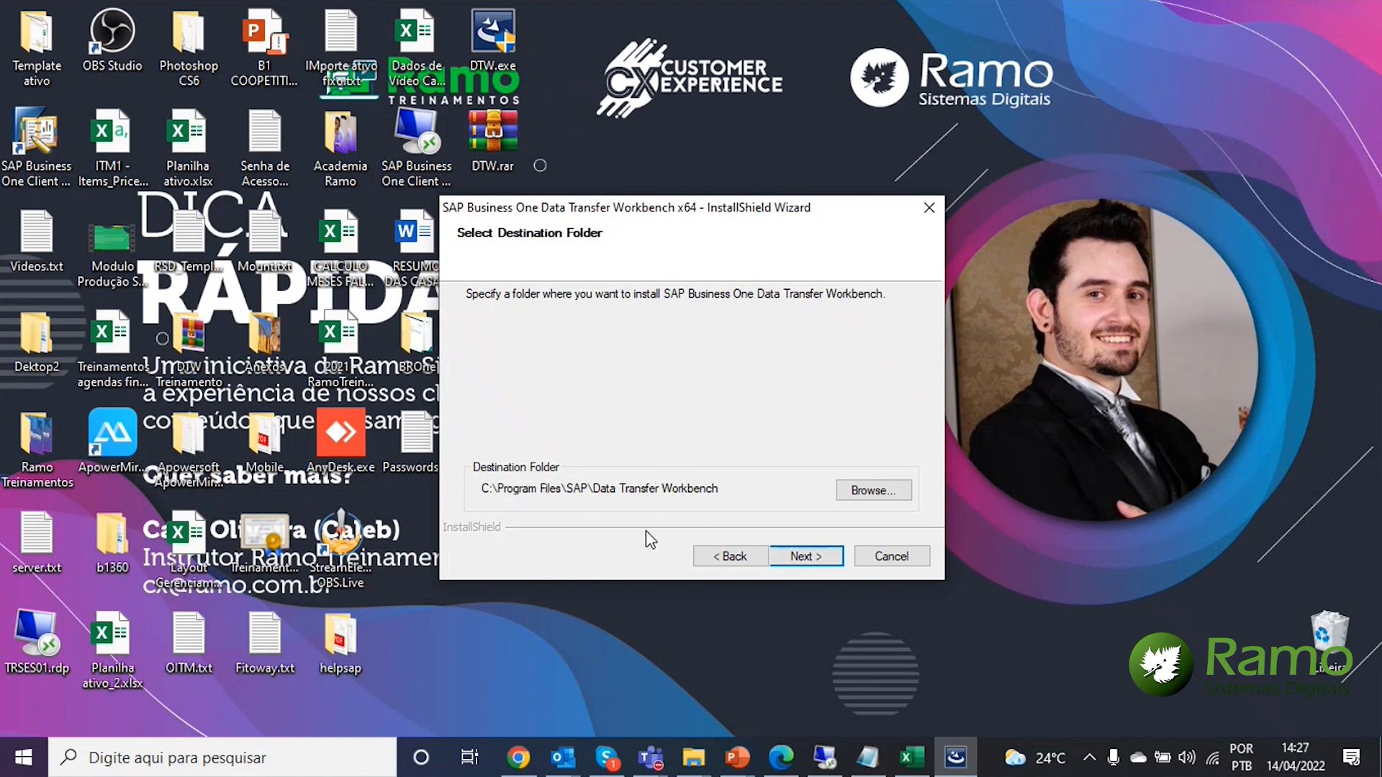
Install Data Transfer Workbench with the default destination and program folders, then close the finished setup
{"action": "left_click", "coordinate": [794, 560]}
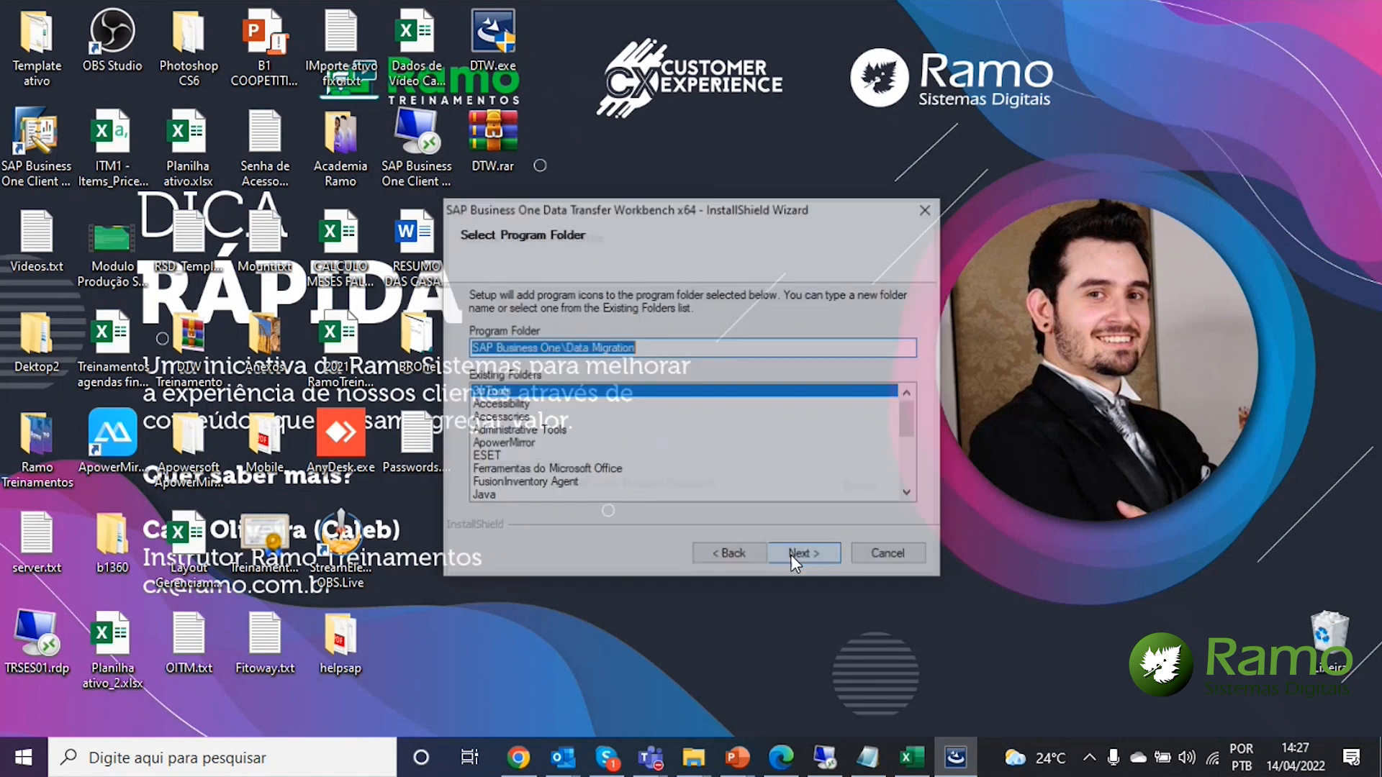
{"action": "left_click", "coordinate": [794, 558]}
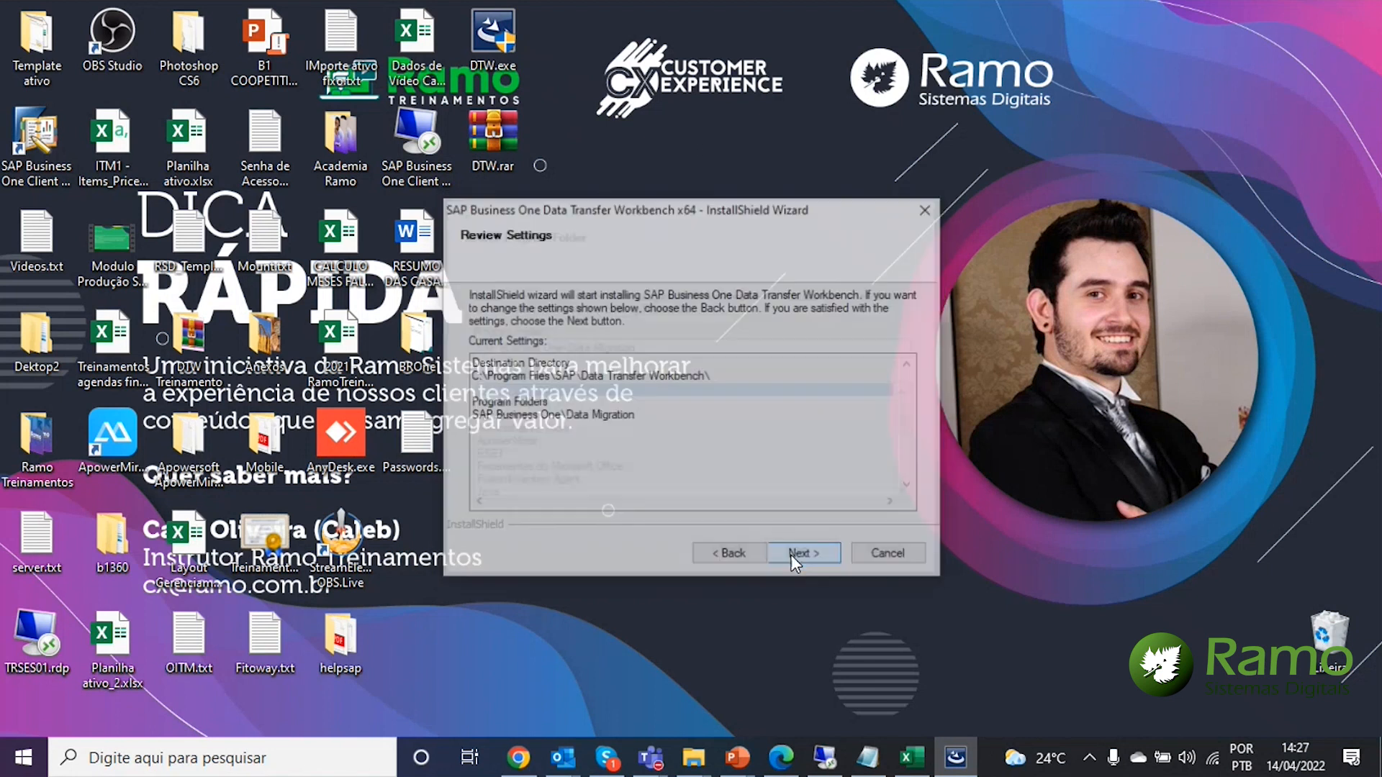
{"action": "left_click", "coordinate": [794, 557]}
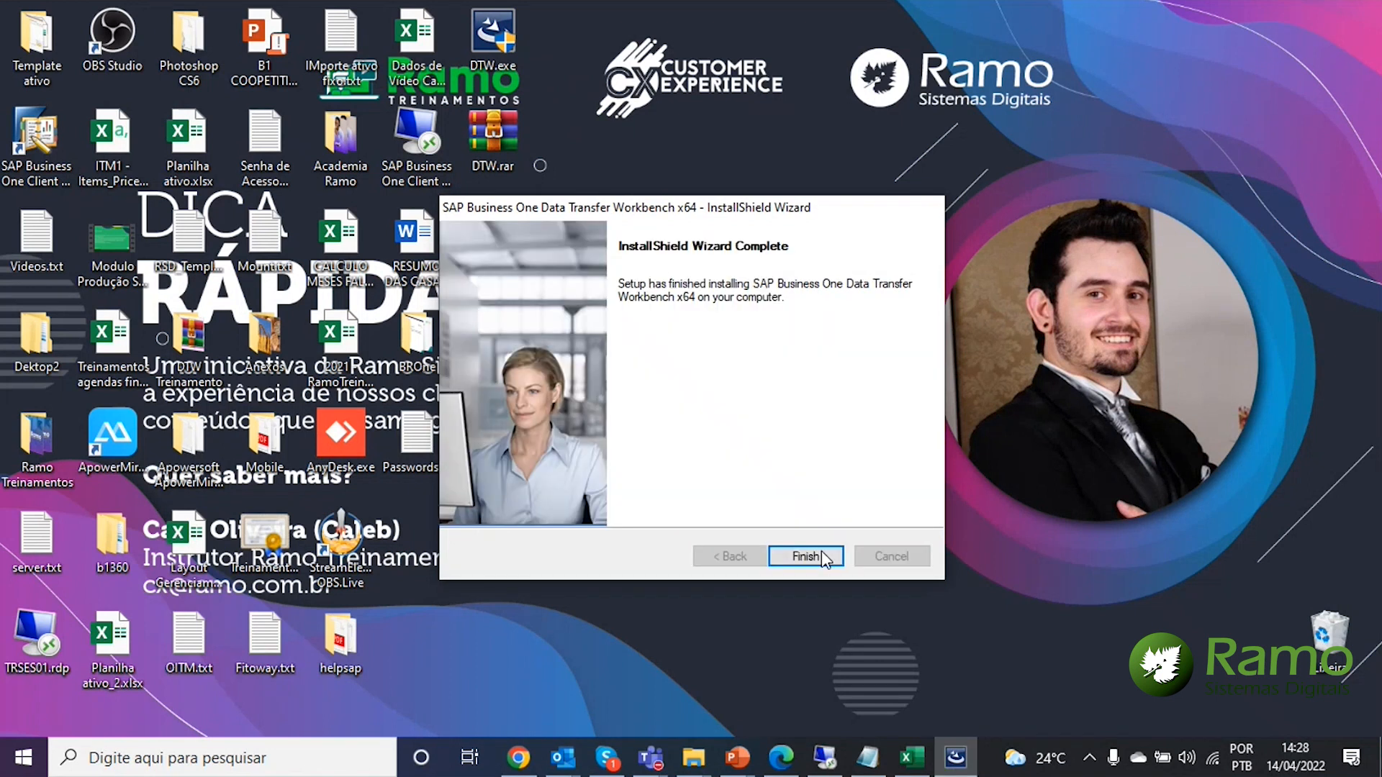
{"action": "left_click", "coordinate": [820, 558]}
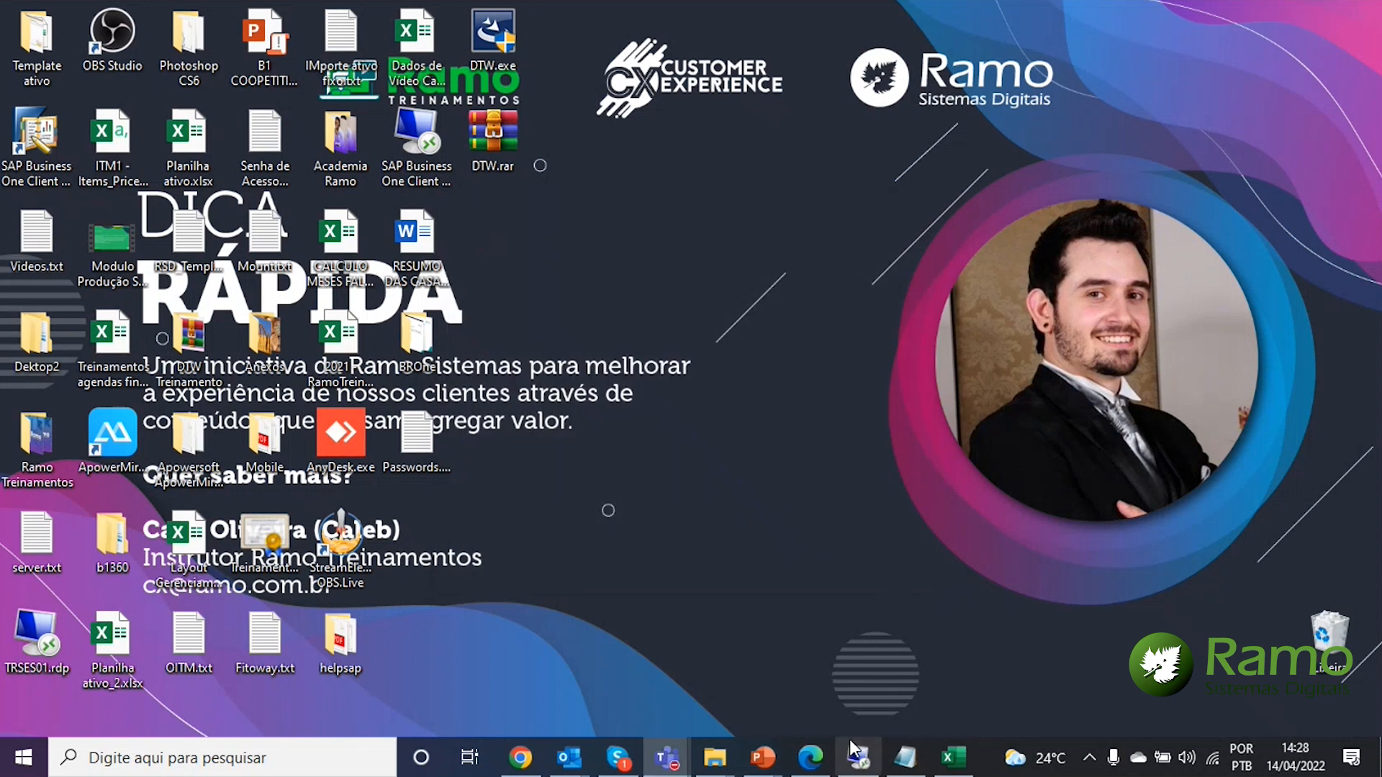
In the trses01 server session, launch Data Transfer Workbench (64-bit) and the SAP Business One client
{"action": "left_click", "coordinate": [854, 749]}
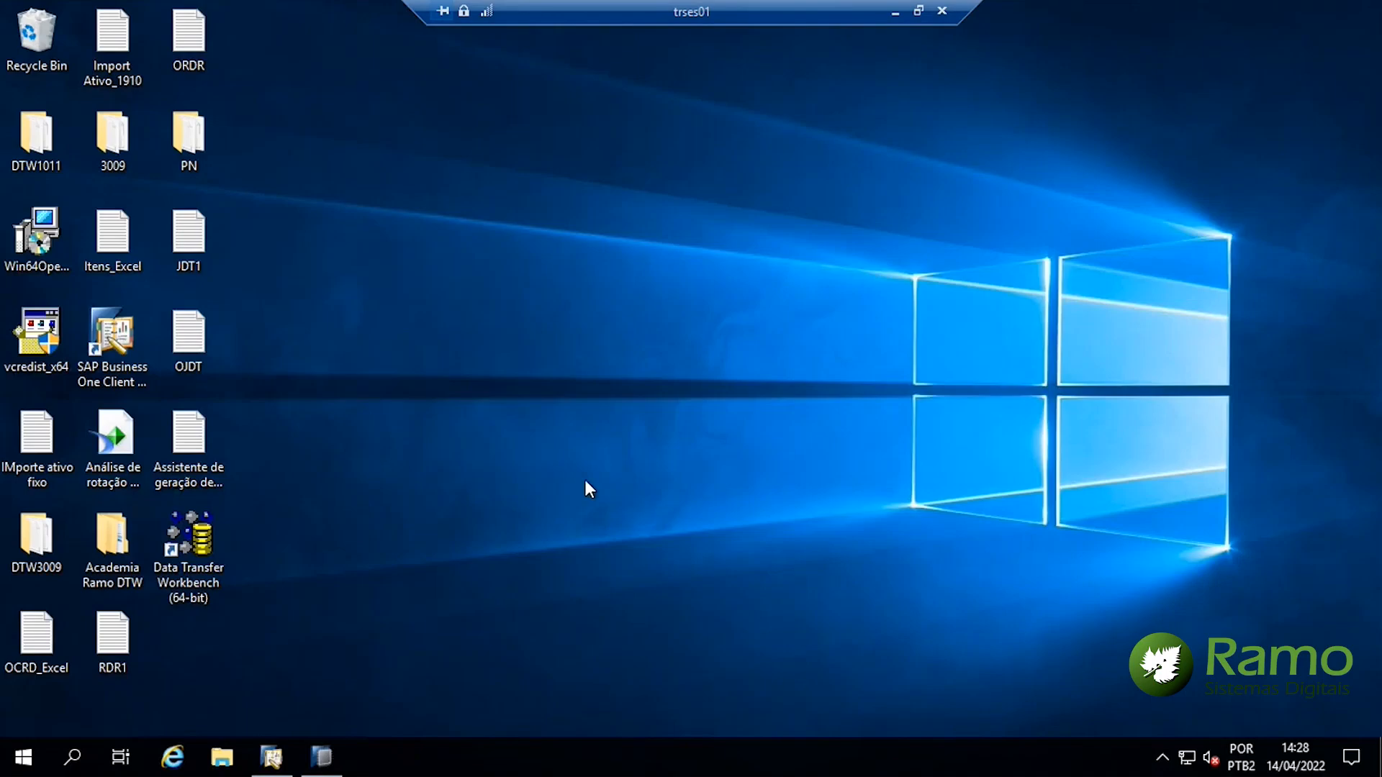
{"action": "double_click", "coordinate": [189, 540]}
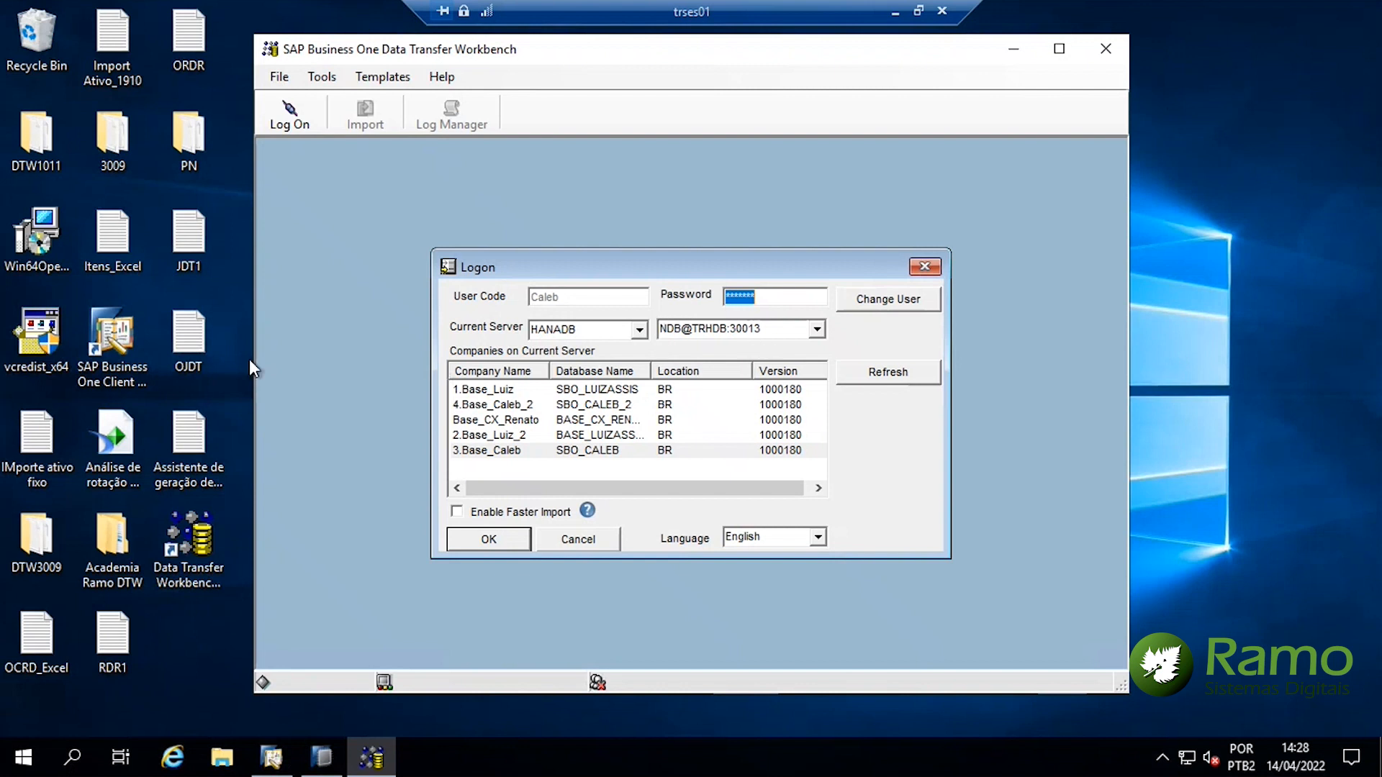
{"action": "left_click", "coordinate": [124, 333]}
Copy server address NDB@TRHDB:30013 from SAP Business One's company selection and return to DTW
{"action": "double_click", "coordinate": [124, 334]}
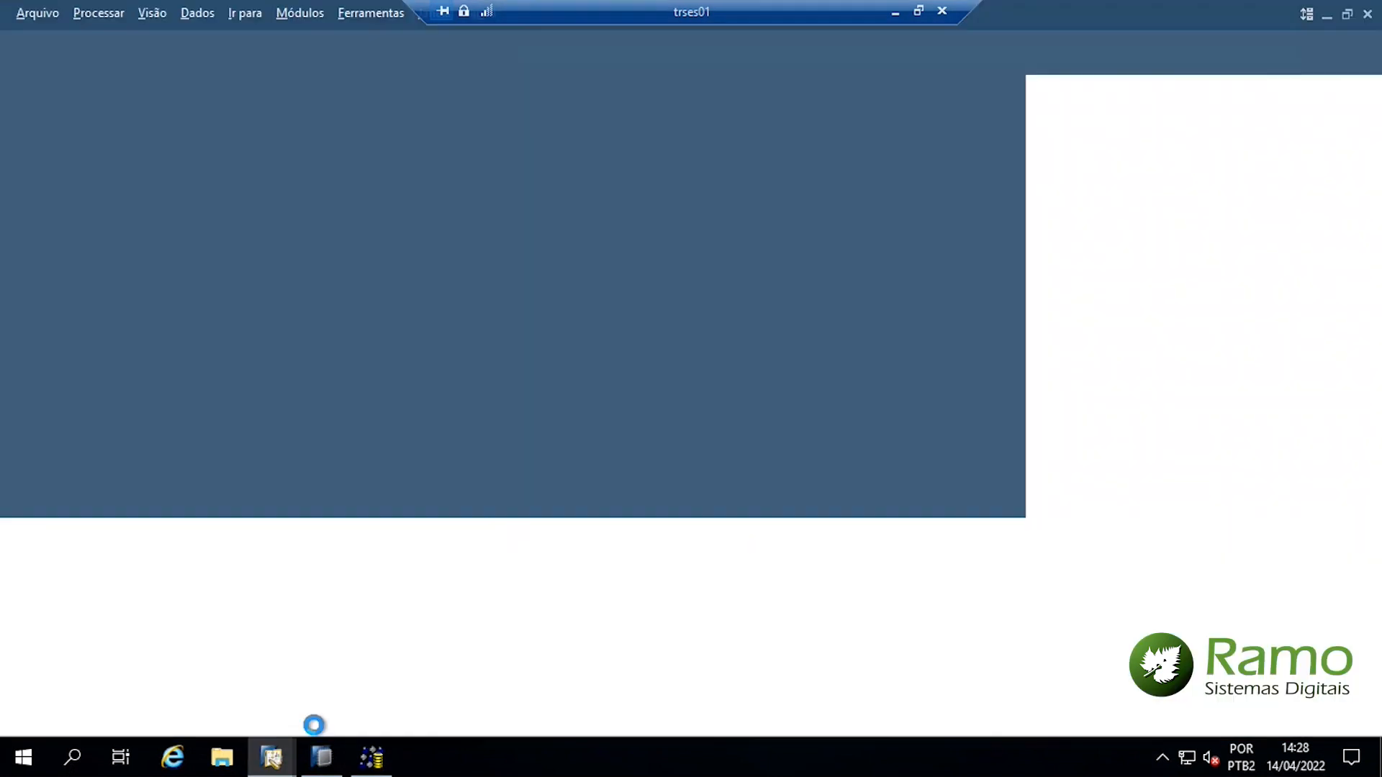
{"action": "left_click", "coordinate": [905, 522]}
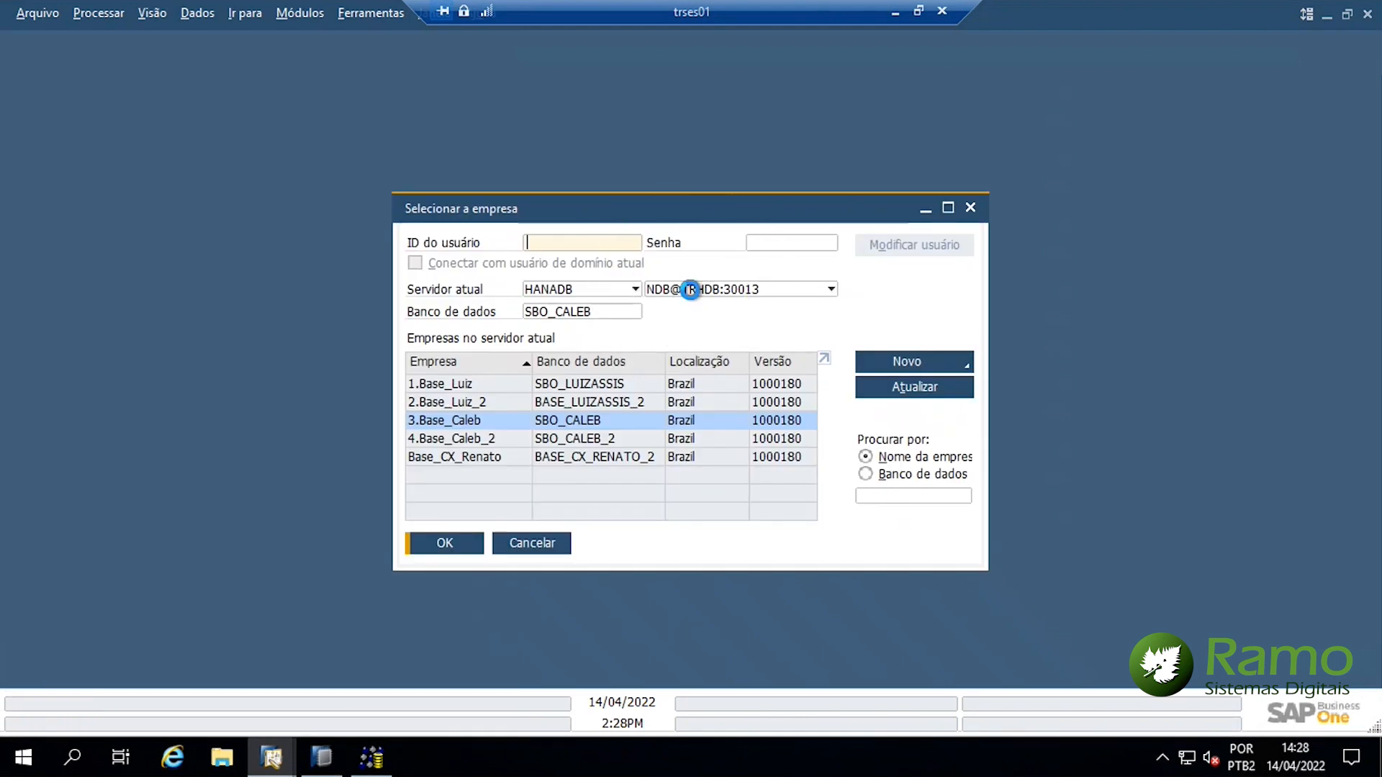
{"action": "right_click", "coordinate": [692, 292]}
{"action": "left_click", "coordinate": [742, 314]}
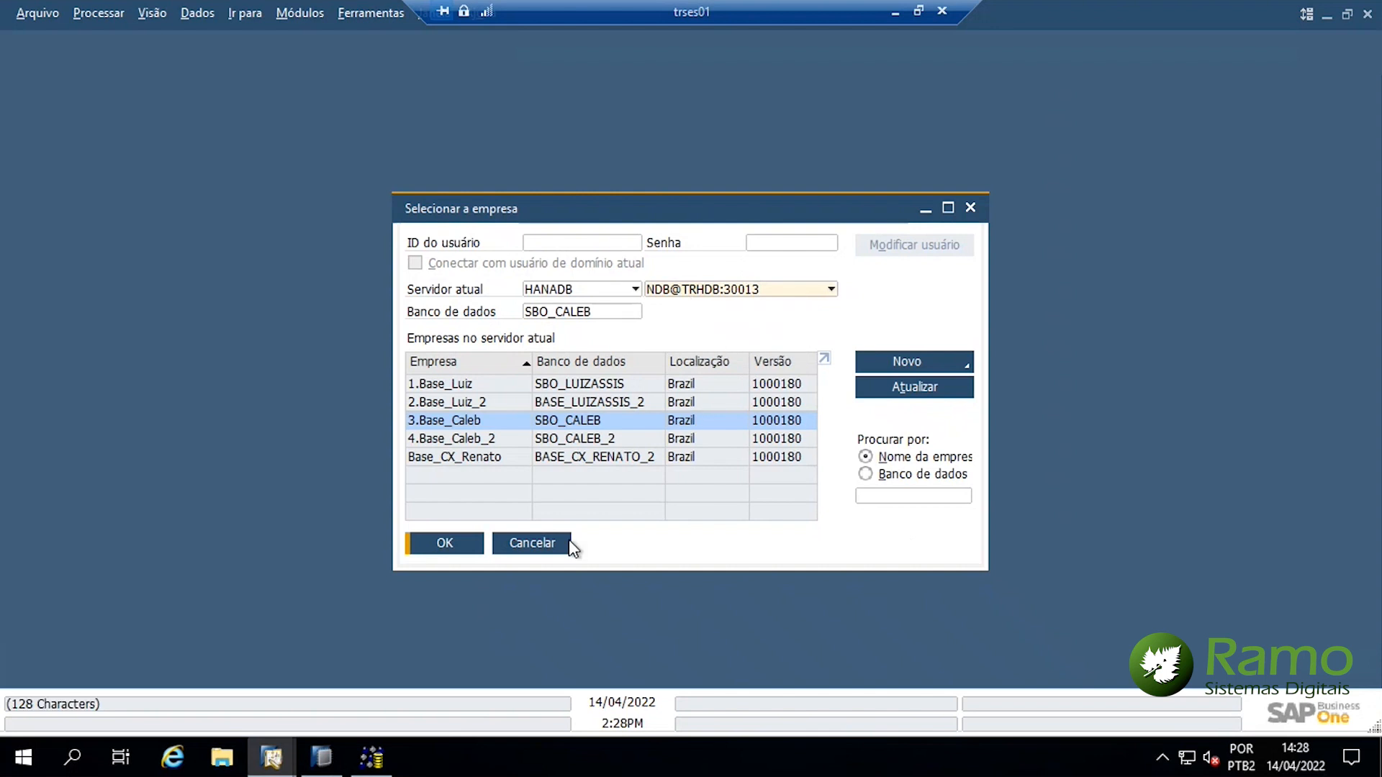
{"action": "left_click", "coordinate": [549, 544]}
{"action": "left_click", "coordinate": [369, 756]}
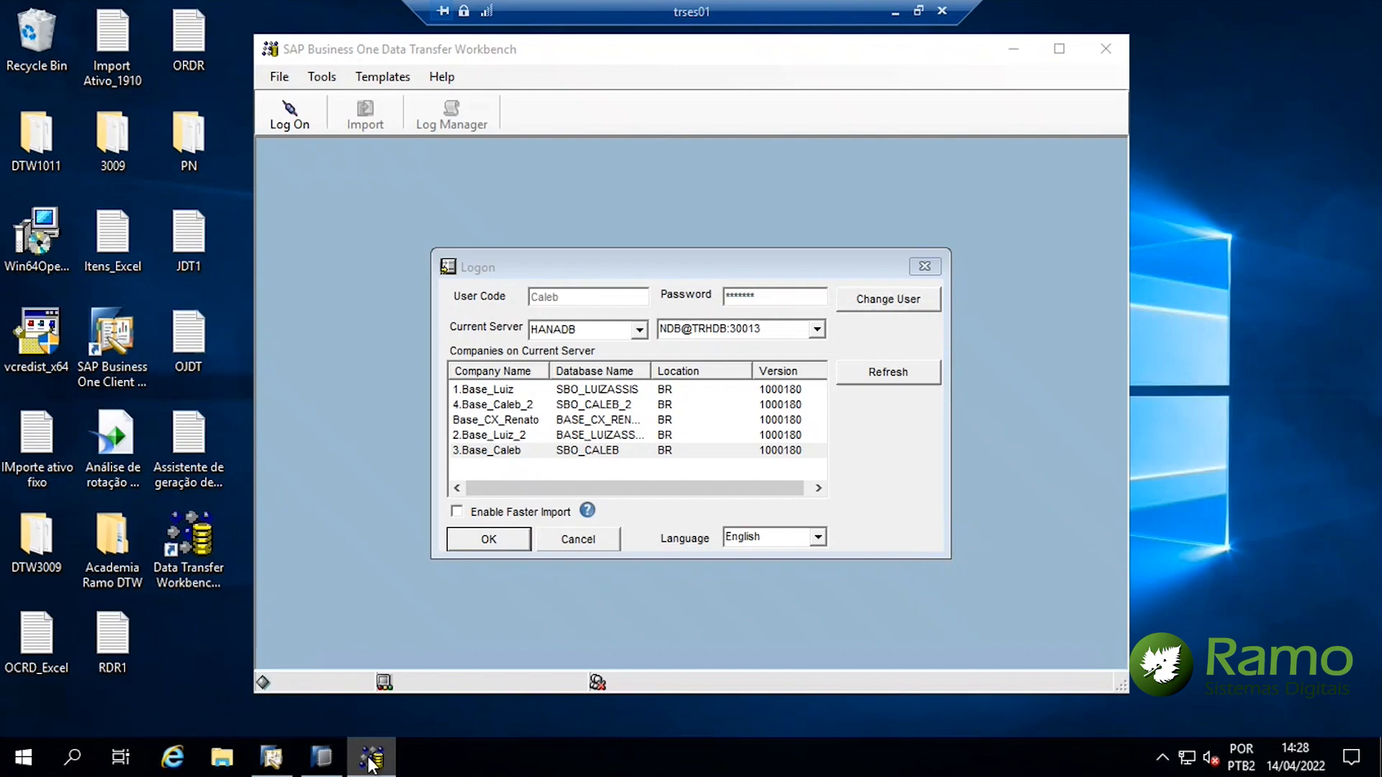
In the DTW logon, select the server address and refresh the list of companies
{"action": "left_click", "coordinate": [369, 756]}
{"action": "left_click", "coordinate": [369, 756]}
{"action": "left_click", "coordinate": [723, 331]}
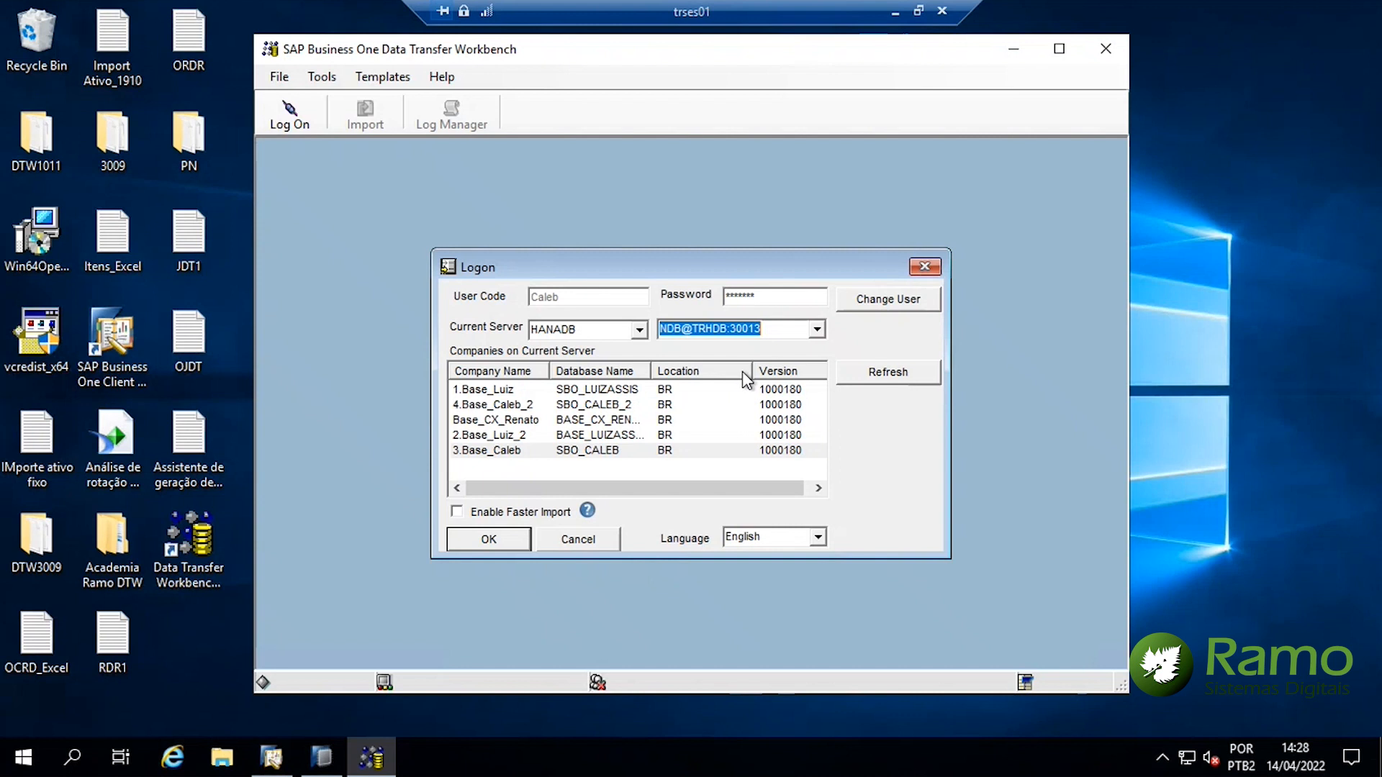
{"action": "left_click", "coordinate": [875, 373]}
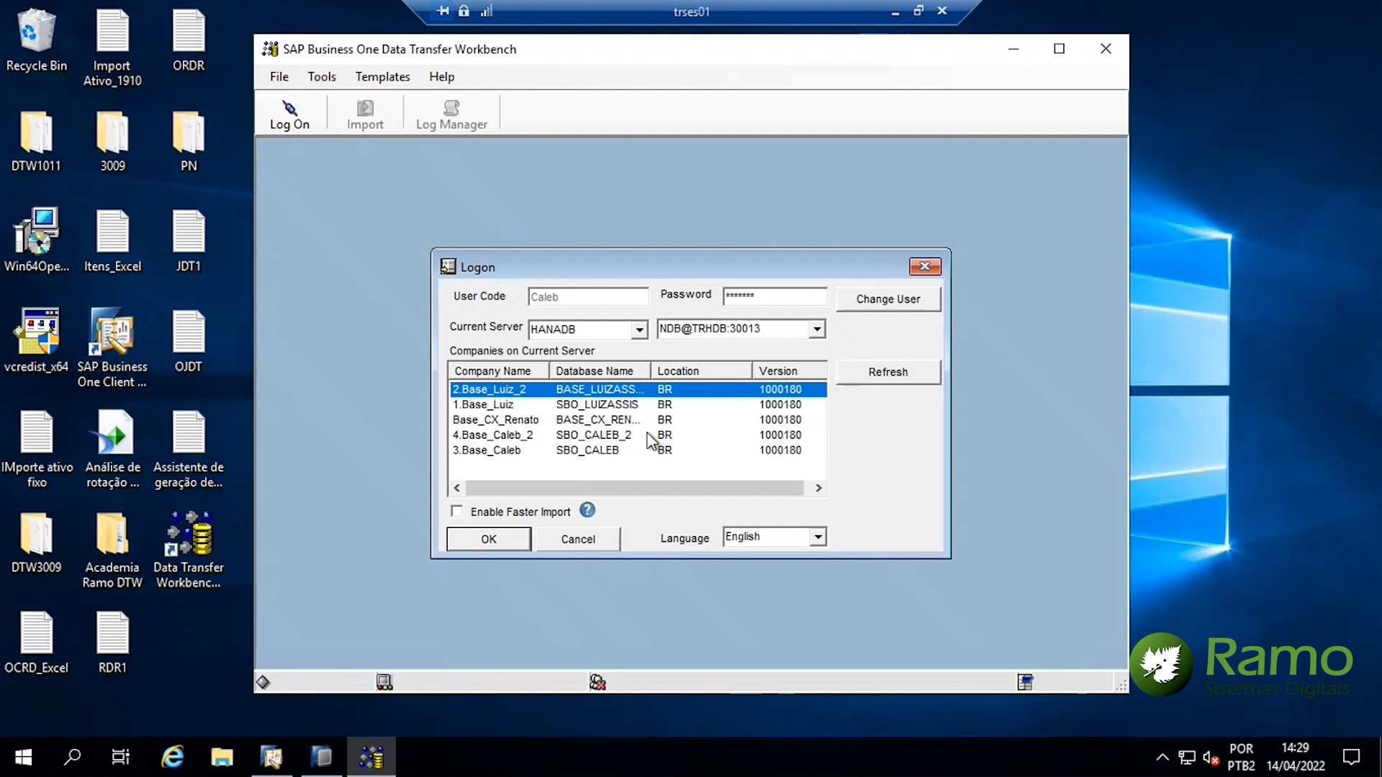
Log on to the third company with the user code and password, then minimize DTW
{"action": "left_click", "coordinate": [876, 306]}
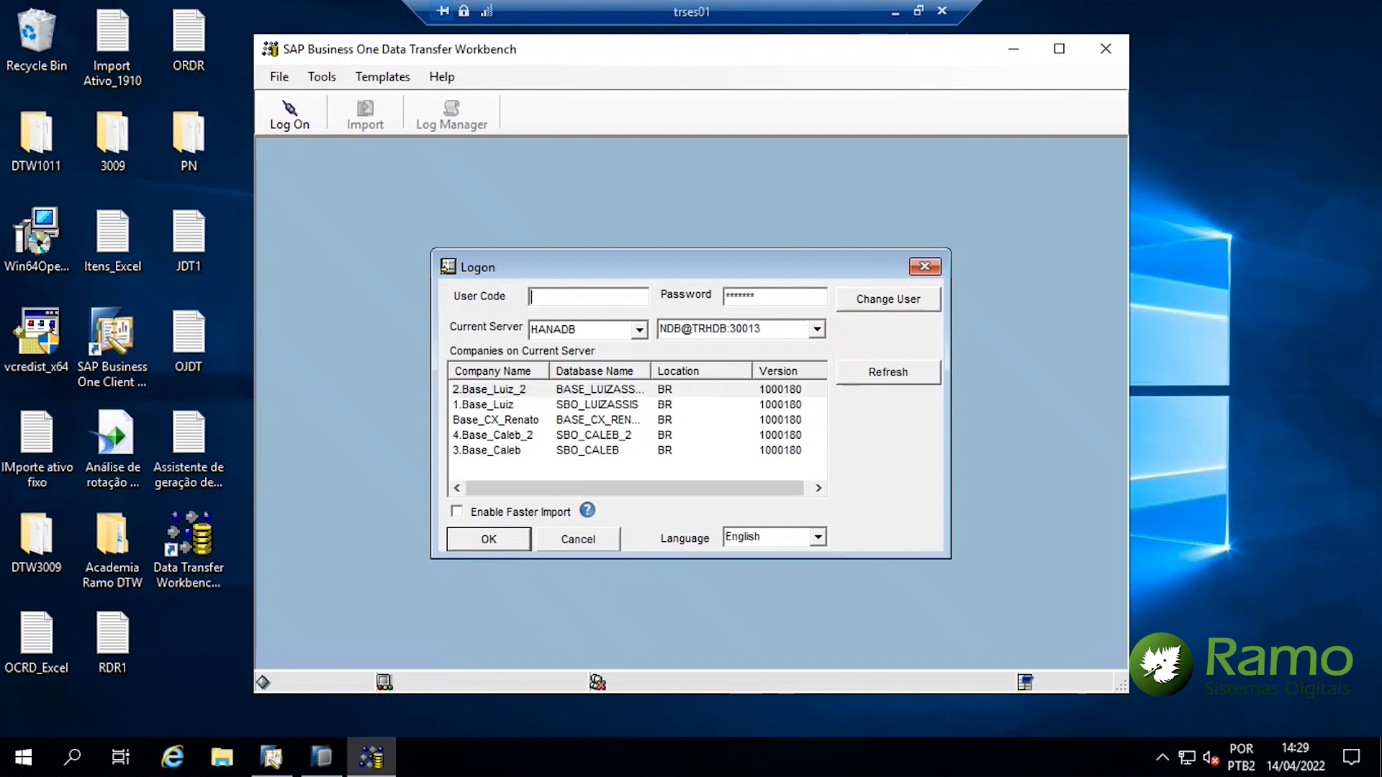
{"action": "type", "text": "Caleb"}
{"action": "left_click", "coordinate": [499, 454]}
{"action": "left_click", "coordinate": [744, 297]}
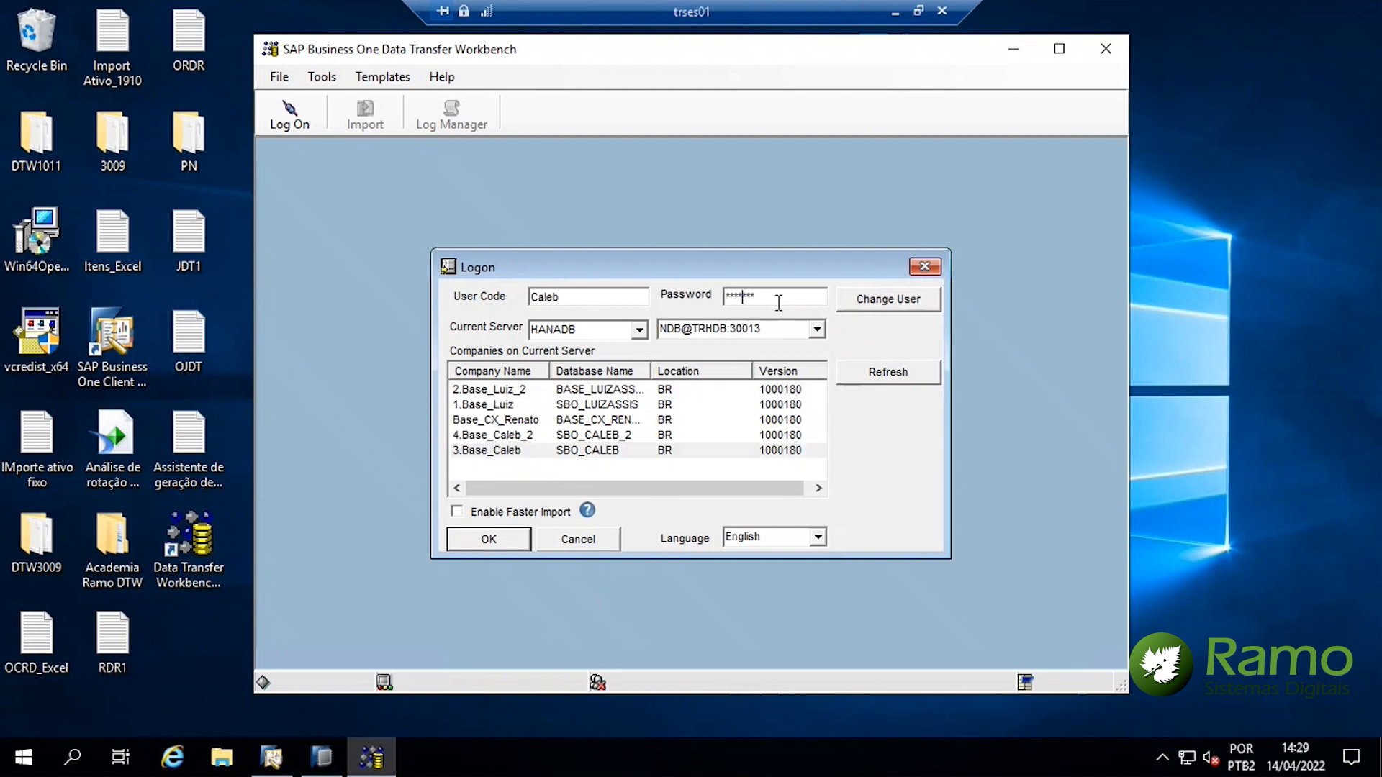
{"action": "left_click_drag", "start_coordinate": [778, 302], "coordinate": [647, 291]}
{"action": "type", "text": "****"}
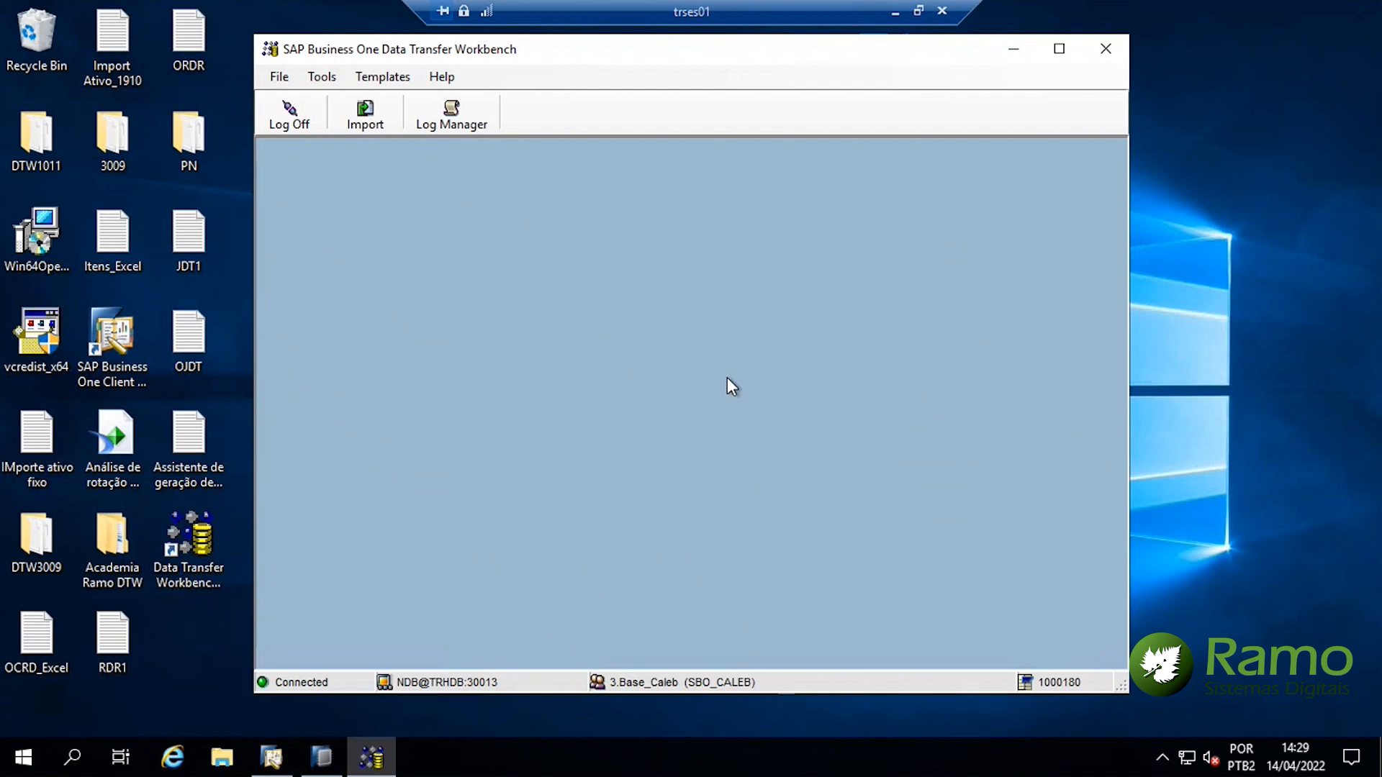
{"action": "left_click", "coordinate": [1014, 50]}
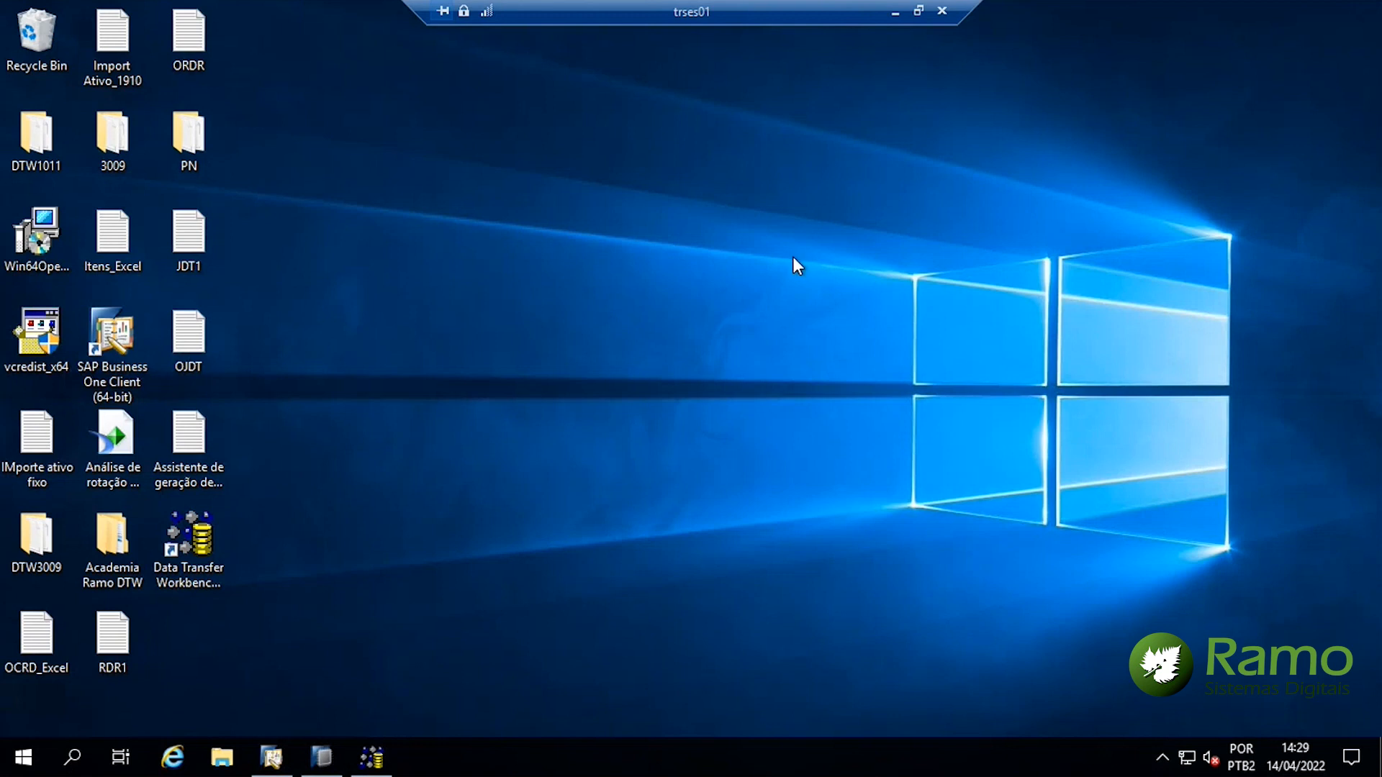
Browse to C:\Program Files\sap\Data Transfer Workbench\Templates\Templates in File Explorer
{"action": "key", "text": "super+e"}
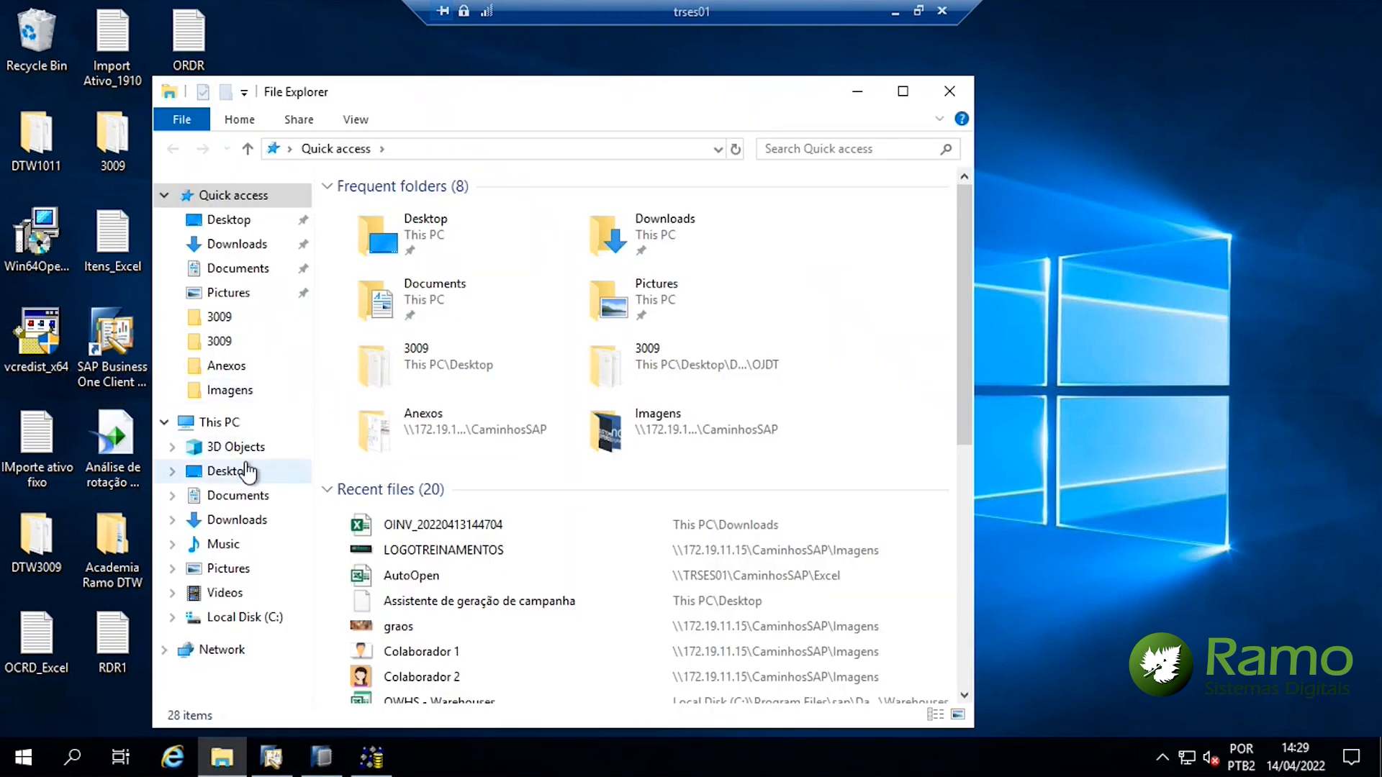
{"action": "left_click", "coordinate": [233, 427]}
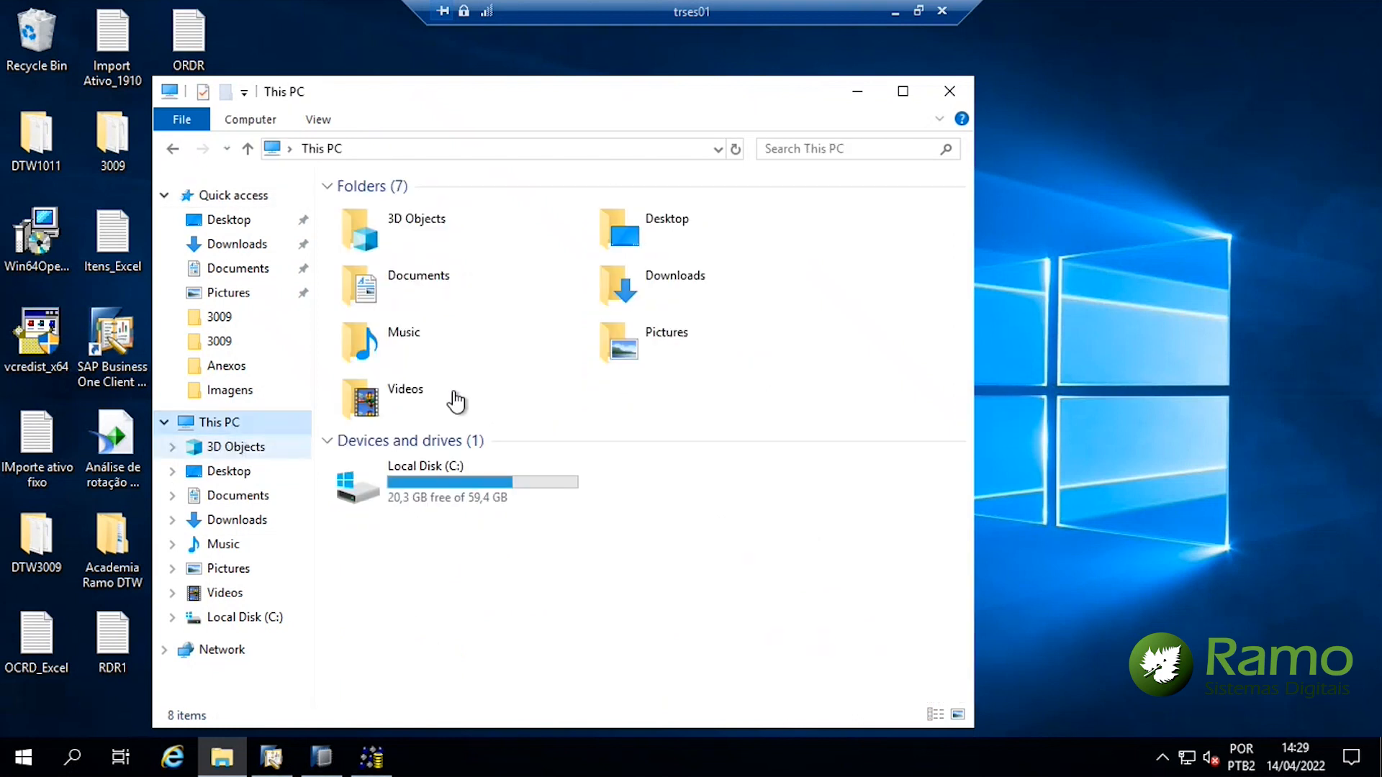
{"action": "double_click", "coordinate": [419, 499]}
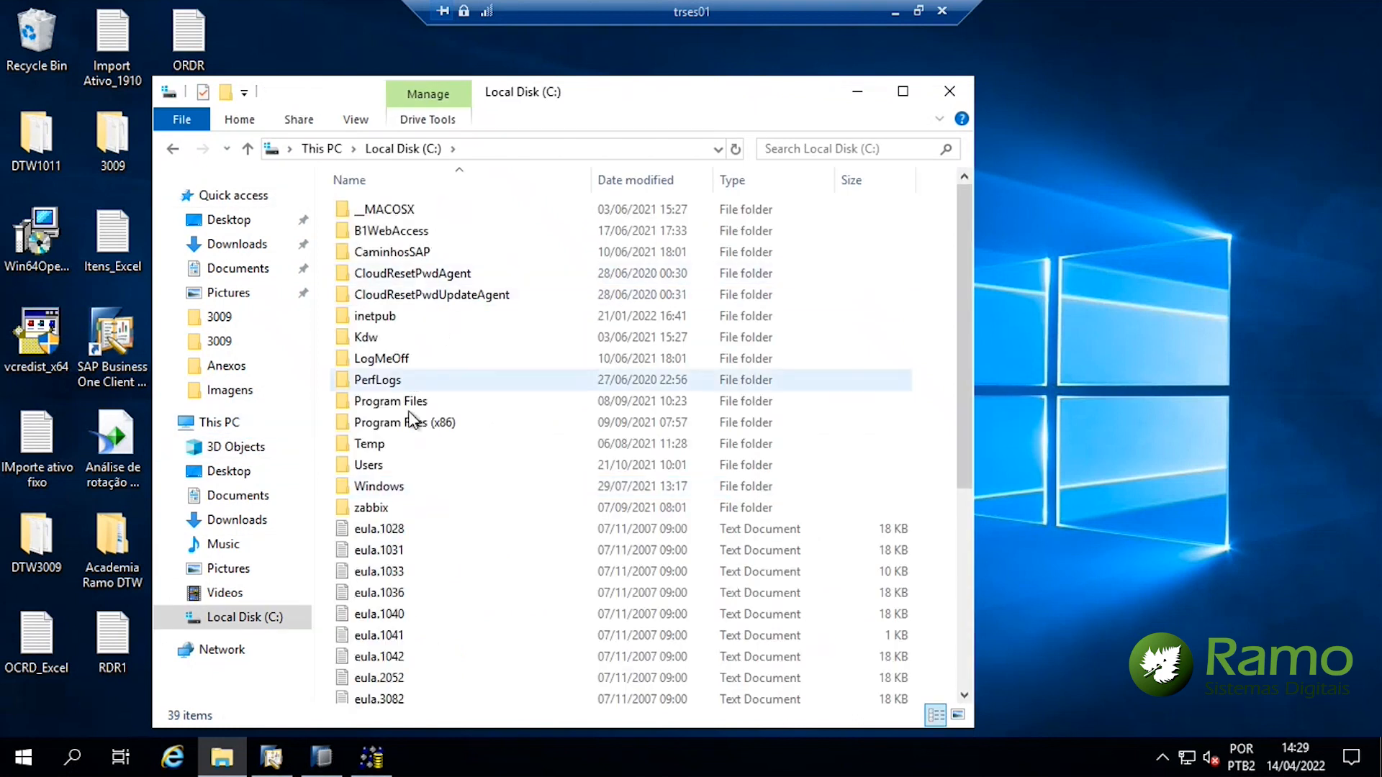
{"action": "double_click", "coordinate": [417, 401]}
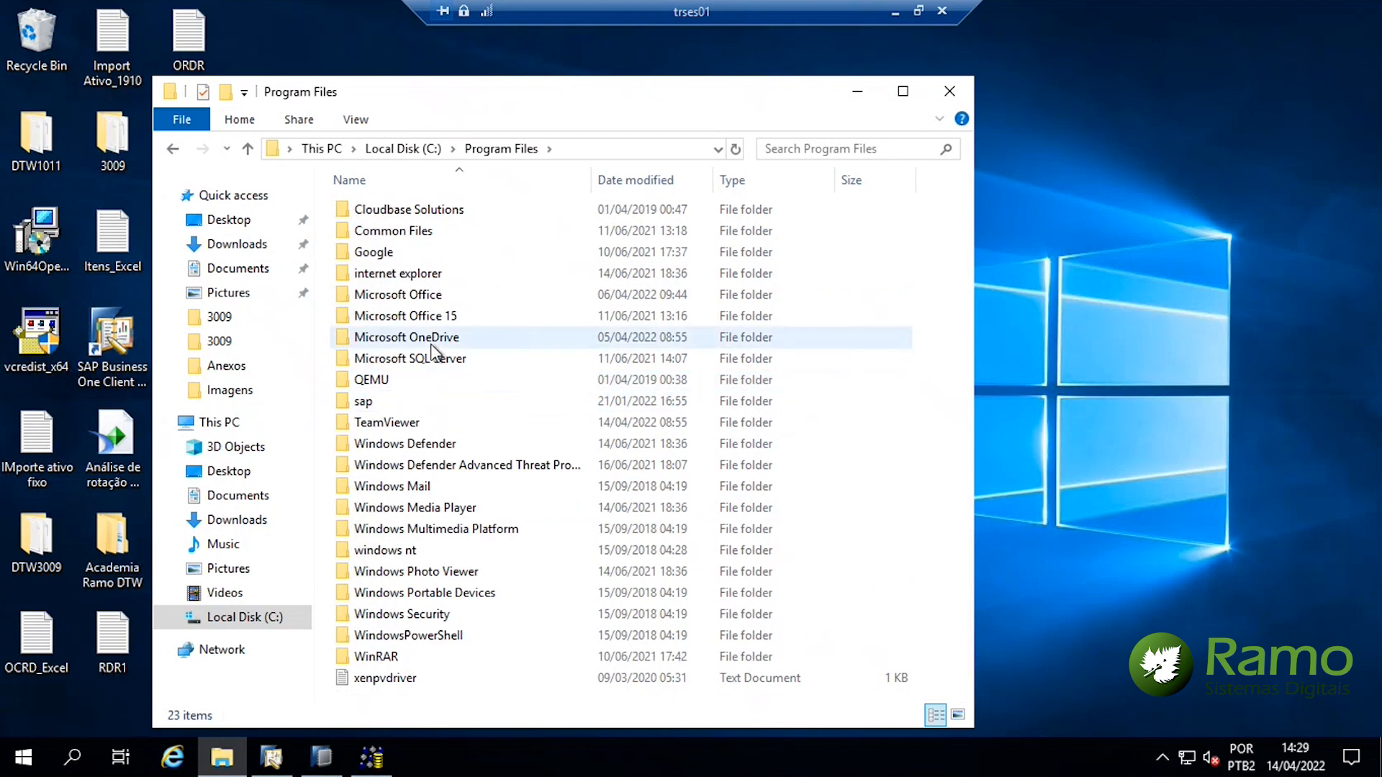
{"action": "double_click", "coordinate": [370, 403]}
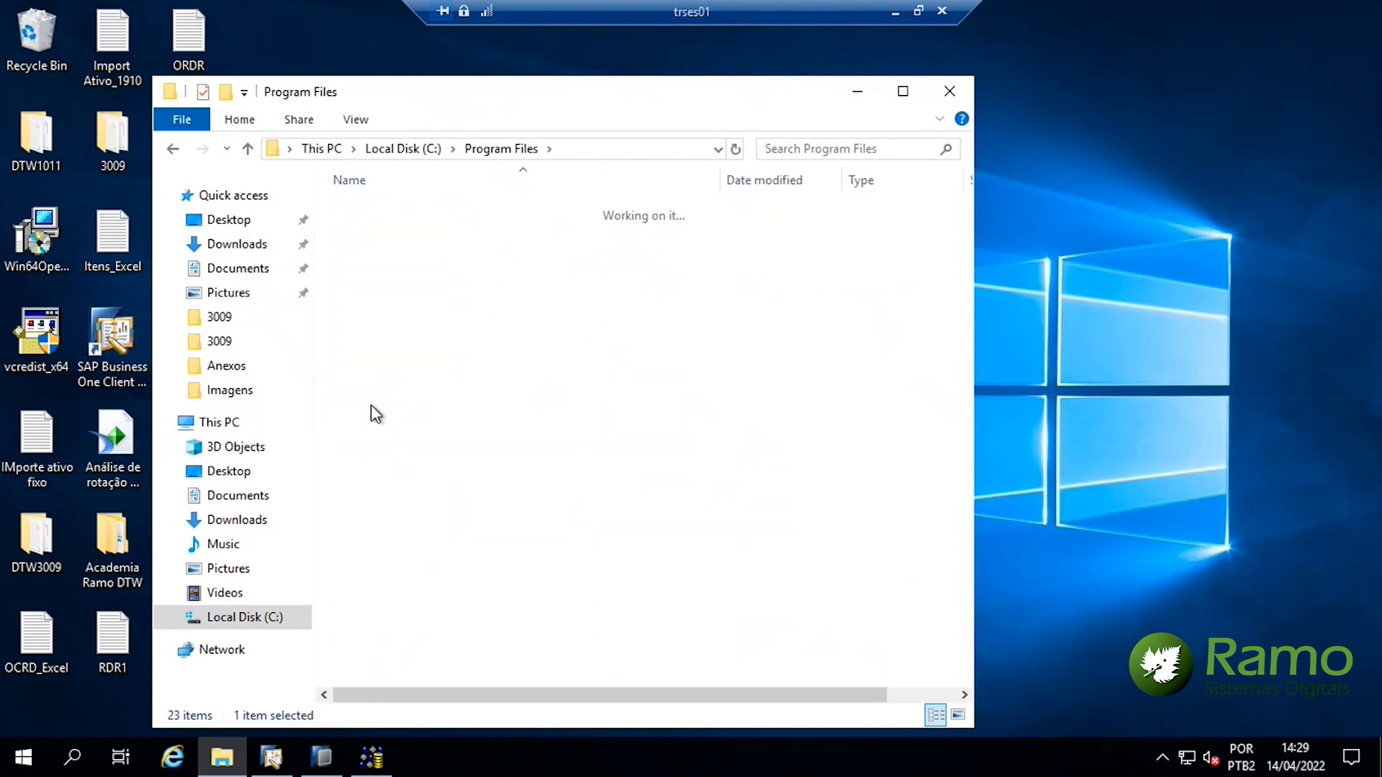
{"action": "double_click", "coordinate": [427, 206]}
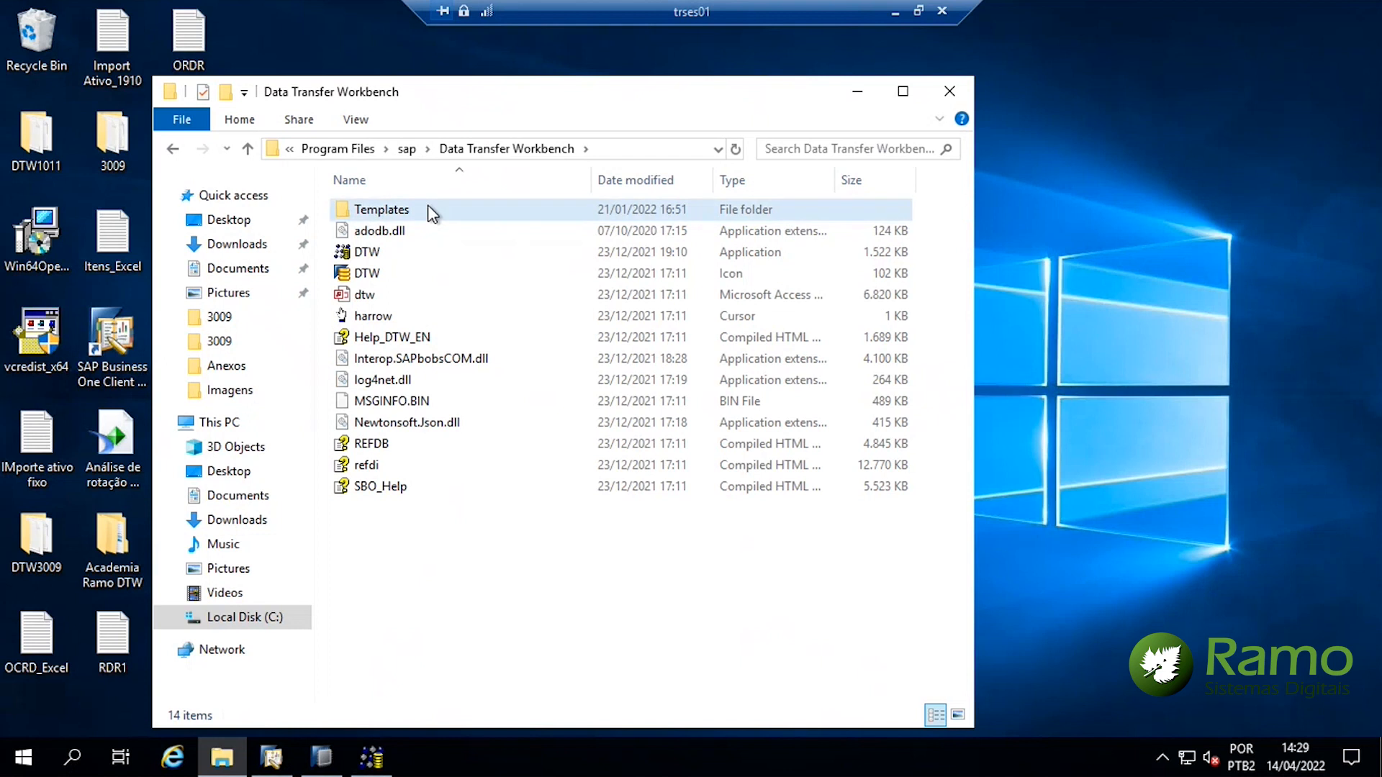
{"action": "double_click", "coordinate": [428, 209]}
{"action": "double_click", "coordinate": [417, 232]}
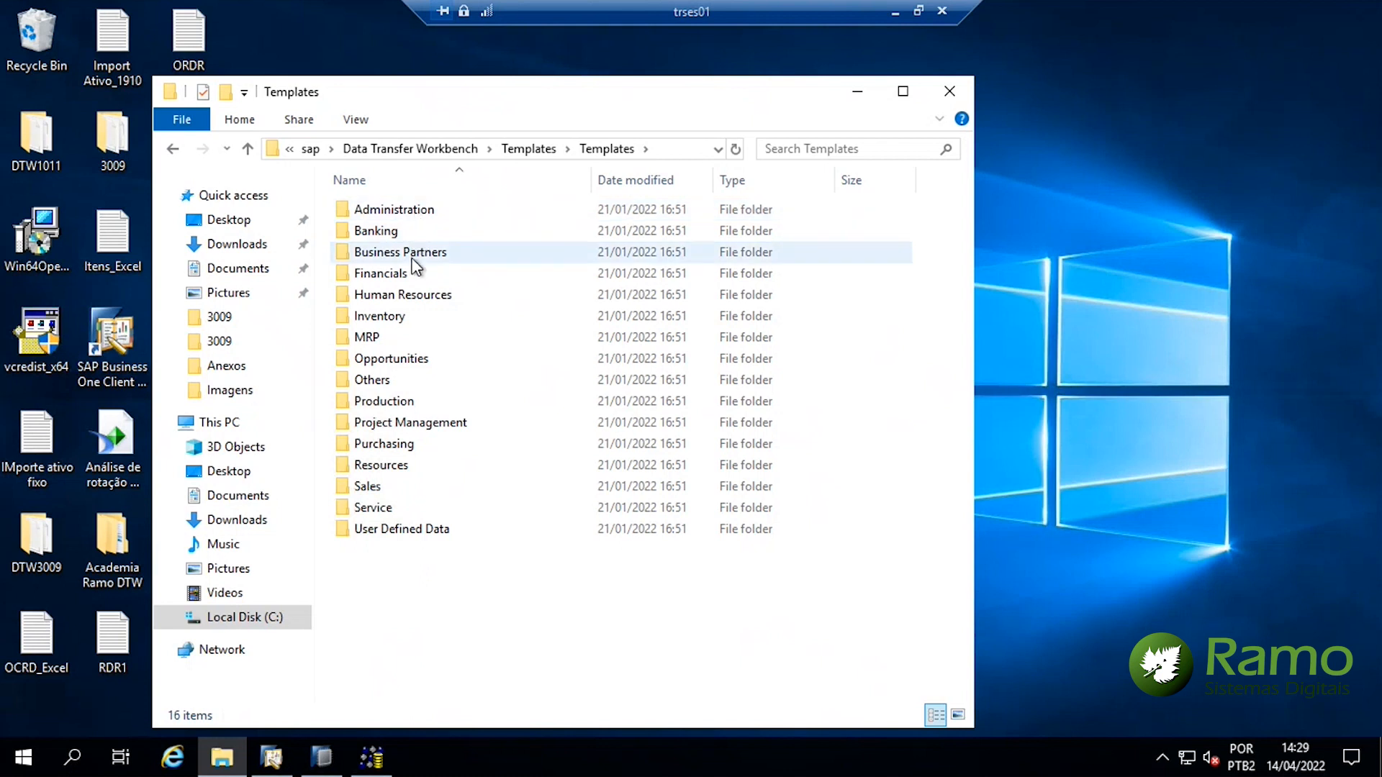
Open Business Partners > Business Partner Master Data to list the CRD and OCRD templates
{"action": "double_click", "coordinate": [403, 256]}
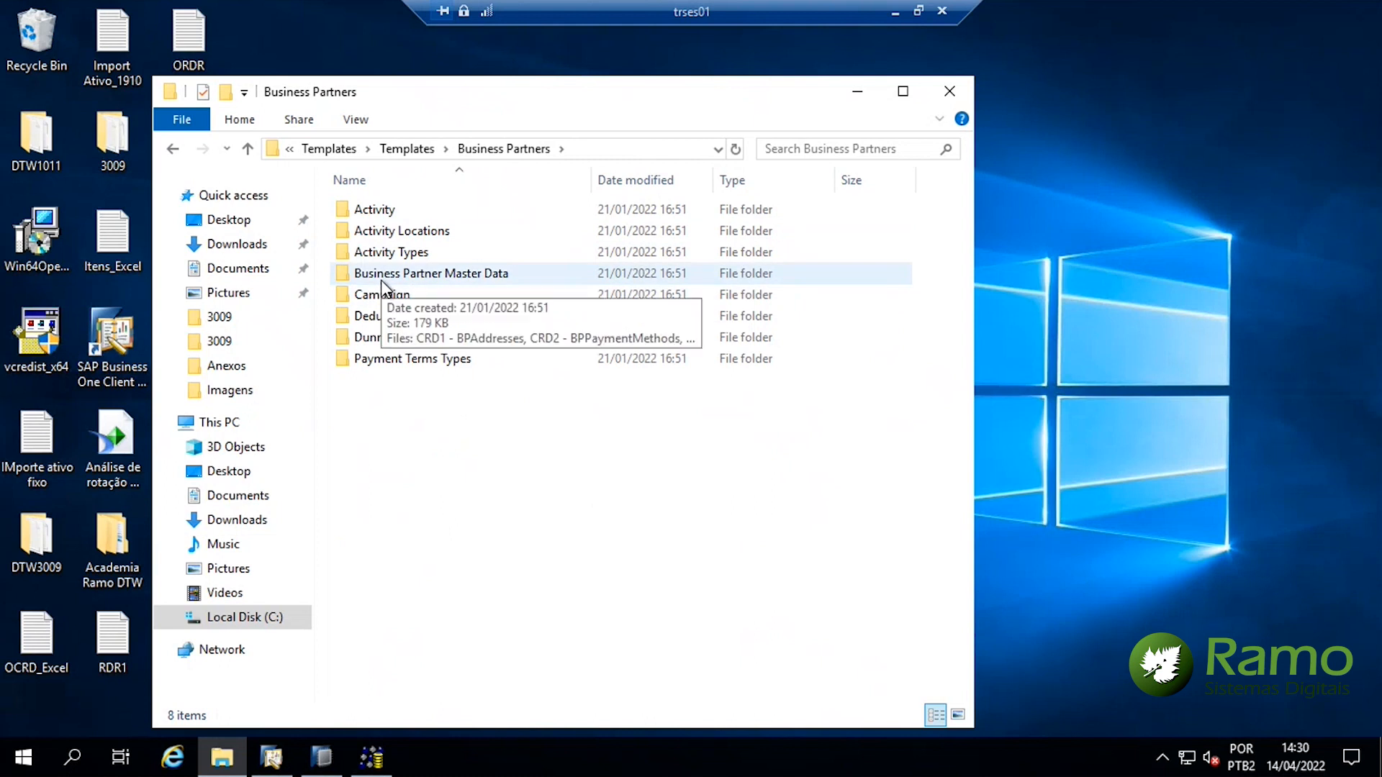
{"action": "double_click", "coordinate": [382, 278]}
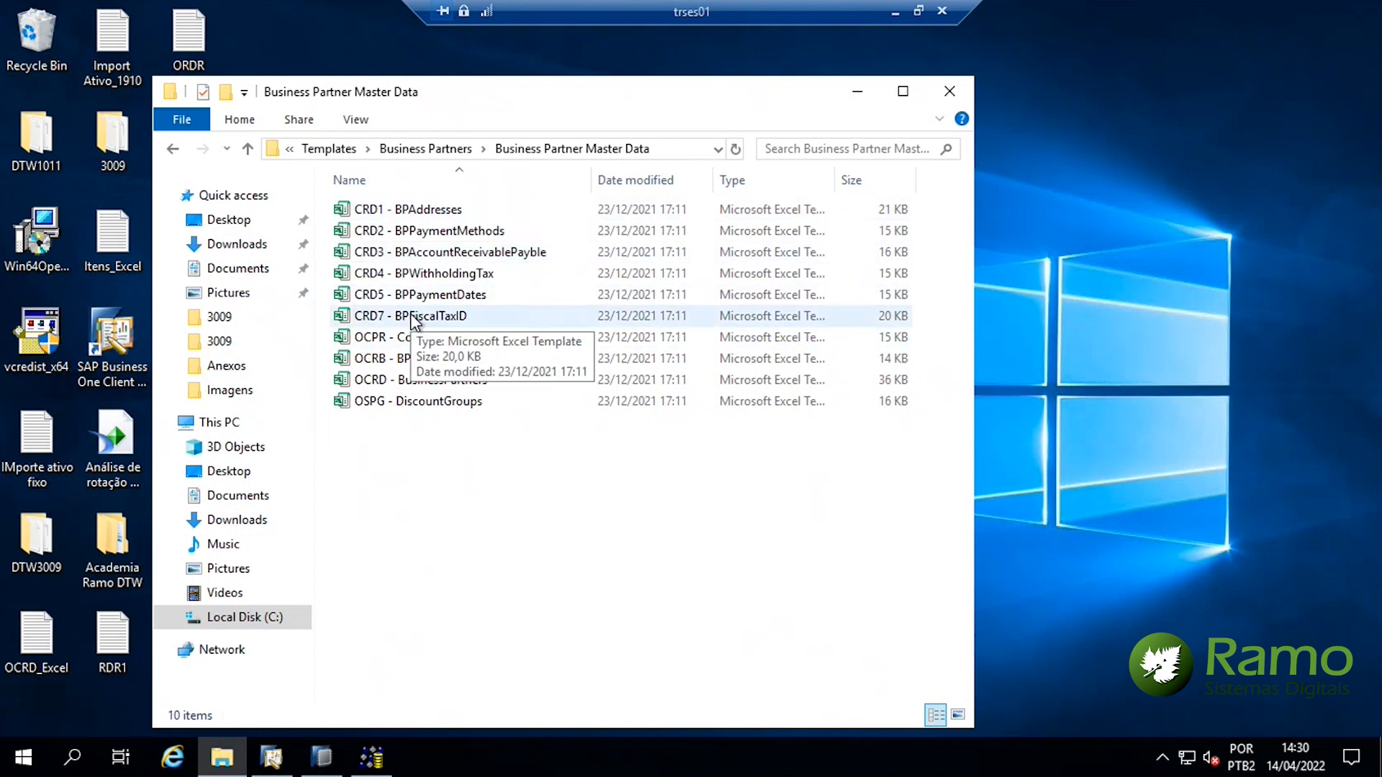
Open the OCRD - BusinessPartners template in Excel despite the format warning and inspect its header rows
{"action": "double_click", "coordinate": [374, 380]}
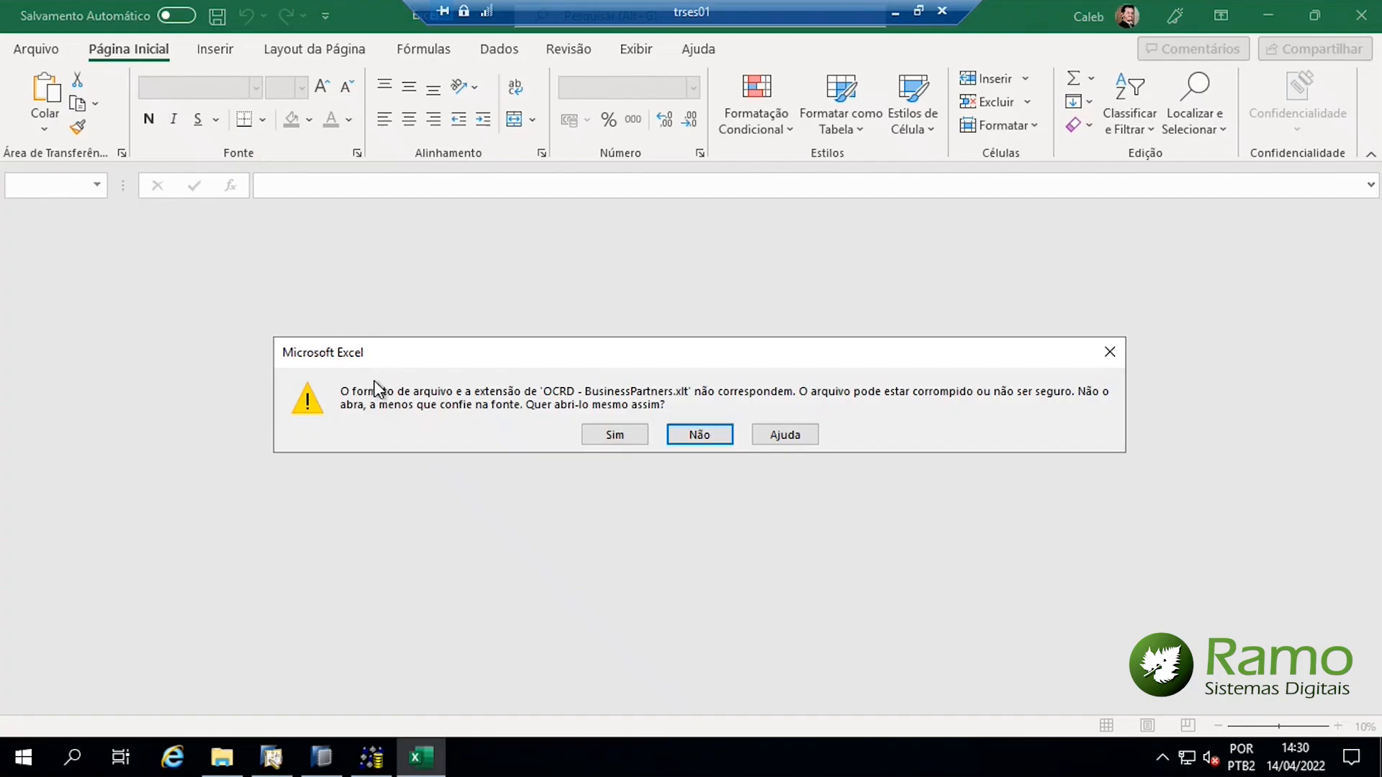
{"action": "left_click", "coordinate": [614, 439]}
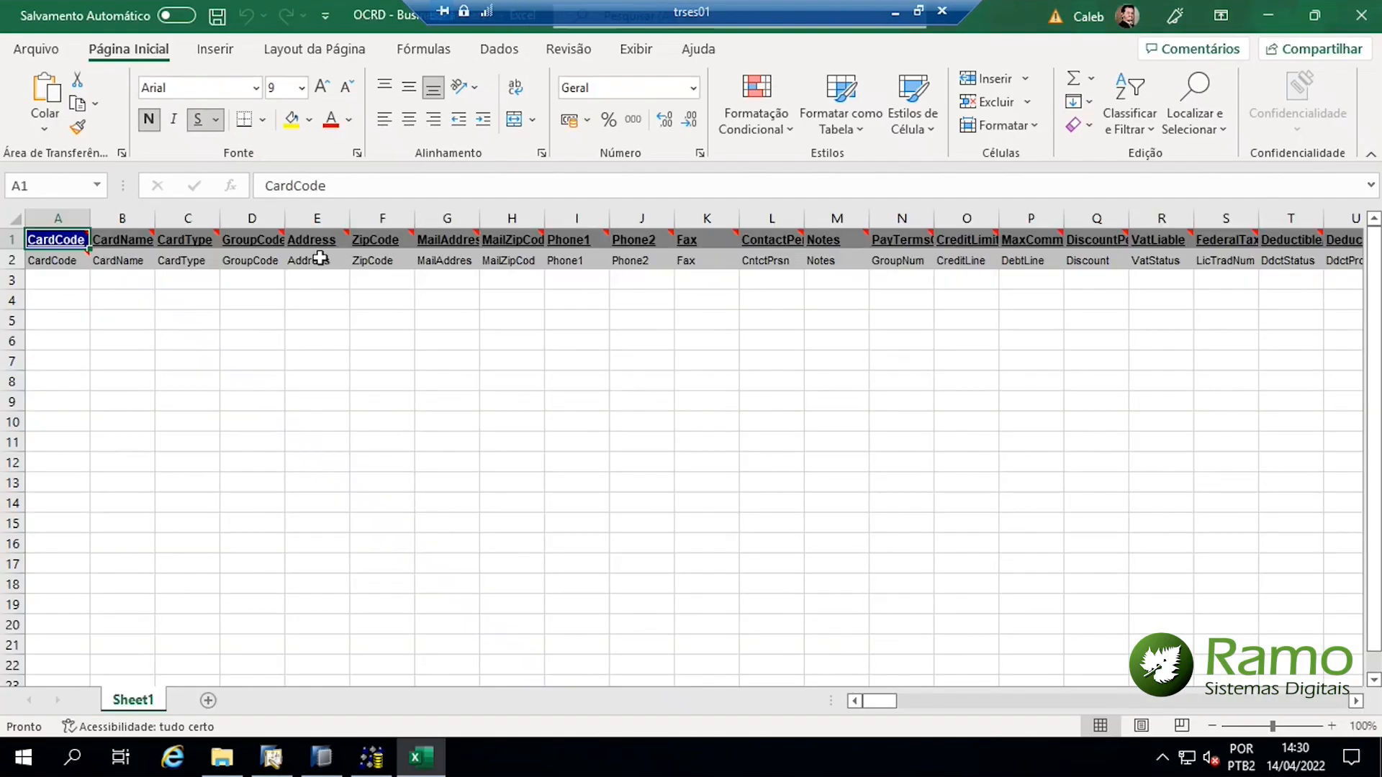
{"action": "left_click", "coordinate": [101, 337]}
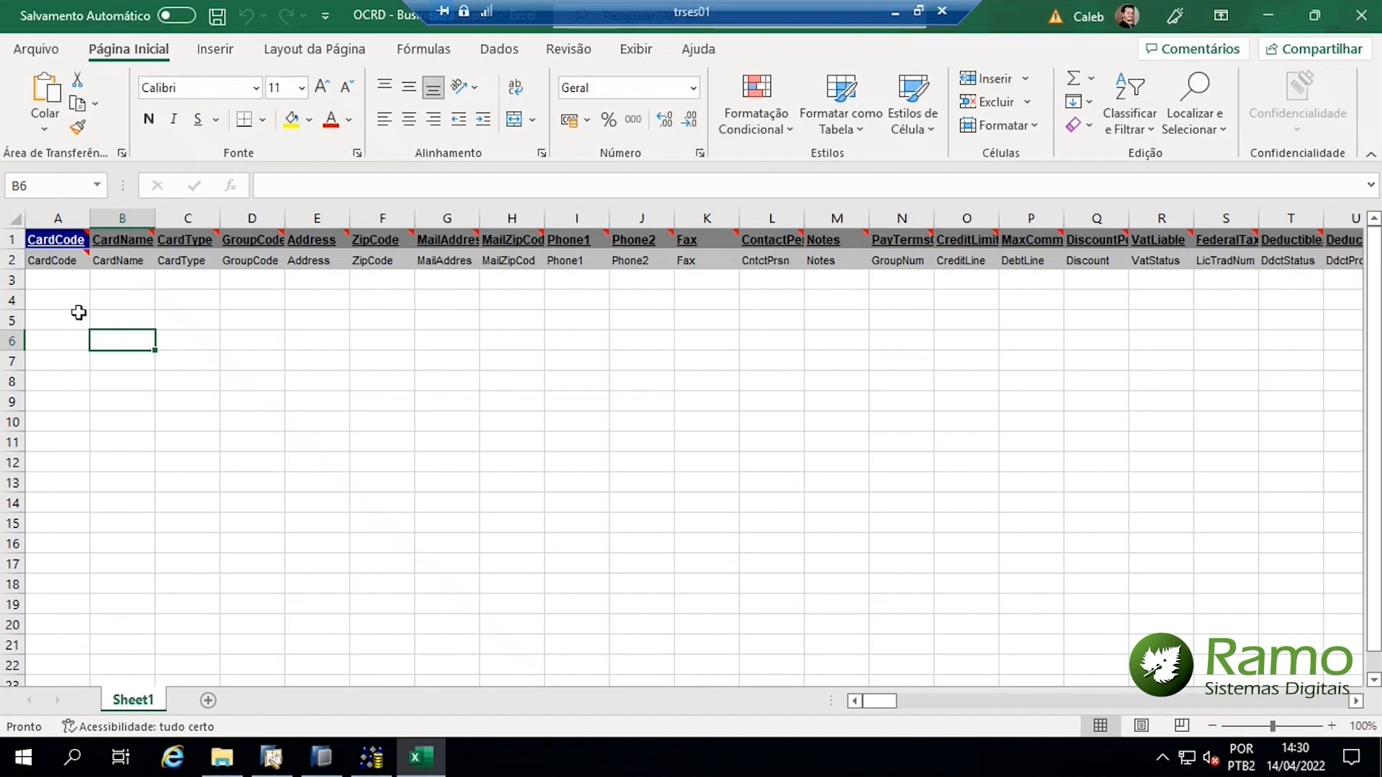
{"action": "left_click_drag", "start_coordinate": [56, 239], "coordinate": [134, 263]}
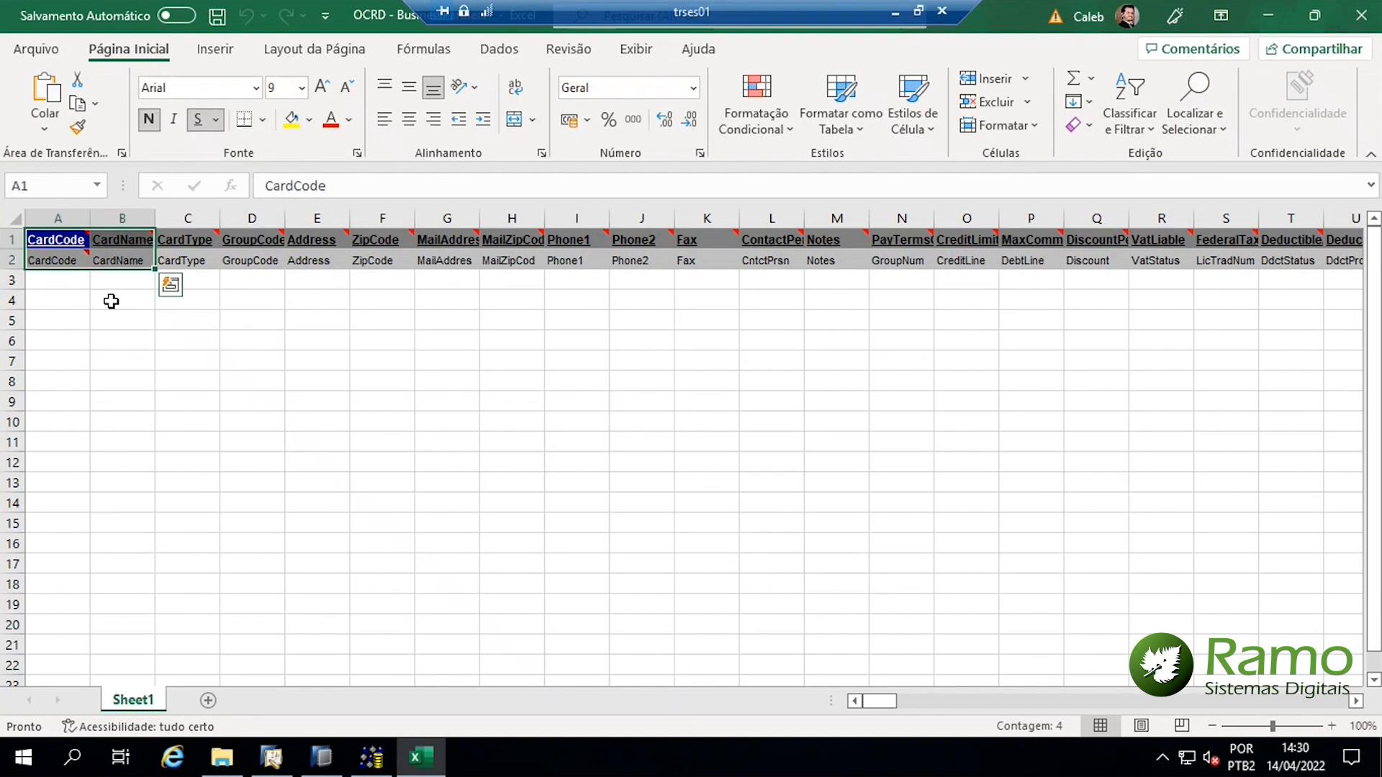
{"action": "left_click", "coordinate": [112, 301]}
{"action": "left_click", "coordinate": [51, 282]}
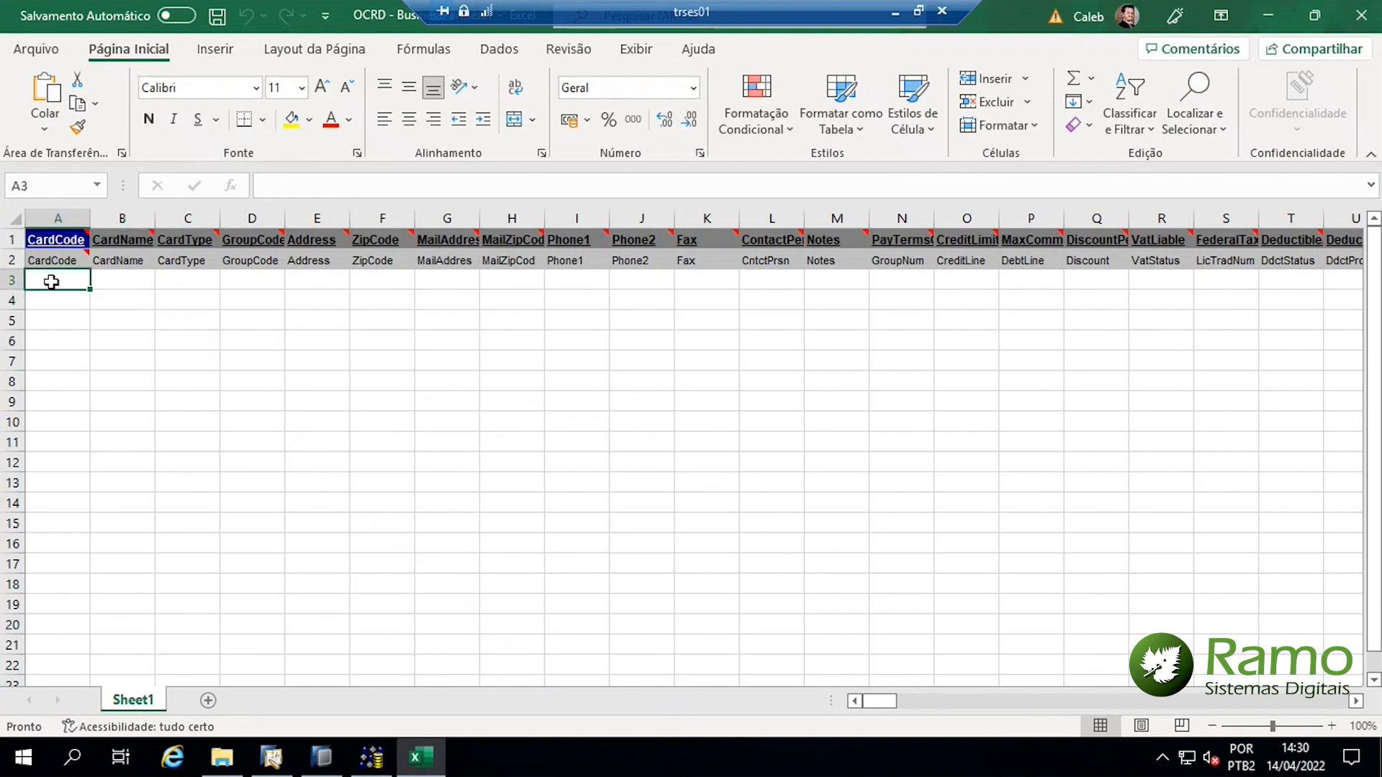
Scan right along row 3 through the template's field columns to the last one
{"action": "key", "text": "Right"}
{"action": "key", "text": "Right"}
{"action": "key", "text": "Right"}
{"action": "key", "text": "Right"}
{"action": "key", "text": "Right"}
{"action": "key", "text": "Right"}
{"action": "key", "text": "Right"}
{"action": "key", "text": "Right"}
{"action": "key", "text": "Right"}
{"action": "key", "text": "Right"}
{"action": "key", "text": "Right"}
{"action": "key", "text": "Right"}
{"action": "key", "text": "Right"}
{"action": "key", "text": "Right"}
{"action": "key", "text": "Right"}
{"action": "key", "text": "Right"}
{"action": "key", "text": "Right"}
{"action": "key", "text": "Right"}
{"action": "key", "text": "Right"}
{"action": "key", "text": "Right"}
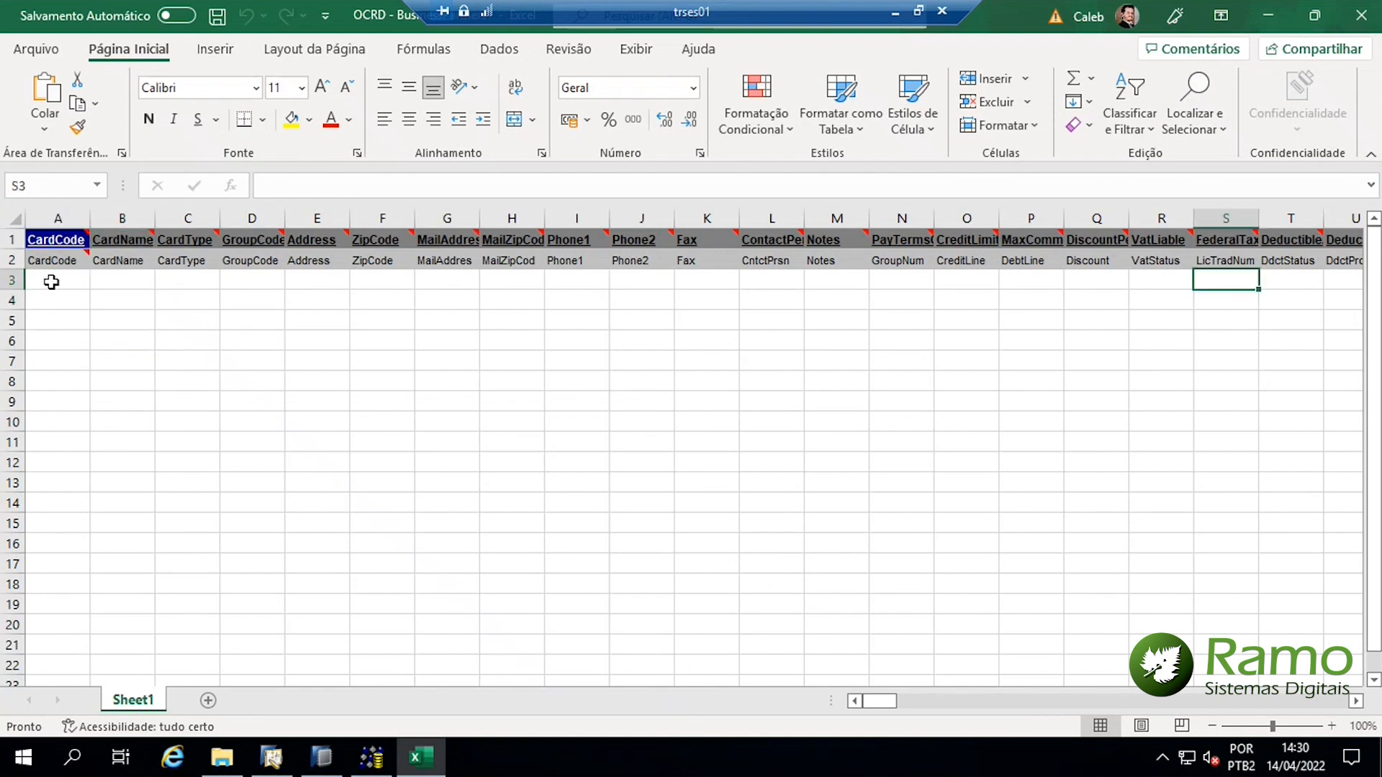
{"action": "key", "text": "Right"}
{"action": "key", "text": "Right"}
{"action": "key", "text": "Right"}
{"action": "key", "text": "Right"}
{"action": "key", "text": "Right"}
{"action": "key", "text": "Right"}
{"action": "key", "text": "Right"}
{"action": "key", "text": "Right"}
{"action": "key", "text": "Right"}
{"action": "key", "text": "Right"}
{"action": "key", "text": "Right"}
{"action": "key", "text": "Right"}
{"action": "key", "text": "Right"}
{"action": "key", "text": "Right"}
{"action": "key", "text": "Right"}
{"action": "key", "text": "Right"}
{"action": "key", "text": "Right"}
{"action": "key", "text": "Right"}
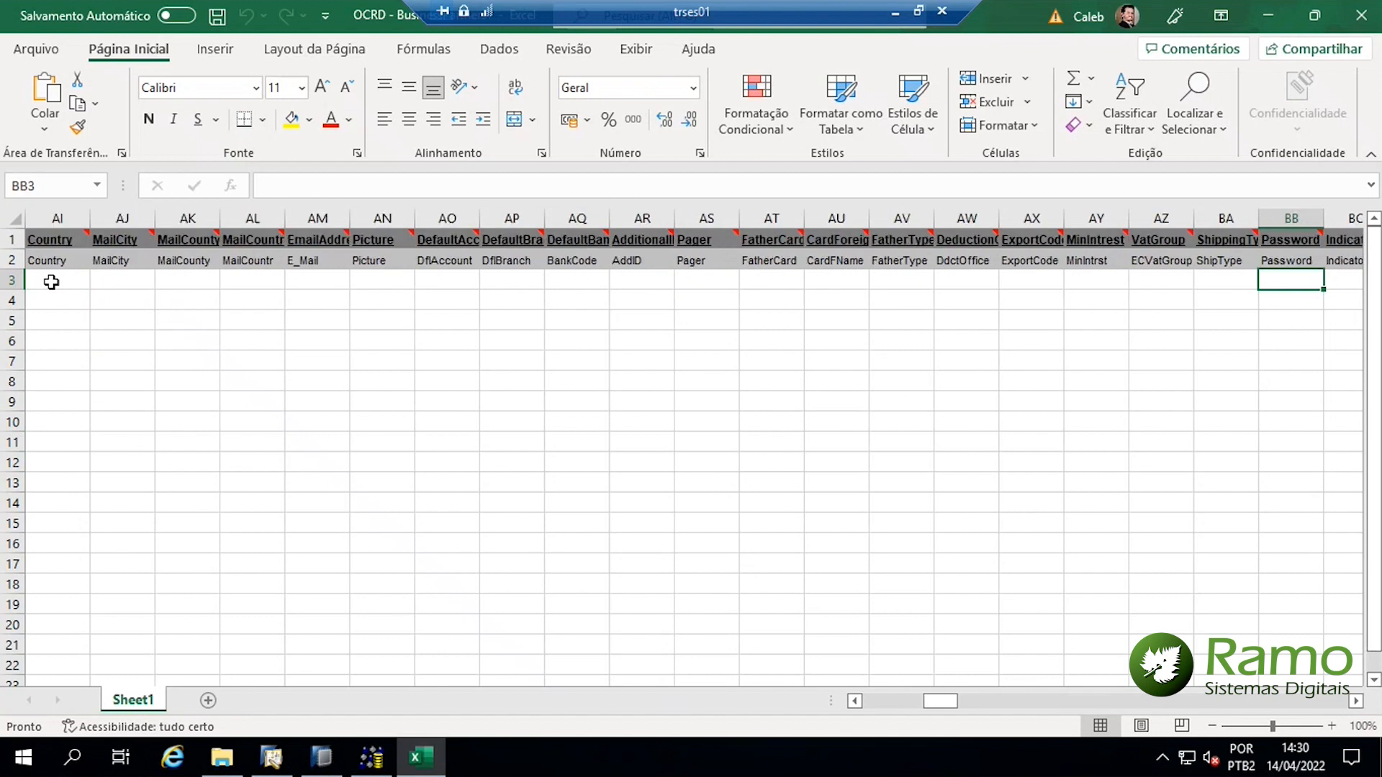
{"action": "key", "text": "Right"}
{"action": "key", "text": "Right"}
{"action": "key", "text": "Right"}
{"action": "key", "text": "Right"}
{"action": "key", "text": "Right"}
{"action": "key", "text": "Right"}
{"action": "key", "text": "Right"}
{"action": "key", "text": "Right"}
{"action": "key", "text": "Right"}
{"action": "key", "text": "Right"}
{"action": "key", "text": "Right"}
{"action": "key", "text": "Right"}
{"action": "key", "text": "Right"}
{"action": "key", "text": "Right"}
{"action": "key", "text": "Right"}
{"action": "key", "text": "Right"}
{"action": "key", "text": "Right"}
{"action": "key", "text": "Right"}
{"action": "key", "text": "Right"}
{"action": "key", "text": "Right"}
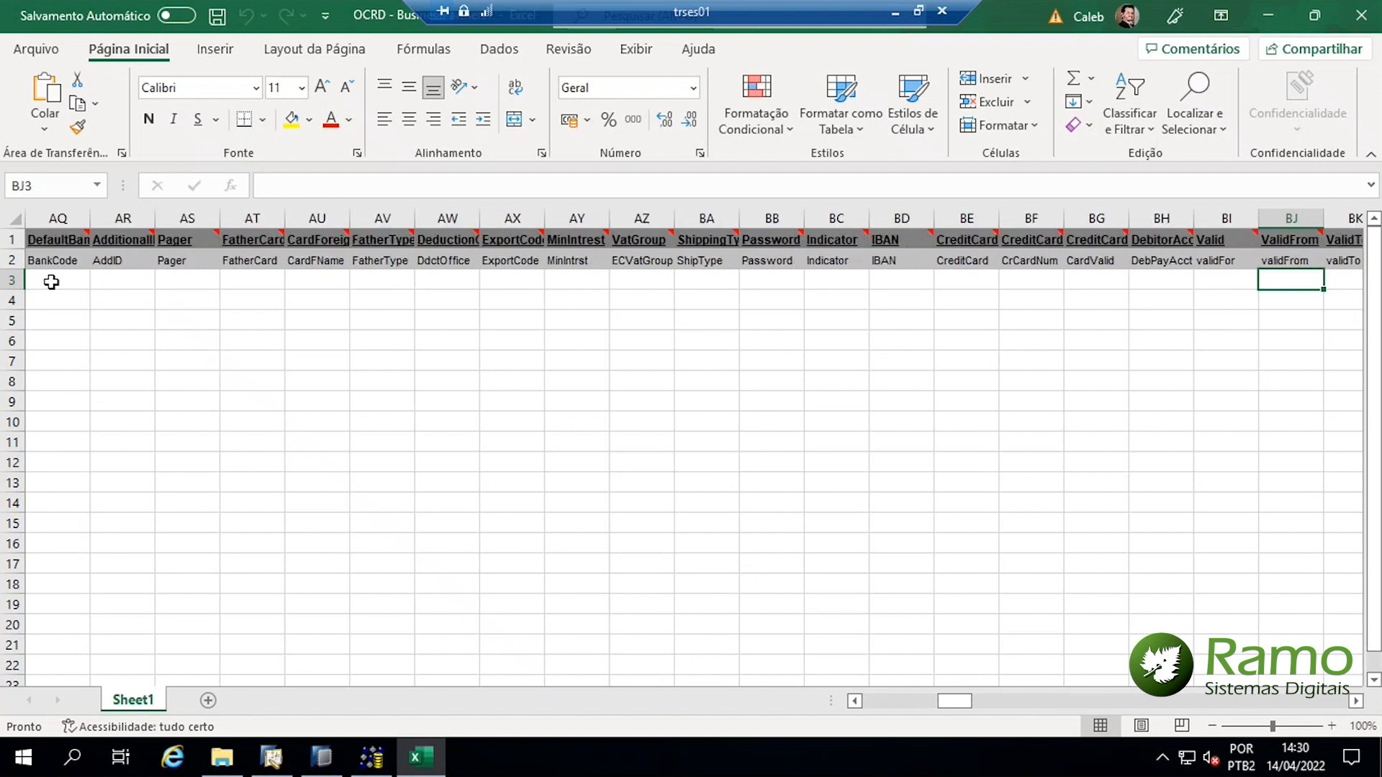
{"action": "key", "text": "Right"}
{"action": "key", "text": "Right"}
{"action": "key", "text": "Right"}
{"action": "key", "text": "Right"}
{"action": "key", "text": "Right"}
{"action": "key", "text": "Right"}
{"action": "key", "text": "Right"}
{"action": "key", "text": "Right"}
{"action": "key", "text": "Right"}
{"action": "key", "text": "Right"}
{"action": "key", "text": "Right"}
{"action": "key", "text": "Right"}
{"action": "key", "text": "Right"}
{"action": "key", "text": "Right"}
{"action": "key", "text": "Right"}
{"action": "key", "text": "Right"}
{"action": "key", "text": "Right"}
{"action": "key", "text": "Right"}
{"action": "key", "text": "Right"}
{"action": "key", "text": "Right"}
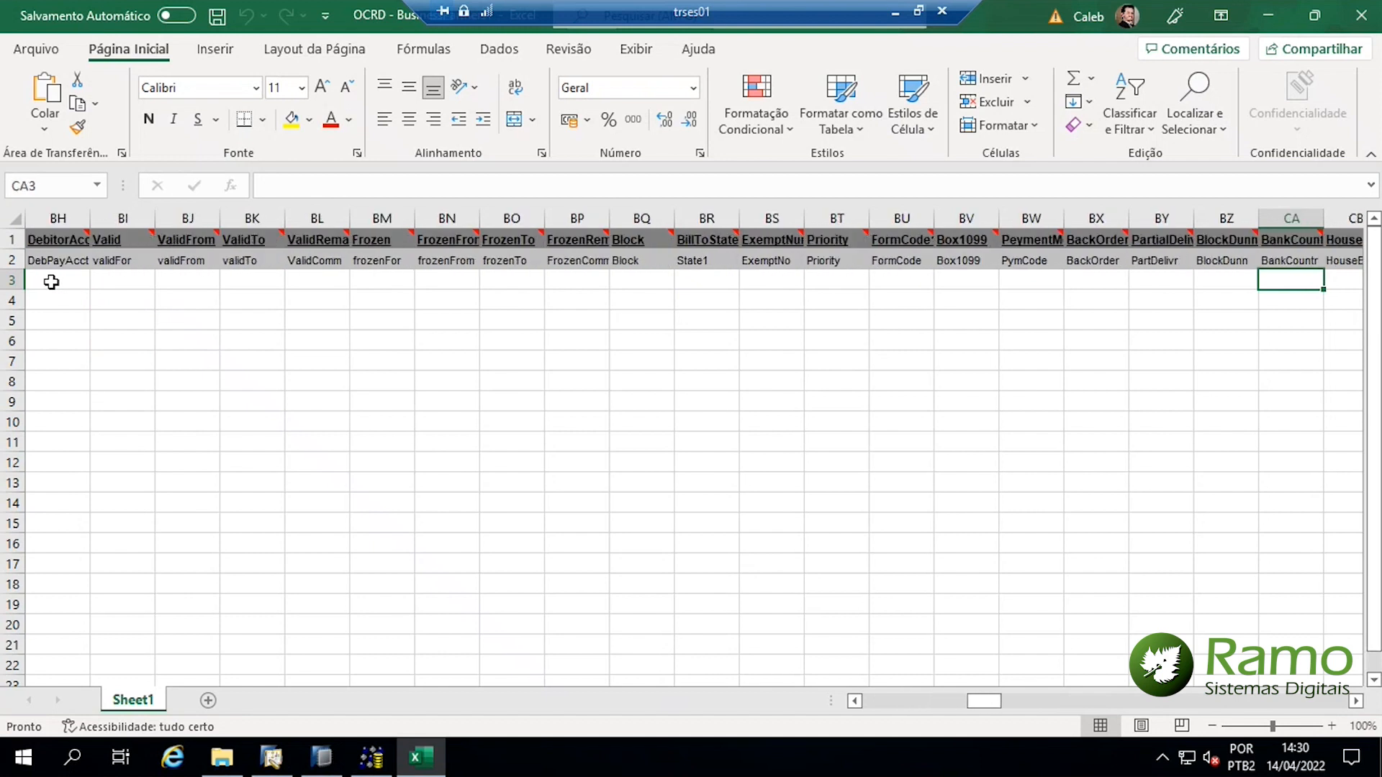
{"action": "key", "text": "Right"}
{"action": "key", "text": "Right"}
{"action": "key", "text": "Right"}
{"action": "key", "text": "Right"}
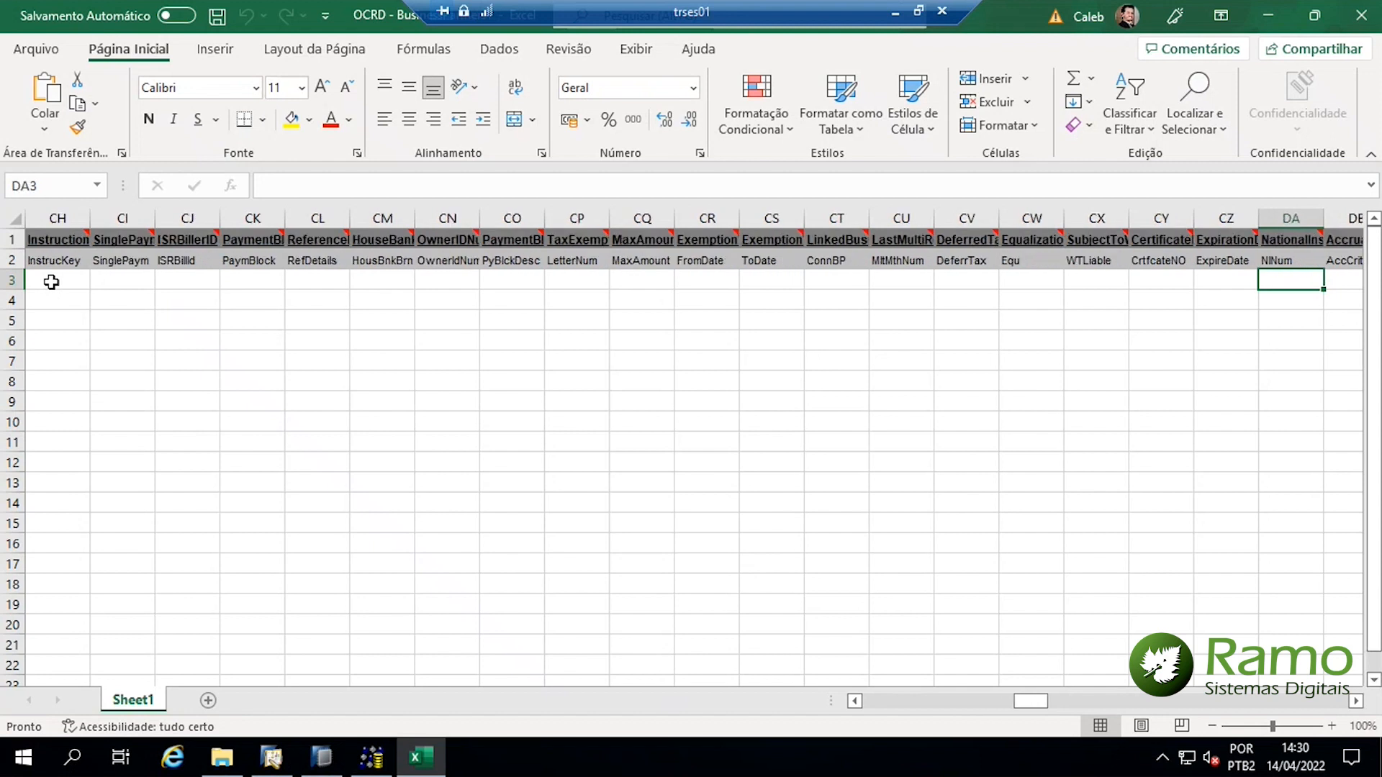
{"action": "key", "text": "Right"}
{"action": "key", "text": "Right"}
{"action": "key", "text": "Right"}
{"action": "key", "text": "Right"}
{"action": "key", "text": "Right"}
{"action": "key", "text": "Right"}
{"action": "key", "text": "Right"}
{"action": "key", "text": "Right"}
{"action": "key", "text": "Right"}
{"action": "key", "text": "Right"}
{"action": "key", "text": "Right"}
{"action": "key", "text": "Right"}
{"action": "key", "text": "Right"}
{"action": "key", "text": "Right"}
{"action": "key", "text": "Right"}
{"action": "key", "text": "Right"}
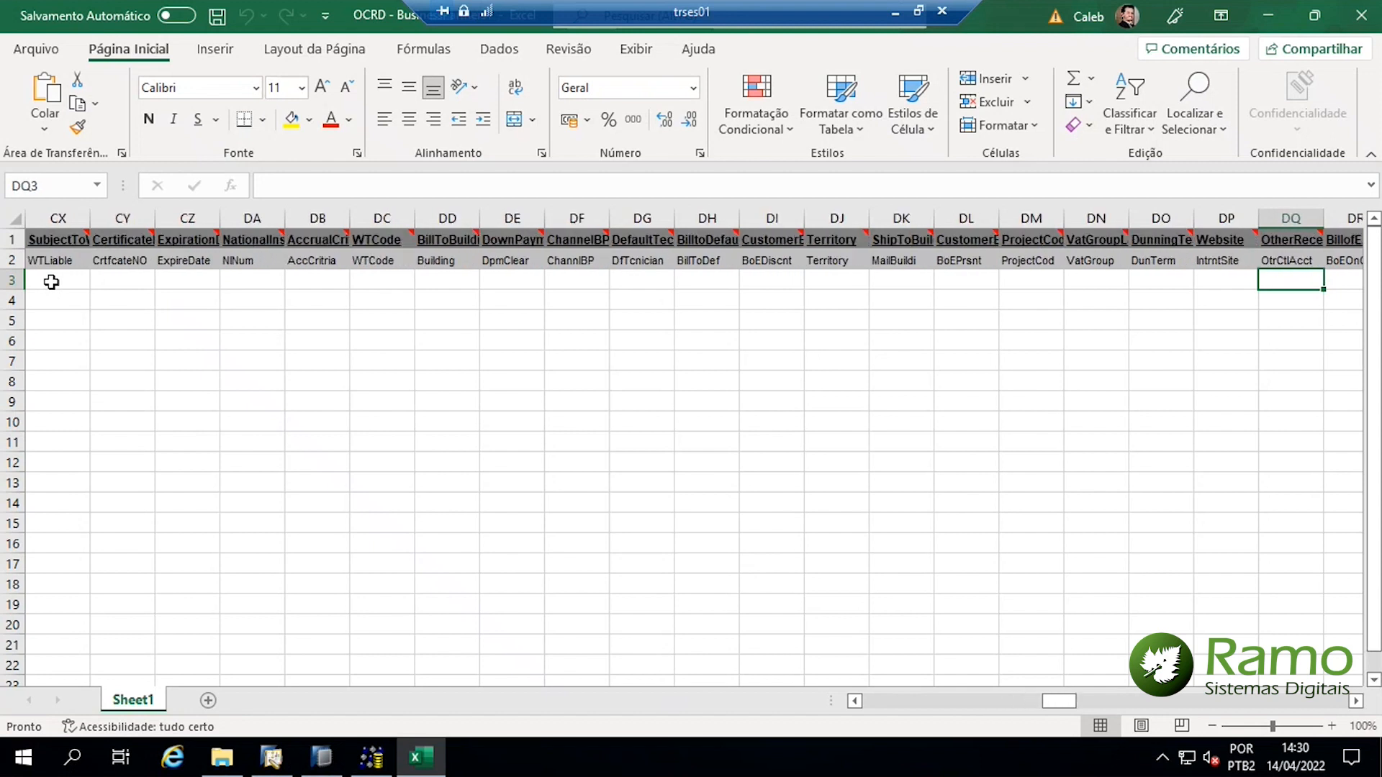
{"action": "key", "text": "Right"}
{"action": "key", "text": "Right"}
{"action": "key", "text": "Right"}
{"action": "key", "text": "Right"}
{"action": "key", "text": "Right"}
{"action": "key", "text": "Right"}
{"action": "key", "text": "Right"}
{"action": "key", "text": "Right"}
{"action": "key", "text": "Right"}
{"action": "key", "text": "Right"}
{"action": "key", "text": "Right"}
{"action": "key", "text": "Right"}
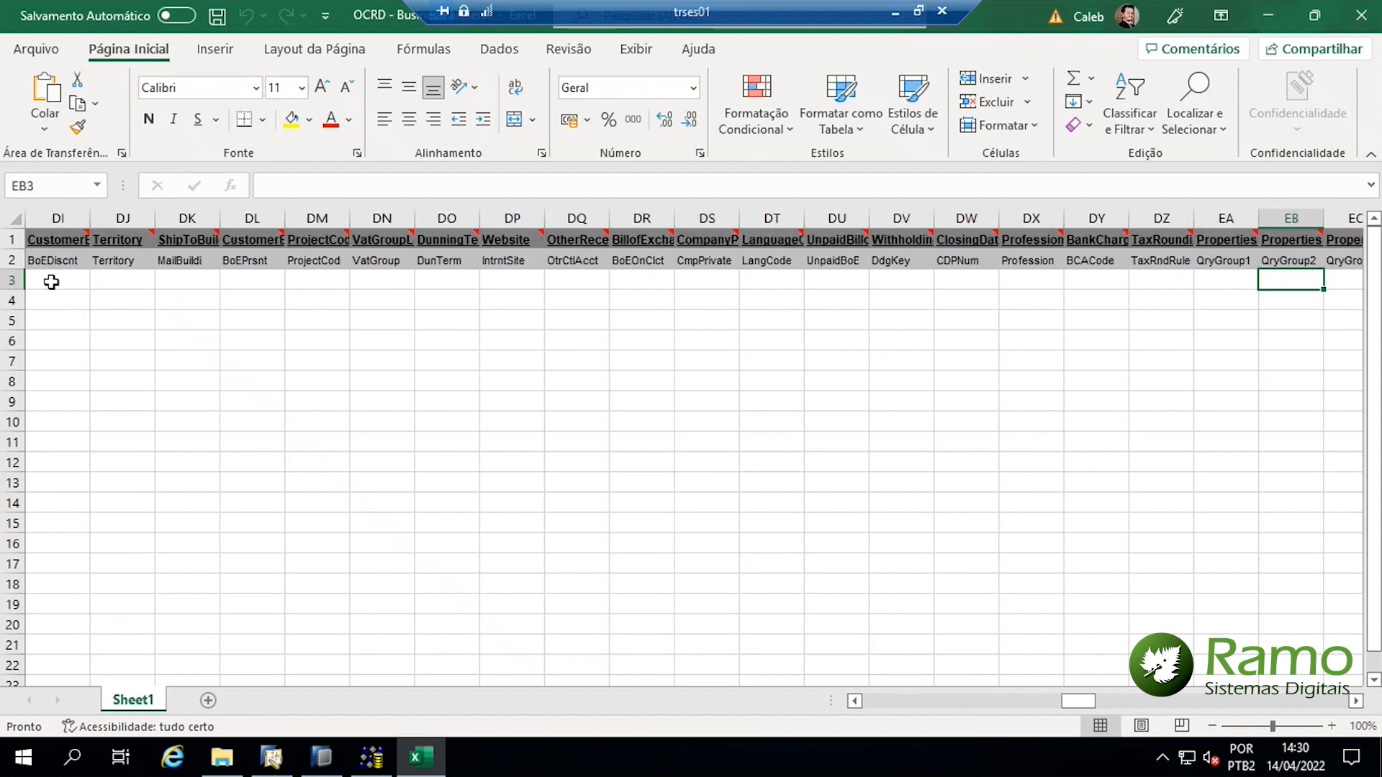
{"action": "key", "text": "Right"}
{"action": "key", "text": "Right"}
{"action": "key", "text": "Right"}
{"action": "key", "text": "Right"}
{"action": "key", "text": "Right"}
{"action": "key", "text": "Right"}
{"action": "key", "text": "Right"}
{"action": "key", "text": "Right"}
{"action": "key", "text": "Right"}
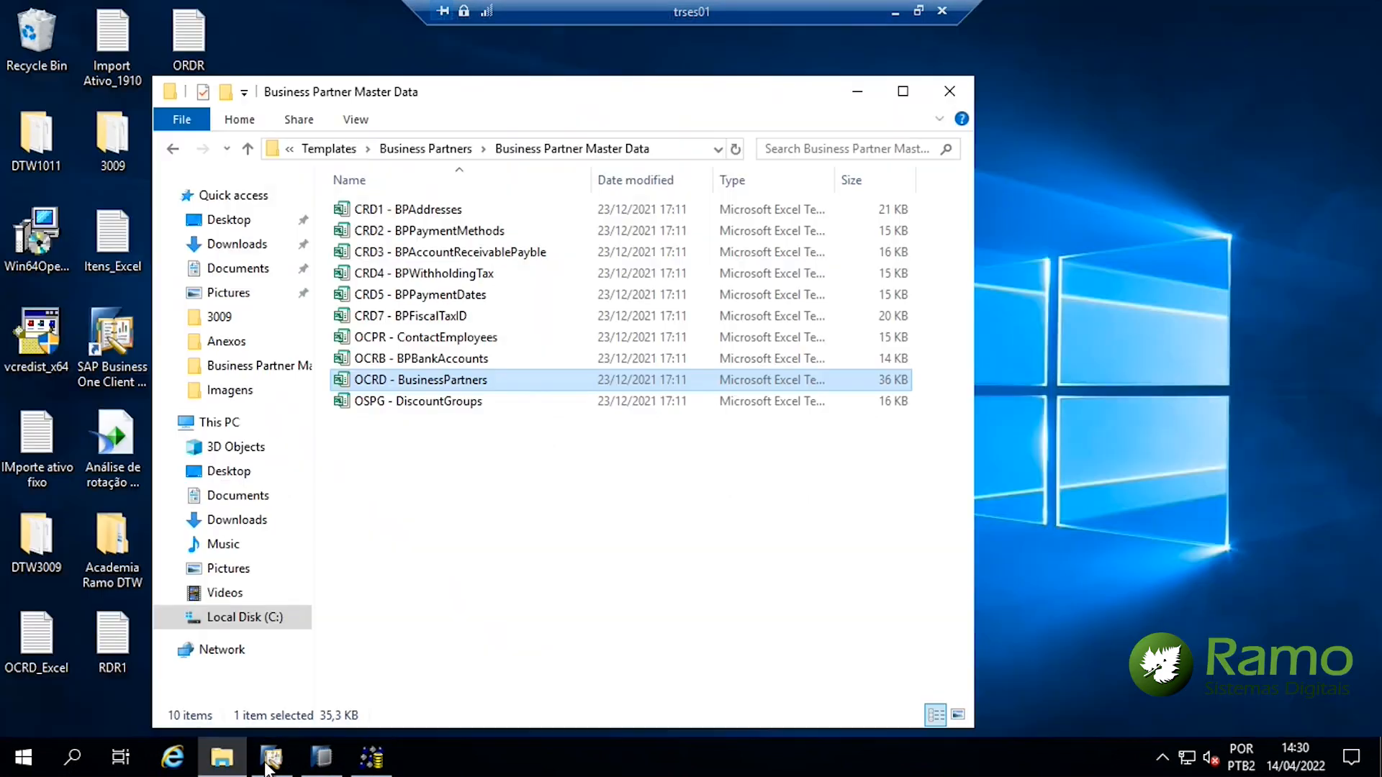
Close the open business partner form in SAP Business One, discarding unsaved changes
{"action": "left_click", "coordinate": [272, 757]}
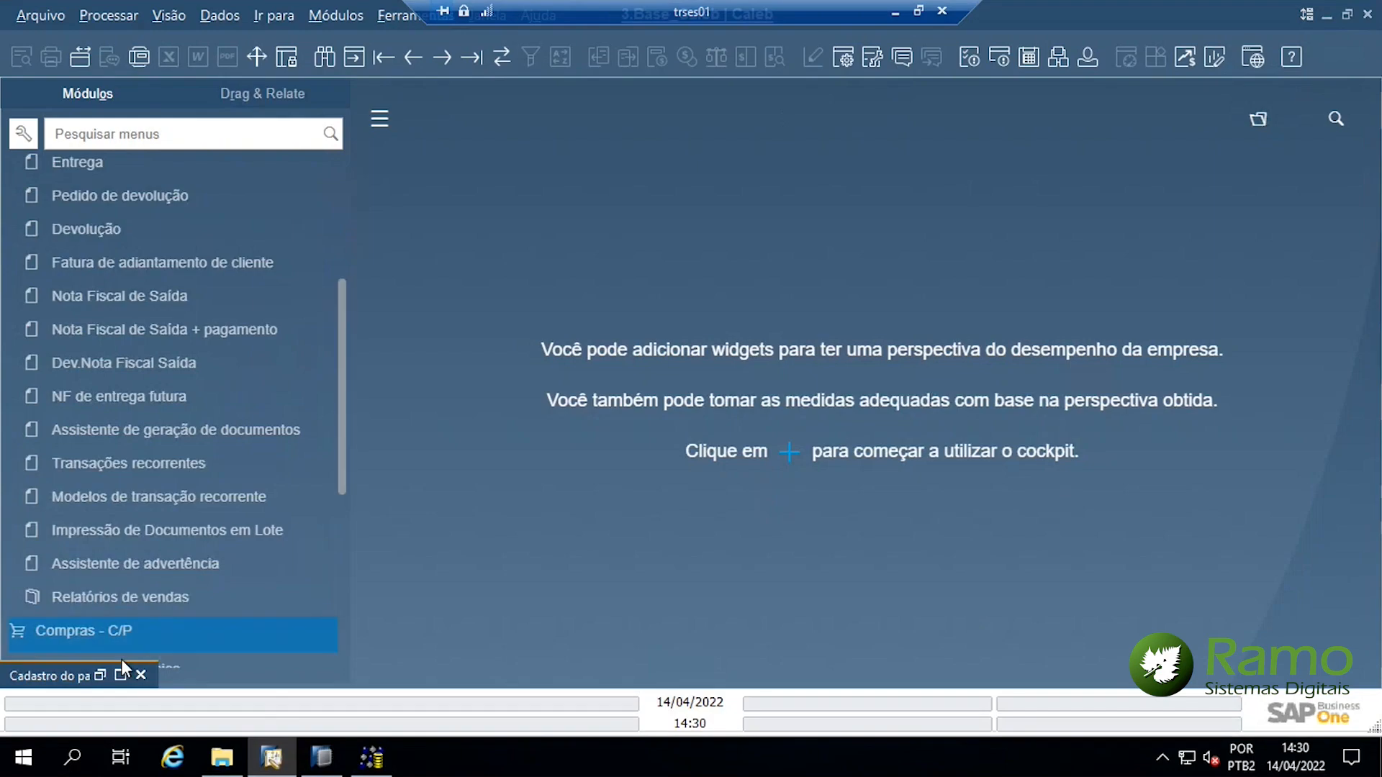
{"action": "left_click", "coordinate": [140, 675]}
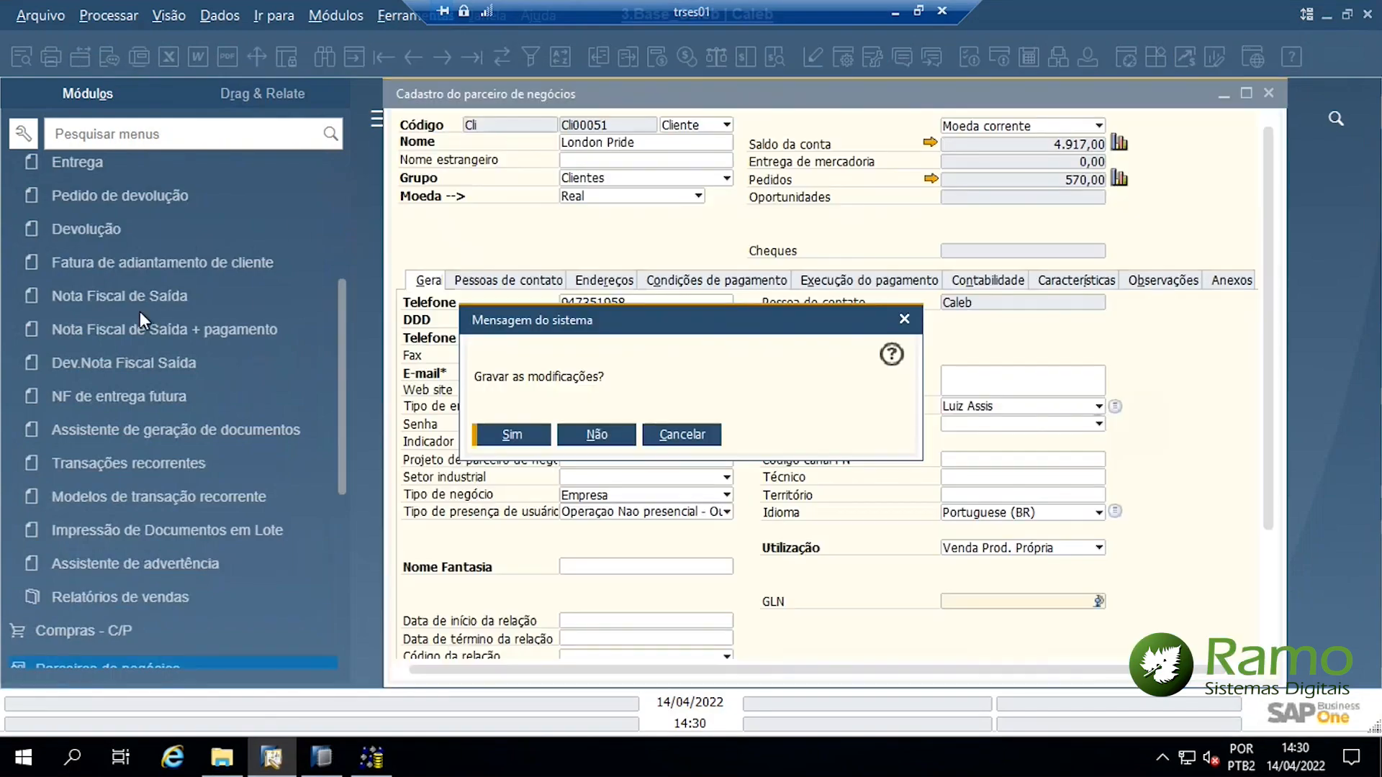
{"action": "left_click", "coordinate": [596, 434]}
Open Business Partner Master Data, search name 'London', maximize it, and hide the UDF panel
{"action": "left_click", "coordinate": [316, 14]}
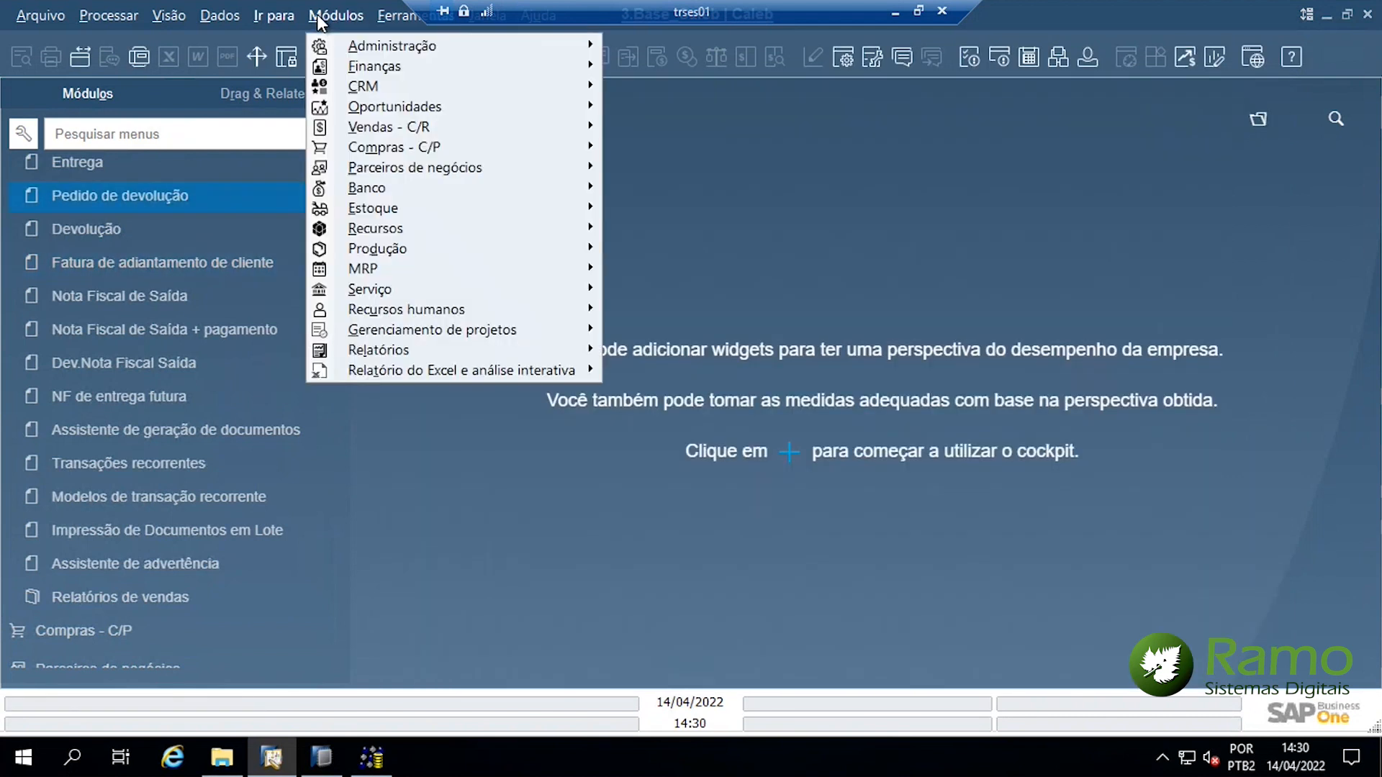
{"action": "mouse_move", "coordinate": [437, 171]}
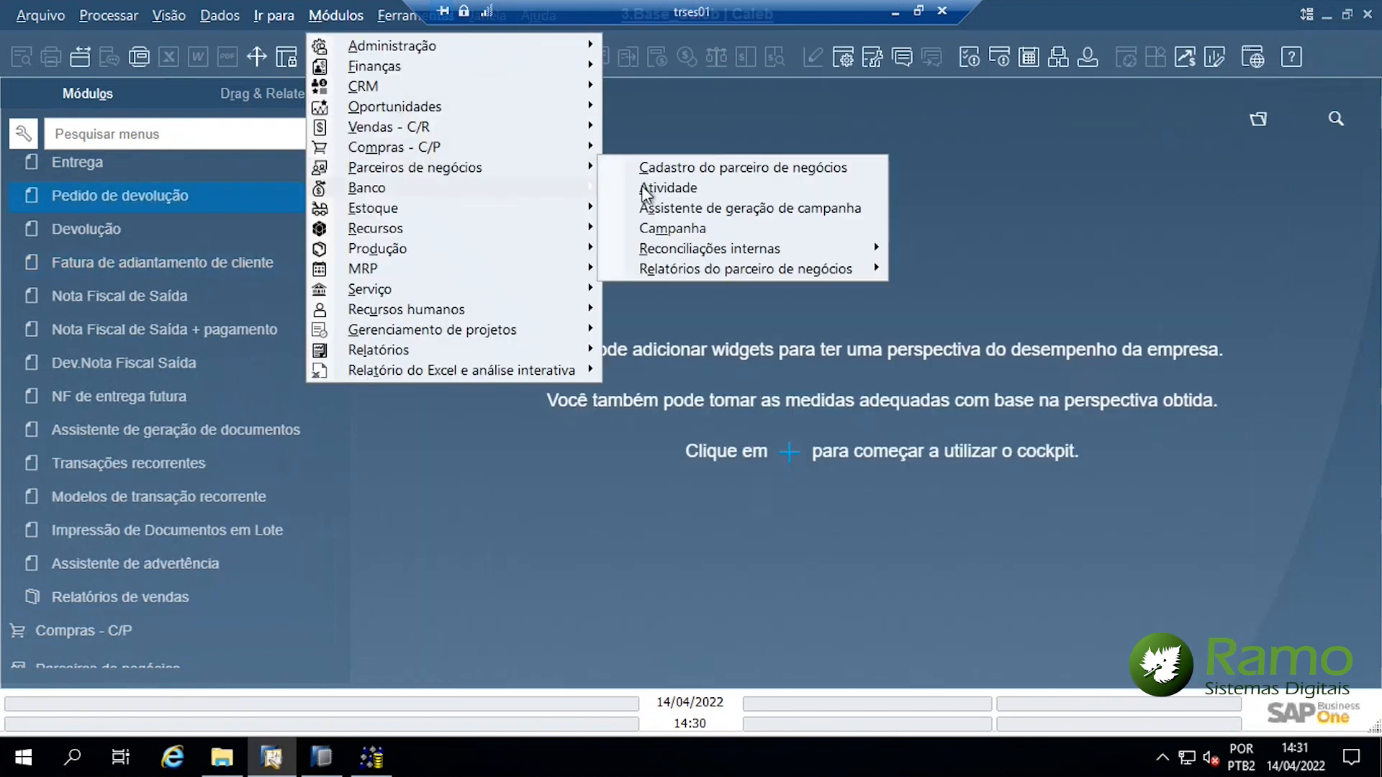
{"action": "left_click", "coordinate": [616, 168]}
{"action": "left_click", "coordinate": [564, 142]}
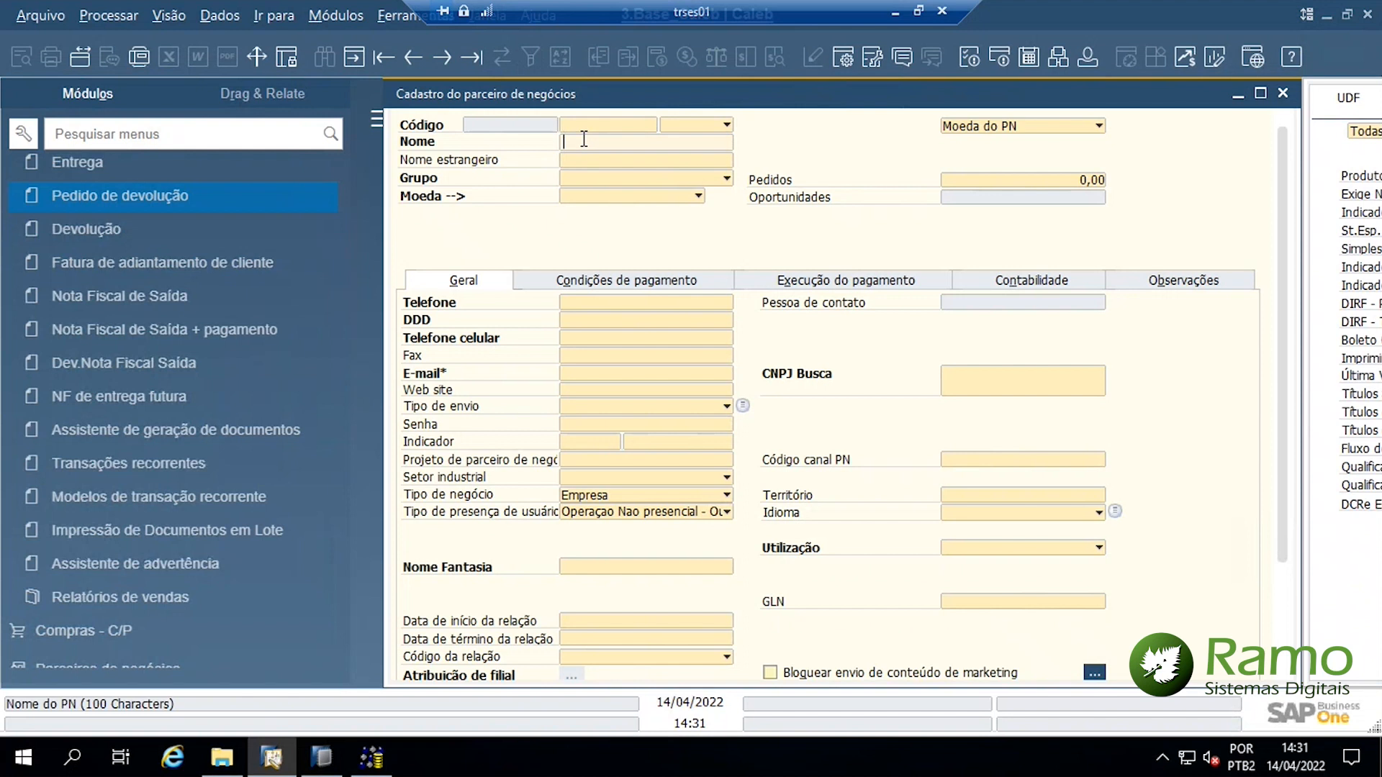
{"action": "type", "text": "London"}
{"action": "key", "text": "Return"}
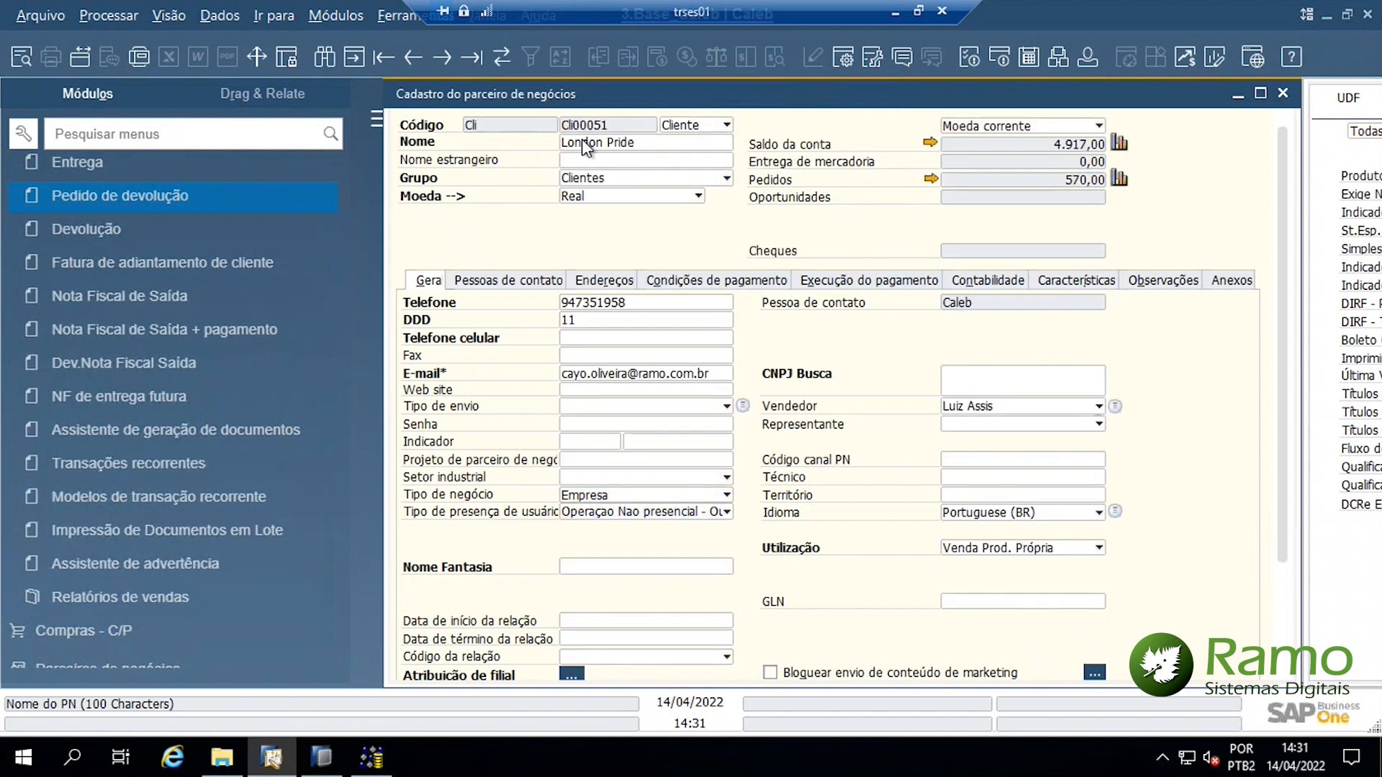
{"action": "double_click", "coordinate": [930, 104]}
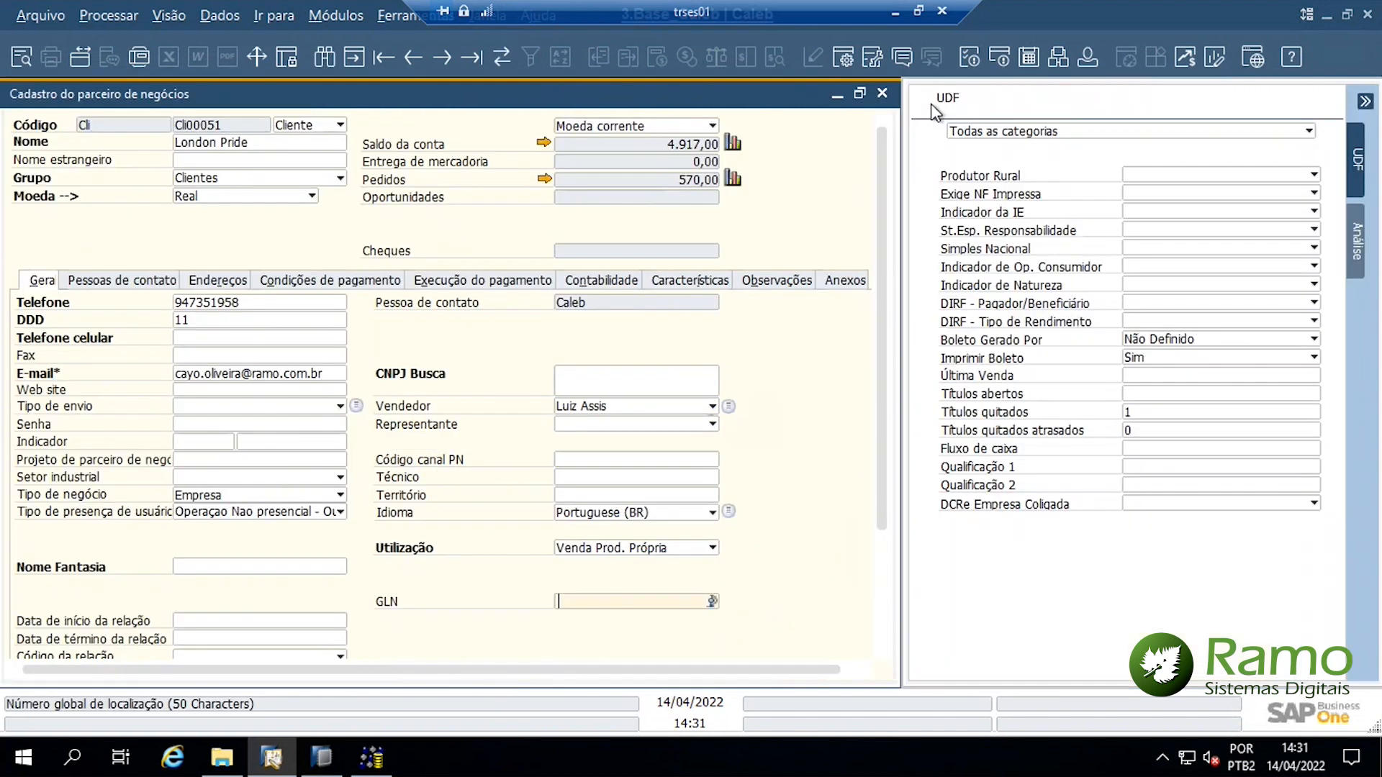
{"action": "key", "text": "ctrl+shift+u"}
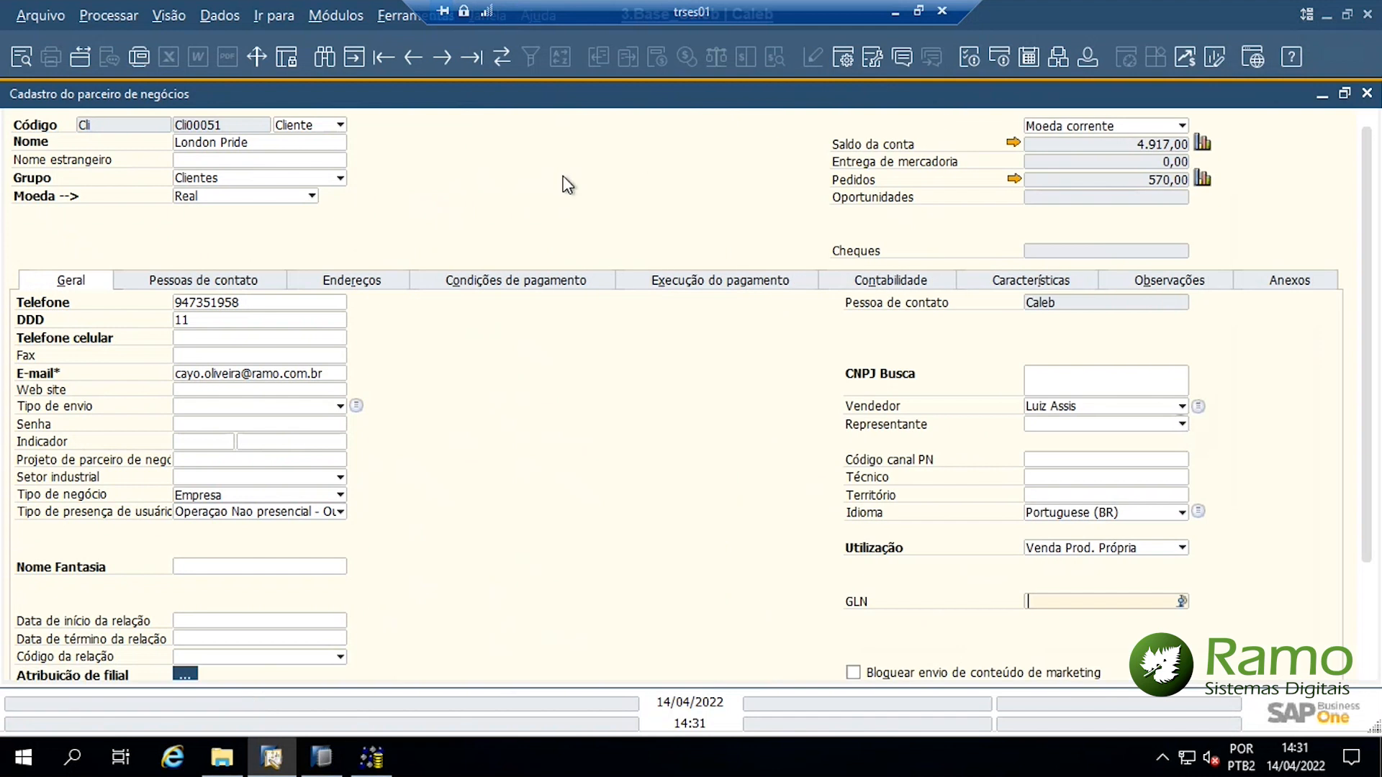
Enable View > System Information to see Código maps to OCRD CardCode, then minimize Remote Desktop
{"action": "left_click", "coordinate": [176, 15]}
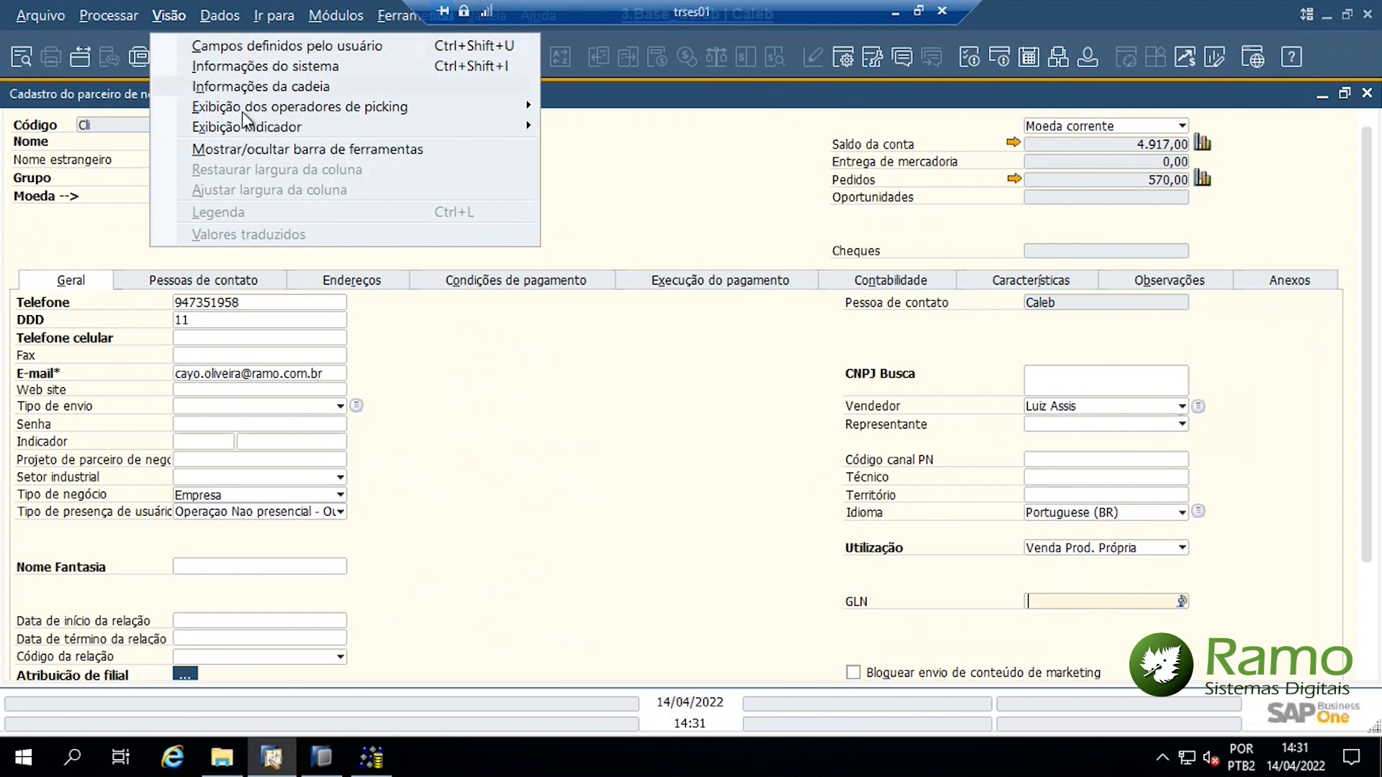
{"action": "mouse_move", "coordinate": [296, 131]}
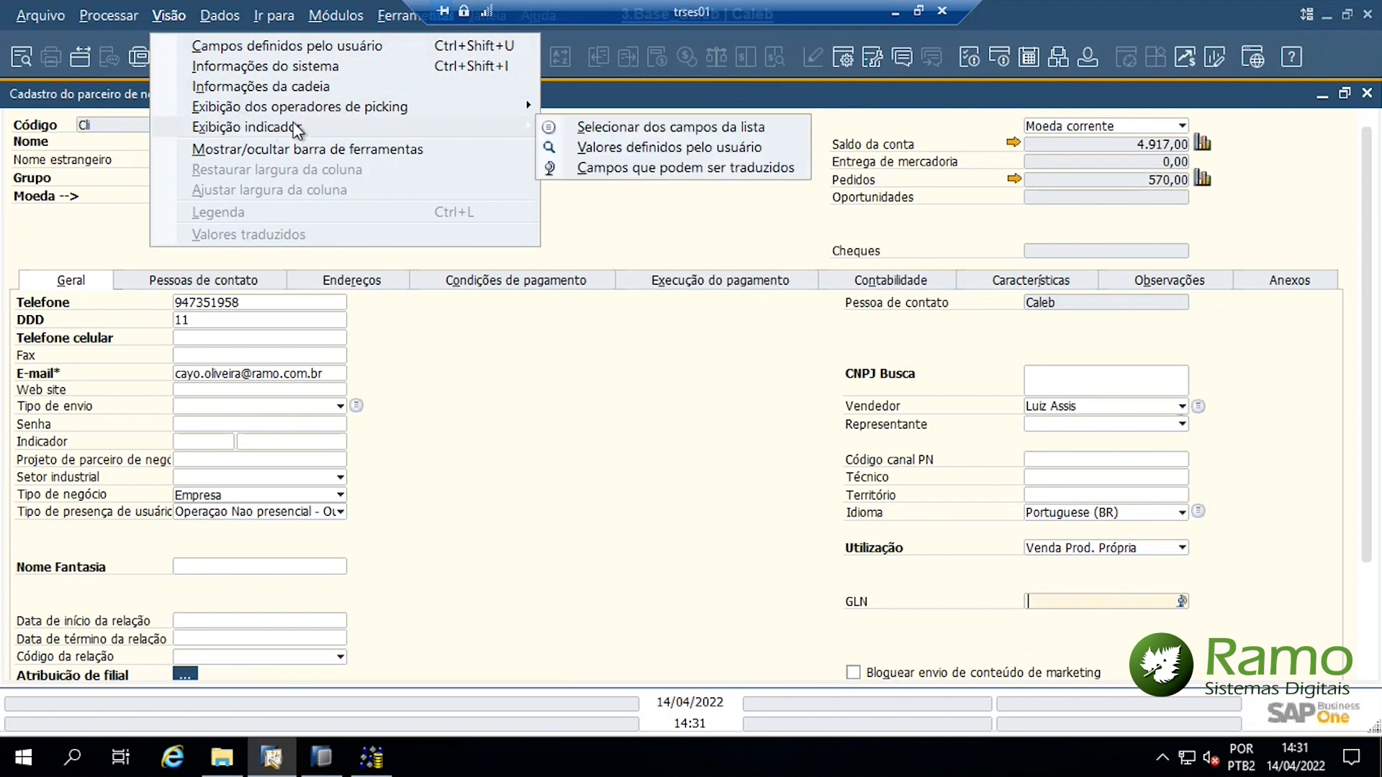
{"action": "left_click", "coordinate": [291, 72]}
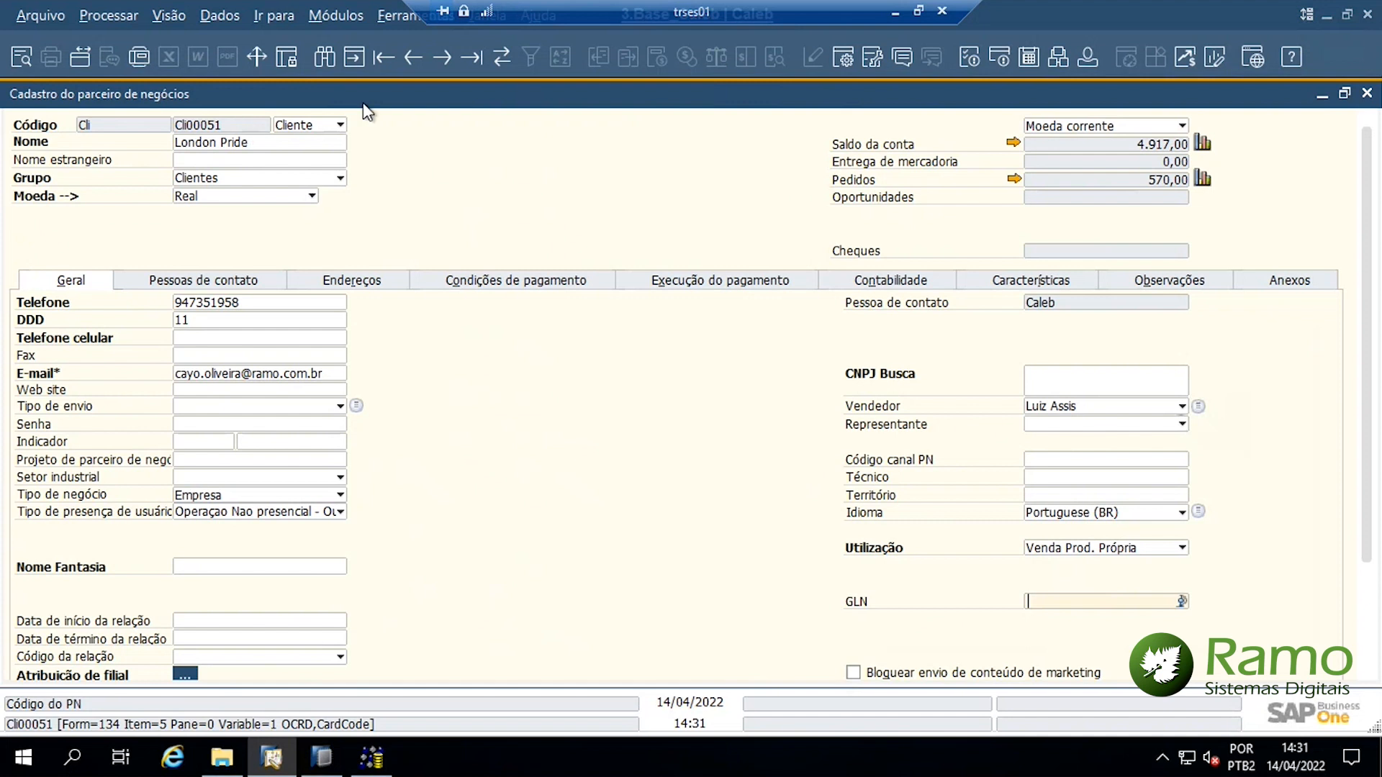
{"action": "left_click", "coordinate": [896, 11]}
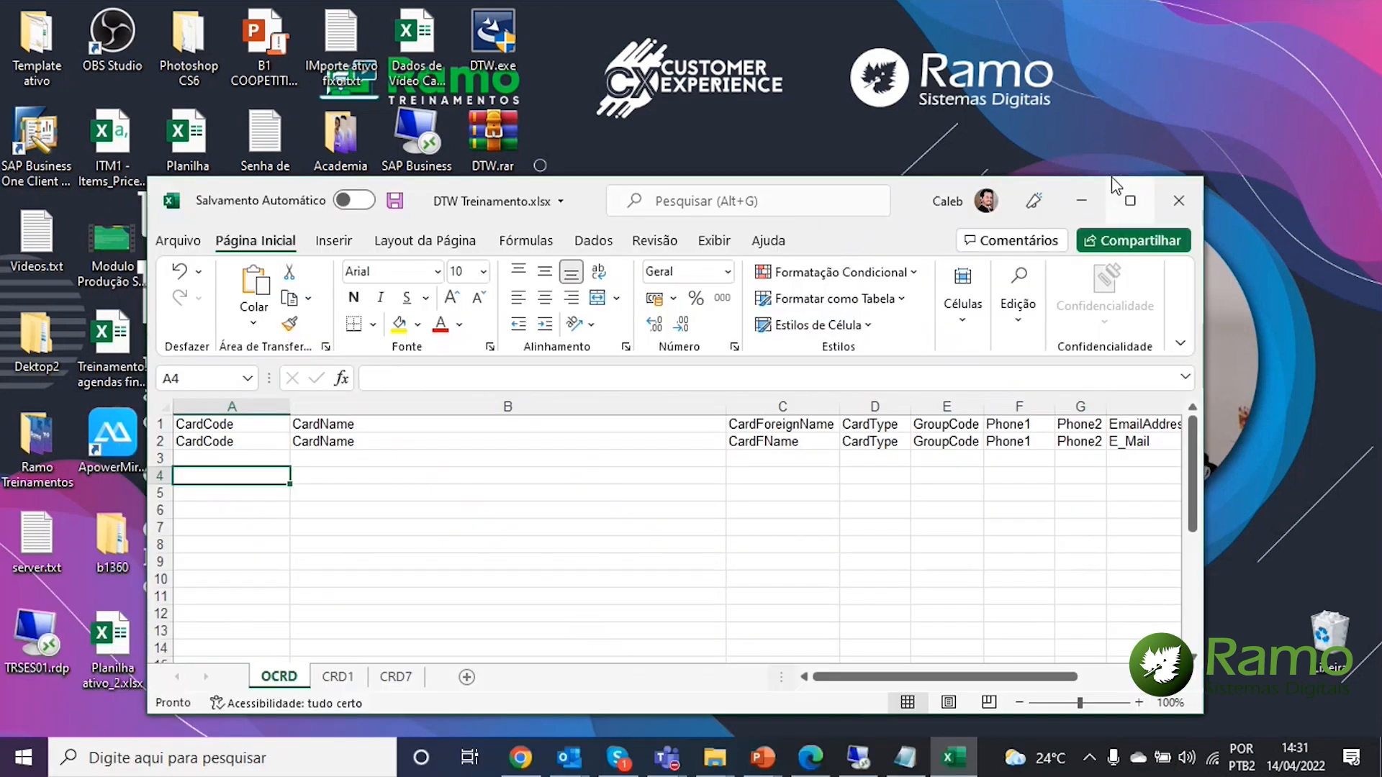
Maximize DTW Treinamento.xlsx and highlight the OCRD sheet's CardCode, CardName, CardType, GroupCode, Phone1 header pairs
{"action": "left_click", "coordinate": [1117, 189]}
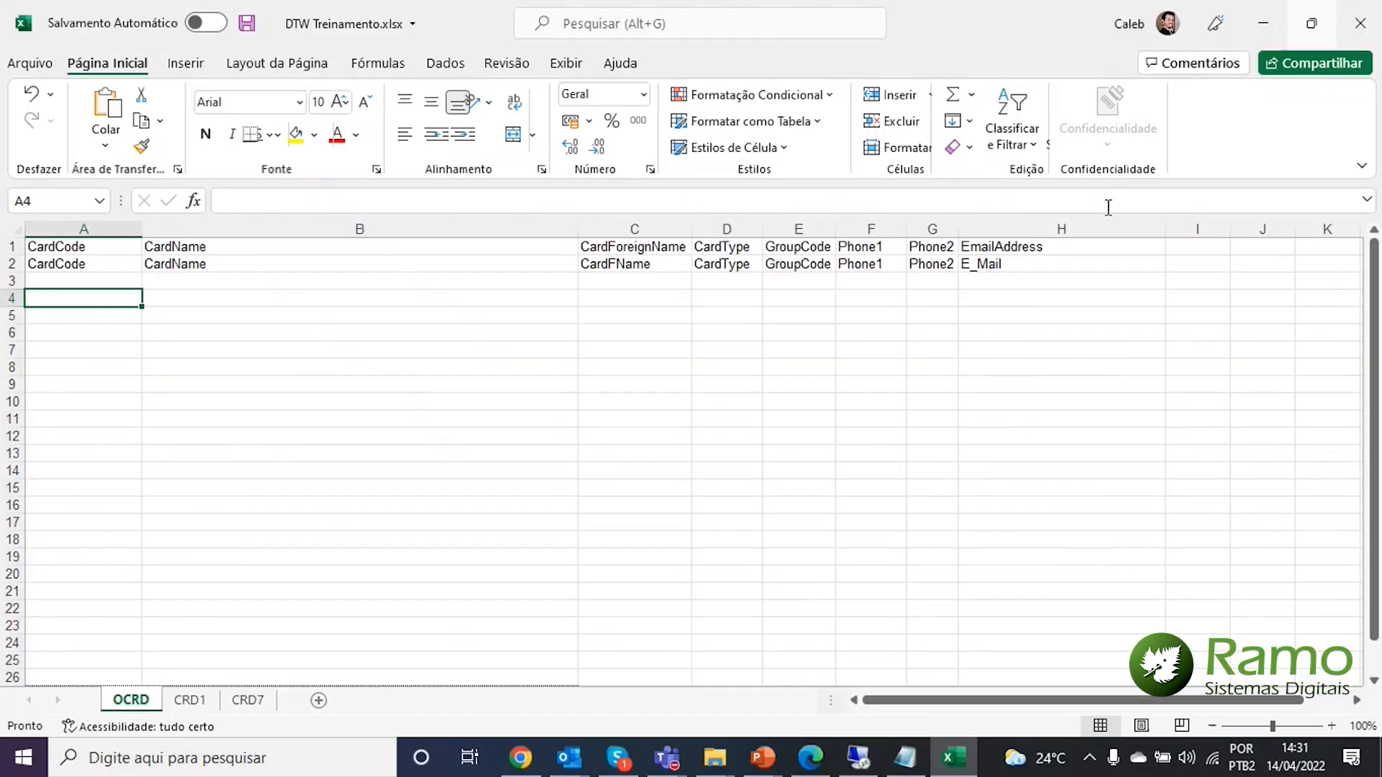
{"action": "left_click", "coordinate": [64, 245]}
{"action": "left_click_drag", "start_coordinate": [64, 245], "coordinate": [108, 268]}
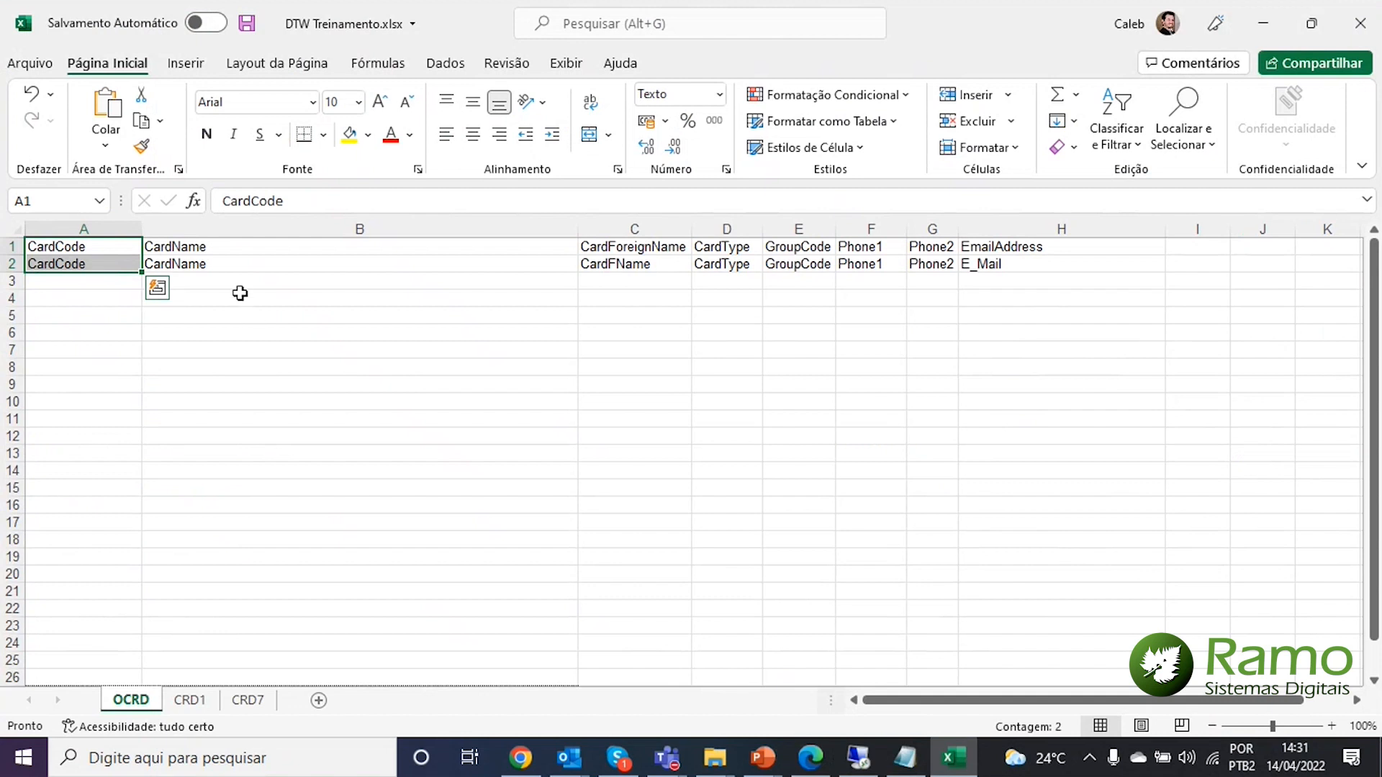
{"action": "left_click_drag", "start_coordinate": [237, 253], "coordinate": [244, 269]}
{"action": "left_click", "coordinate": [614, 348]}
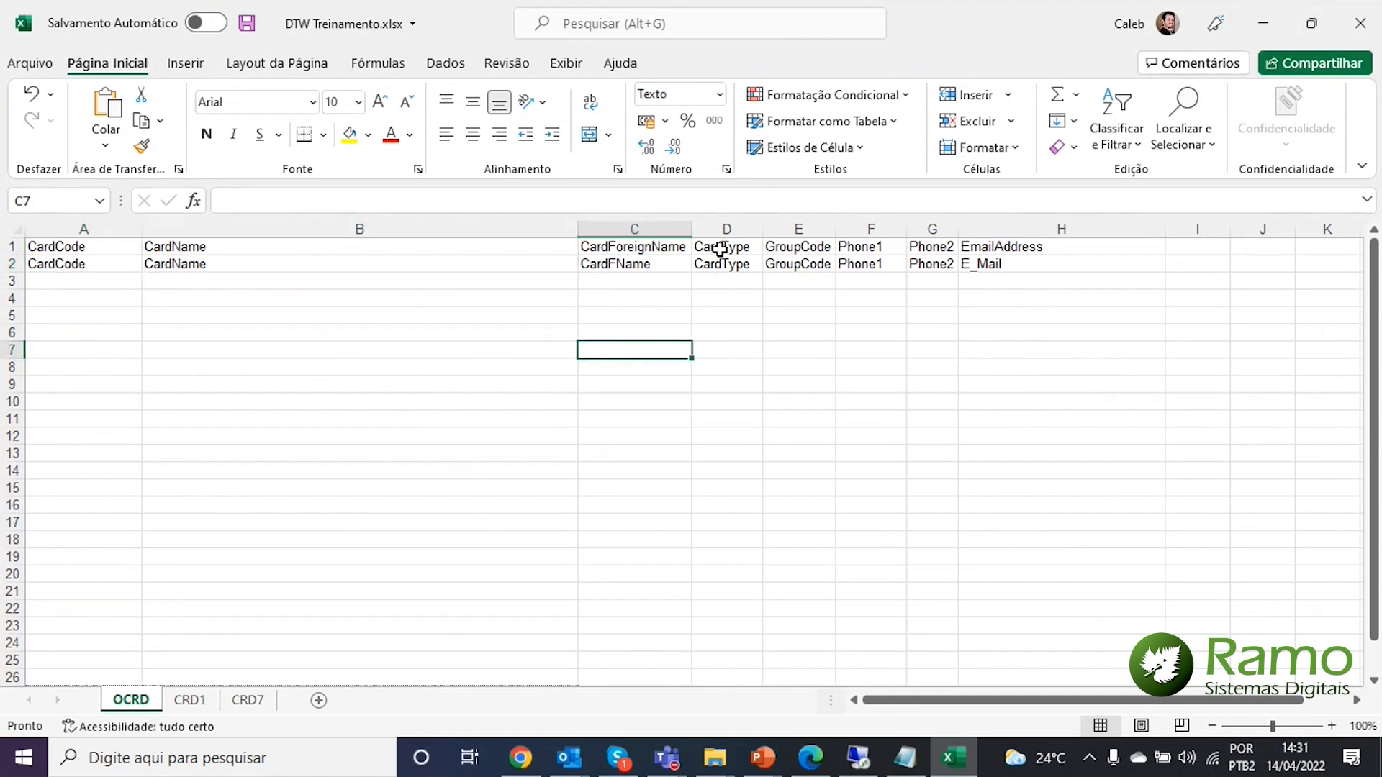
{"action": "left_click_drag", "start_coordinate": [719, 247], "coordinate": [738, 280]}
{"action": "left_click", "coordinate": [801, 333]}
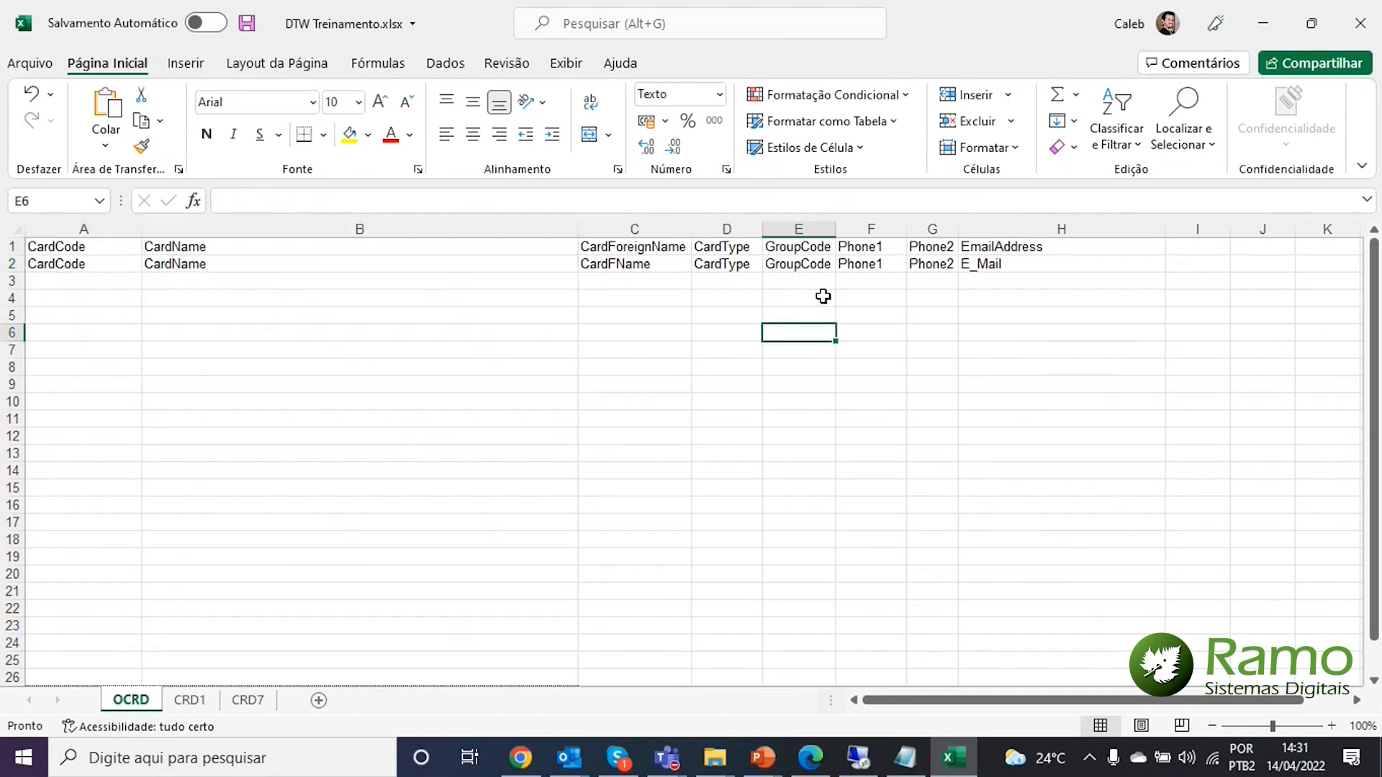
{"action": "mouse_move", "coordinate": [809, 246]}
{"action": "left_mouse_down"}
{"action": "mouse_move", "coordinate": [818, 275]}
{"action": "mouse_move", "coordinate": [926, 264]}
{"action": "mouse_move", "coordinate": [972, 282]}
{"action": "left_mouse_up"}
{"action": "left_click", "coordinate": [971, 265]}
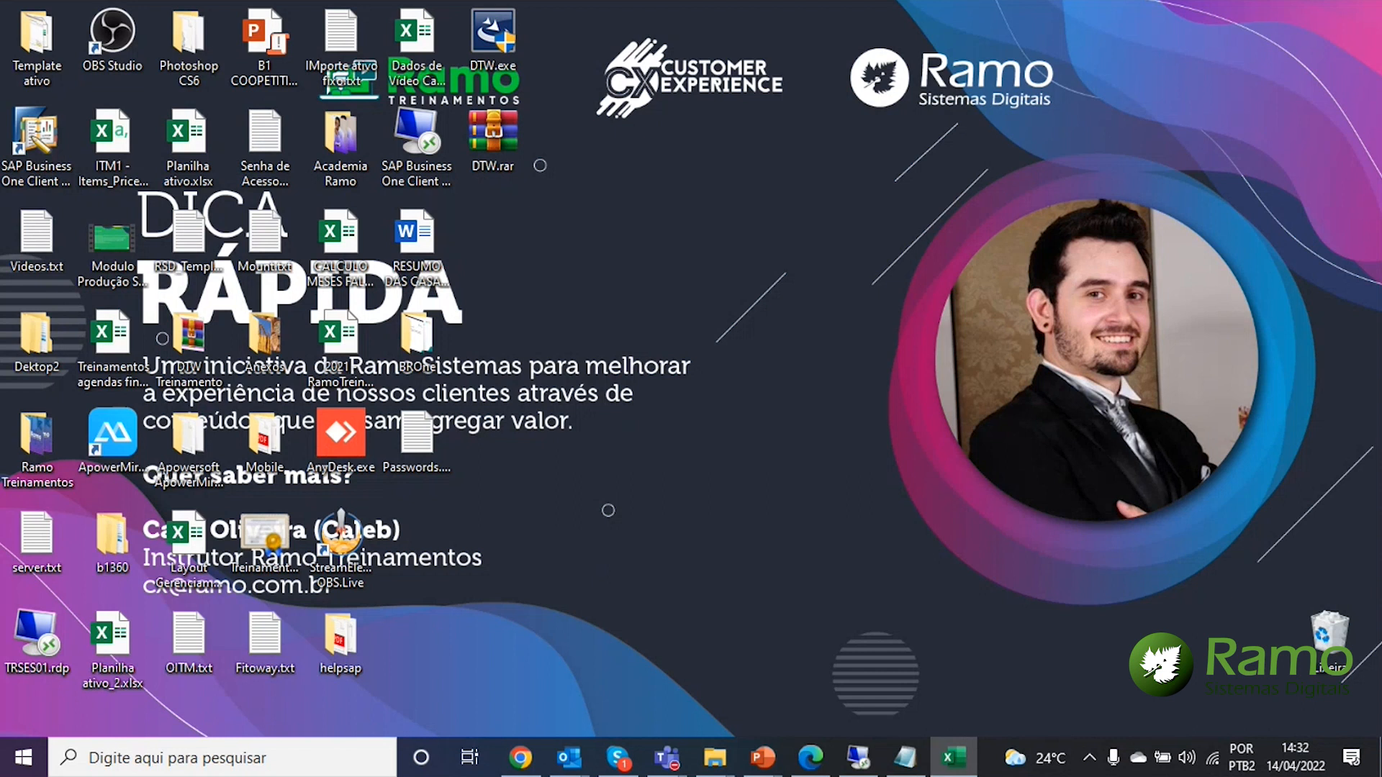
Restore the workbook to full screen and select cell A3 for the first data row
{"action": "left_click", "coordinate": [954, 757]}
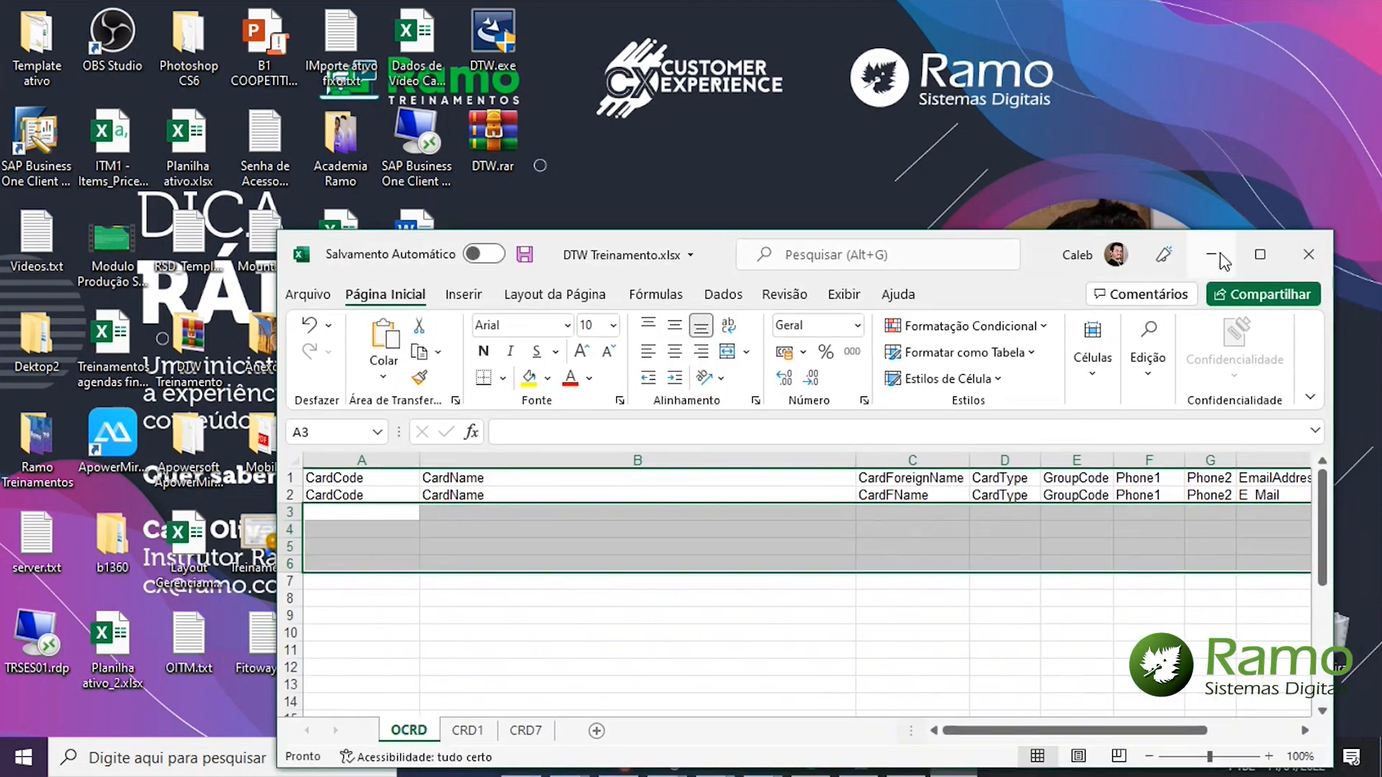
{"action": "left_click", "coordinate": [1260, 254]}
{"action": "left_click", "coordinate": [72, 289]}
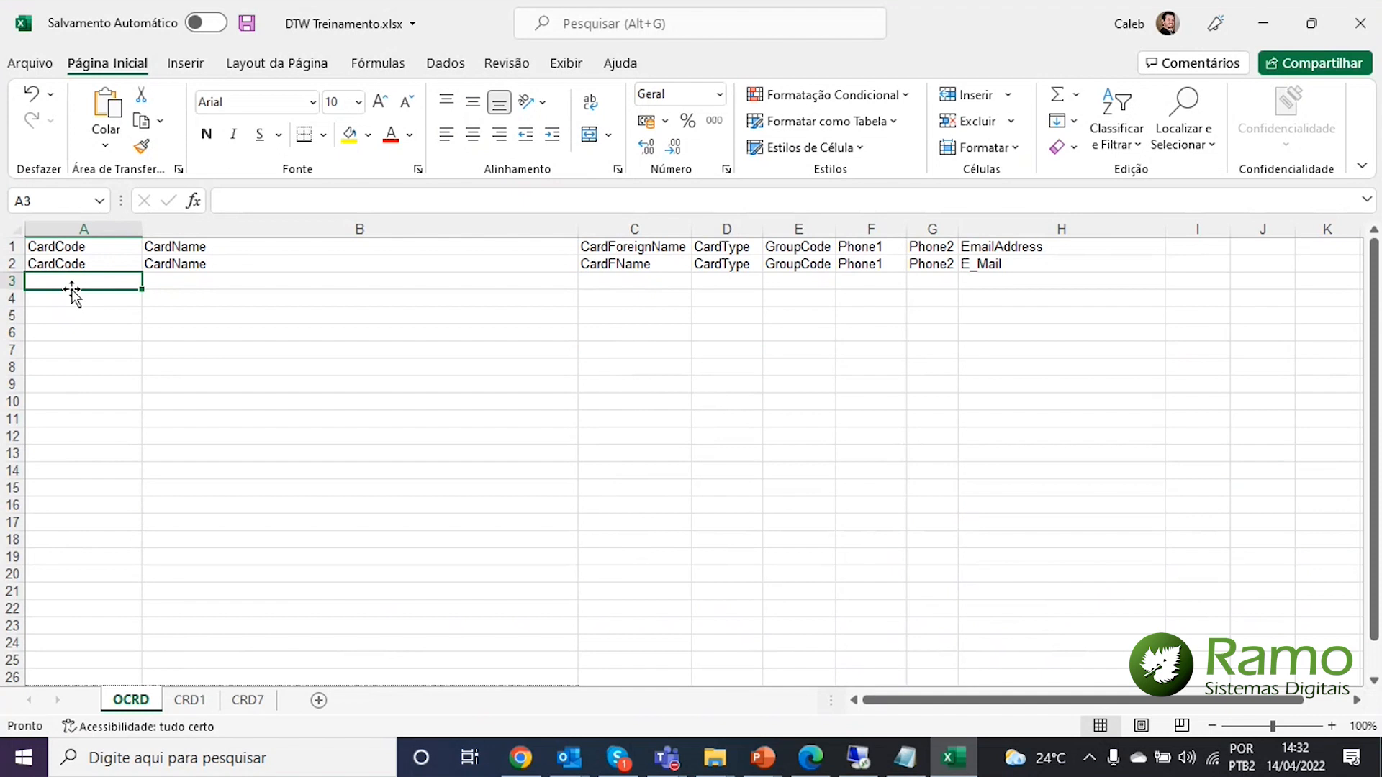
Enter the first record's card code and the name Exemplo DTW 01 in row 3
{"action": "type", "text": "Caleb"}
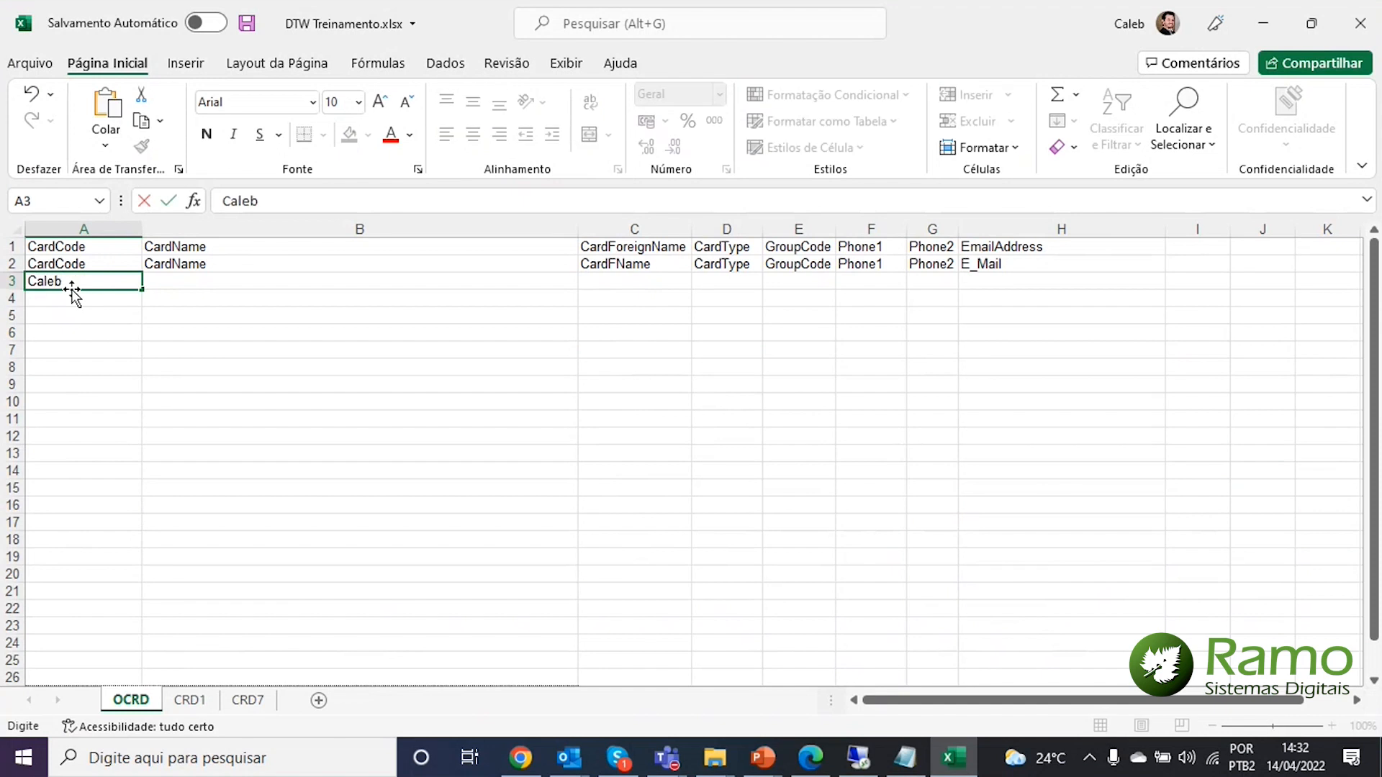
{"action": "type", "text": " DTW"}
{"action": "key", "text": "Tab"}
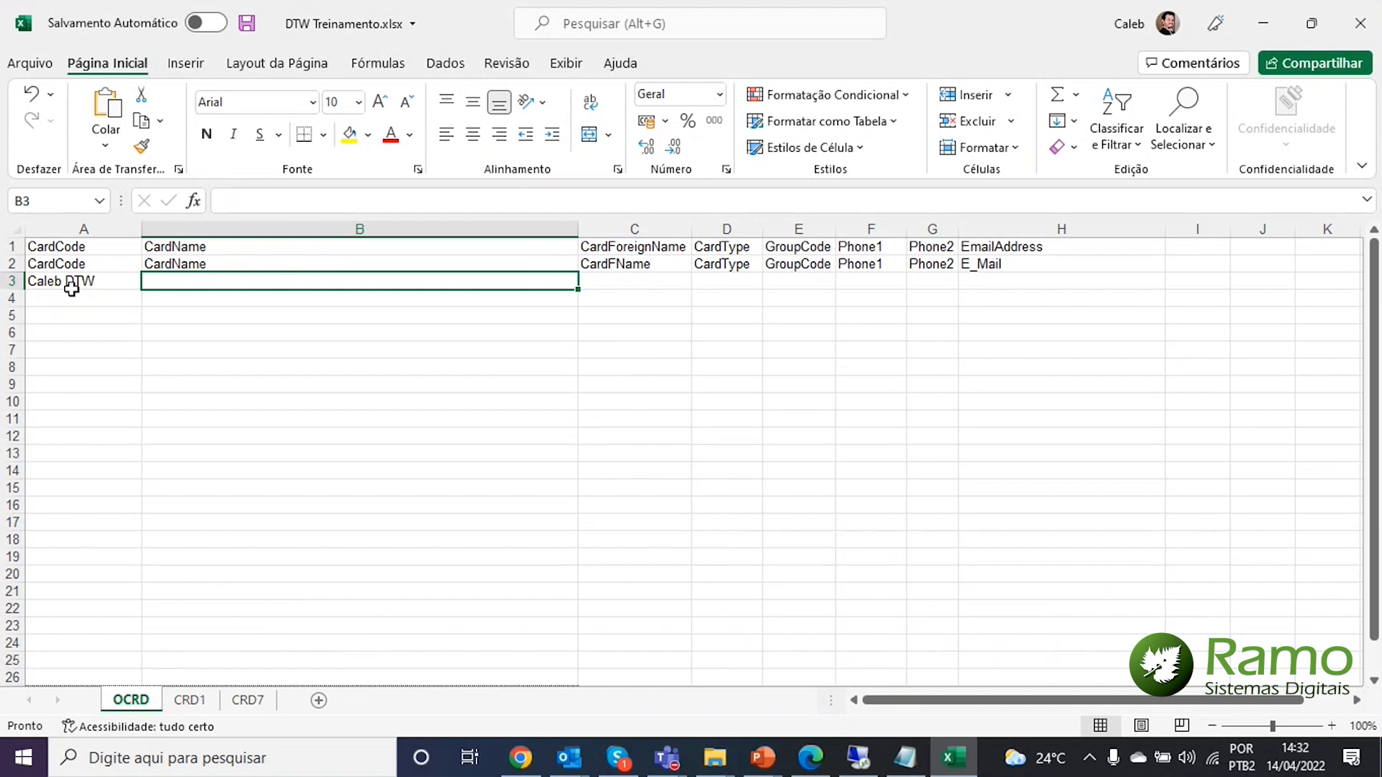
{"action": "type", "text": "Exempl"}
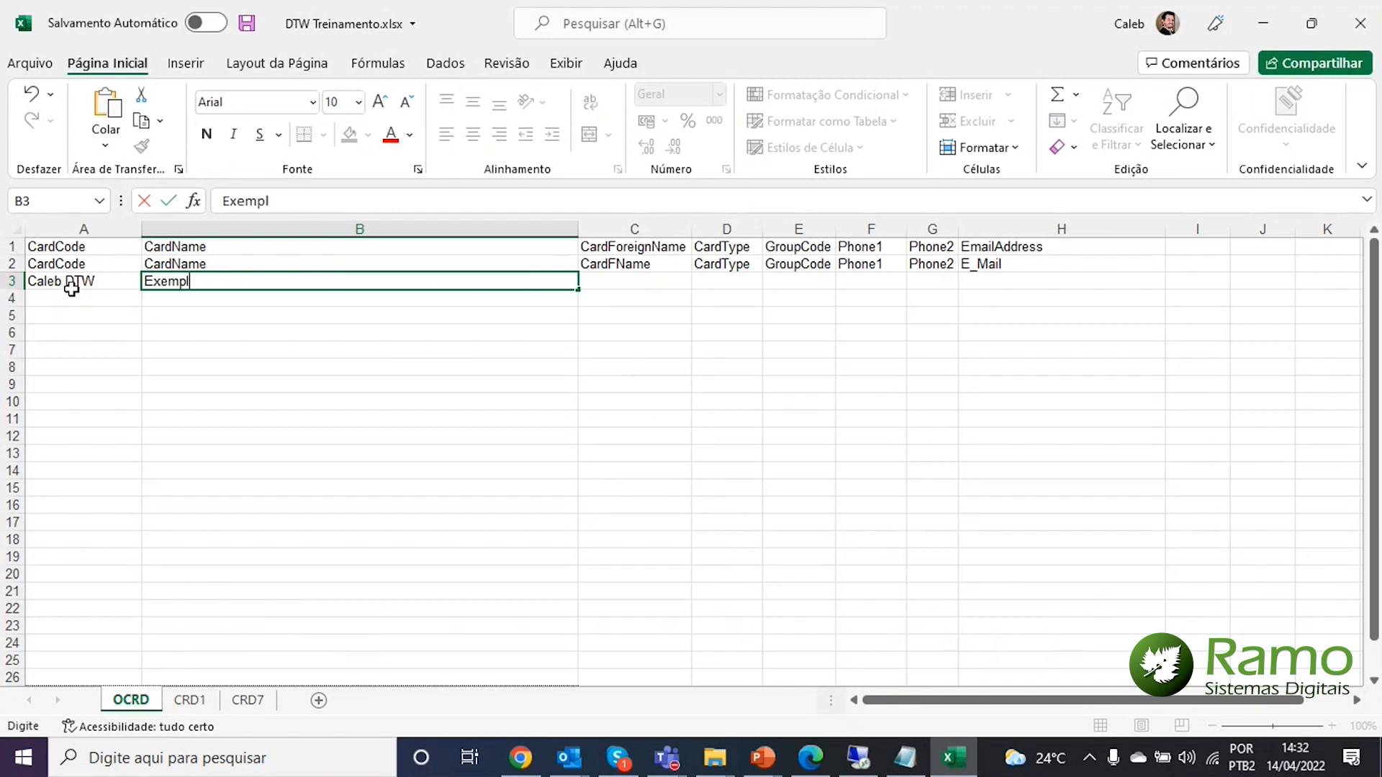
{"action": "type", "text": "o DTW"}
{"action": "key", "text": "ctrl+Return"}
{"action": "type", "text": "2"}
{"action": "key", "text": "BackSpace"}
{"action": "type", "text": "Exemplo DTW 01"}
{"action": "key", "text": "Return"}
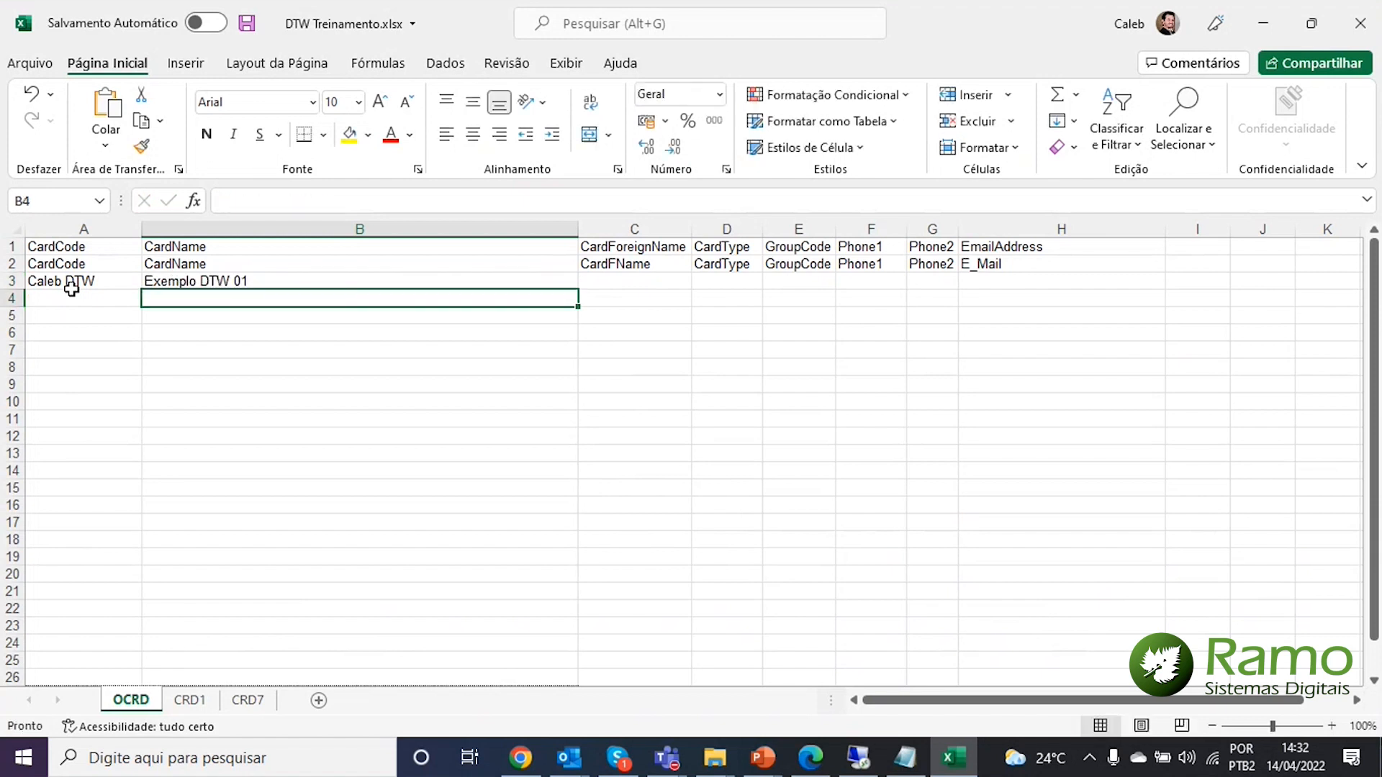
{"action": "key", "text": "Up"}
{"action": "key", "text": "Right"}
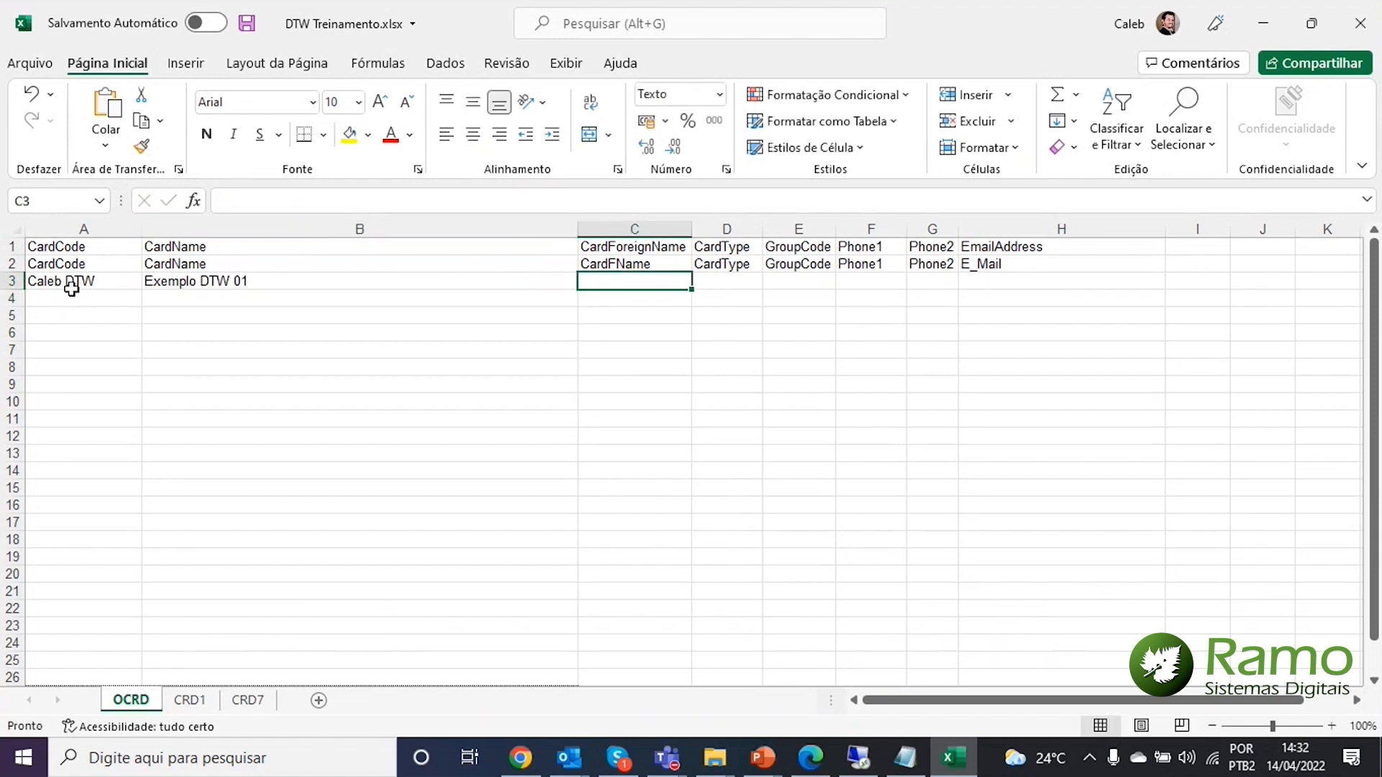
{"action": "key", "text": "Right"}
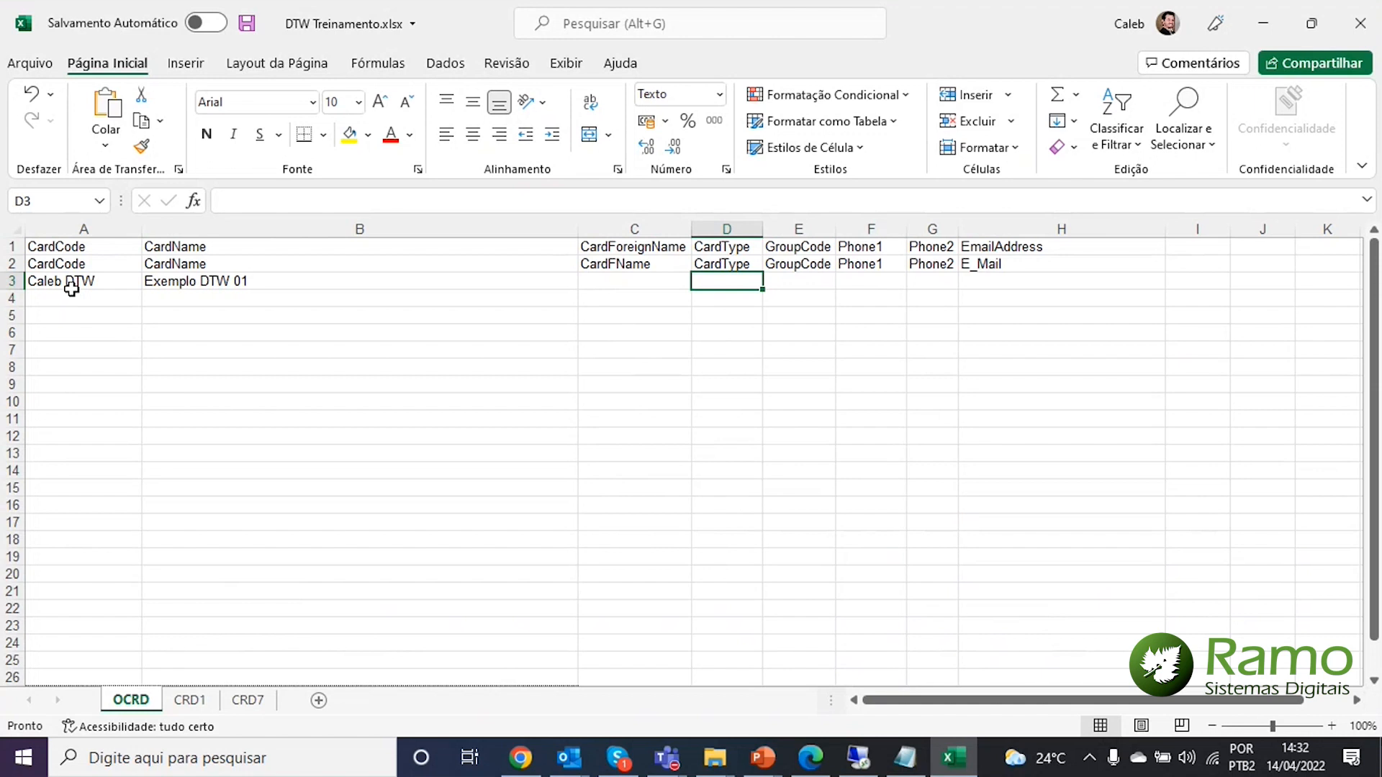
Set the first record's CardType to C
{"action": "type", "text": "cC"}
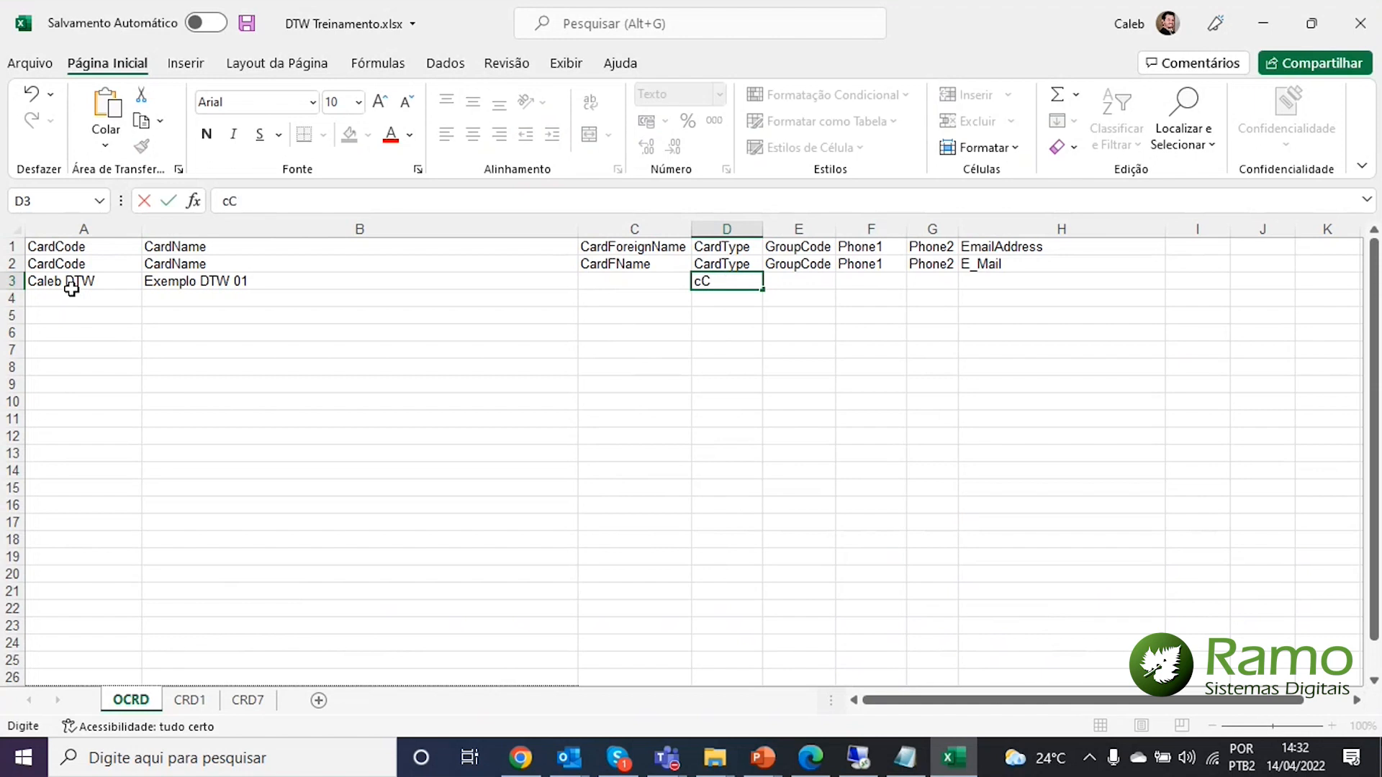
{"action": "type", "text": "ustome"}
{"action": "key", "text": "BackSpace"}
{"action": "type", "text": "e"}
{"action": "key", "text": "BackSpace"}
{"action": "key", "text": "BackSpace"}
{"action": "key", "text": "BackSpace"}
{"action": "key", "text": "BackSpace"}
{"action": "key", "text": "BackSpace"}
{"action": "key", "text": "BackSpace"}
{"action": "key", "text": "BackSpace"}
{"action": "key", "text": "BackSpace"}
{"action": "type", "text": "C"}
{"action": "key", "text": "BackSpace"}
{"action": "key", "text": "Return"}
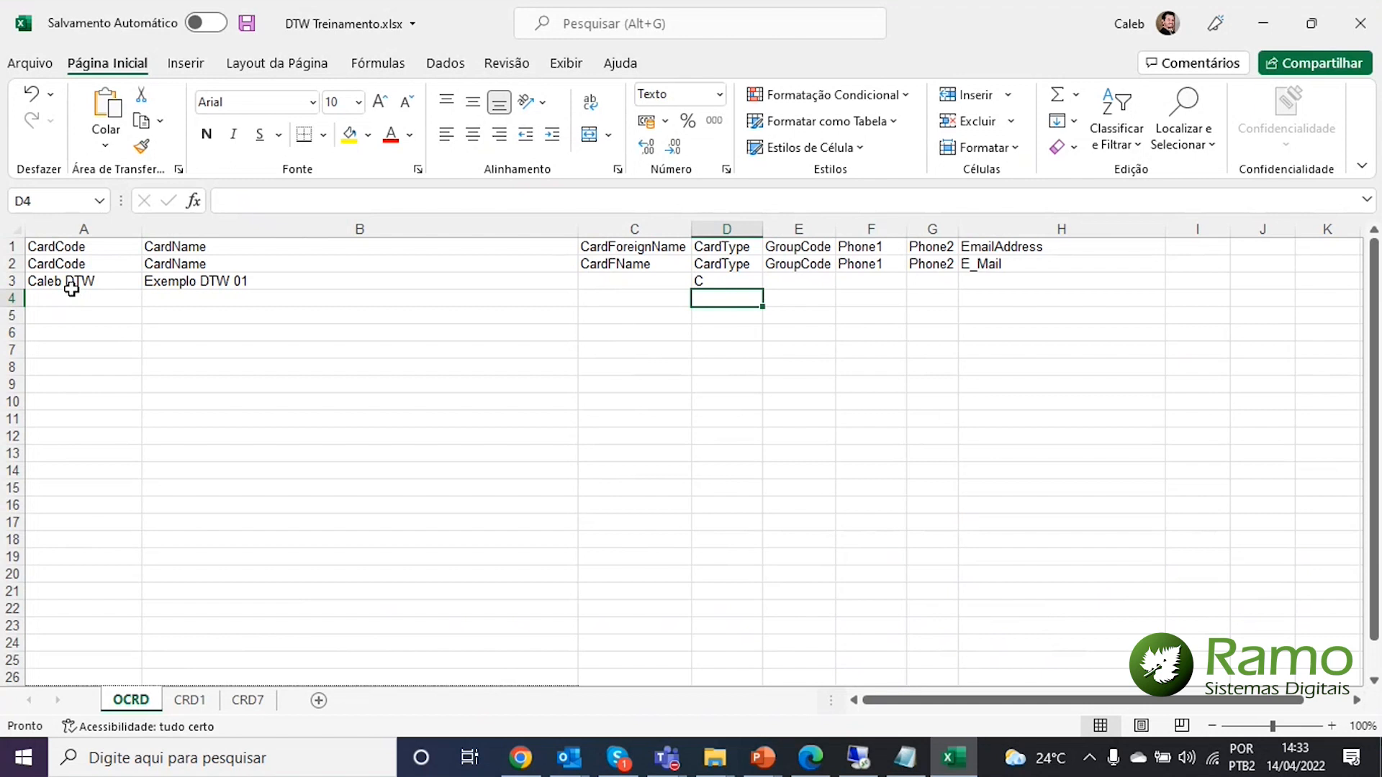
Enter 11 as Phone1 and the contact's phone number as Phone2 for the first record
{"action": "key", "text": "Up"}
{"action": "key", "text": "Right"}
{"action": "key", "text": "Right"}
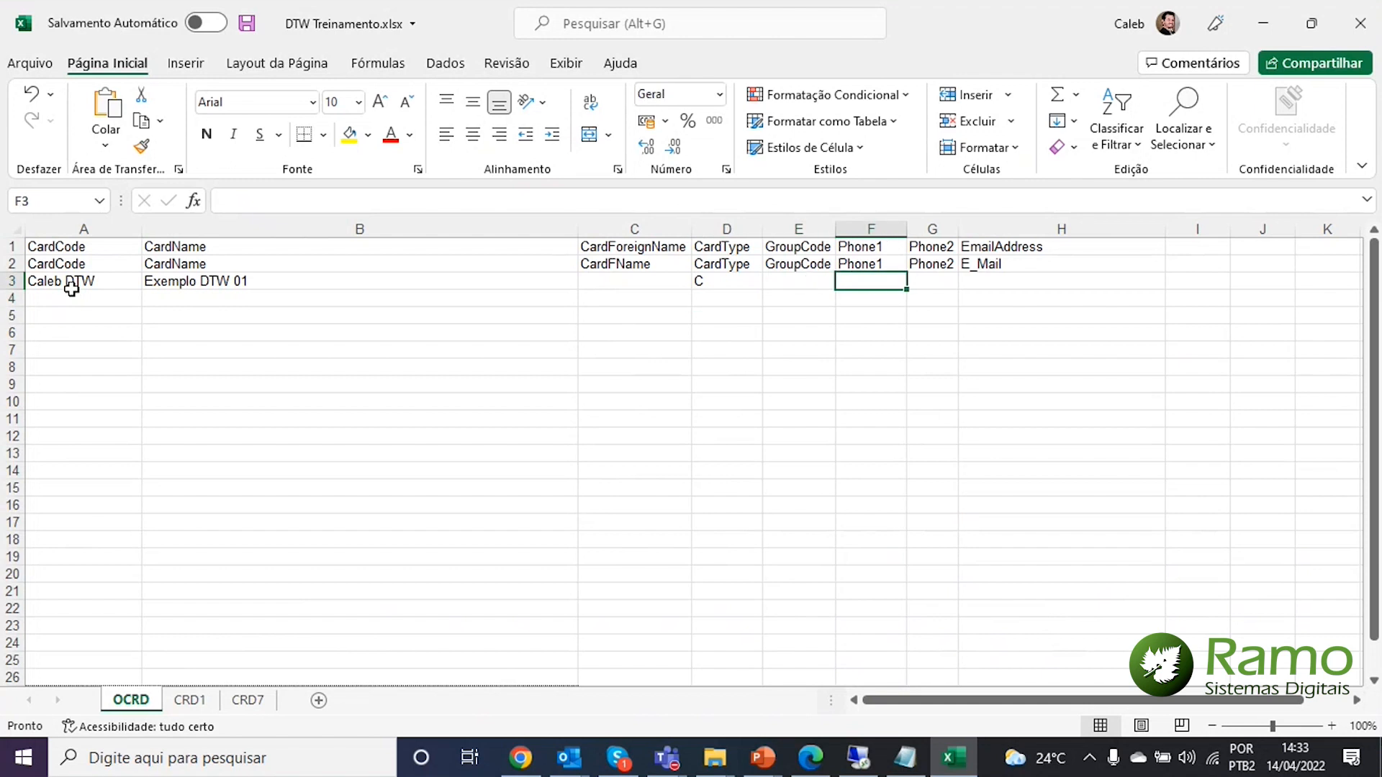
{"action": "type", "text": "11"}
{"action": "key", "text": "Return"}
{"action": "key", "text": "Up"}
{"action": "key", "text": "Right"}
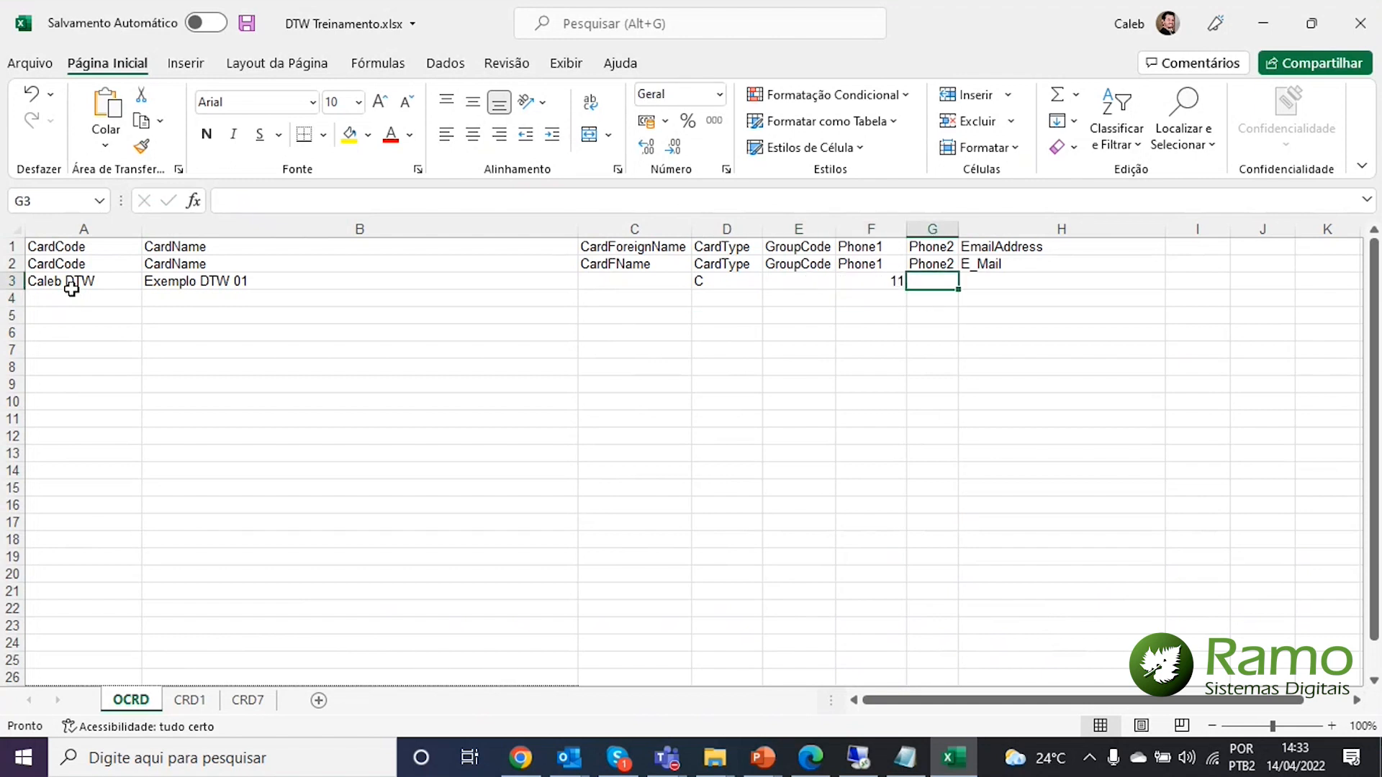
{"action": "key", "text": "Left"}
{"action": "key", "text": "Right"}
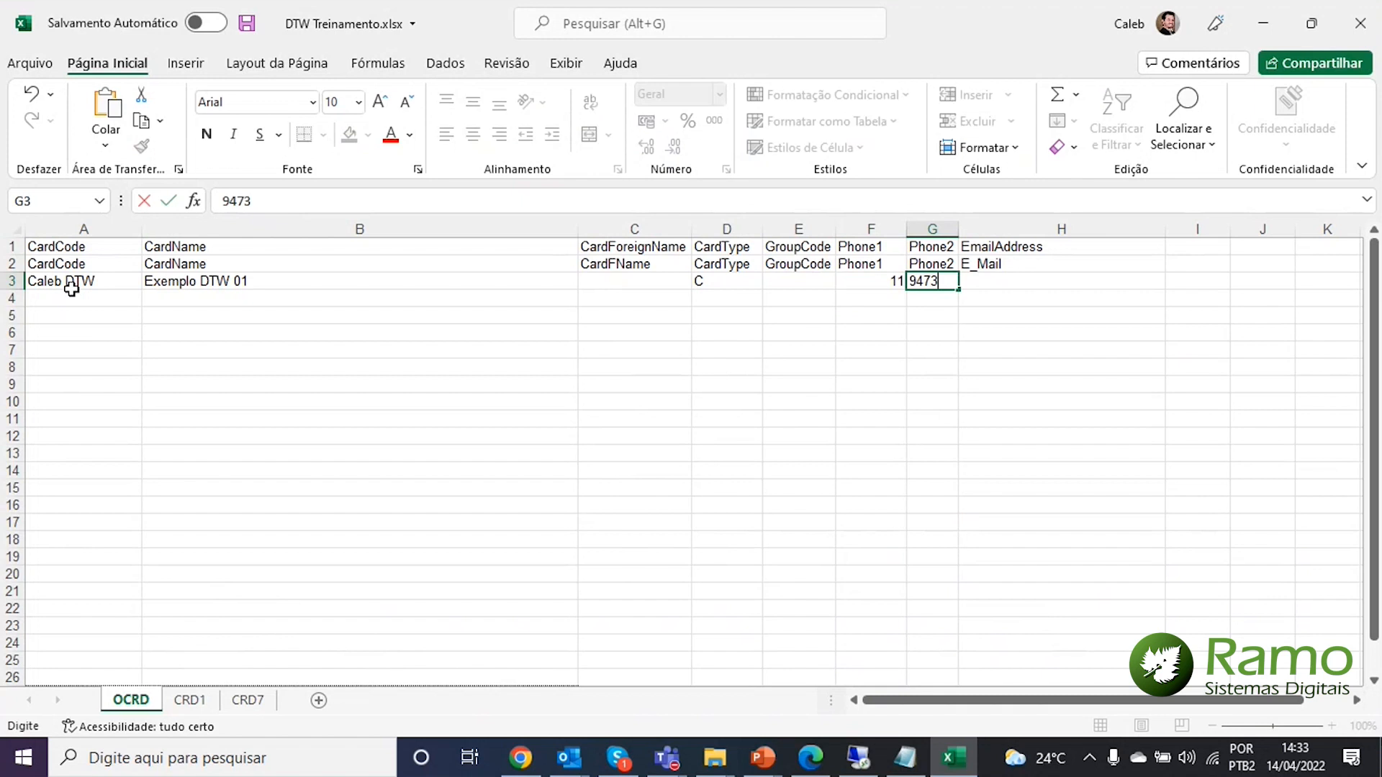
{"action": "key", "text": "Return"}
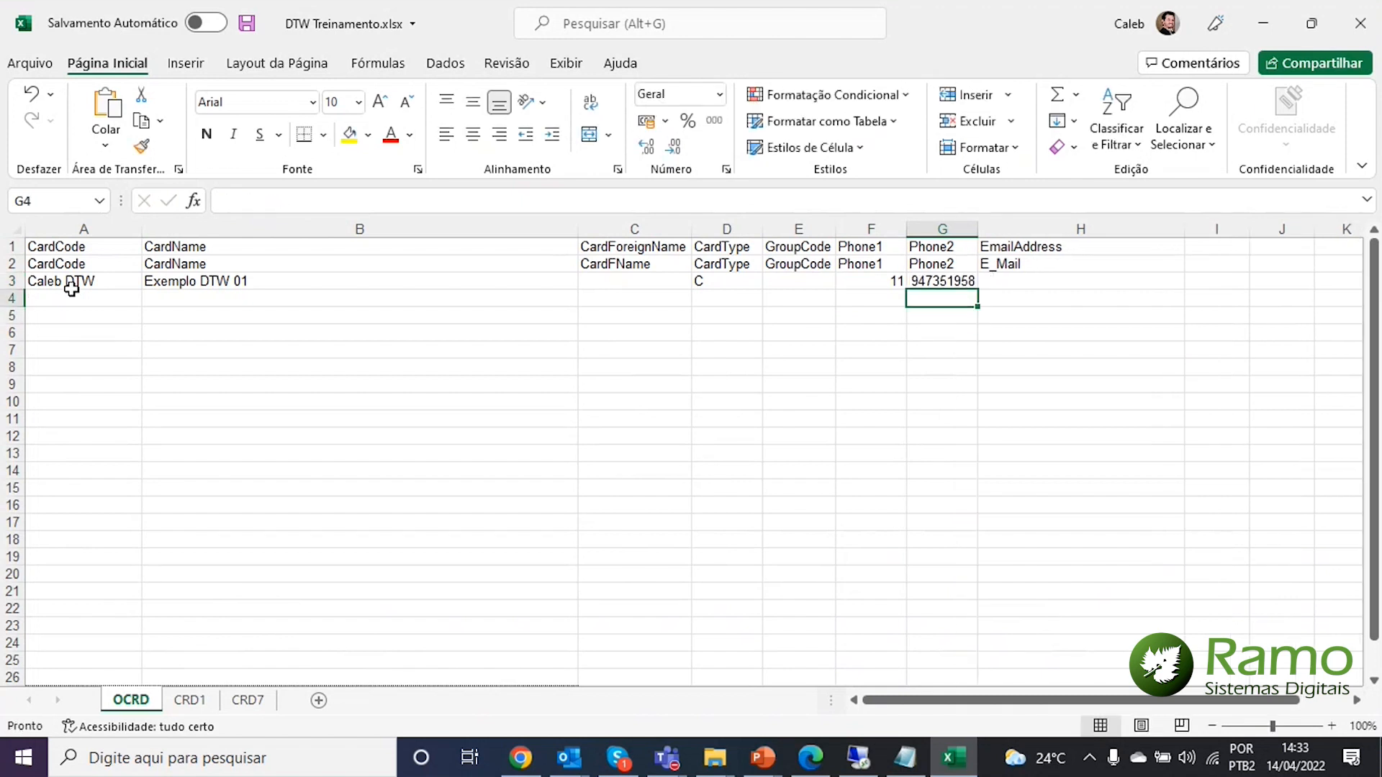
Fill in the contact's e-mail address in the first record's EmailAddress cell
{"action": "key", "text": "Up"}
{"action": "key", "text": "Right"}
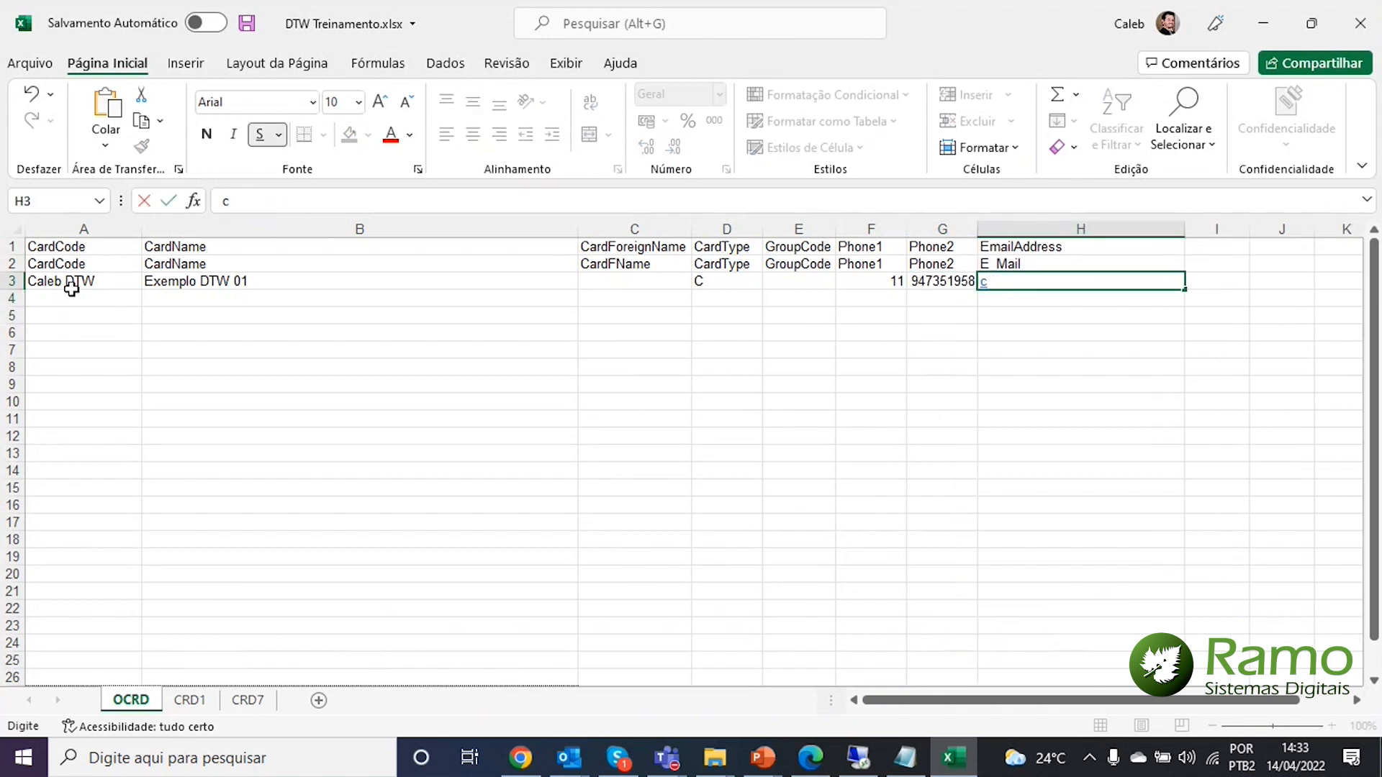
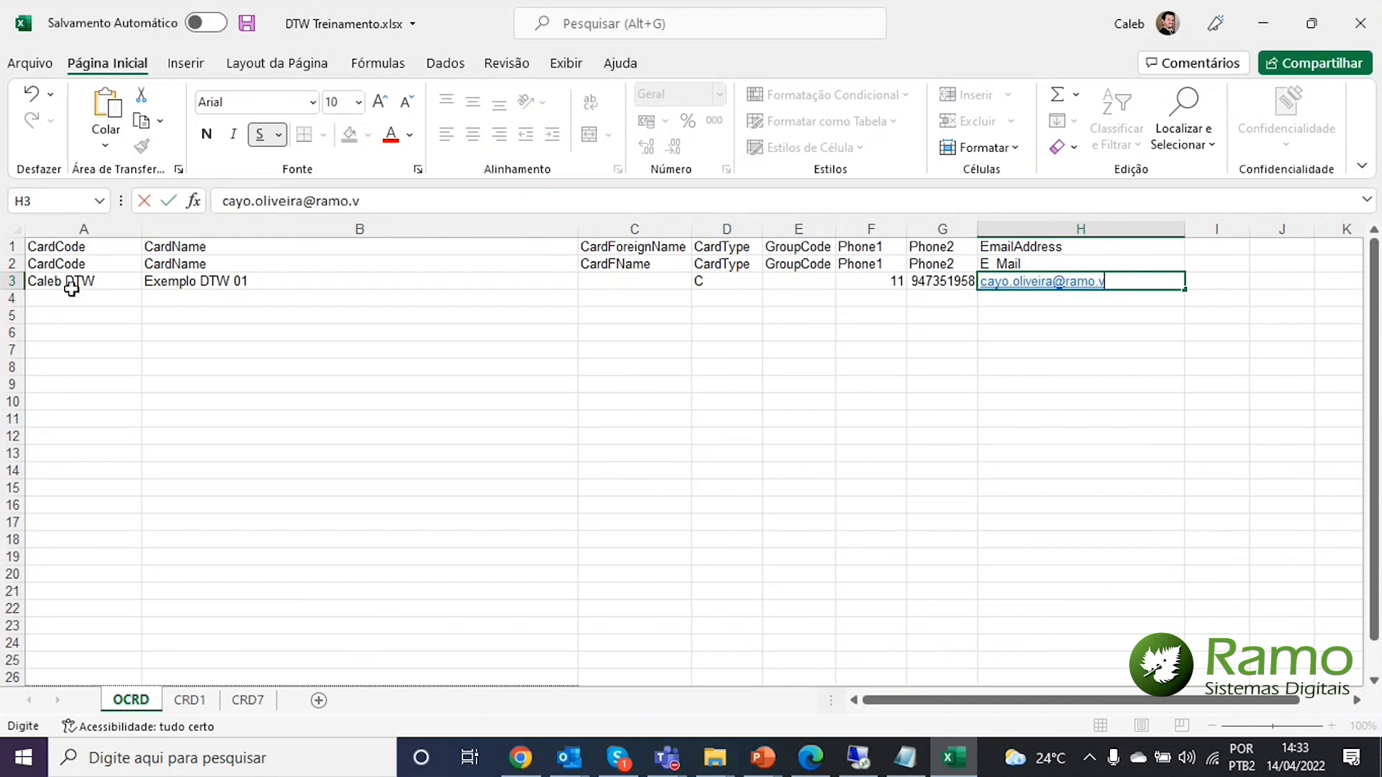
{"action": "key", "text": "ctrl+Return"}
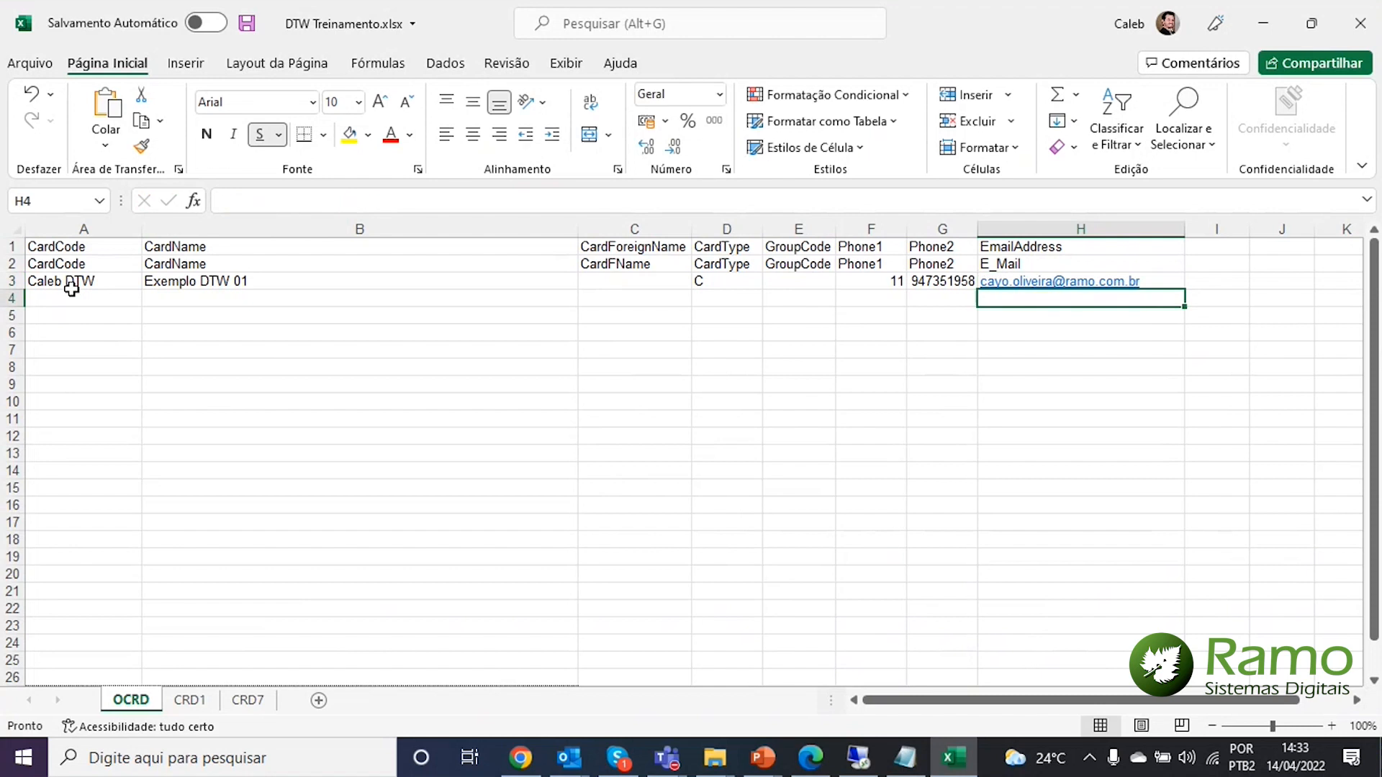
{"action": "key", "text": "Left"}
{"action": "key", "text": "Left"}
{"action": "key", "text": "Left"}
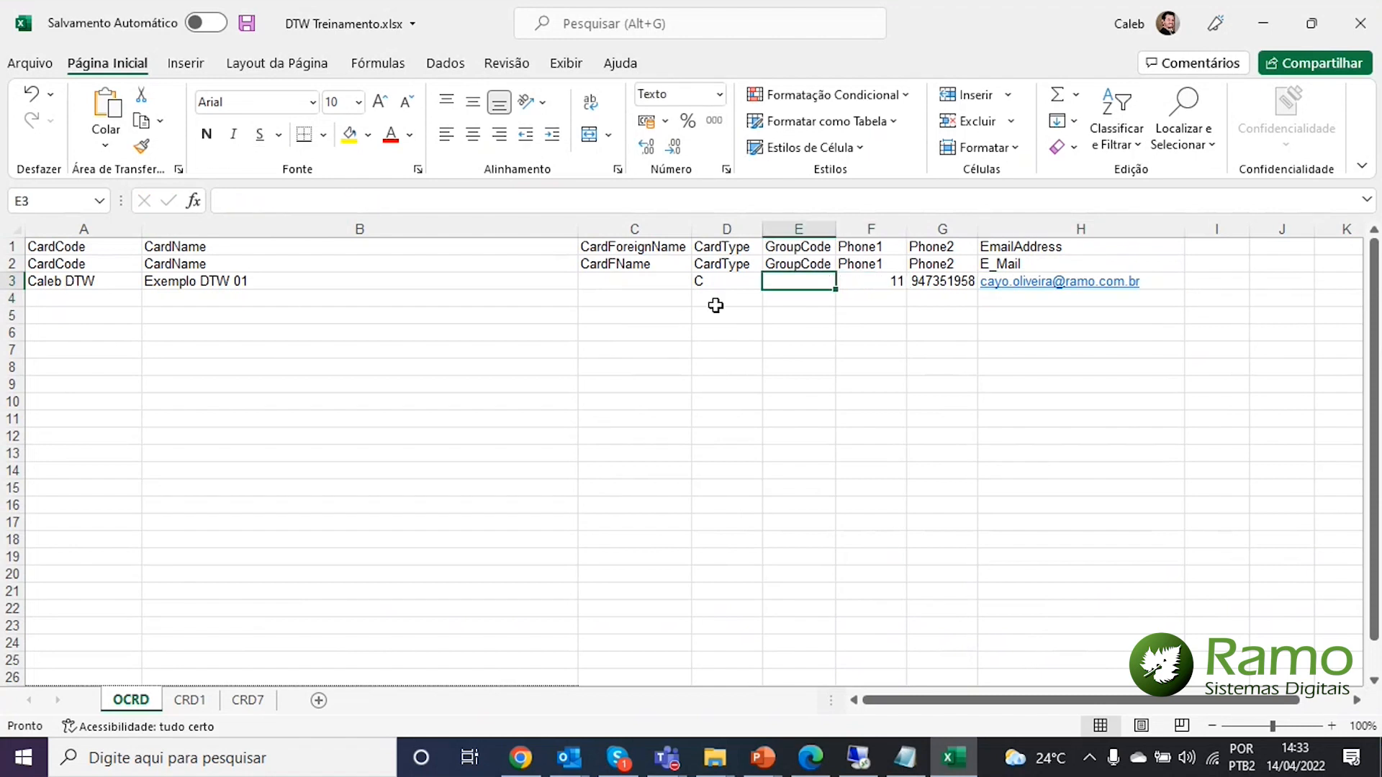
Check the Clientes group's code in SAP Business One's system information readout
{"action": "left_click", "coordinate": [858, 758]}
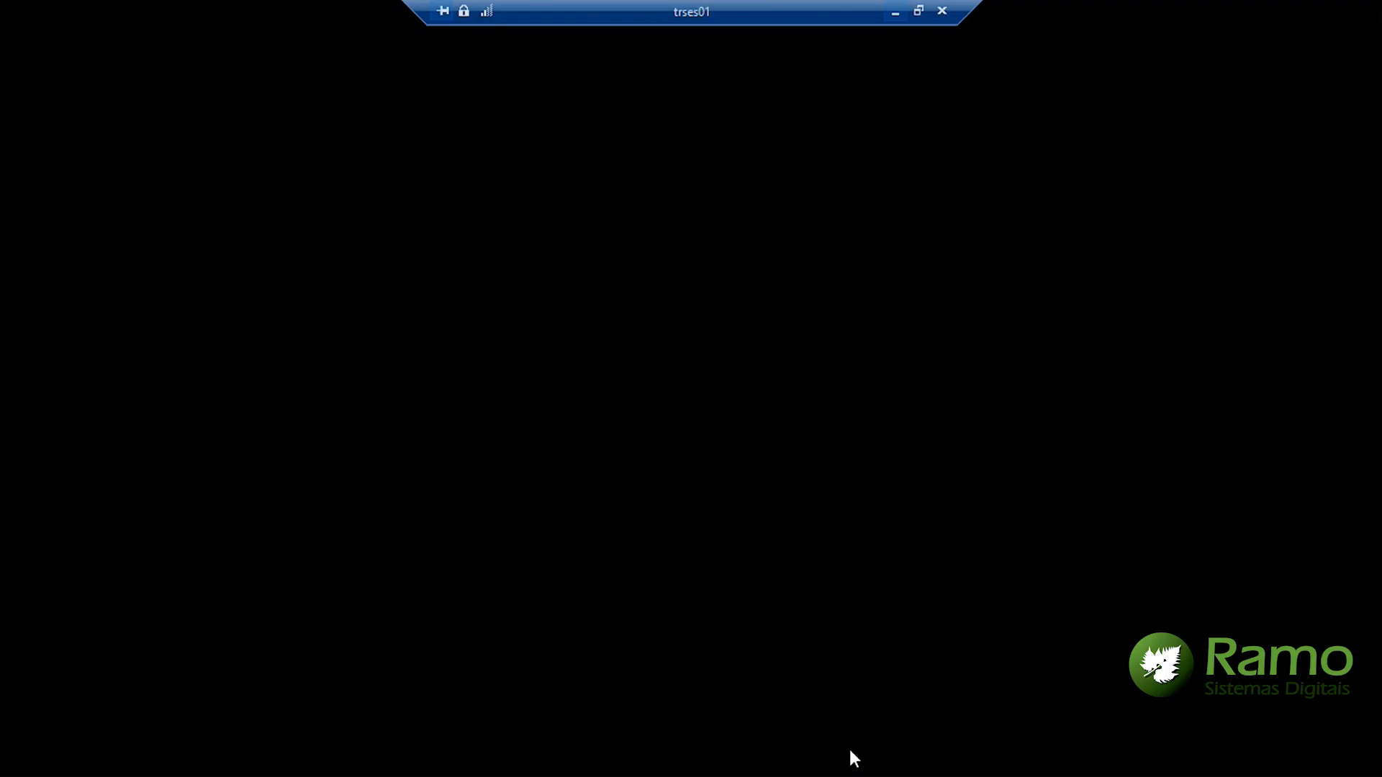
{"action": "mouse_move", "coordinate": [223, 184]}
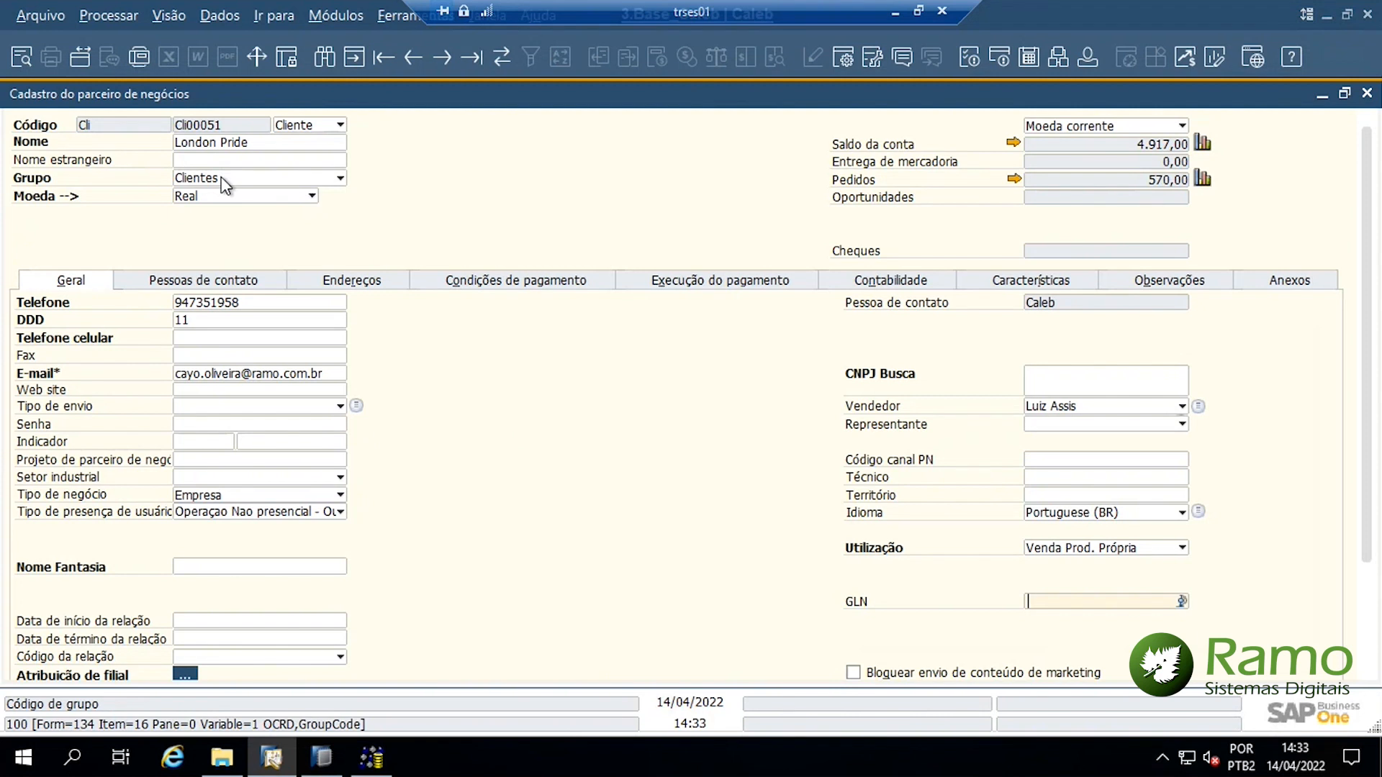
{"action": "left_click", "coordinate": [173, 18]}
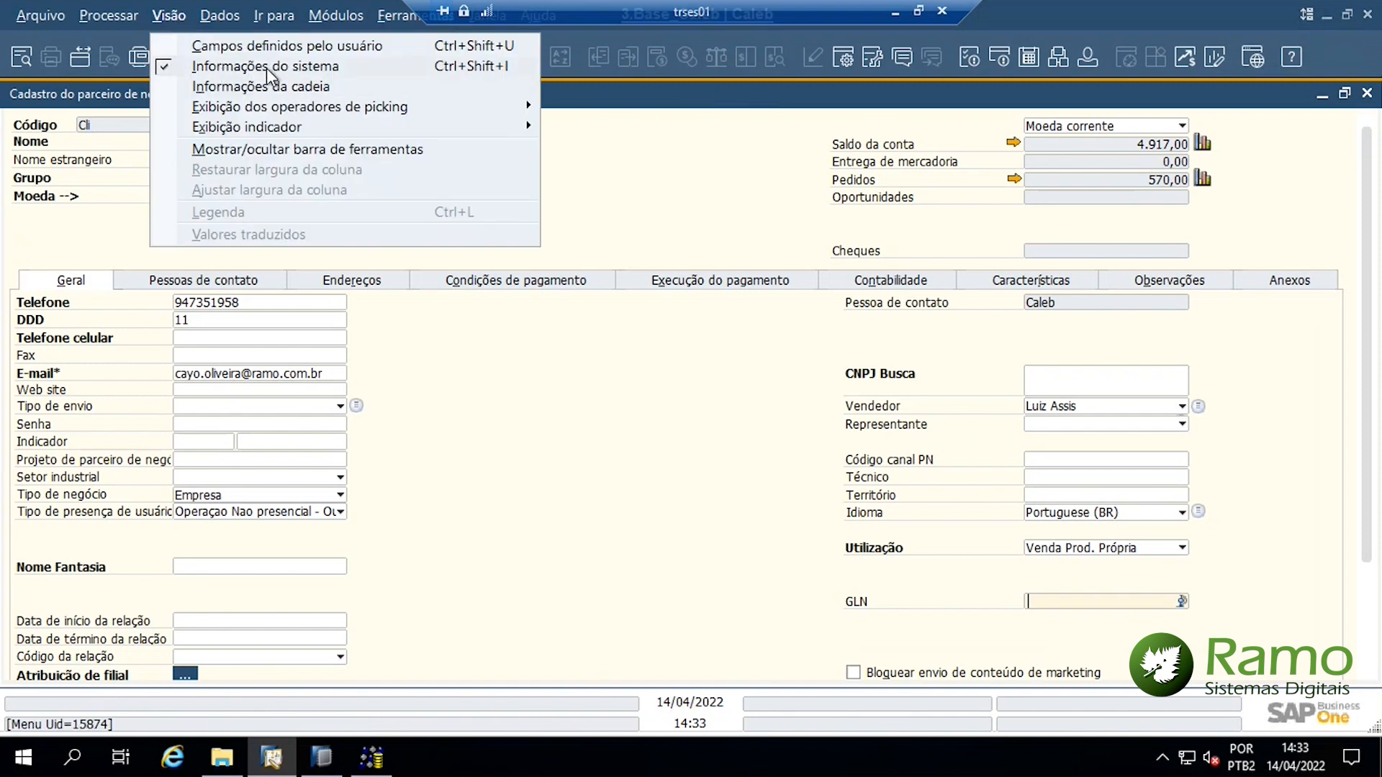
{"action": "left_click", "coordinate": [495, 199]}
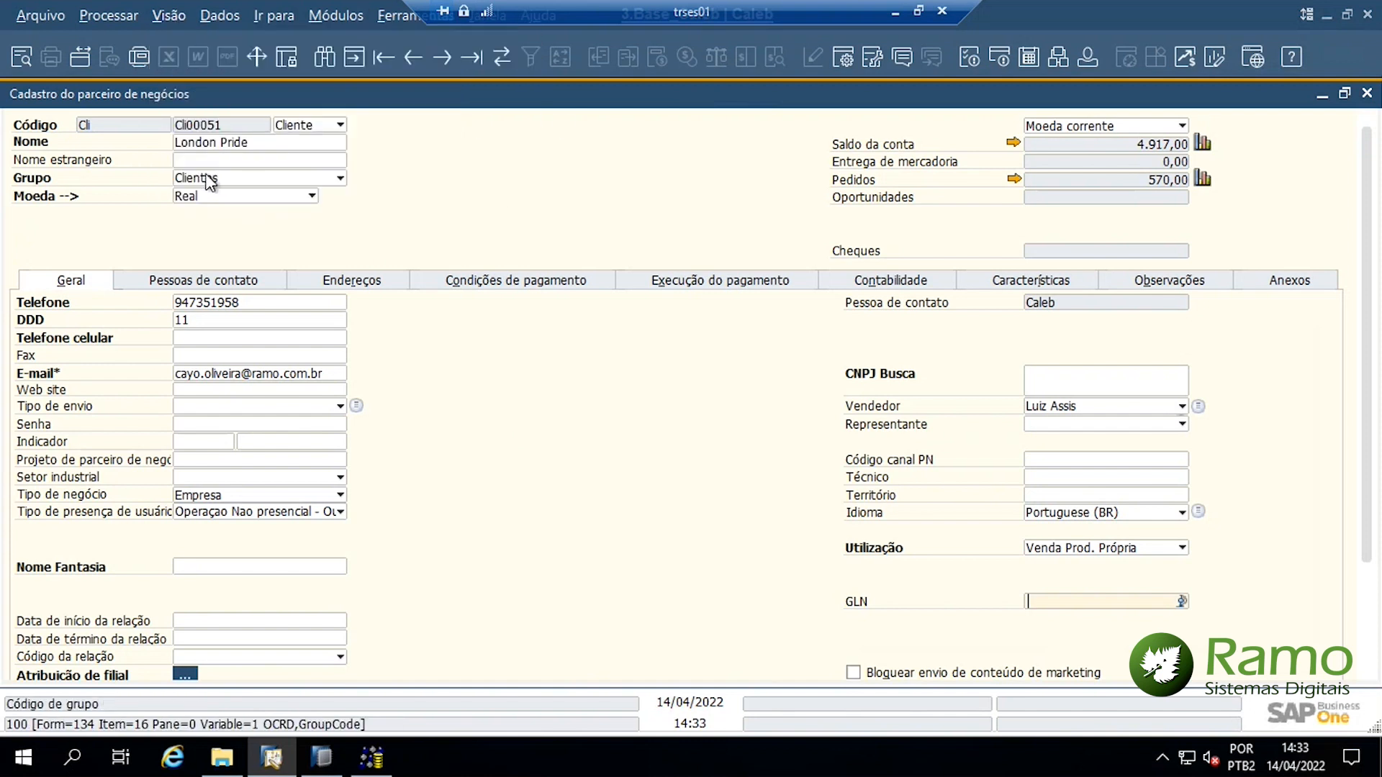
{"action": "left_click", "coordinate": [18, 729]}
Enter 100 as the GroupCode in cell E3 of the OCRD sheet
{"action": "left_click", "coordinate": [896, 13]}
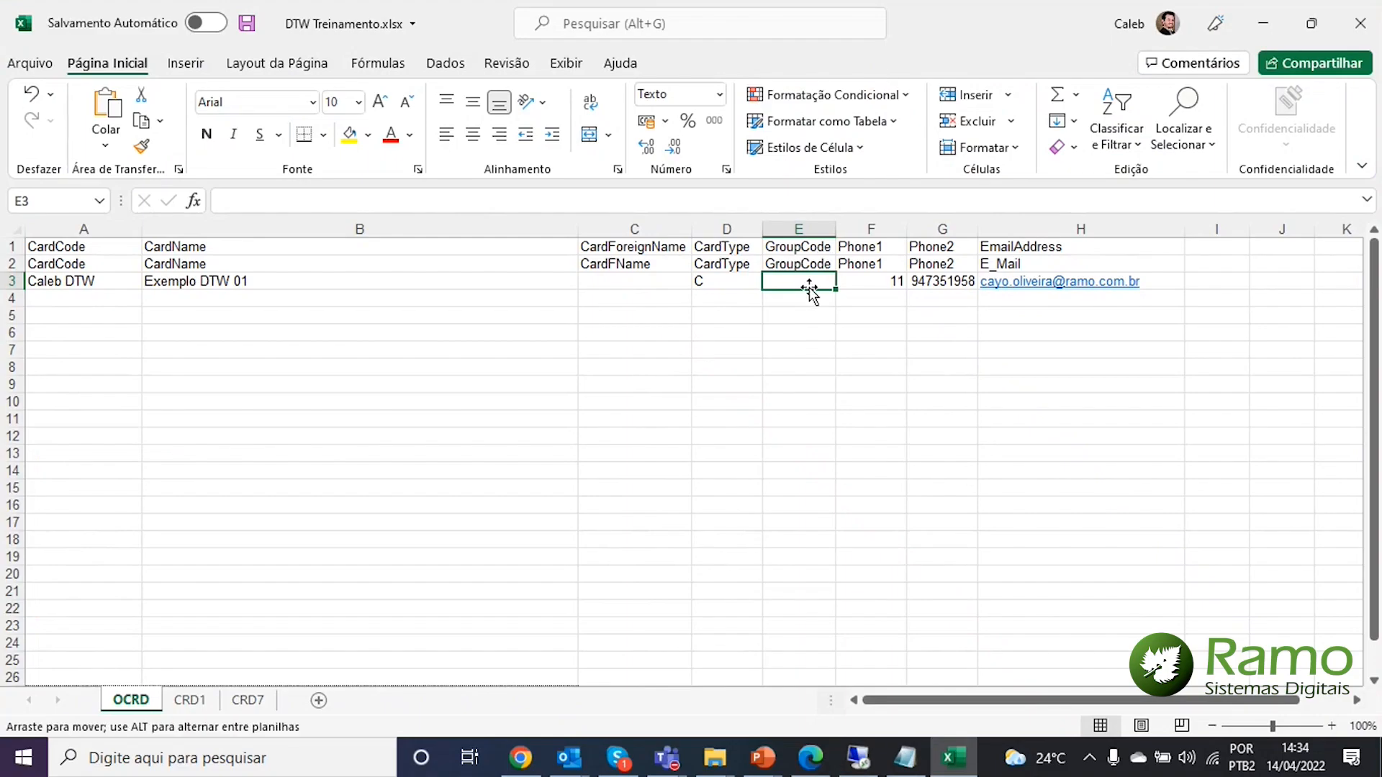
{"action": "type", "text": "100"}
{"action": "key", "text": "Return"}
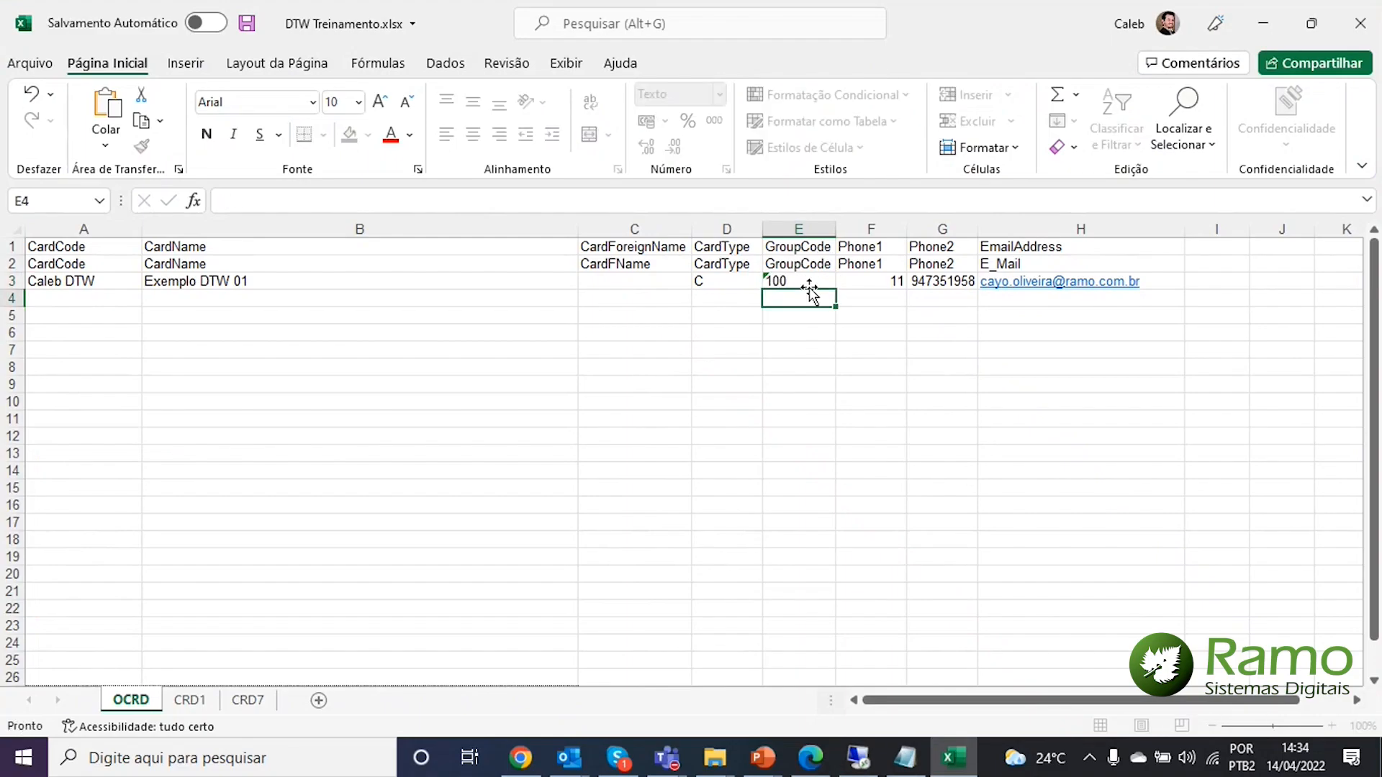
{"action": "left_click", "coordinate": [48, 296]}
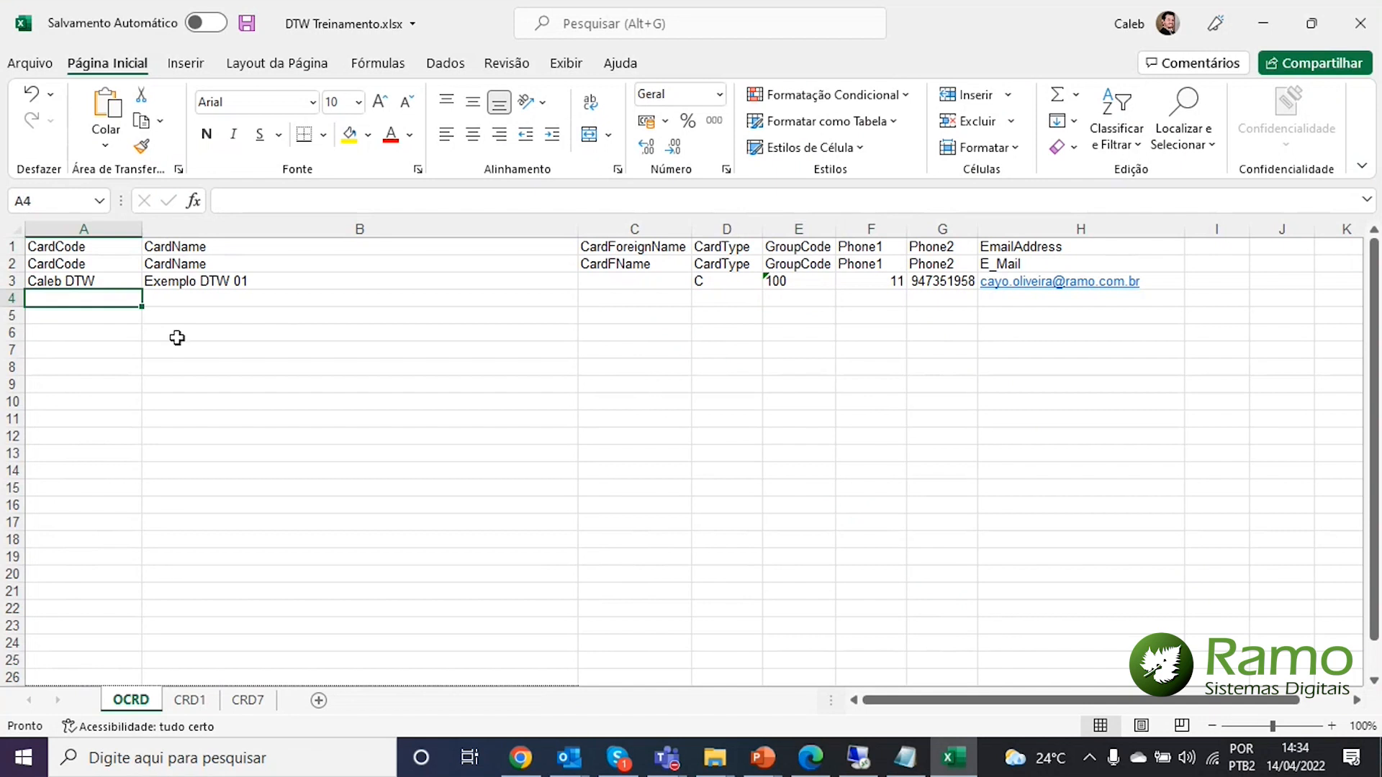
Enter the second record's card code and the name Exemplo DTW 02 in row 4
{"action": "type", "text": "DTW Caleb"}
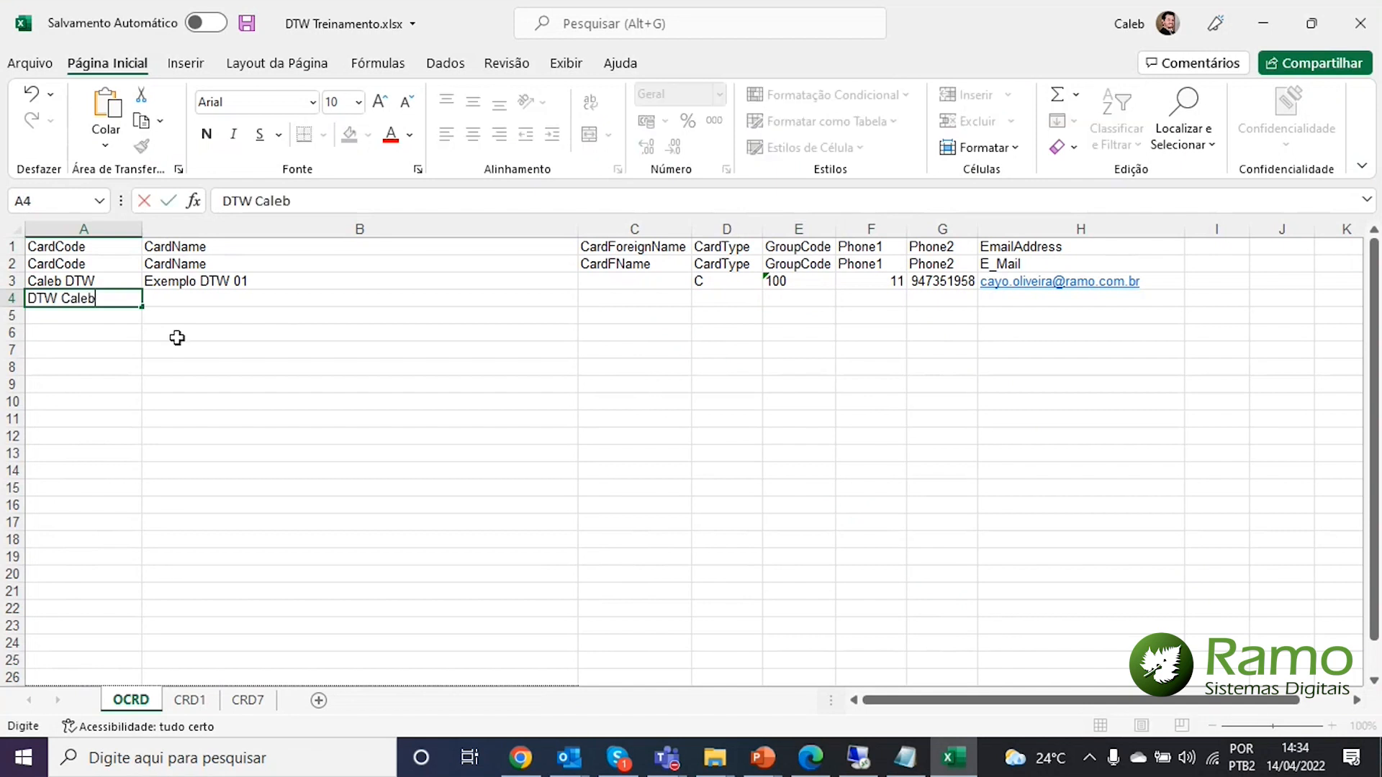
{"action": "key", "text": "Tab"}
{"action": "type", "text": "E"}
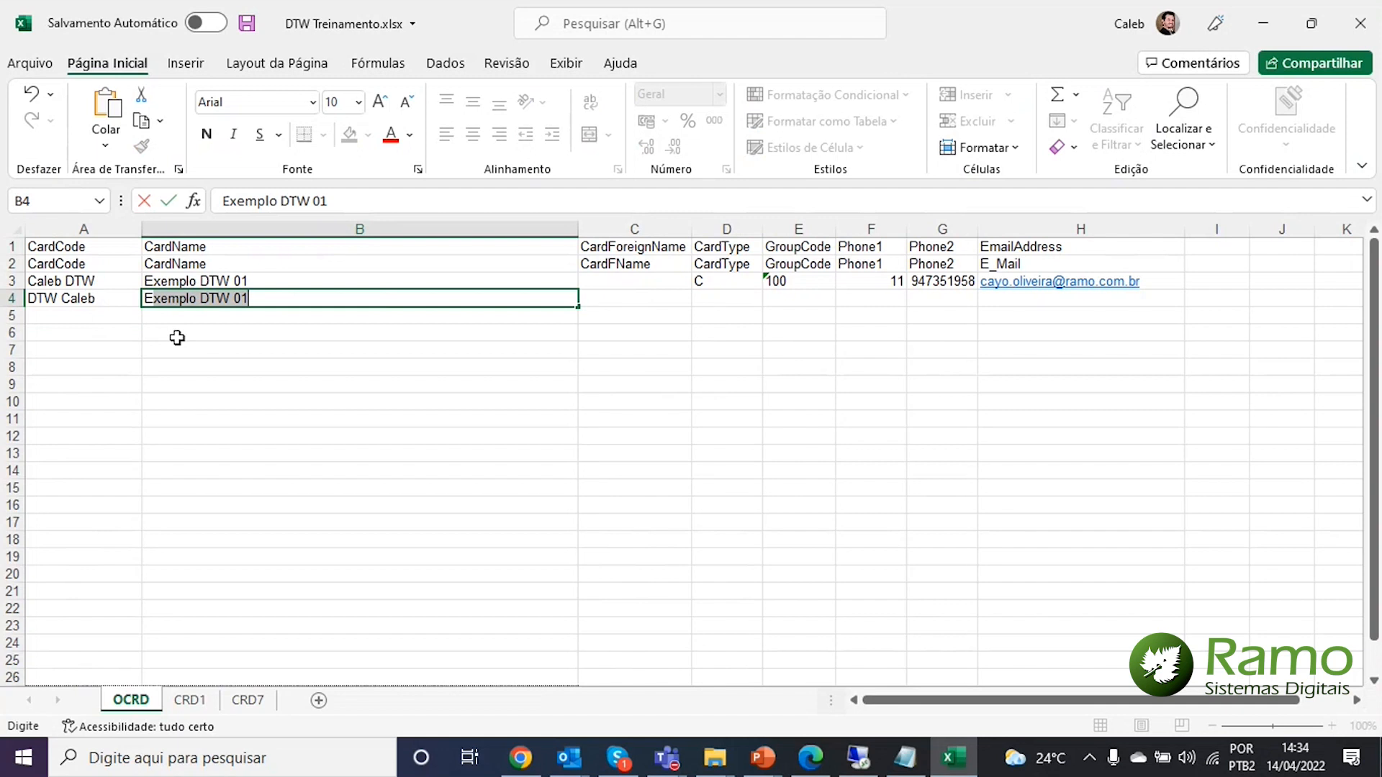
{"action": "key", "text": "Tab"}
{"action": "key", "text": "shift+Tab"}
{"action": "type", "text": "2"}
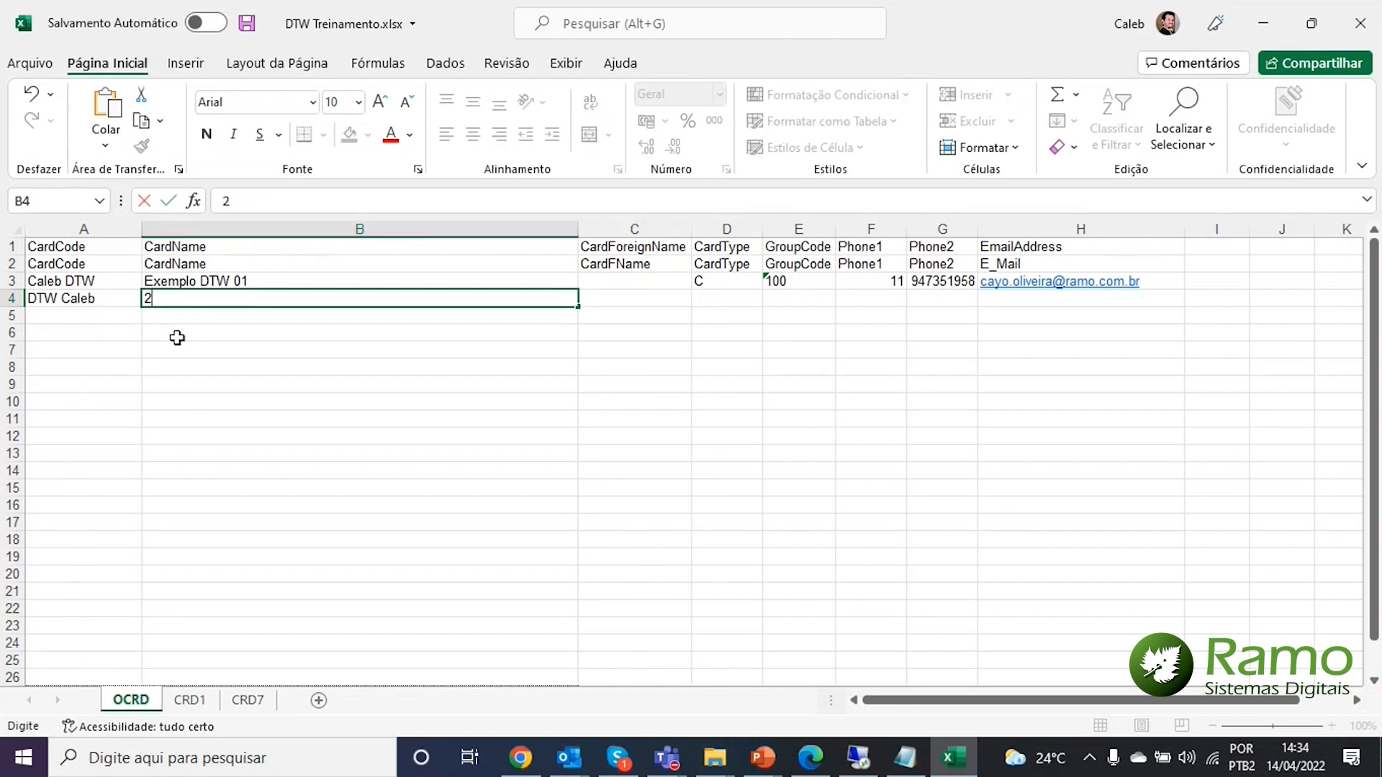
{"action": "key", "text": "BackSpace"}
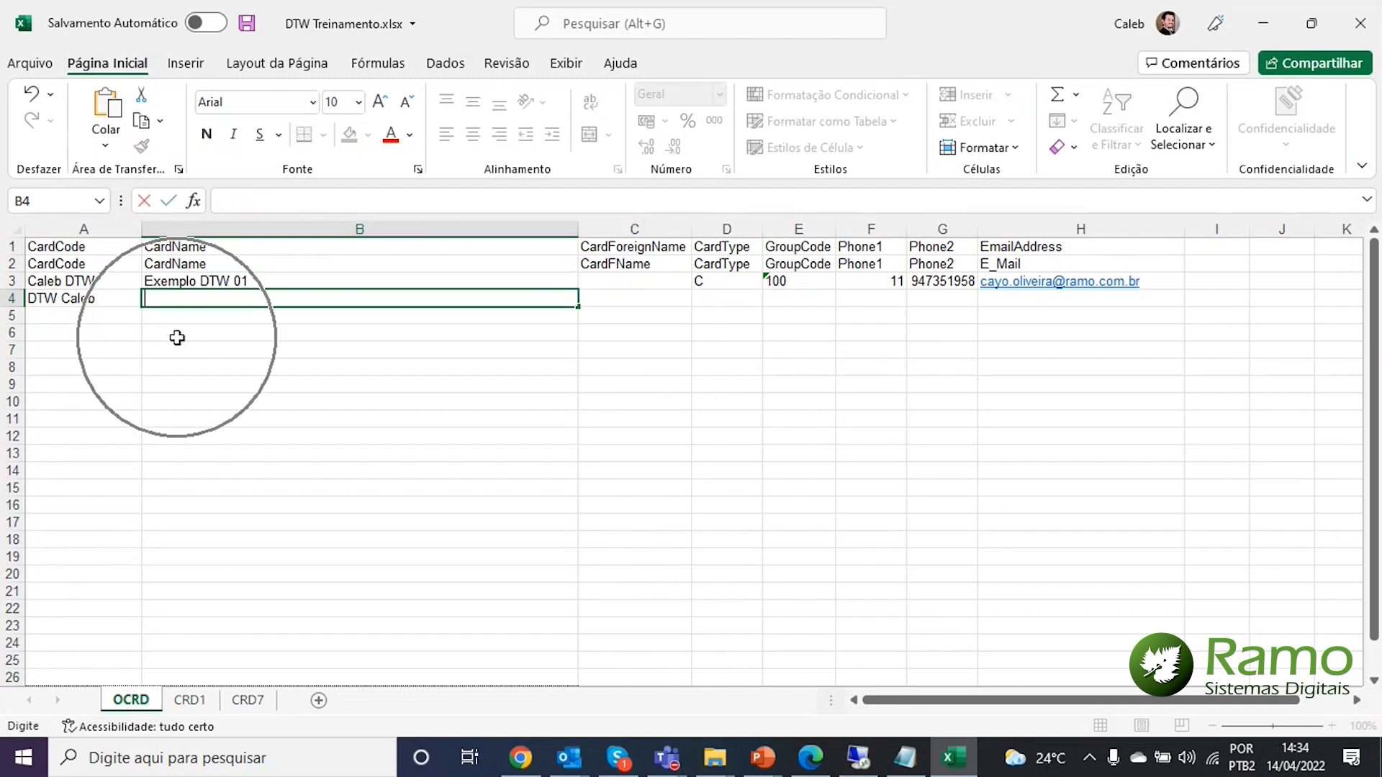
{"action": "type", "text": "Exemplo DTW 01"}
{"action": "key", "text": "Tab"}
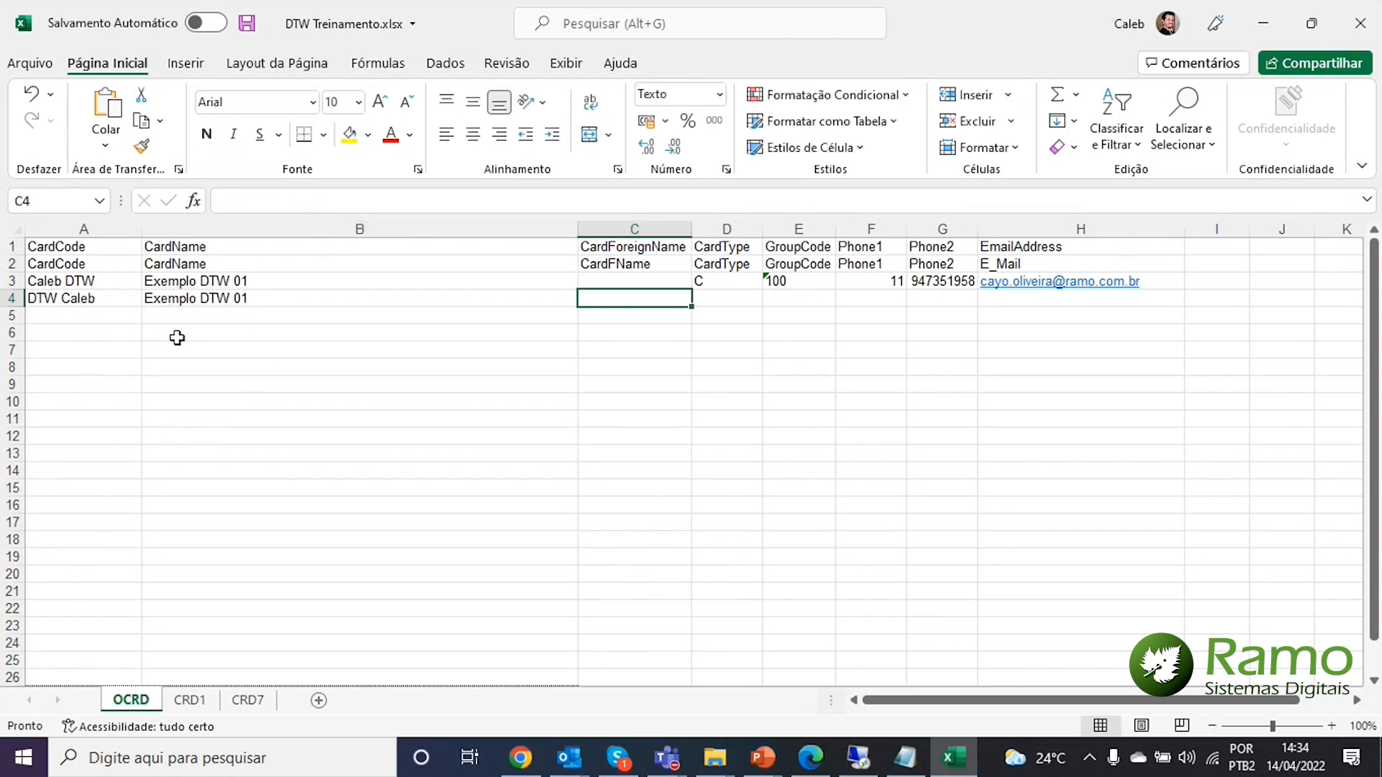
{"action": "key", "text": "shift+Tab"}
{"action": "key", "text": "F2"}
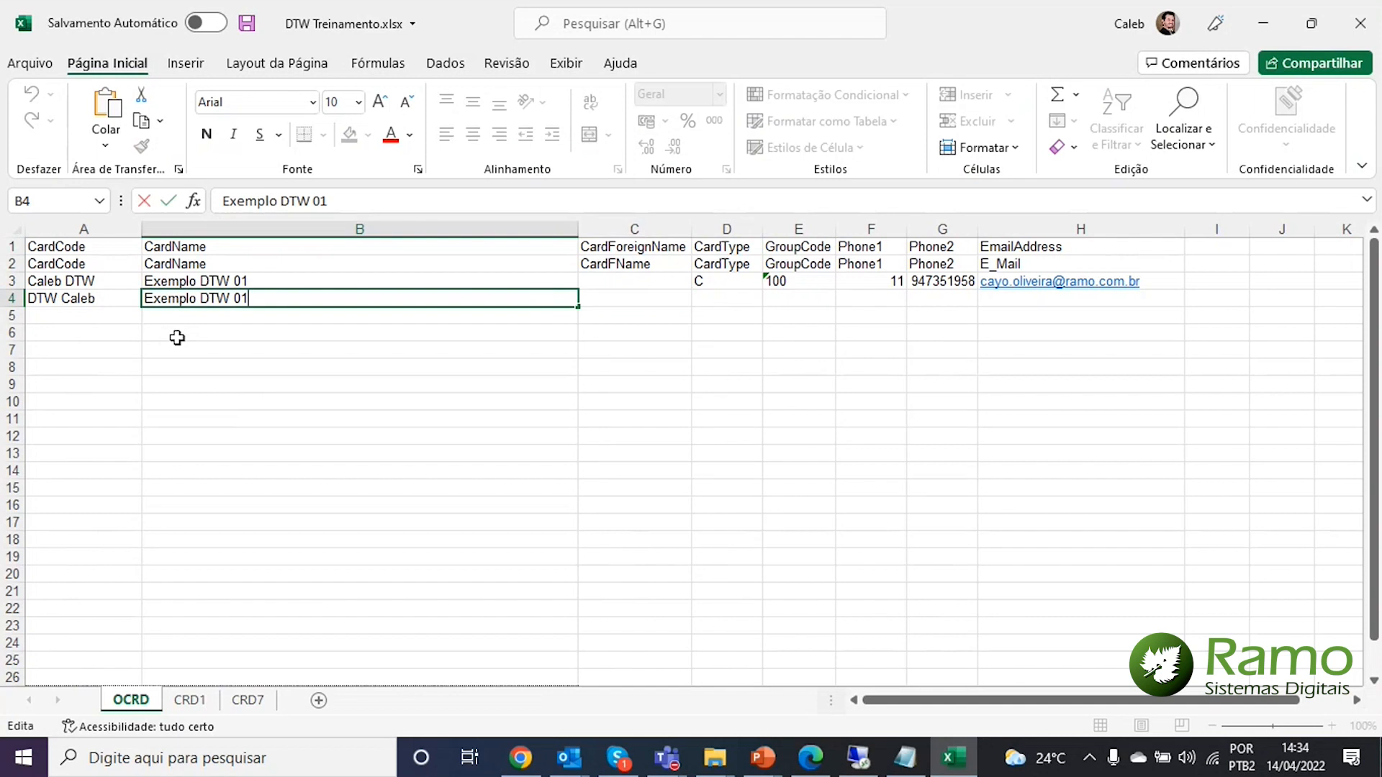
{"action": "key", "text": "BackSpace"}
{"action": "type", "text": "2"}
{"action": "key", "text": "Return"}
Set the second record's CardType to C and GroupCode to 100
{"action": "key", "text": "Up"}
{"action": "key", "text": "Right"}
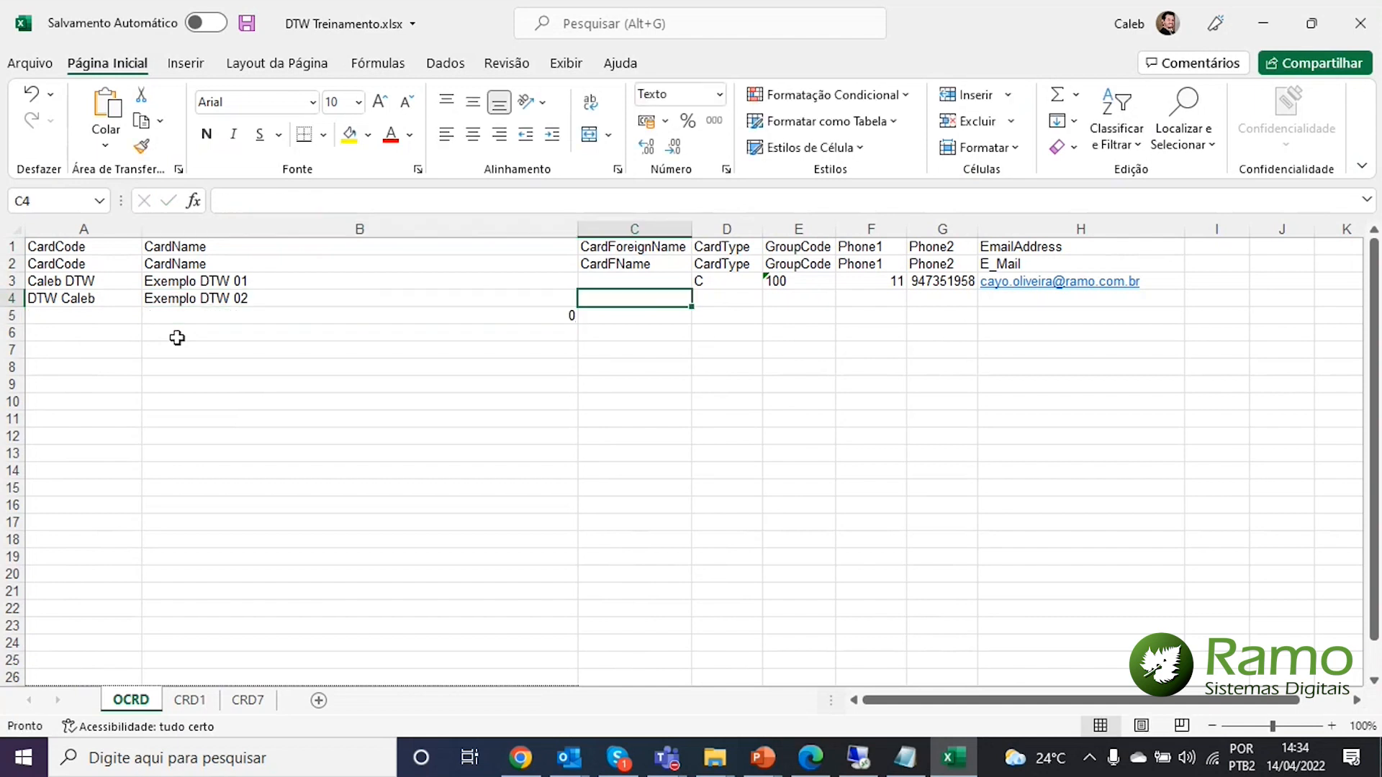
{"action": "key", "text": "Right"}
{"action": "key", "text": "Left"}
{"action": "key", "text": "Down"}
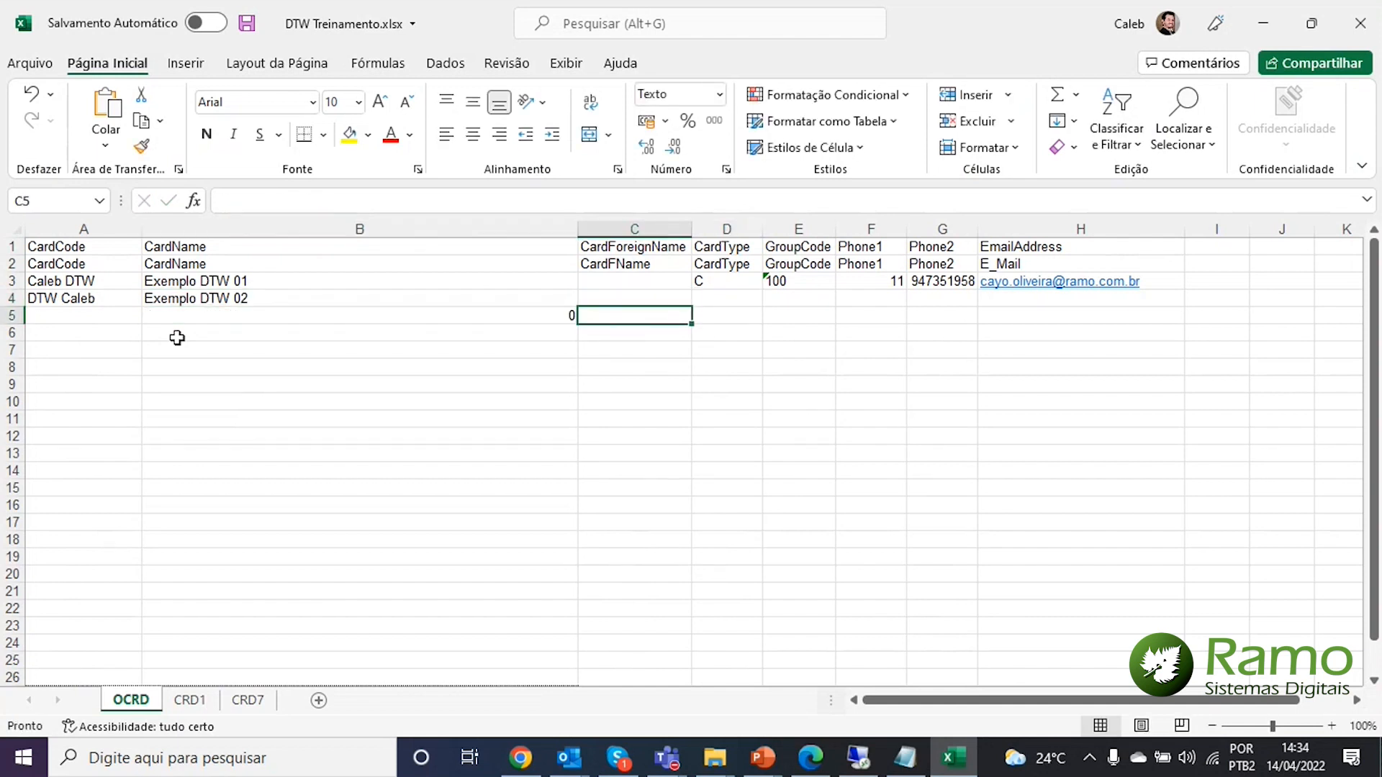
{"action": "key", "text": "Left"}
{"action": "key", "text": "Up"}
{"action": "key", "text": "Right"}
{"action": "key", "text": "Right"}
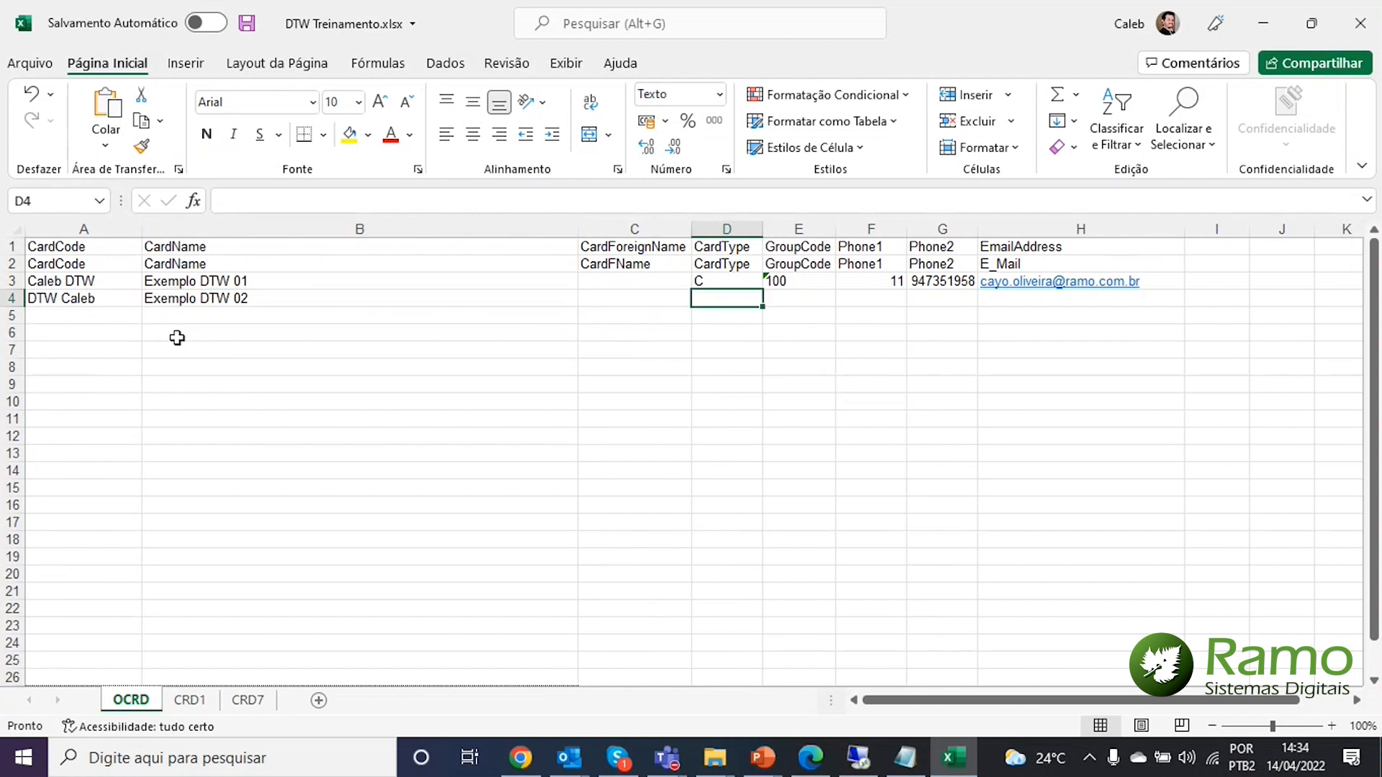
{"action": "type", "text": "C"}
{"action": "key", "text": "Right"}
{"action": "type", "text": "100"}
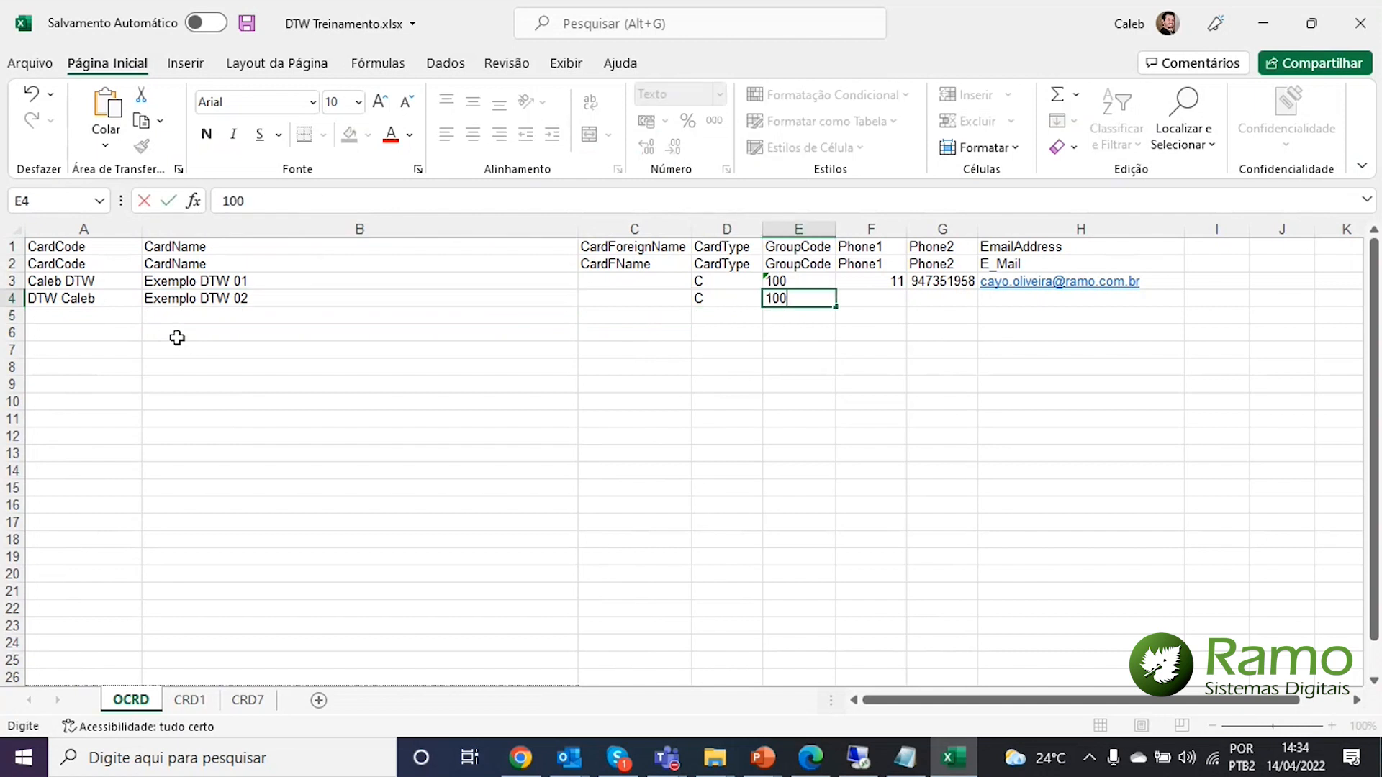
{"action": "key", "text": "Return"}
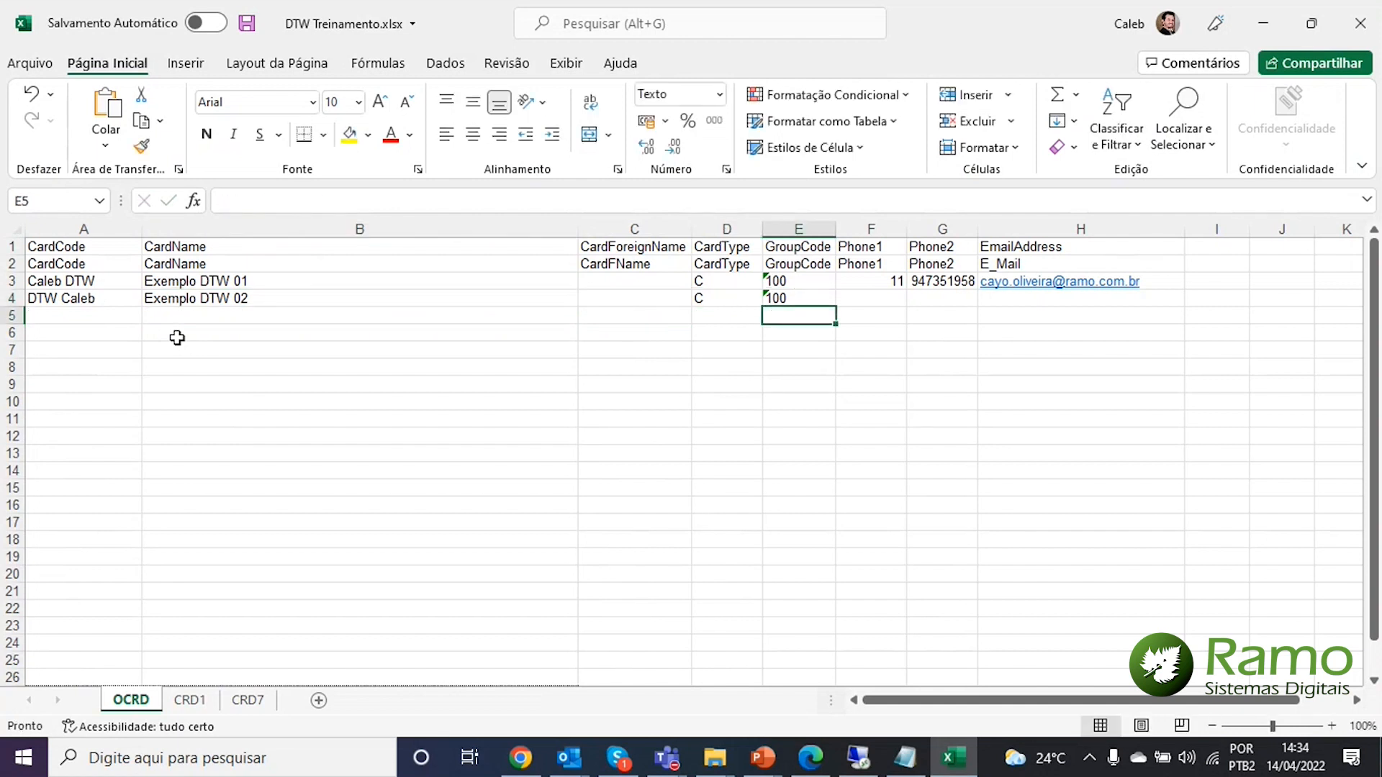
Enter 17 as Phone1 and the contact's phone number as Phone2 for the second record
{"action": "key", "text": "Up"}
{"action": "key", "text": "Right"}
{"action": "type", "text": "17"}
{"action": "key", "text": "Return"}
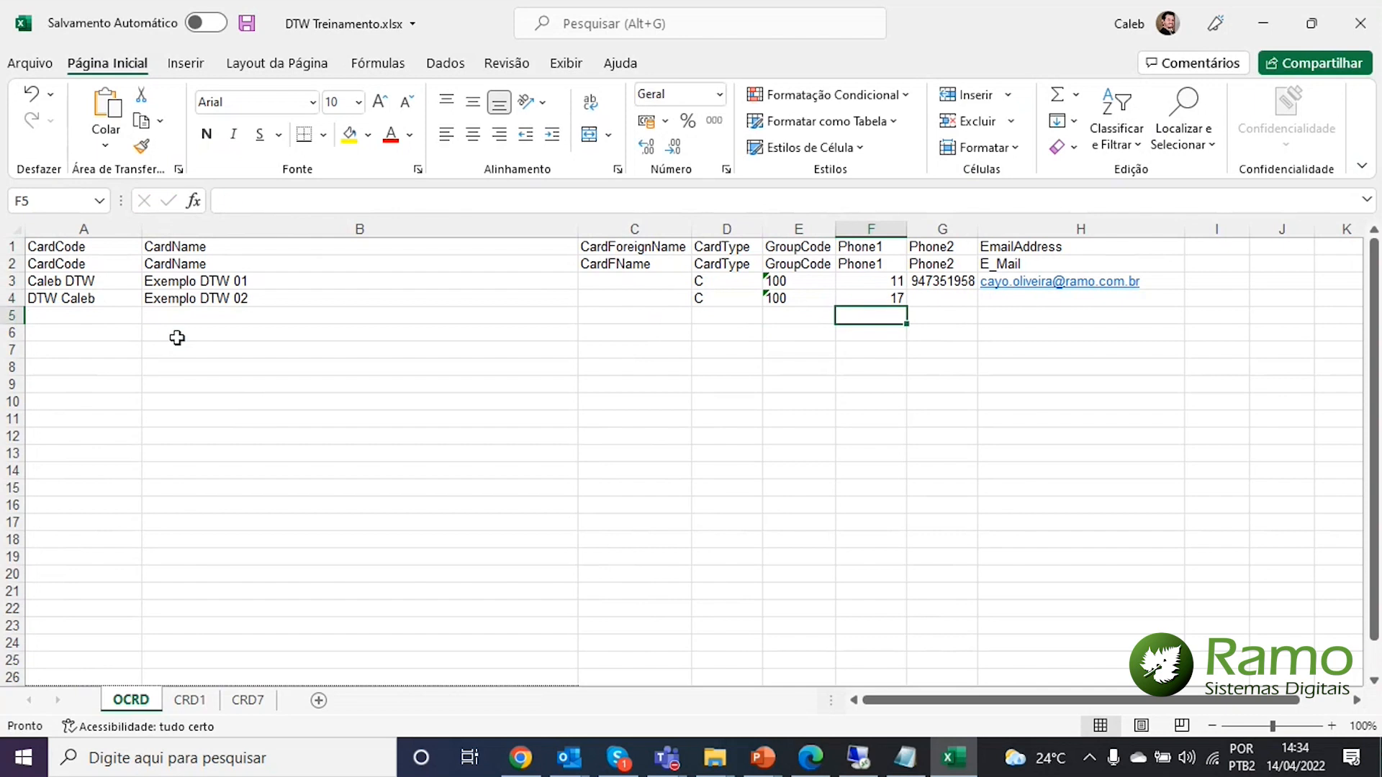
{"action": "key", "text": "Up"}
{"action": "key", "text": "Right"}
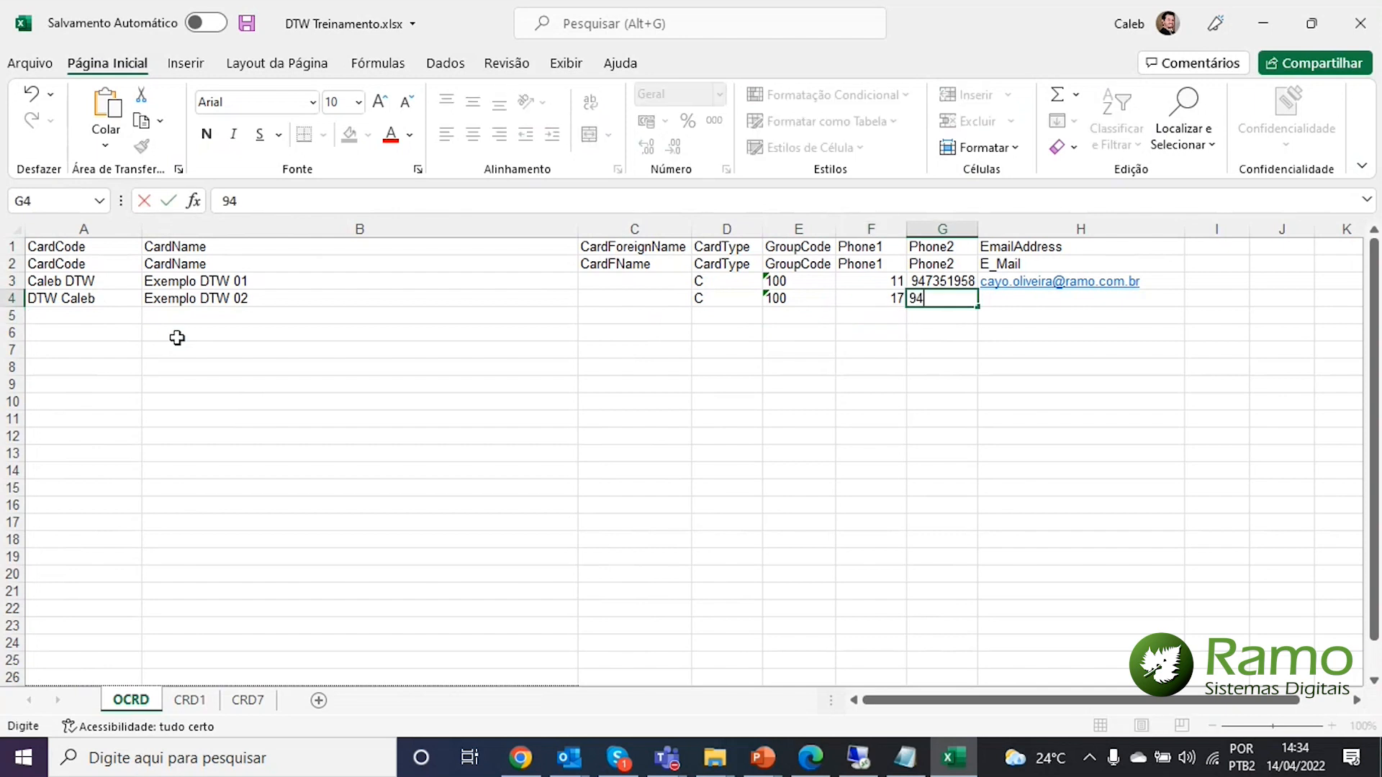
{"action": "key", "text": "Tab"}
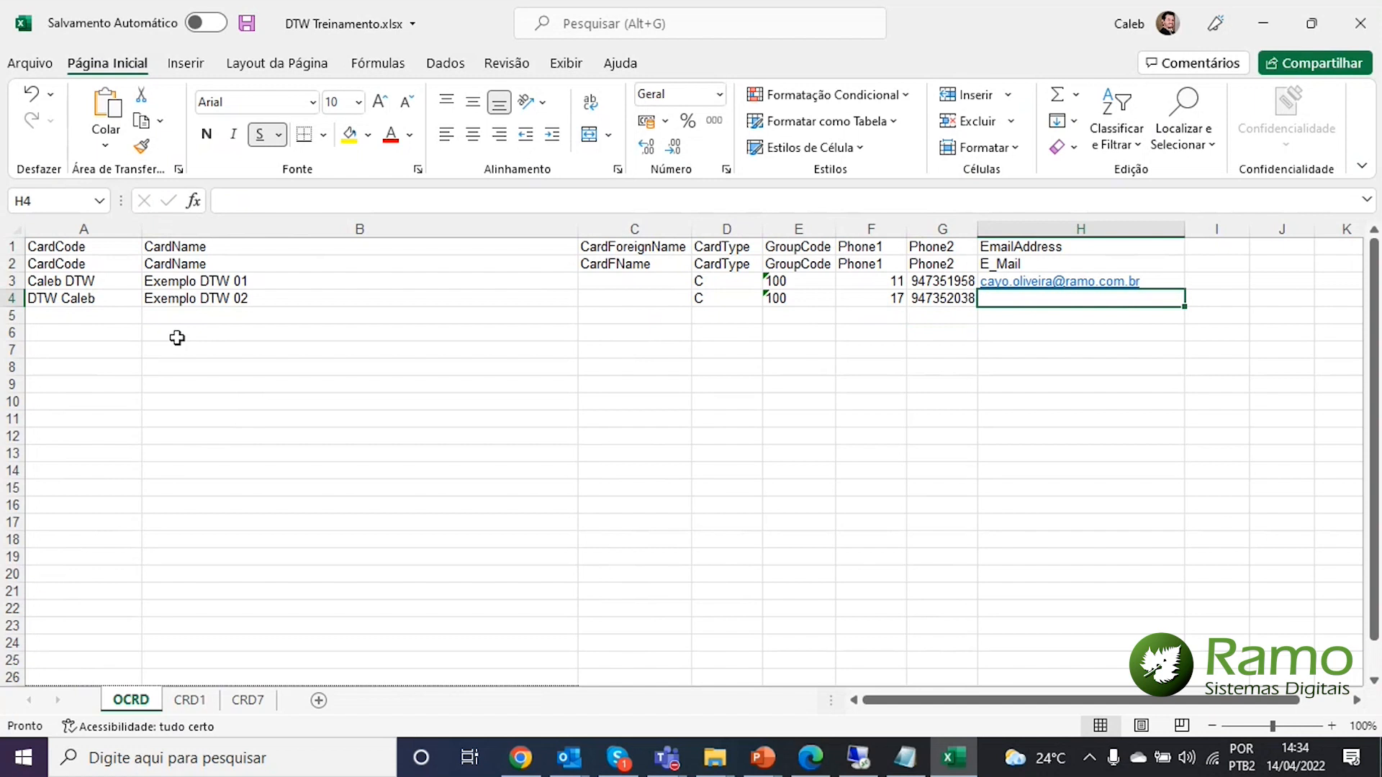
Accept the autocompleted e-mail for the second record and select the OCRD data table
{"action": "type", "text": "com.br"}
{"action": "key", "text": "Return"}
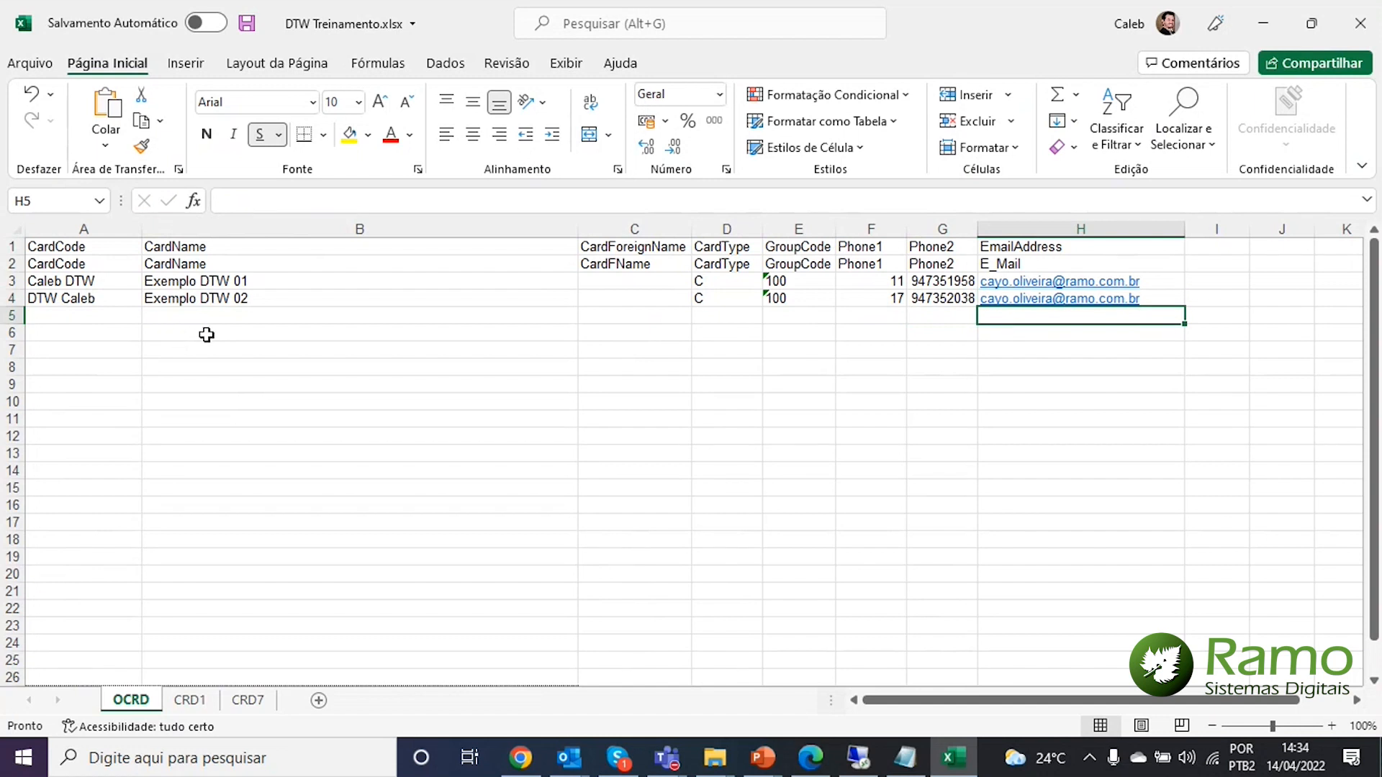
{"action": "left_click_drag", "start_coordinate": [72, 250], "coordinate": [1106, 299]}
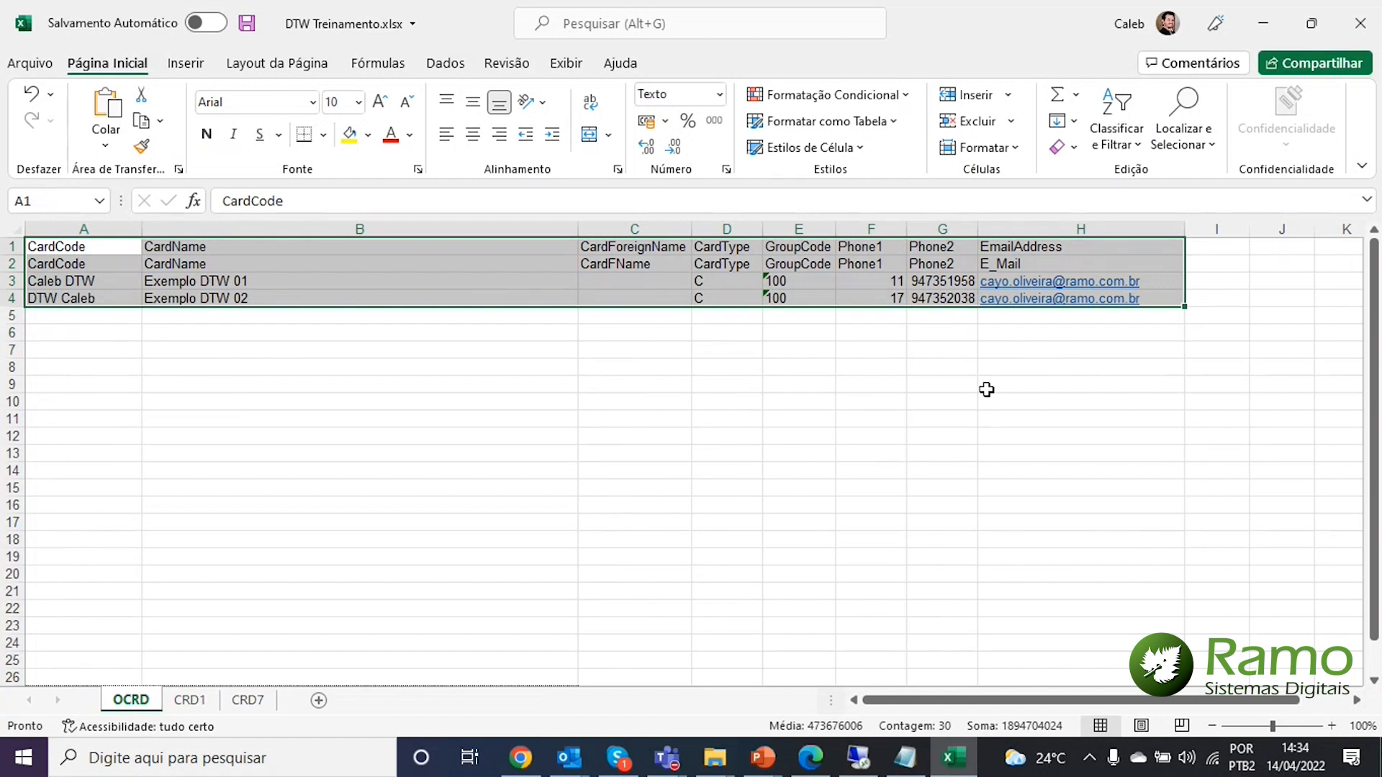
Copy the two OCRD card codes from A3:A4 into the CRD1 ParentKey column at A3
{"action": "left_click", "coordinate": [191, 699]}
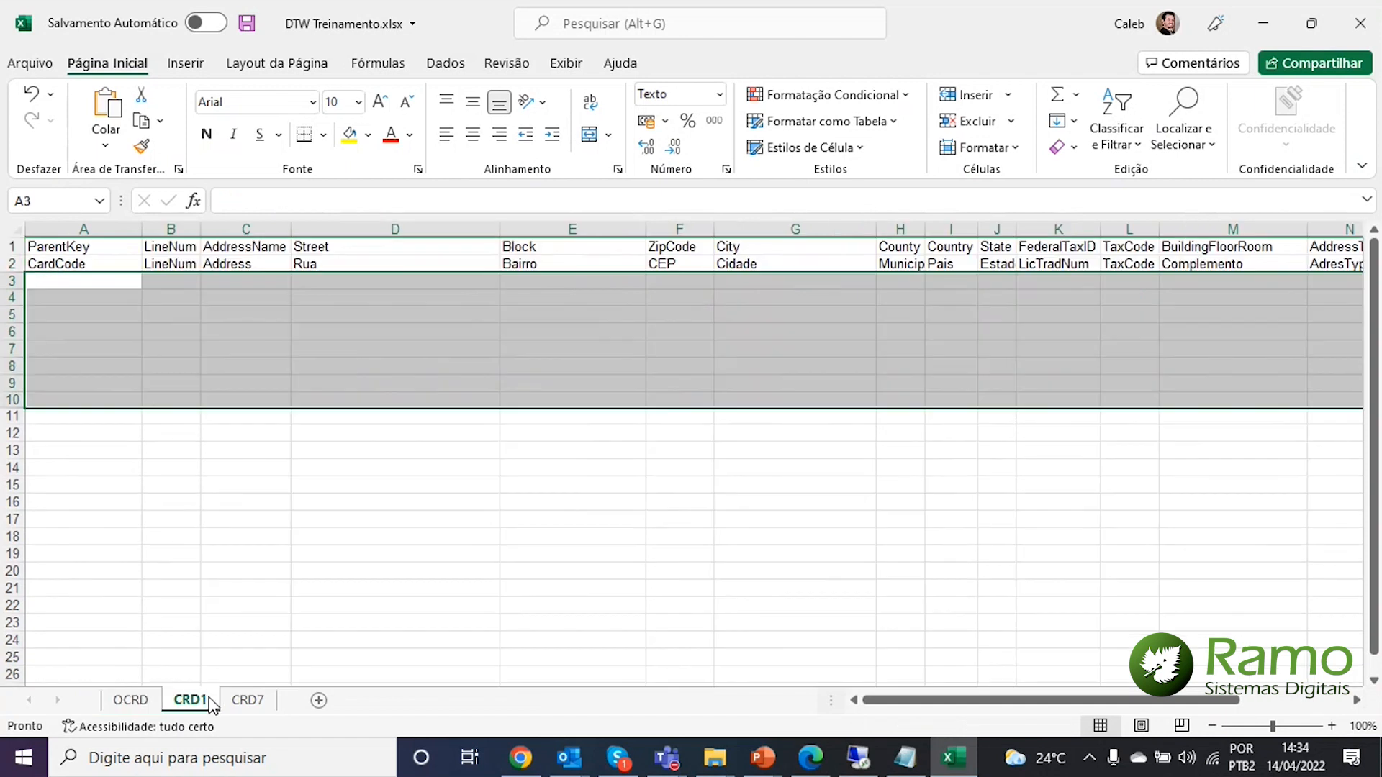
{"action": "left_click", "coordinate": [79, 315]}
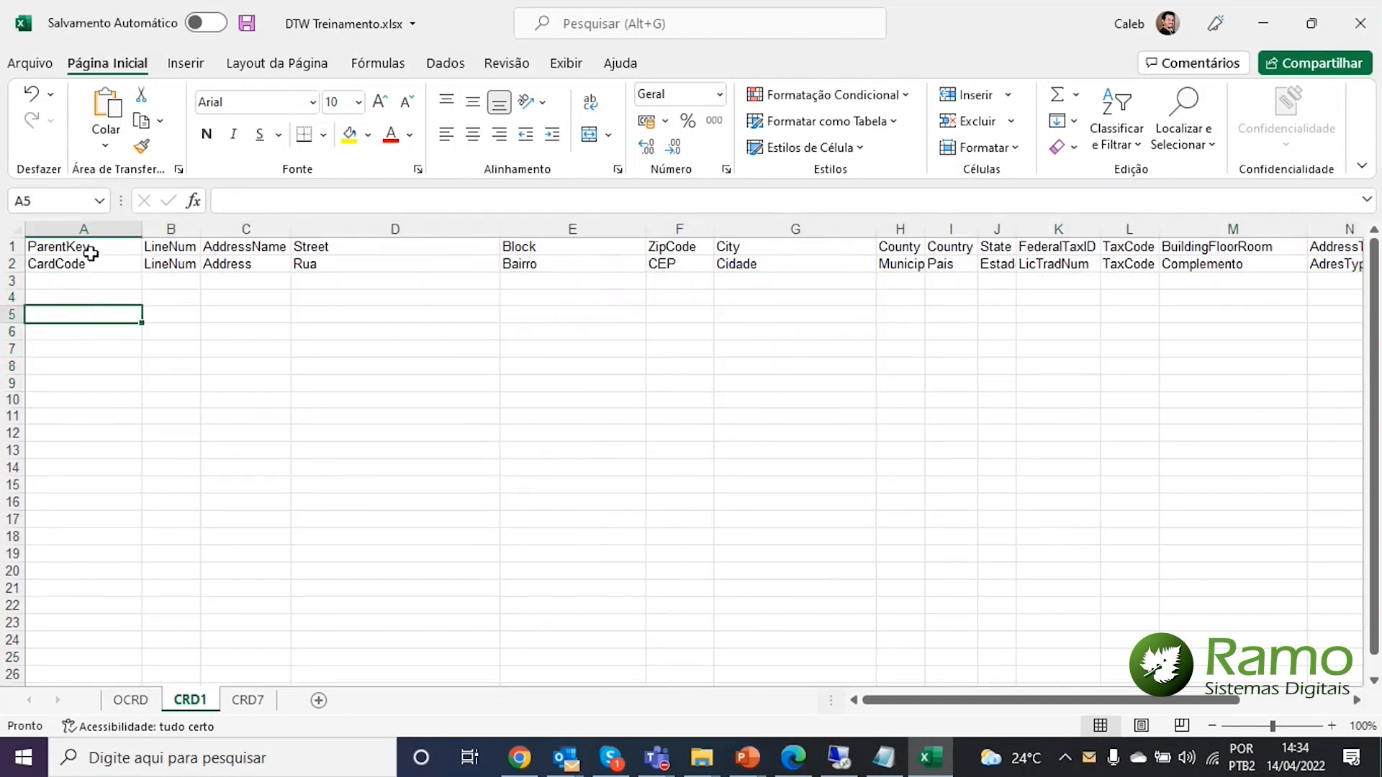
{"action": "left_click", "coordinate": [113, 285]}
{"action": "key", "text": "ctrl+Home"}
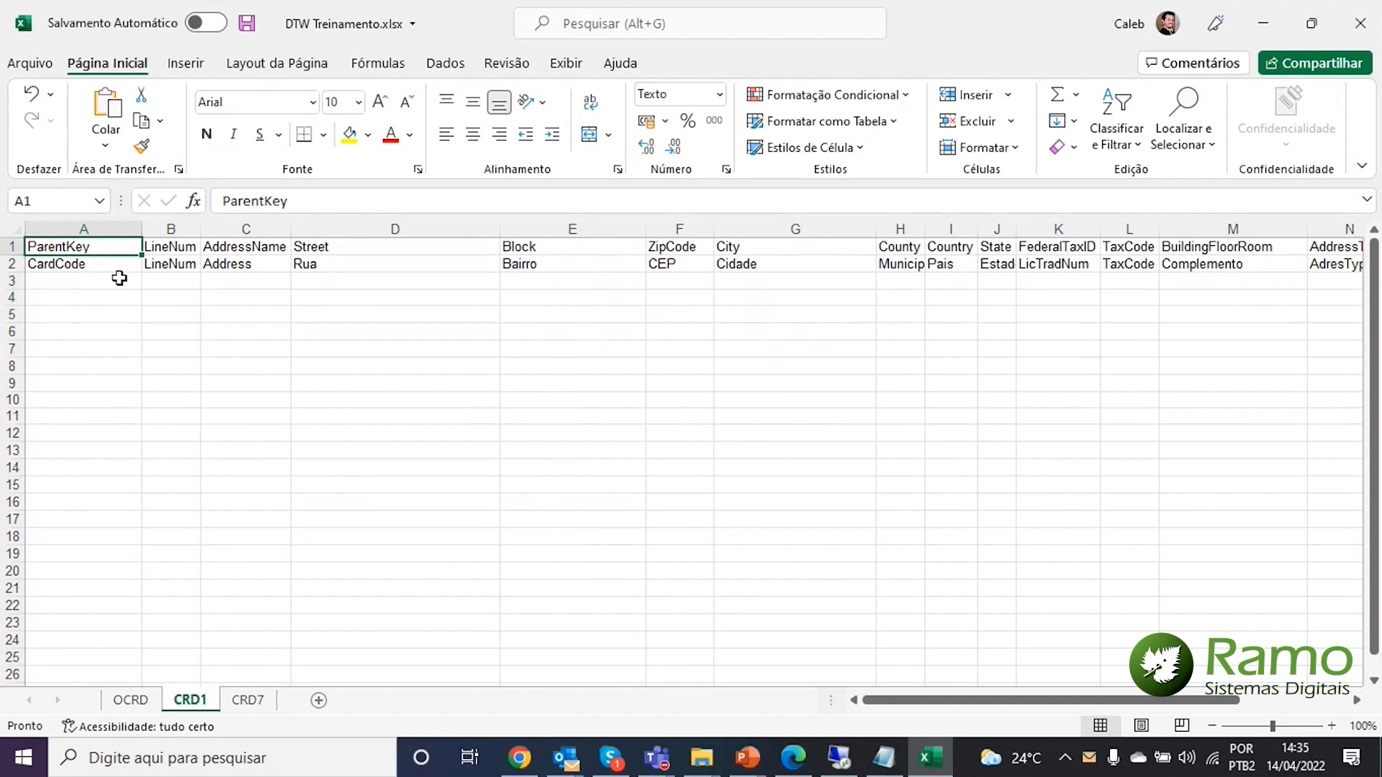
{"action": "left_click", "coordinate": [148, 318]}
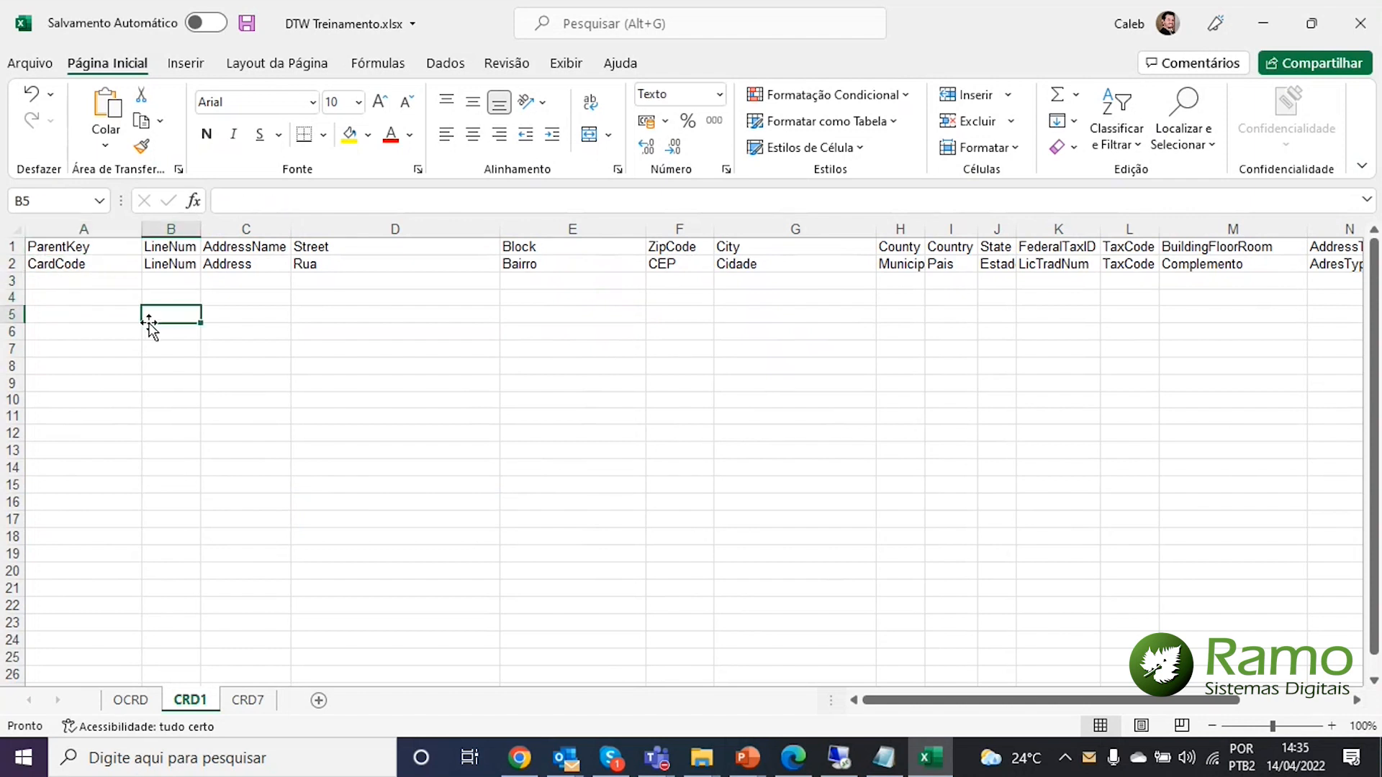
{"action": "left_click", "coordinate": [129, 699]}
{"action": "left_click", "coordinate": [65, 281]}
{"action": "left_click_drag", "start_coordinate": [64, 281], "coordinate": [72, 298]}
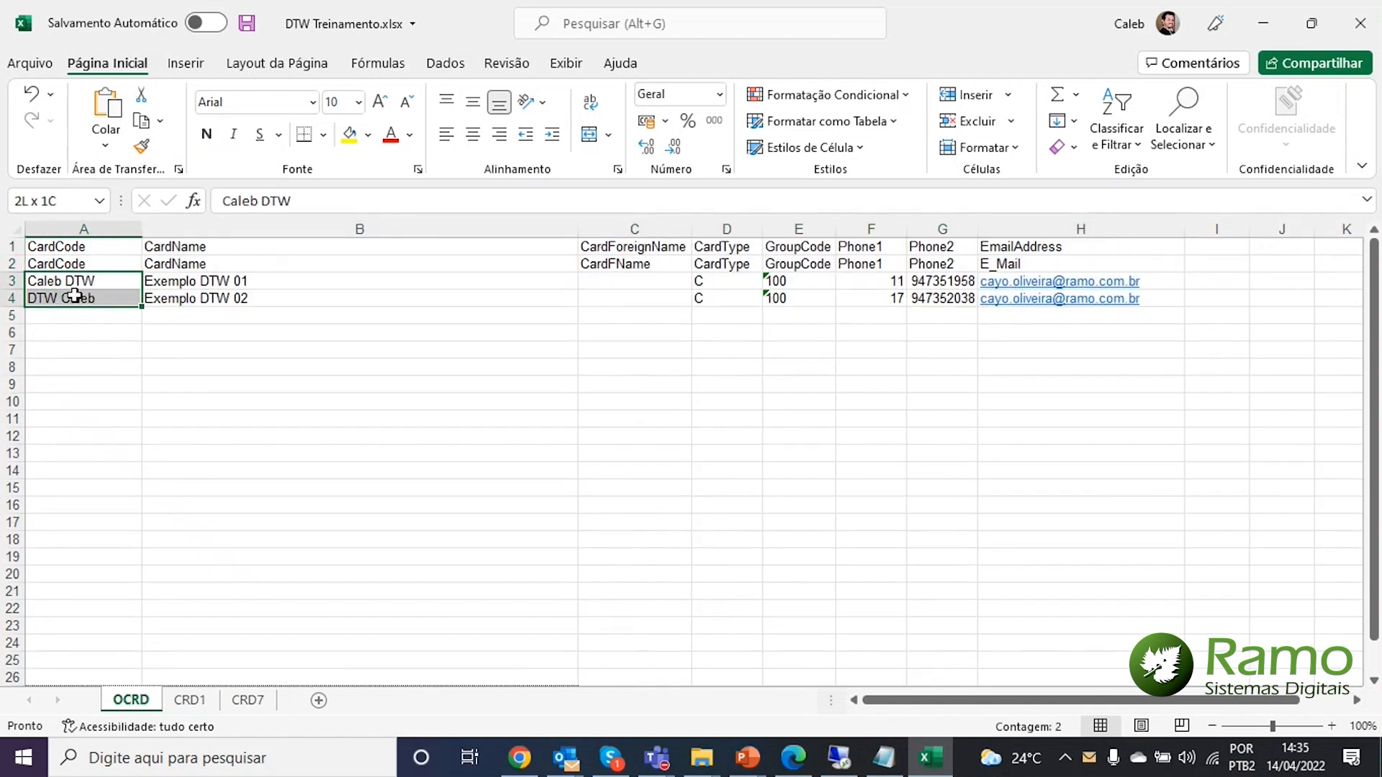
{"action": "key", "text": "ctrl+c"}
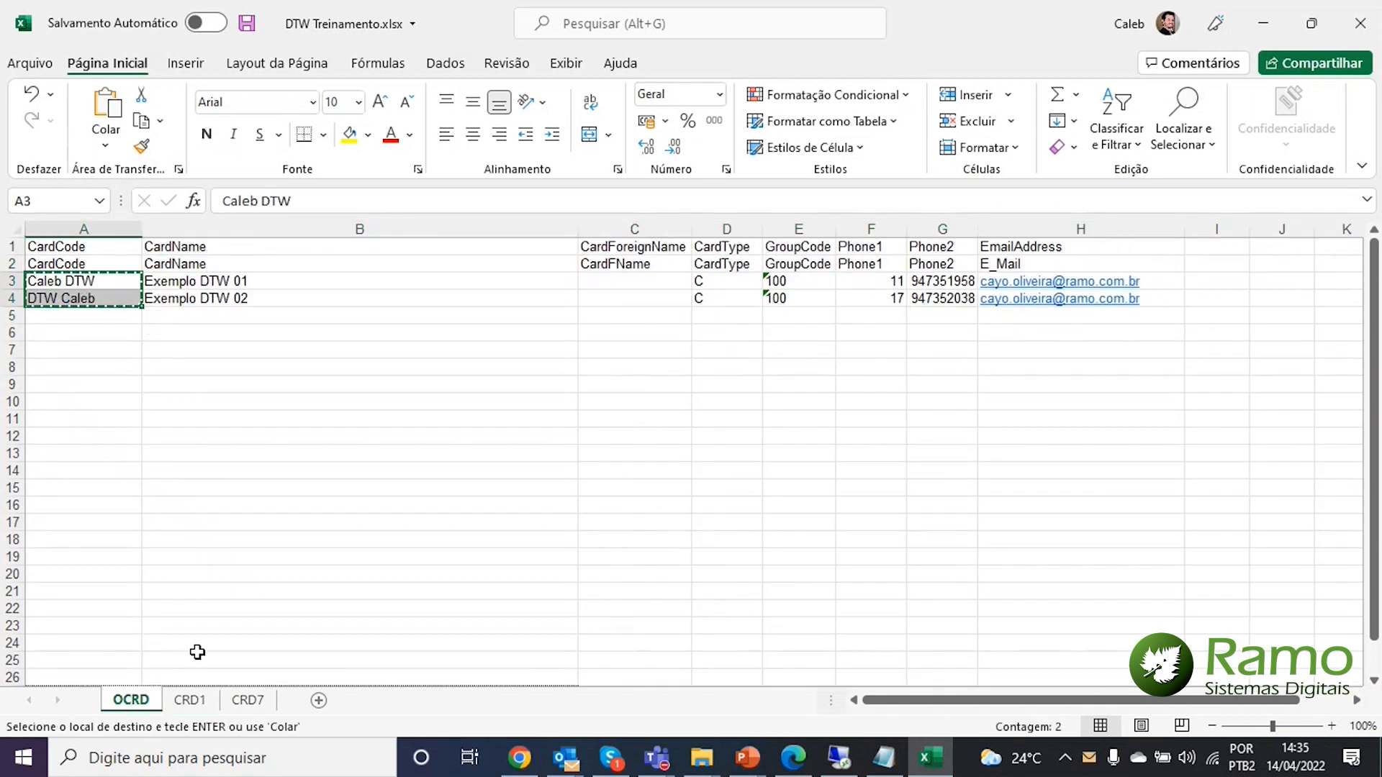
{"action": "left_click", "coordinate": [189, 700]}
{"action": "left_click", "coordinate": [71, 280]}
{"action": "key", "text": "ctrl+v"}
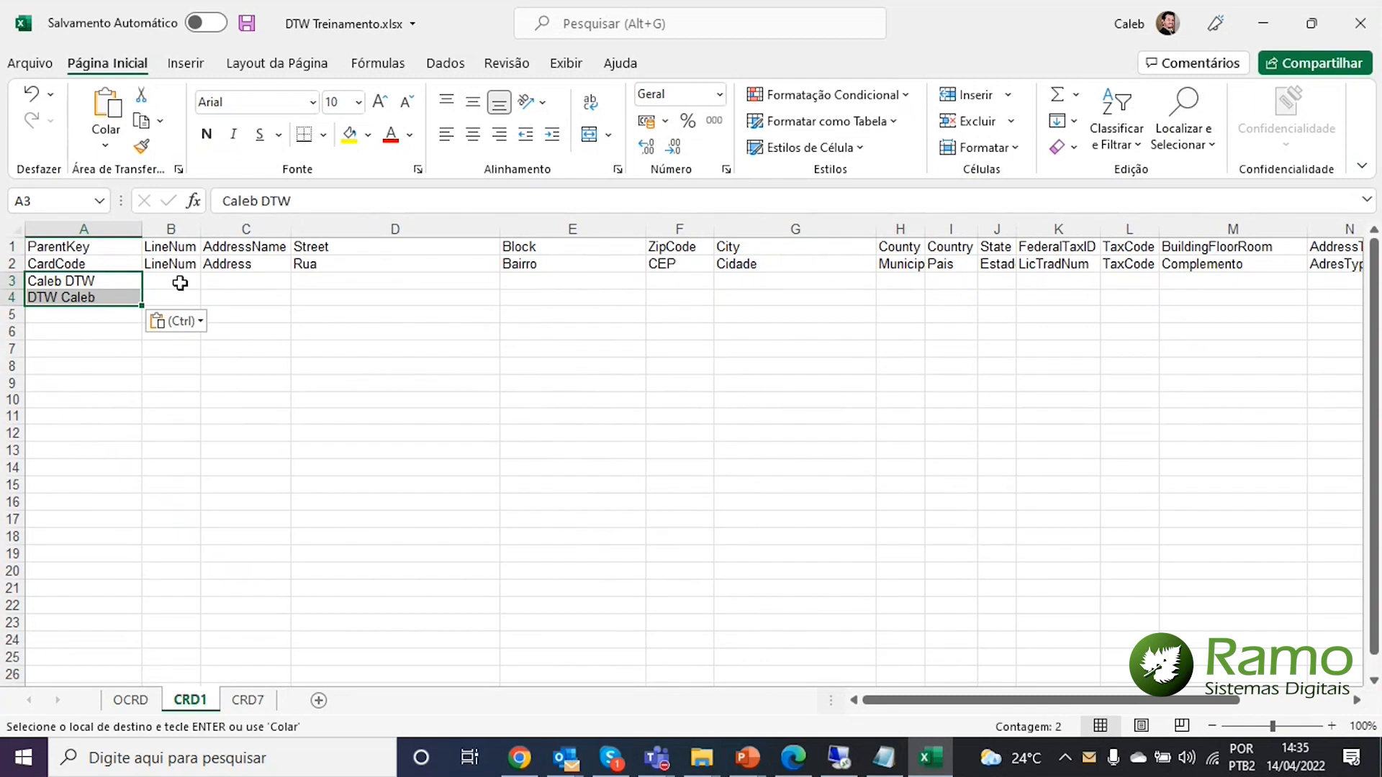
{"action": "left_click", "coordinate": [180, 281]}
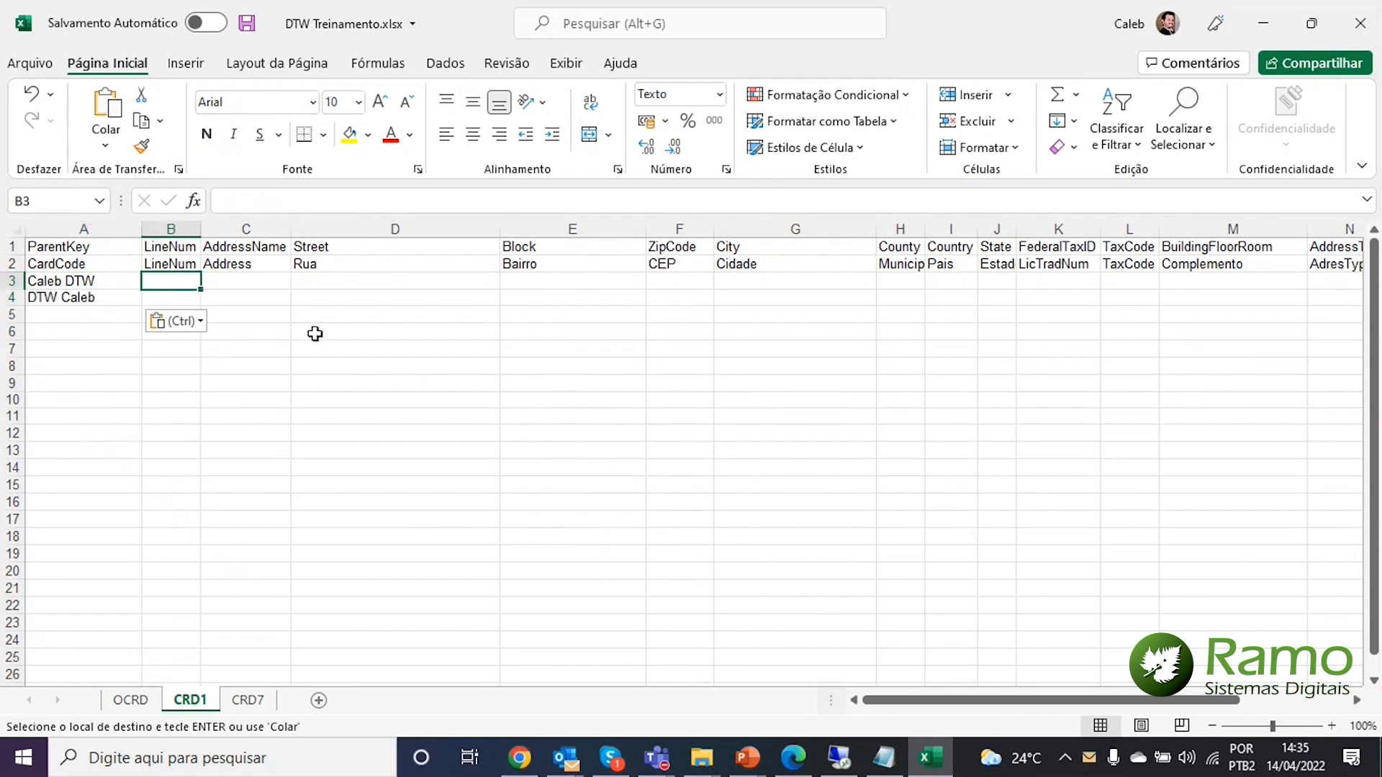
Give both CRD1 address rows LineNum 0 and AddressName COB
{"action": "type", "text": "0"}
{"action": "key", "text": "Return"}
{"action": "type", "text": "0"}
{"action": "key", "text": "Return"}
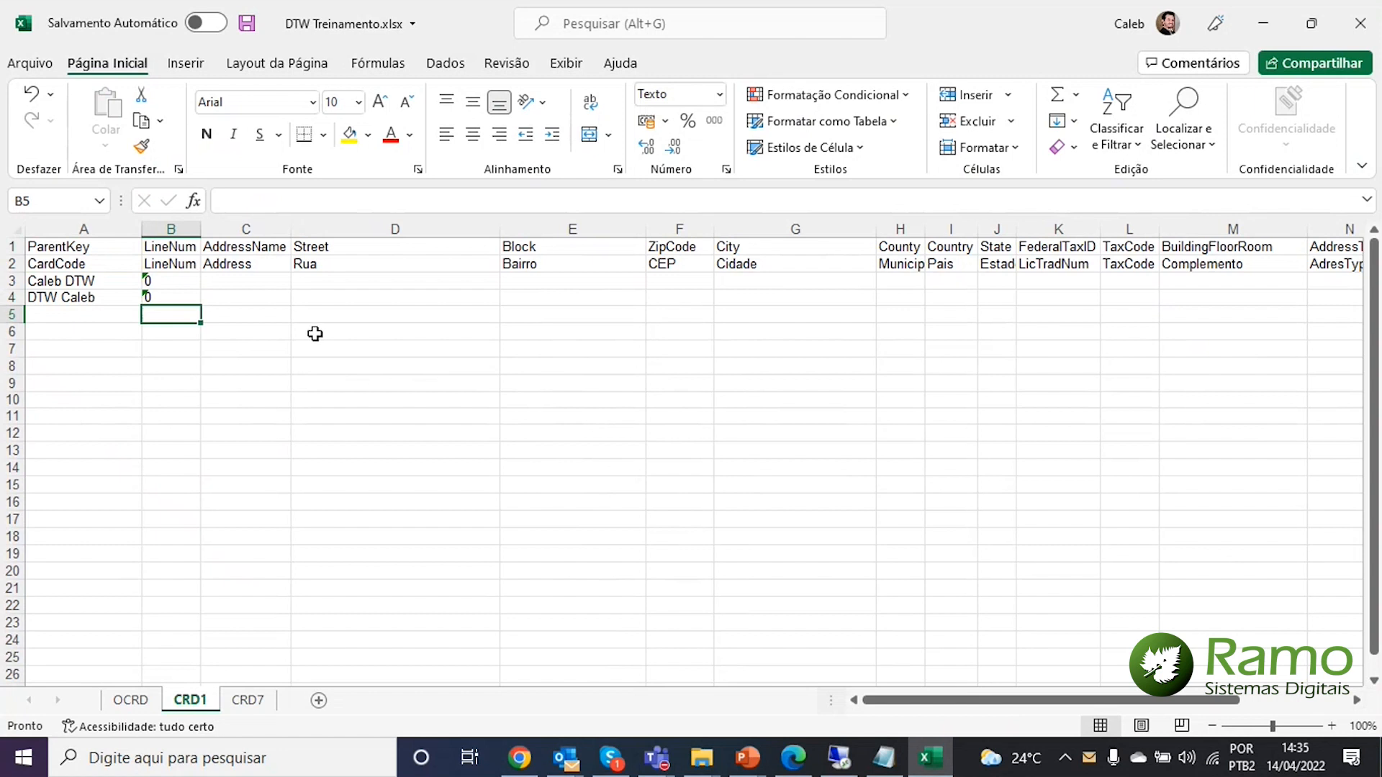
{"action": "key", "text": "Up"}
{"action": "key", "text": "Up"}
{"action": "key", "text": "Right"}
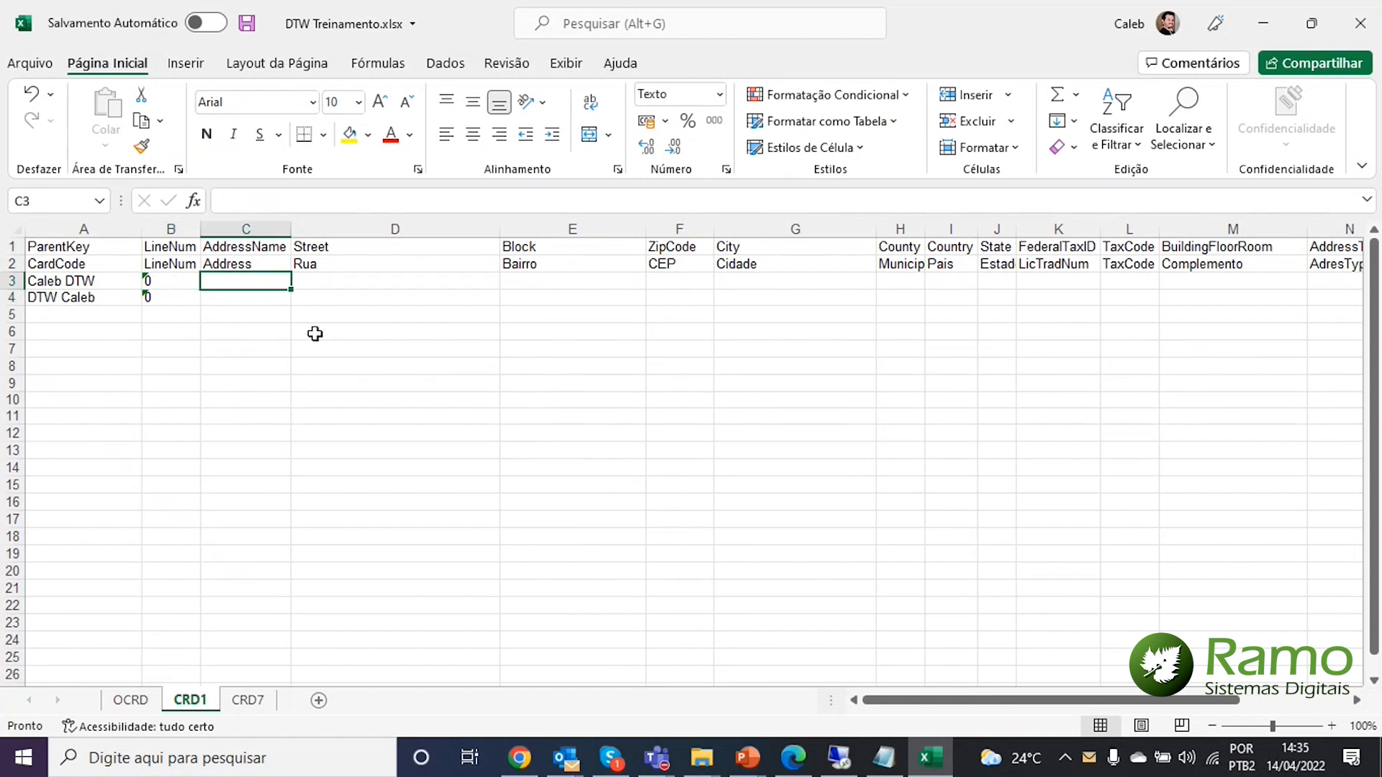
{"action": "type", "text": "COB"}
{"action": "key", "text": "Return"}
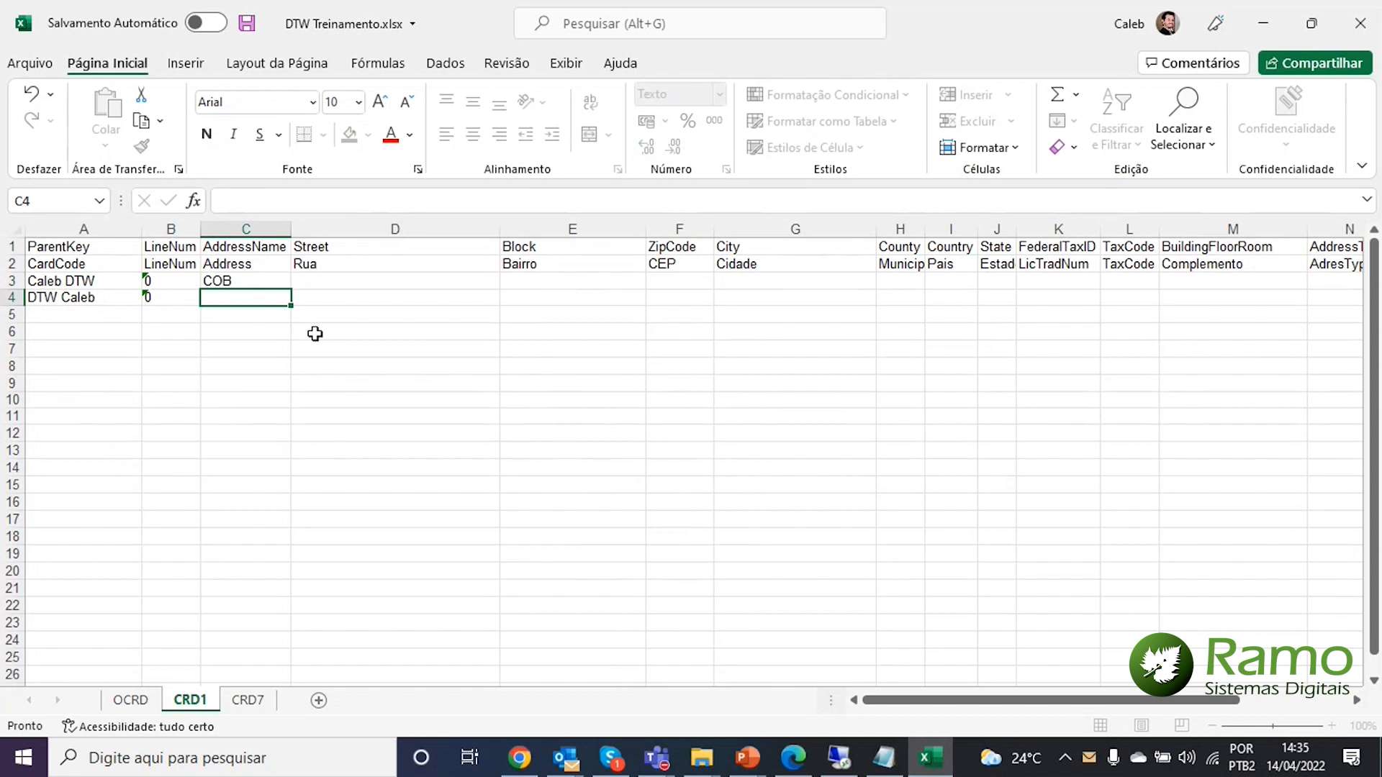
{"action": "type", "text": "COB"}
{"action": "key", "text": "Return"}
{"action": "key", "text": "Up"}
{"action": "key", "text": "Up"}
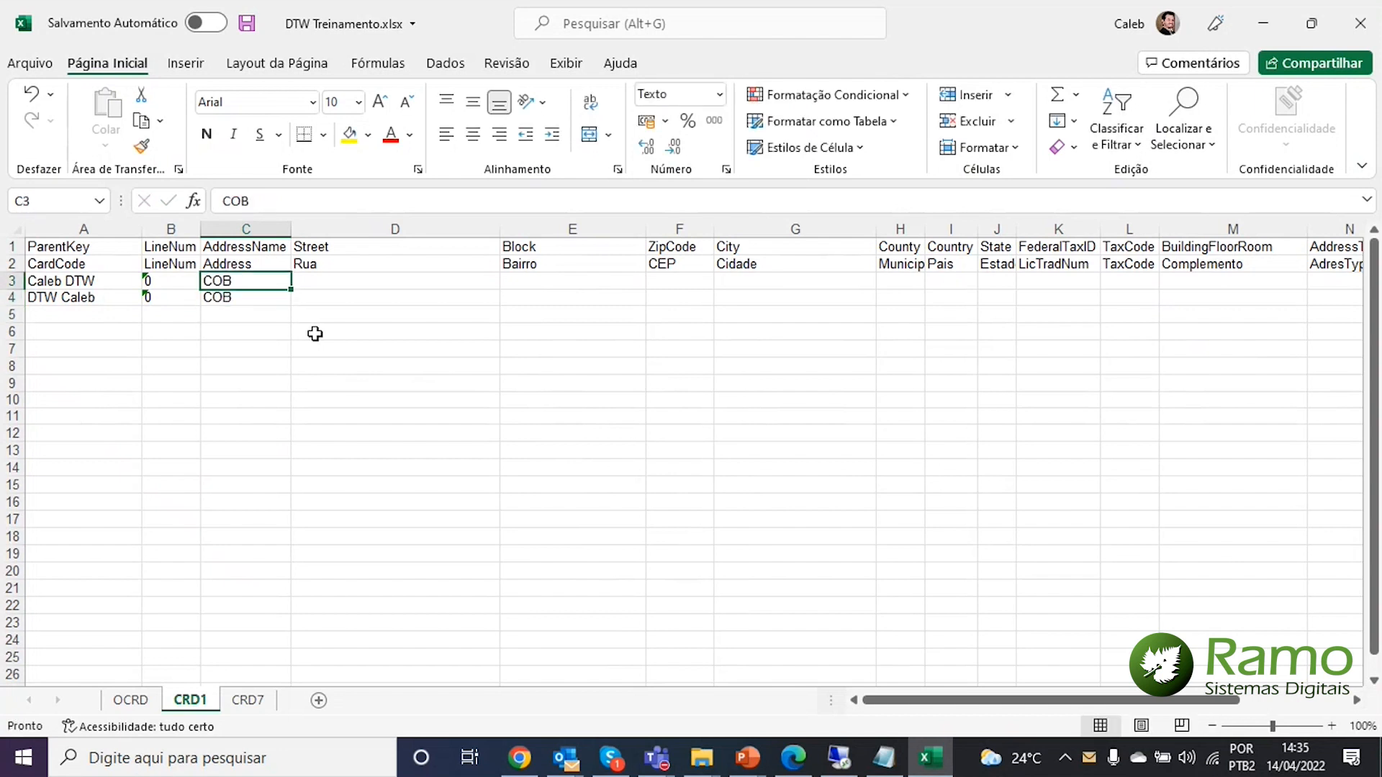
{"action": "key", "text": "Right"}
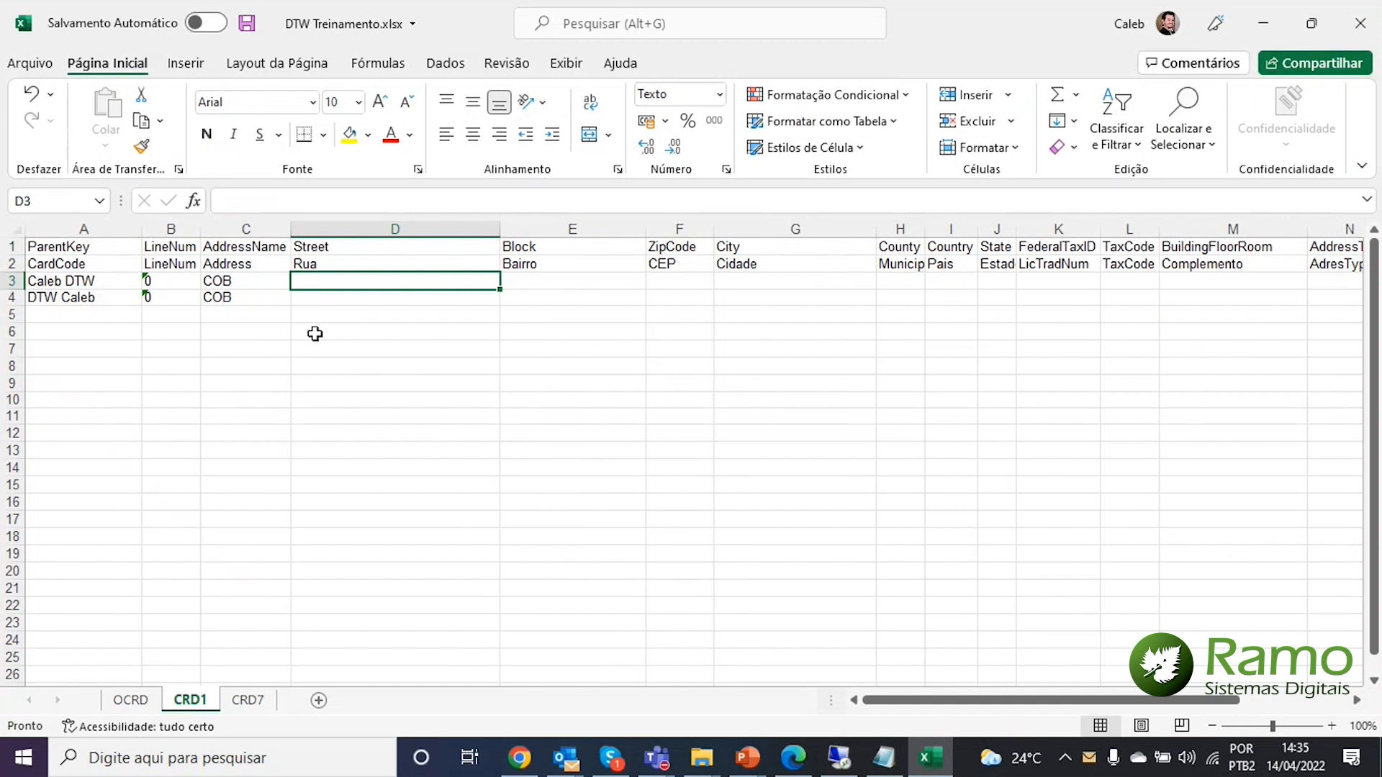
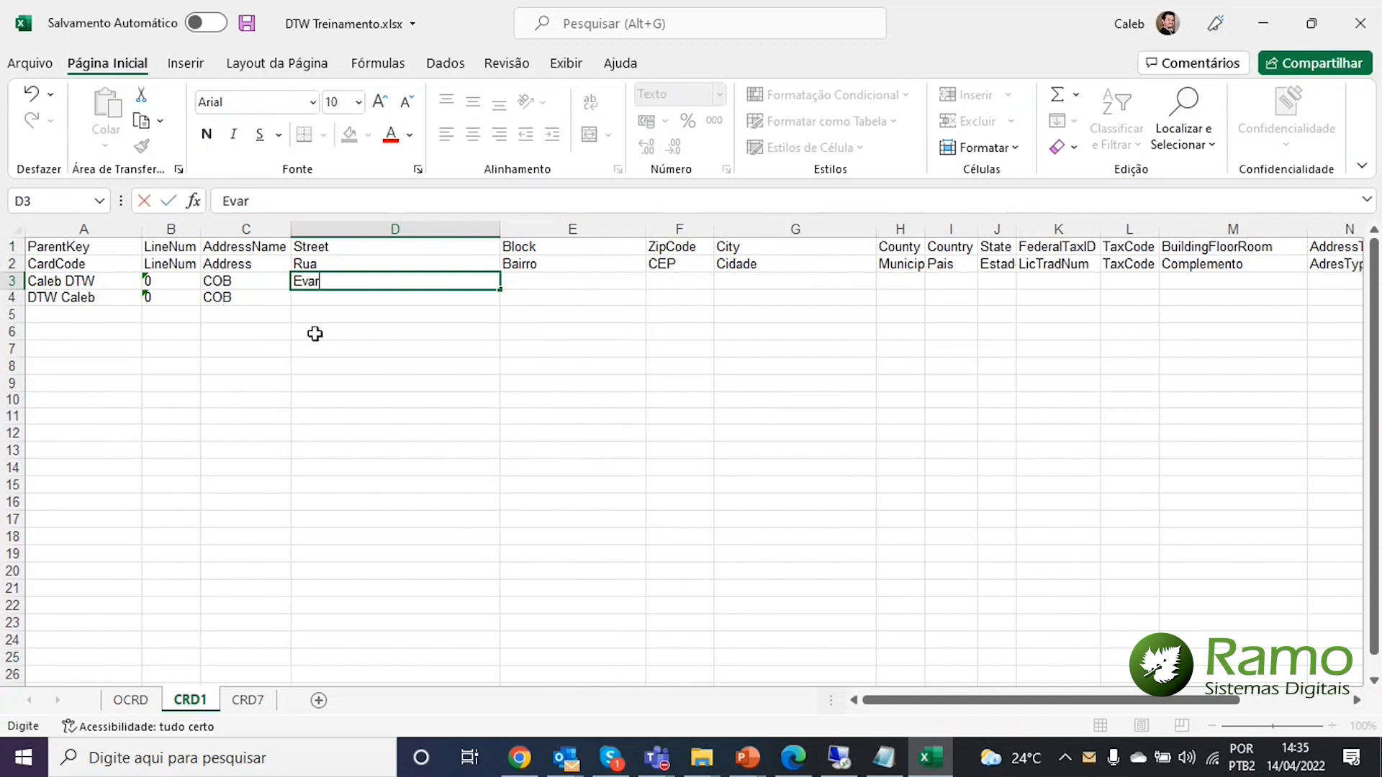
Enter the street and block (neighbourhood) for both address rows
{"action": "key", "text": "Return"}
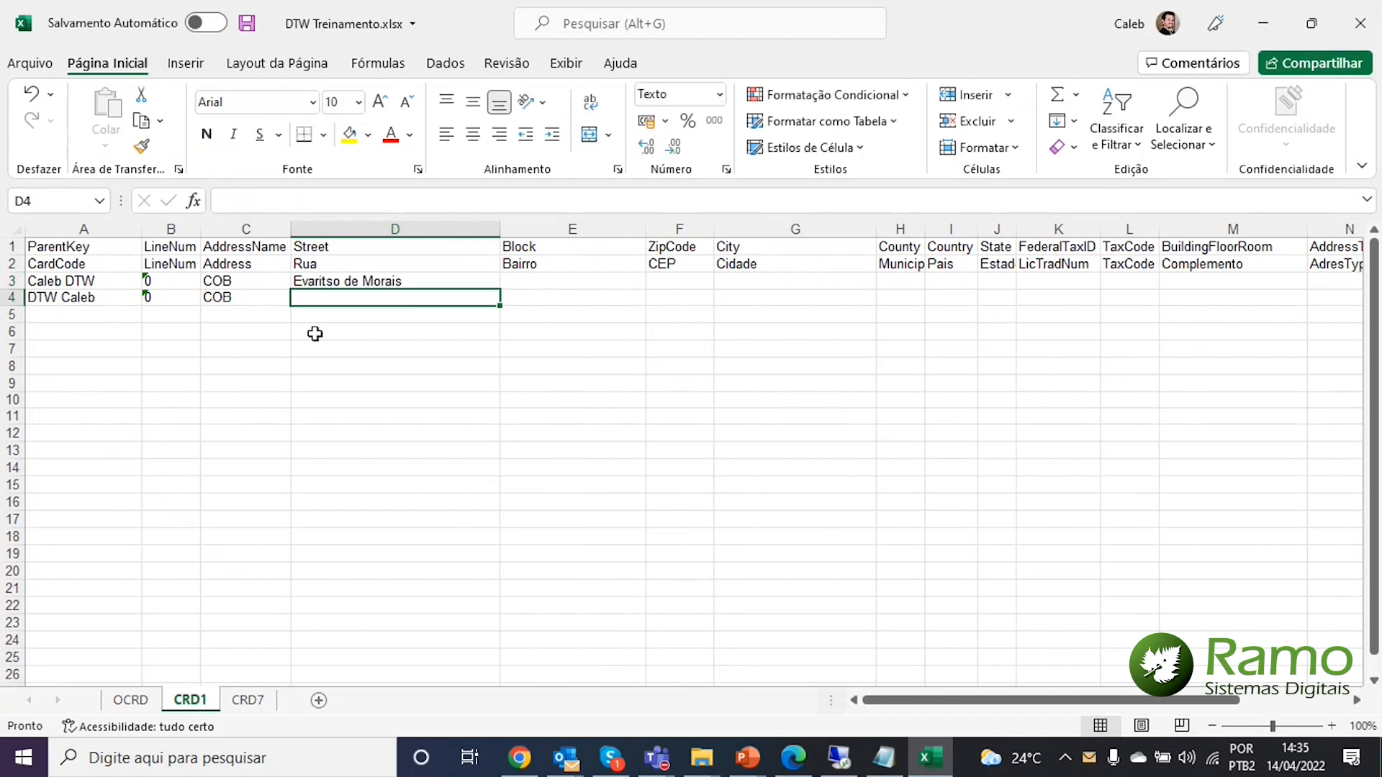
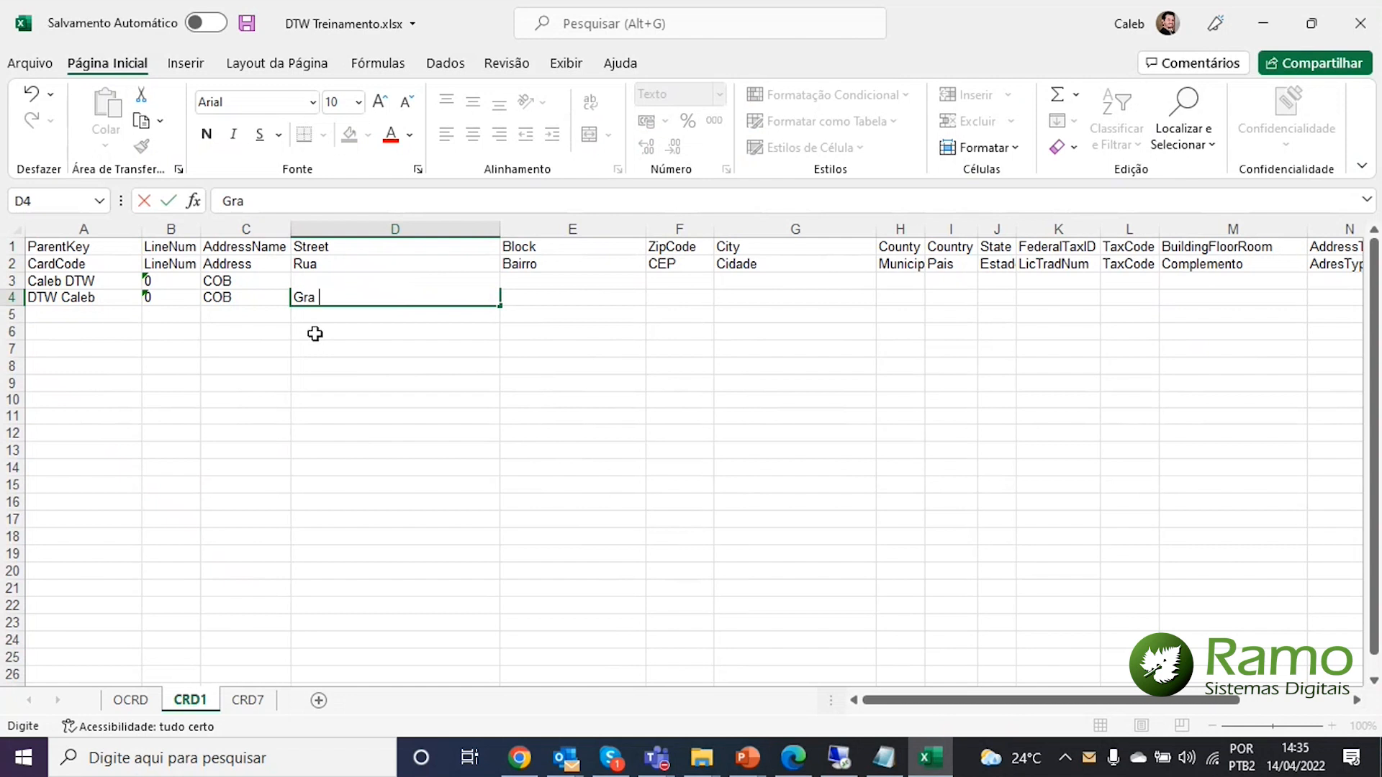
{"action": "key", "text": "Tab"}
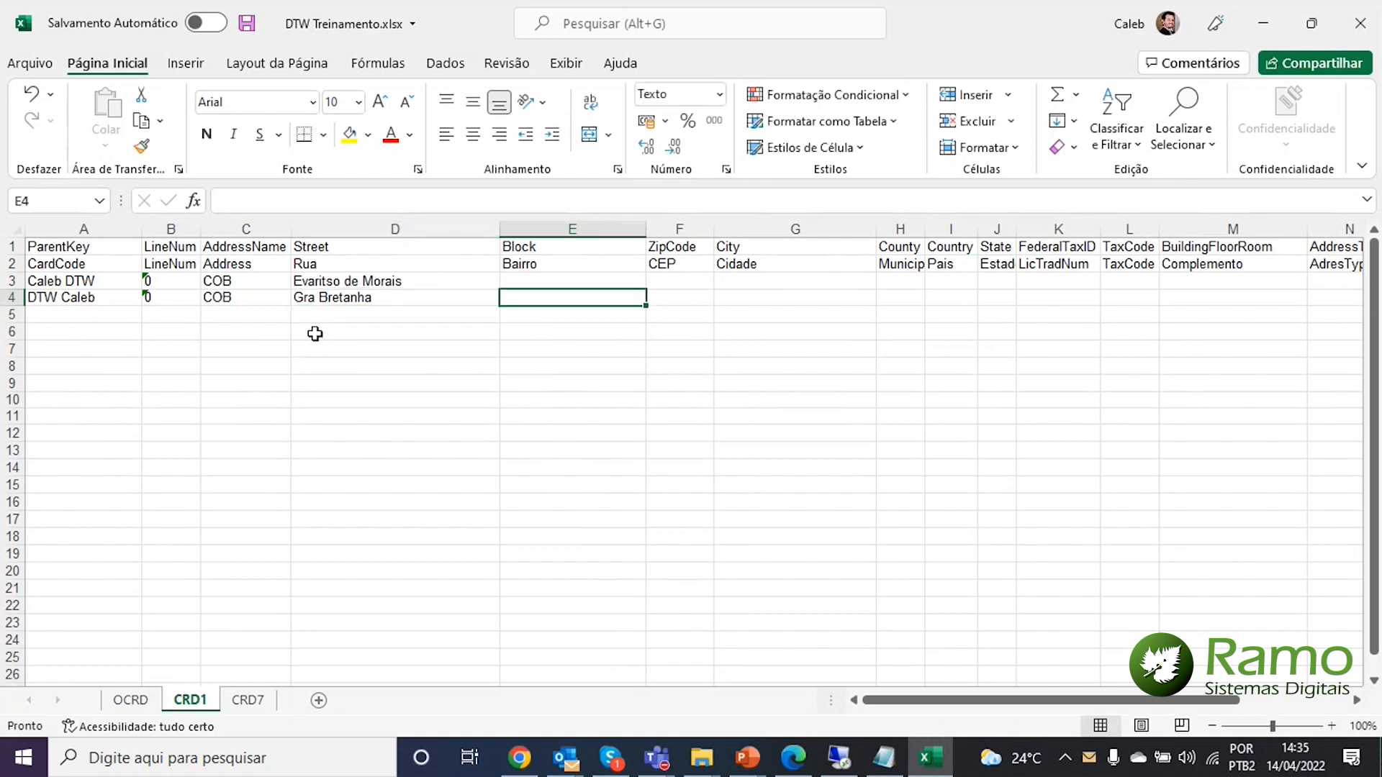
{"action": "key", "text": "Up"}
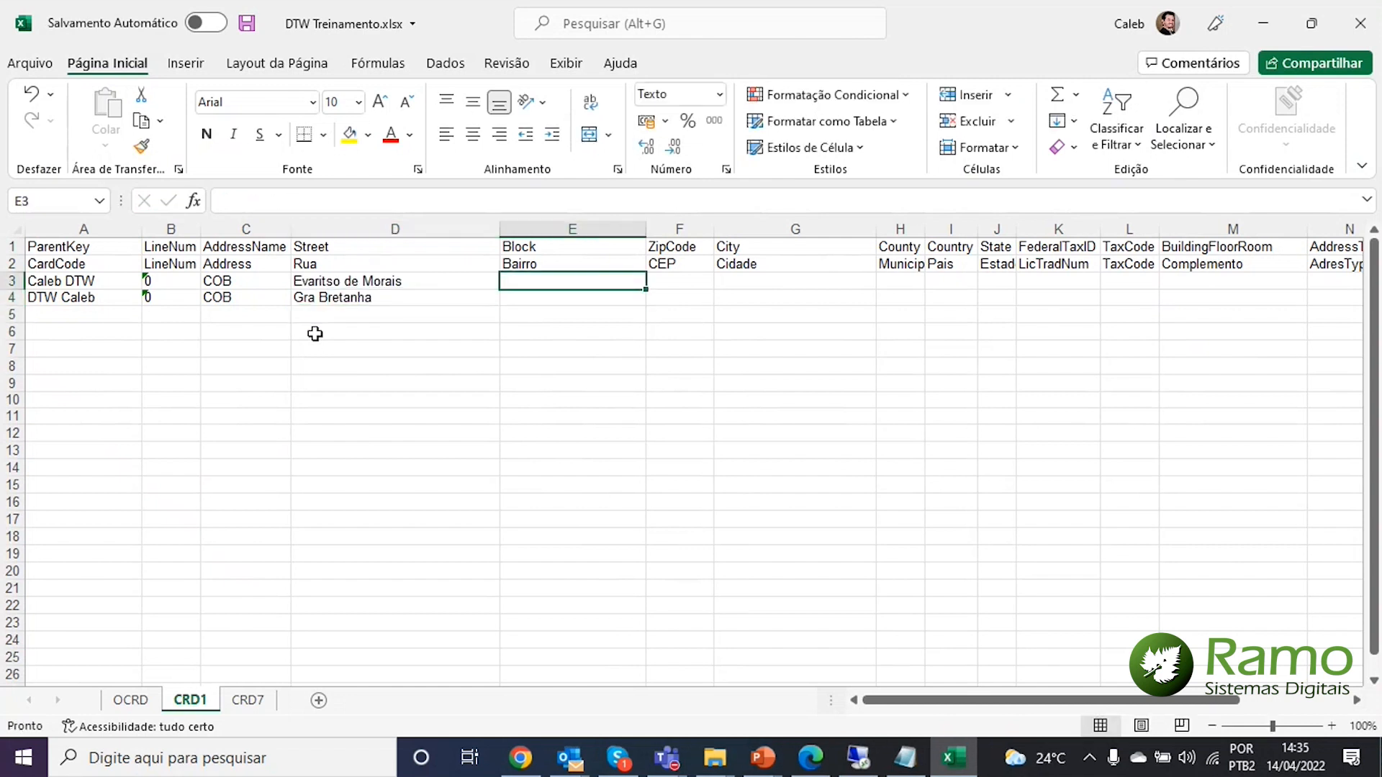
{"action": "type", "text": "B"}
{"action": "key", "text": "BackSpace"}
{"action": "type", "text": "Jd"}
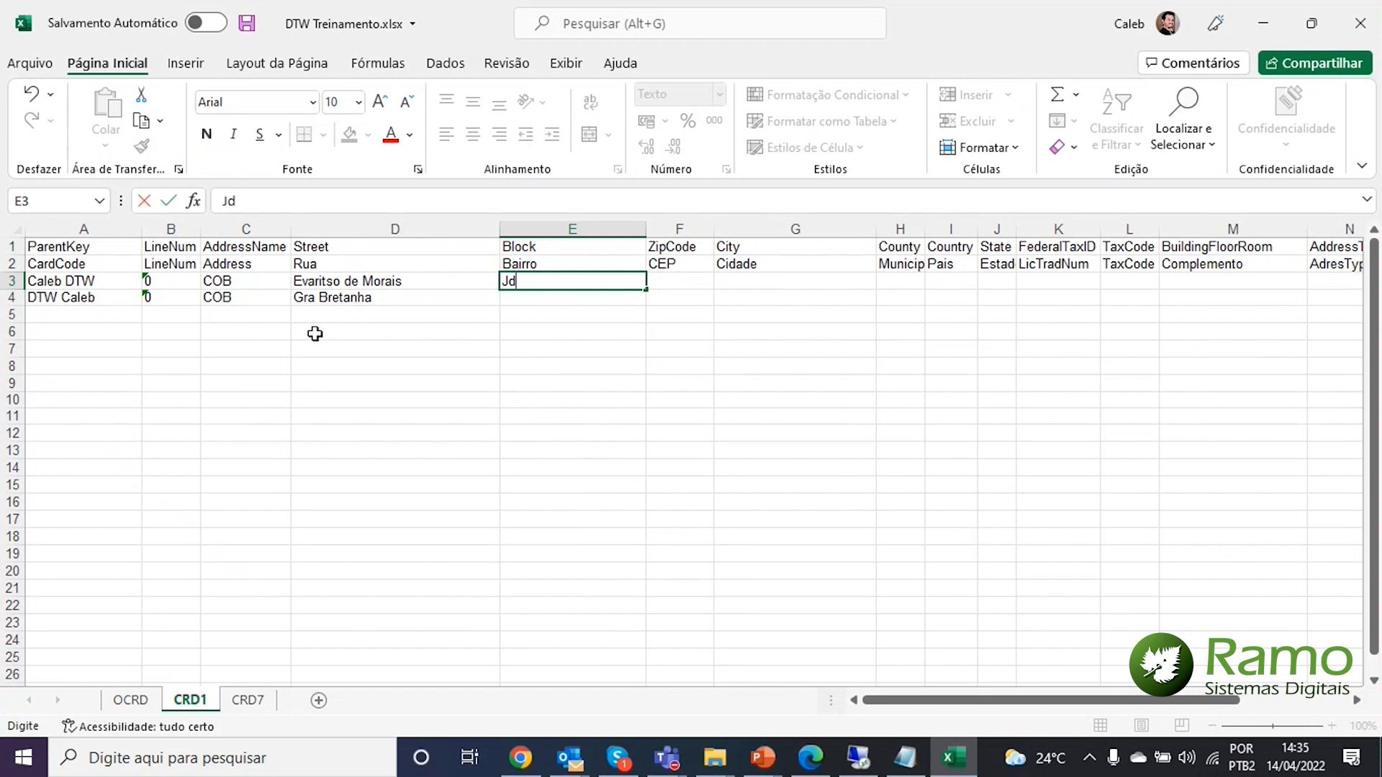
{"action": "type", "text": ".Stella"}
{"action": "key", "text": "Return"}
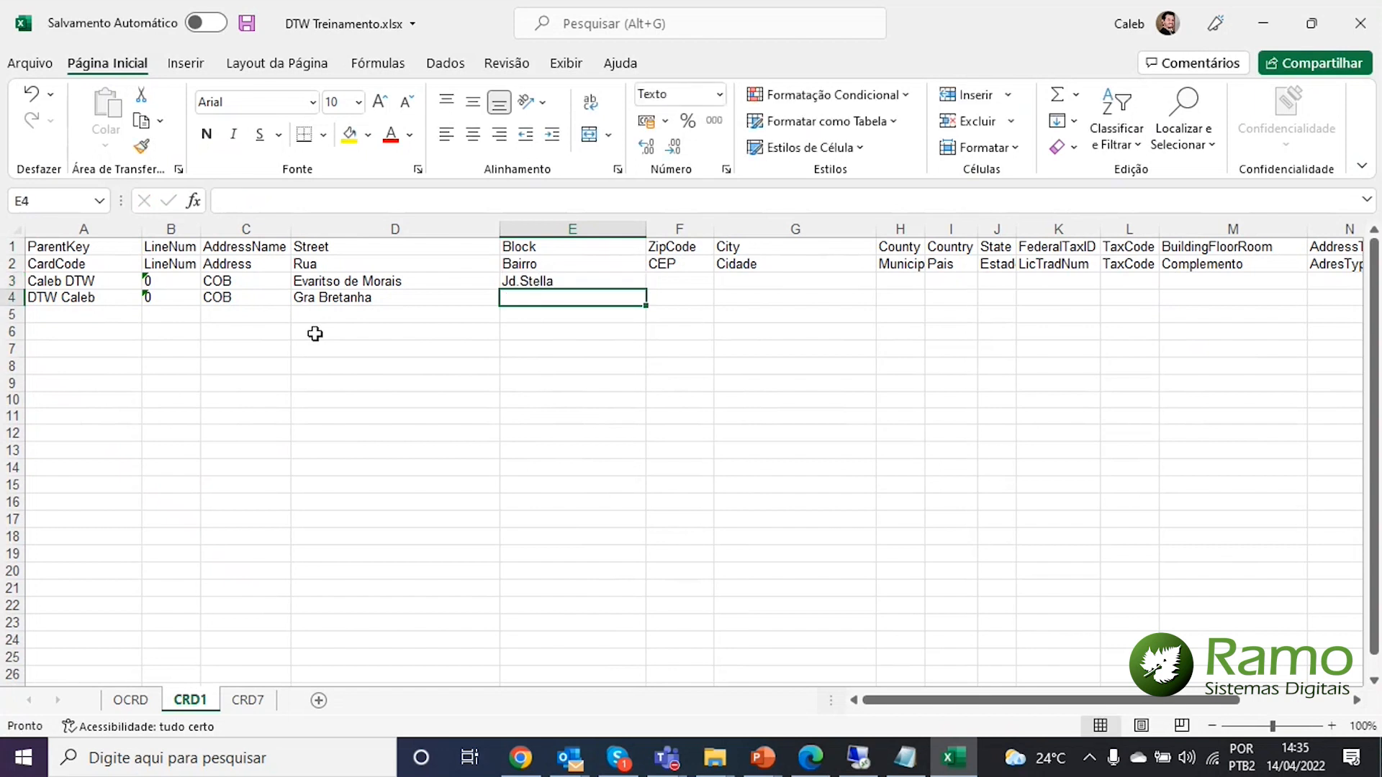
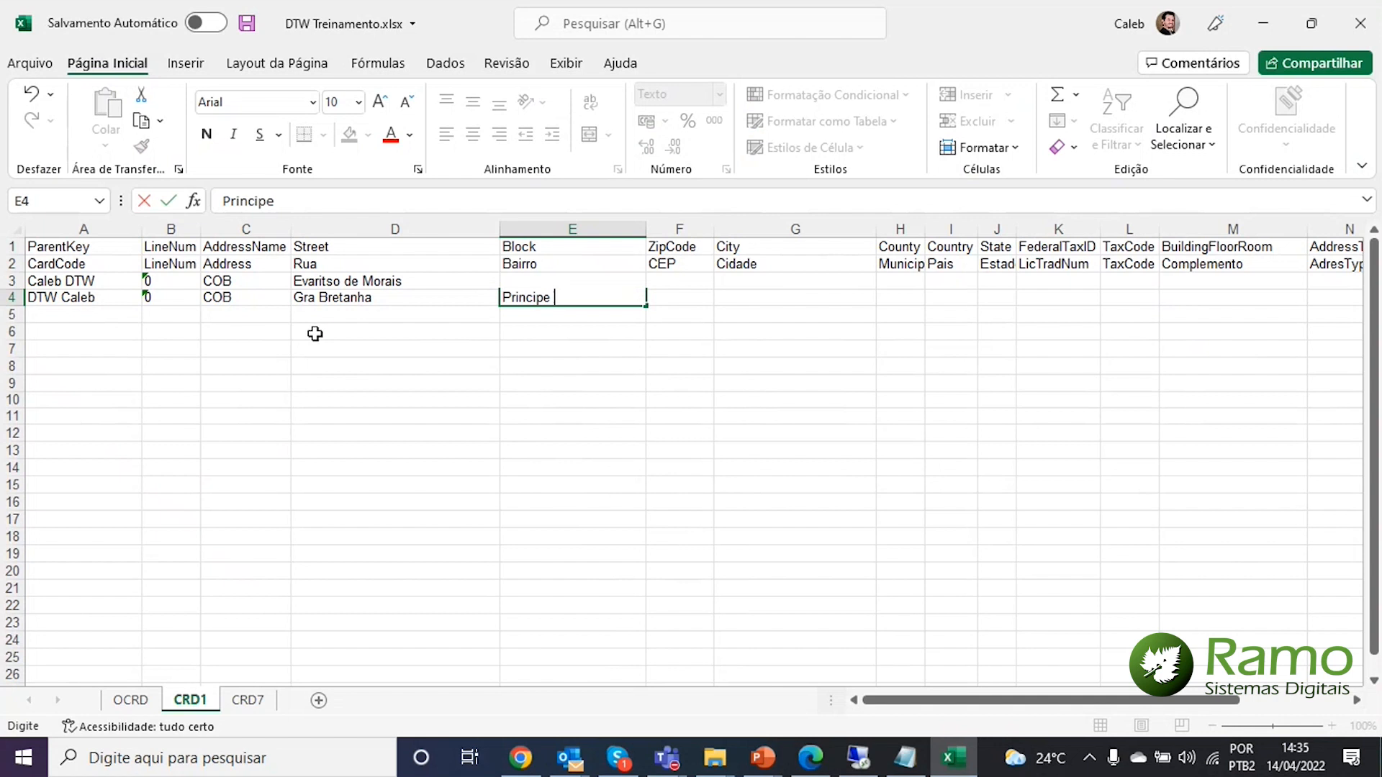
{"action": "key", "text": "Return"}
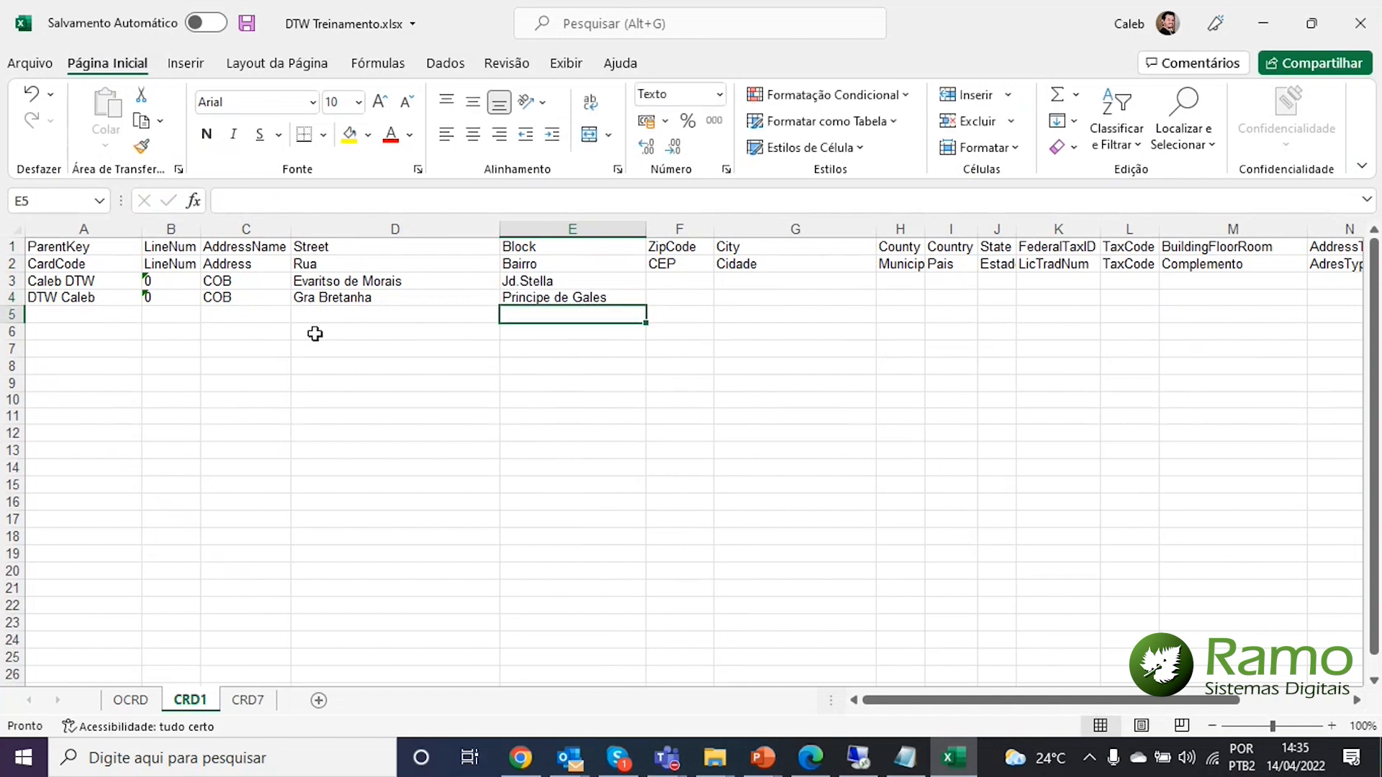
Fill in the ZIP code for the address rows
{"action": "key", "text": "Right"}
{"action": "key", "text": "Up"}
{"action": "key", "text": "Up"}
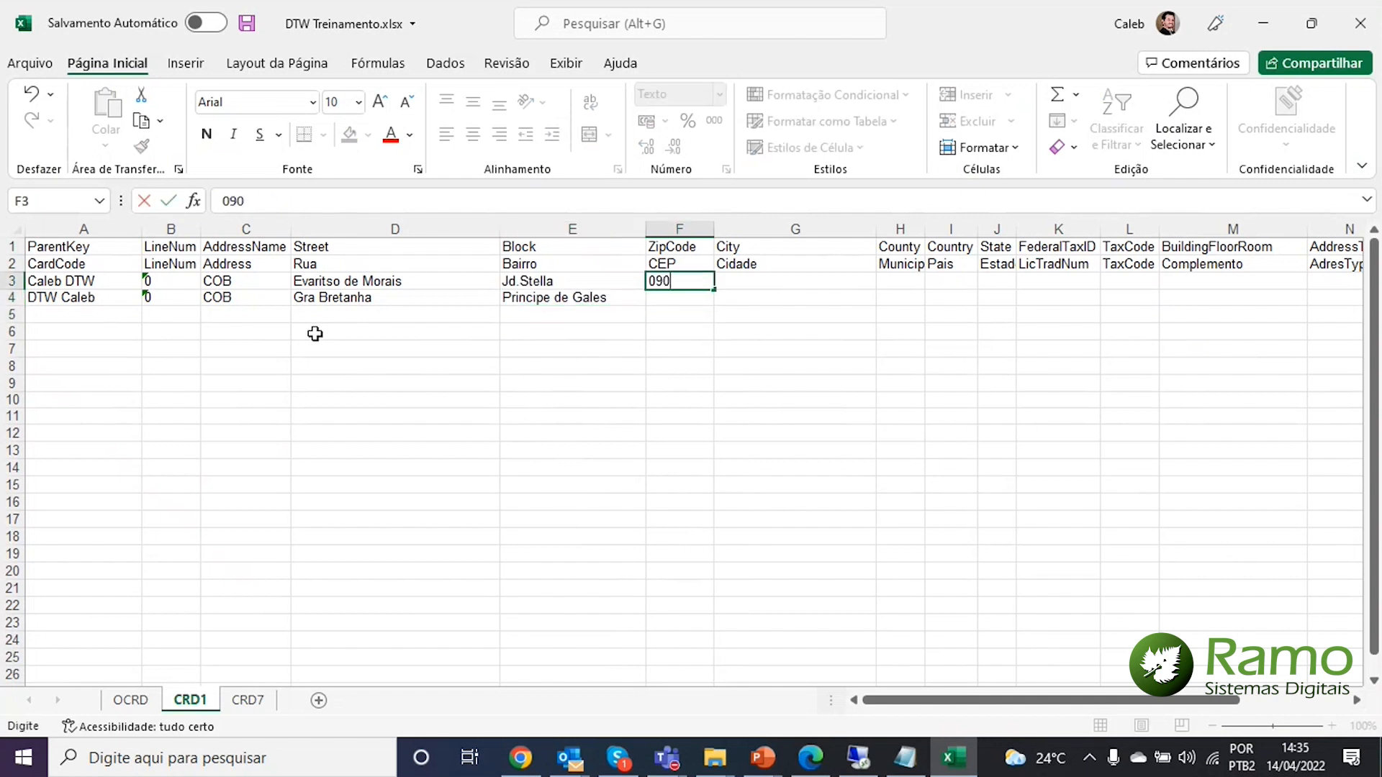
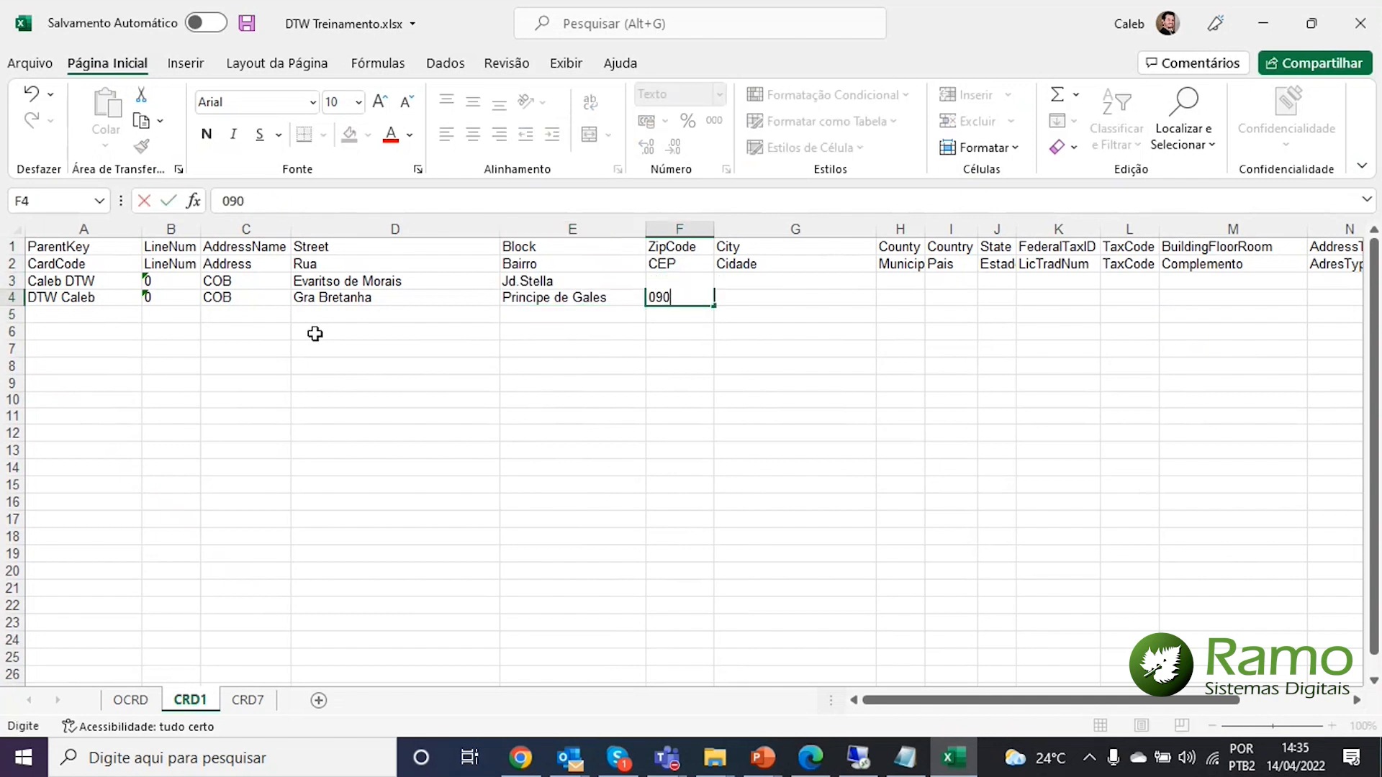
{"action": "key", "text": "Return"}
{"action": "key", "text": "Up"}
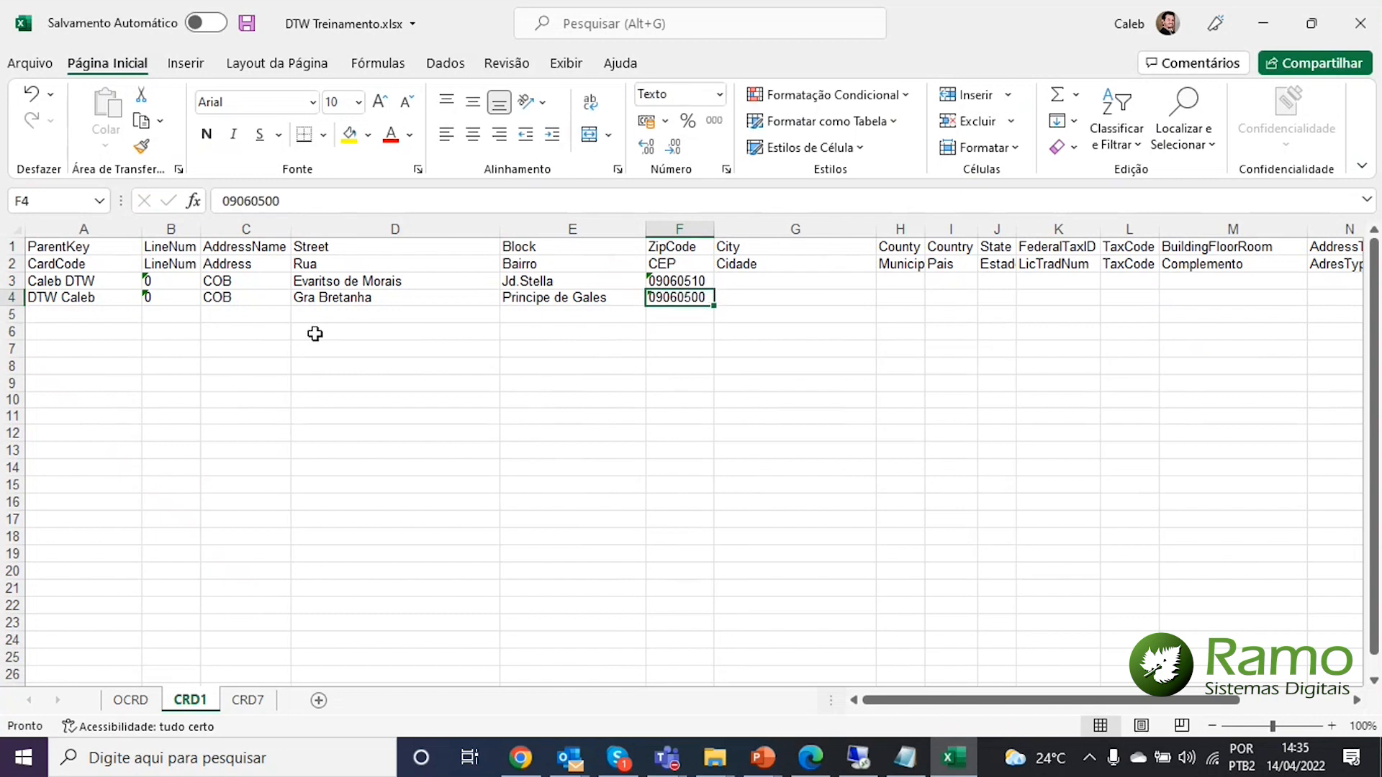
{"action": "key", "text": "Right"}
{"action": "key", "text": "Up"}
Set the City of both address rows to Santo André
{"action": "type", "text": "Santo"}
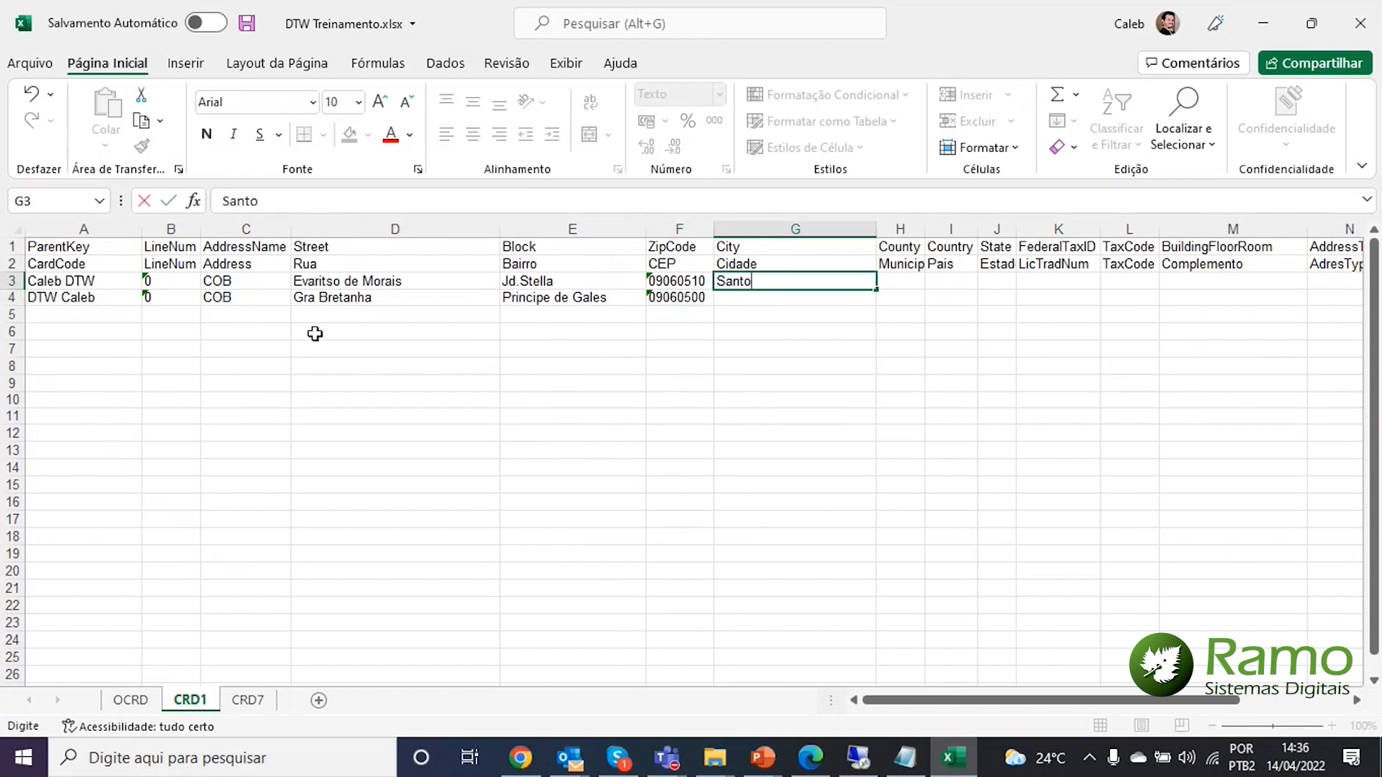
{"action": "type", "text": " André"}
{"action": "key", "text": "Return"}
{"action": "type", "text": "Sa"}
{"action": "key", "text": "Return"}
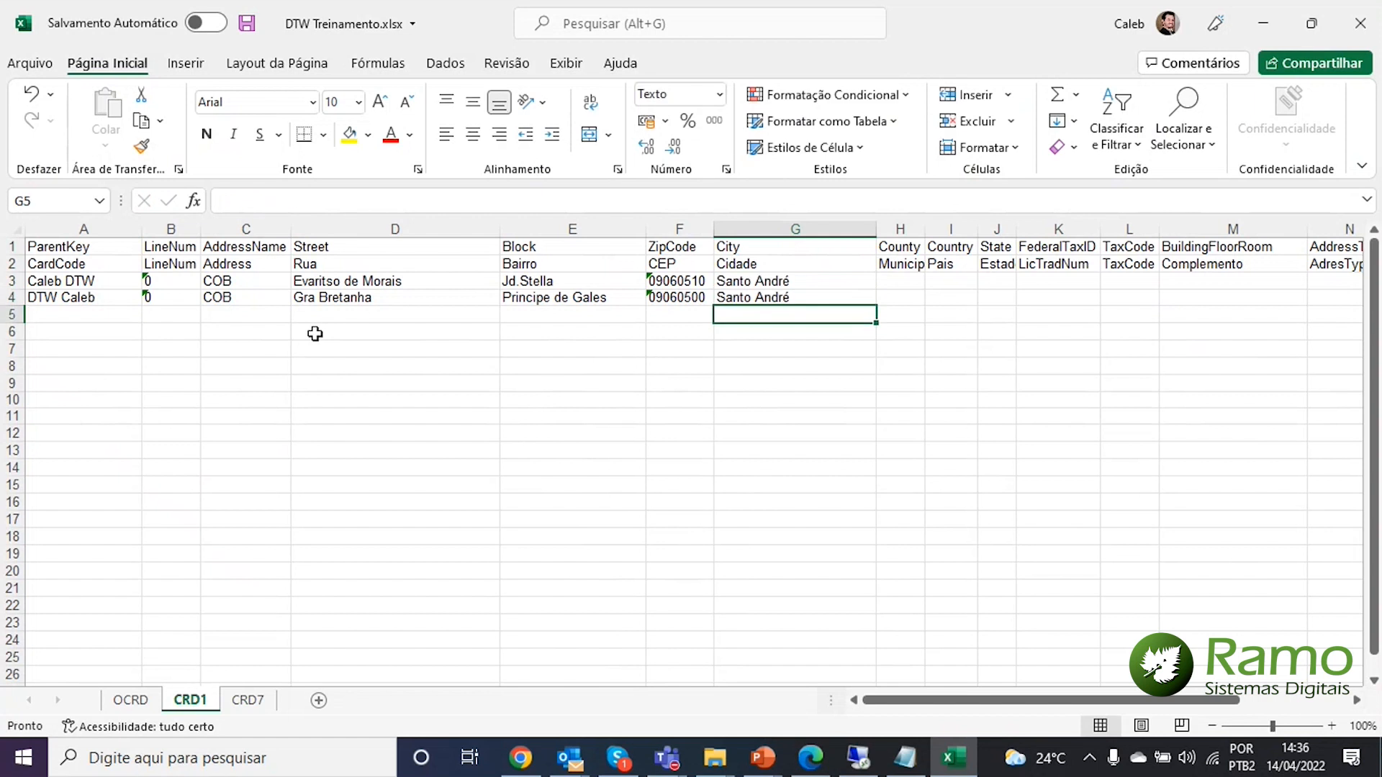
{"action": "key", "text": "Up"}
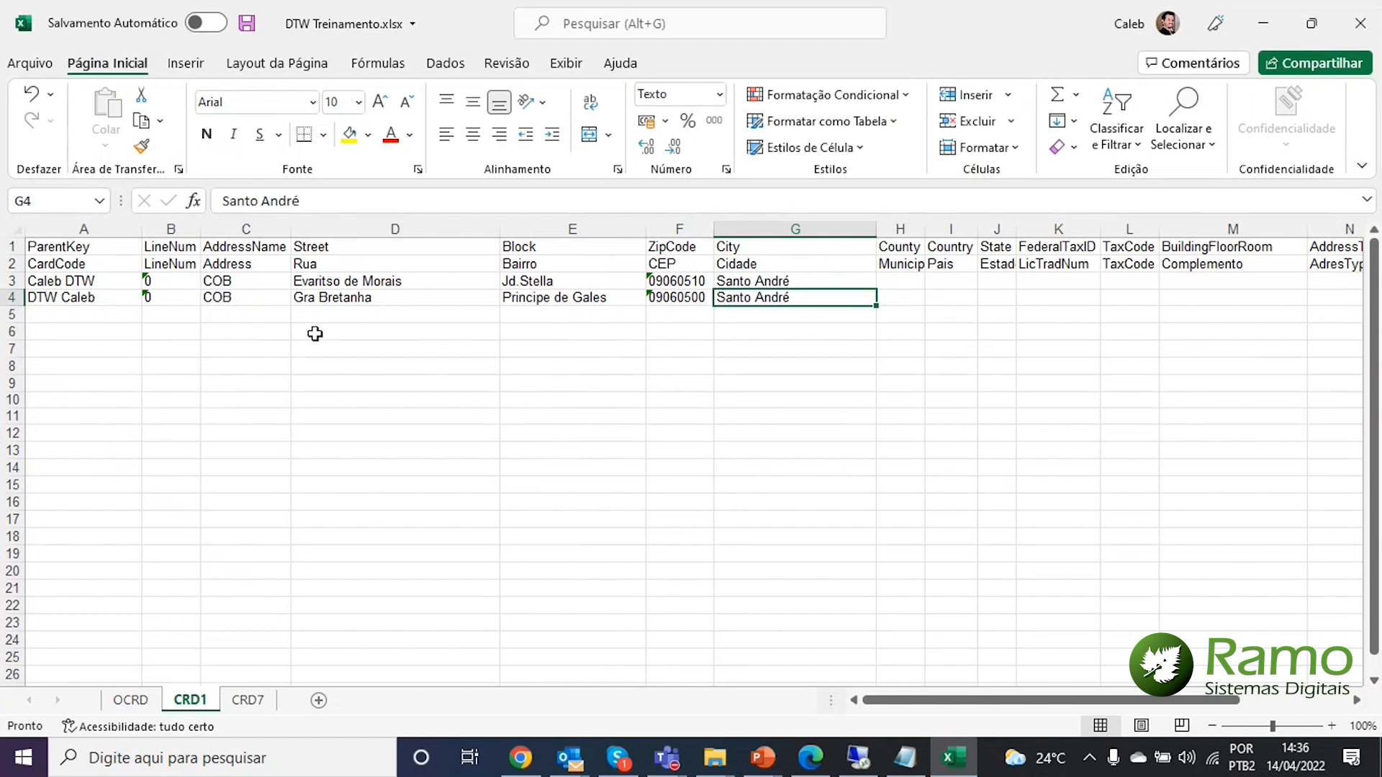
{"action": "key", "text": "Right"}
{"action": "key", "text": "Up"}
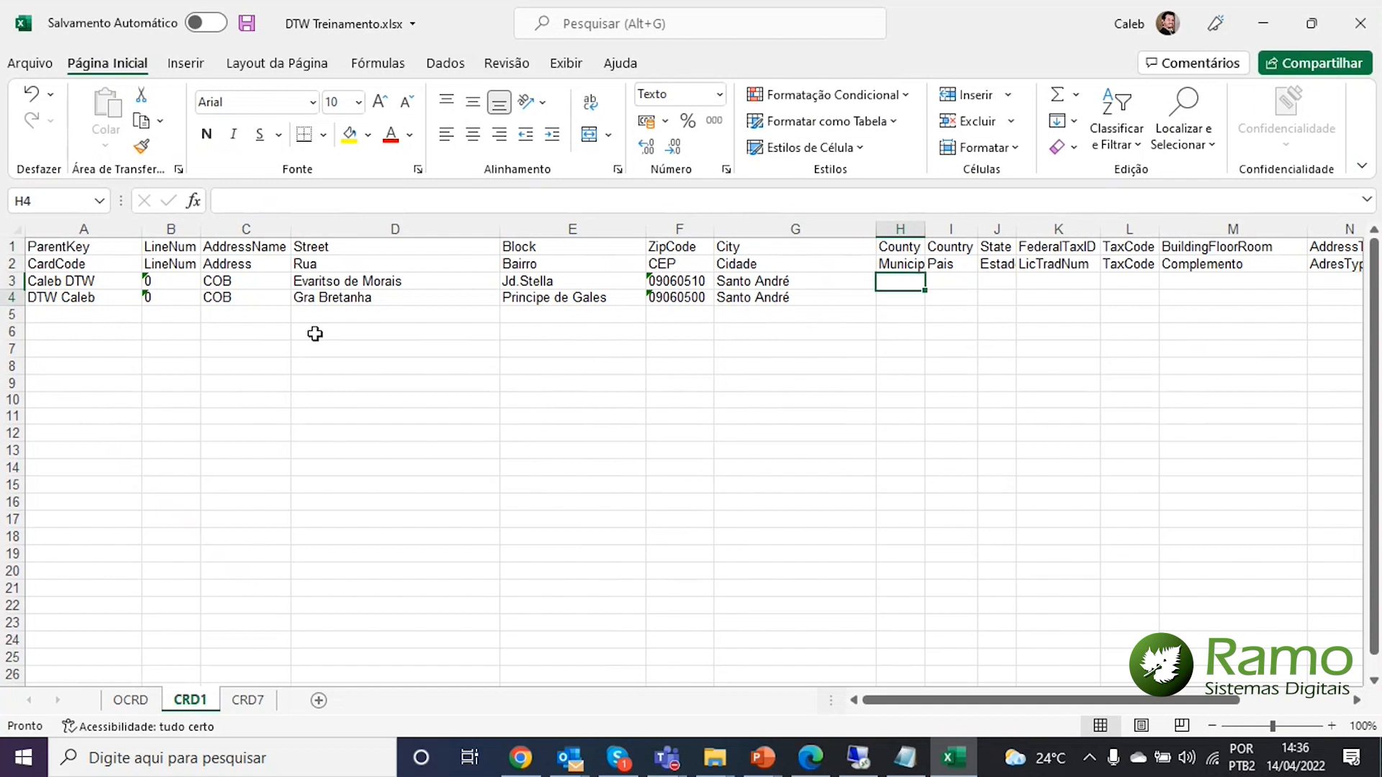
{"action": "key", "text": "Down"}
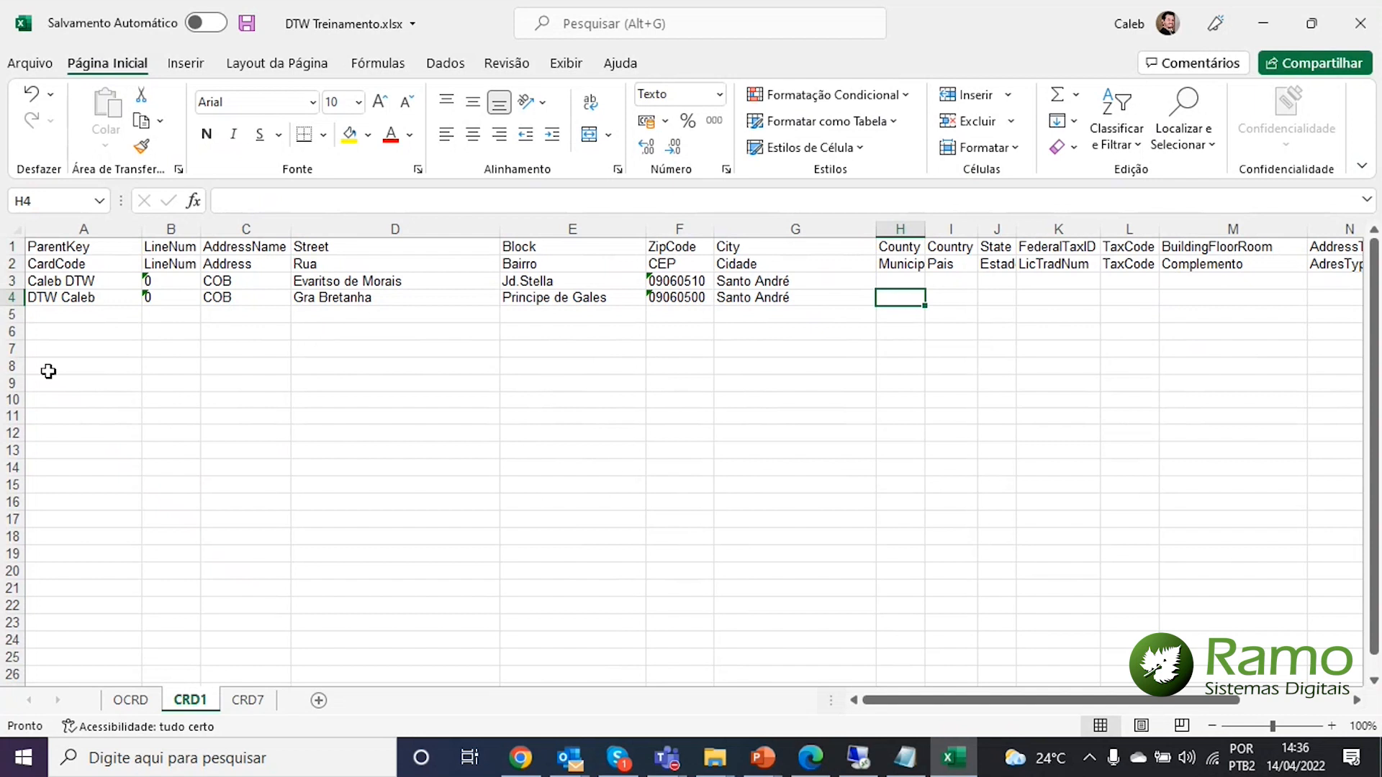
{"action": "left_click", "coordinate": [859, 758]}
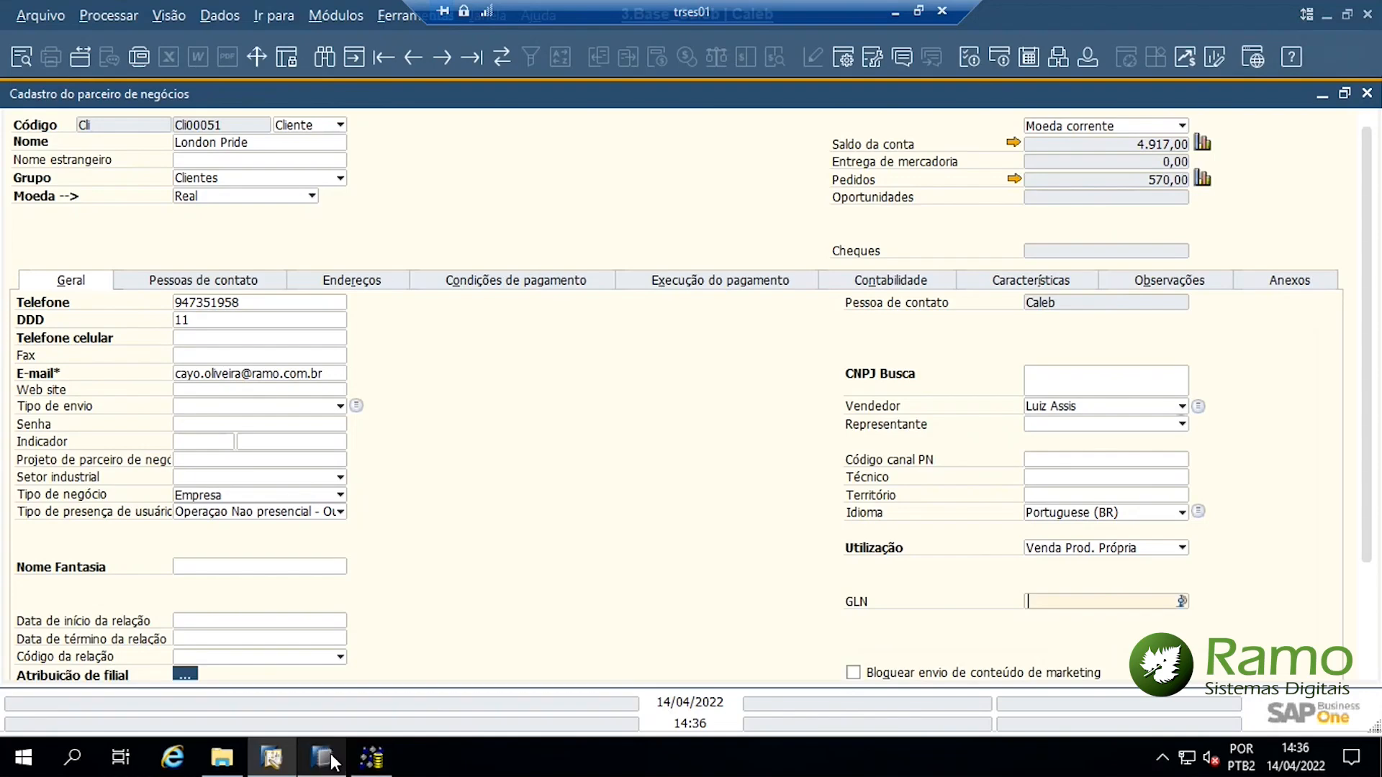
Check the OCNT query, then browse São Paulo's Município list for the FAT delivery address
{"action": "left_click", "coordinate": [331, 759]}
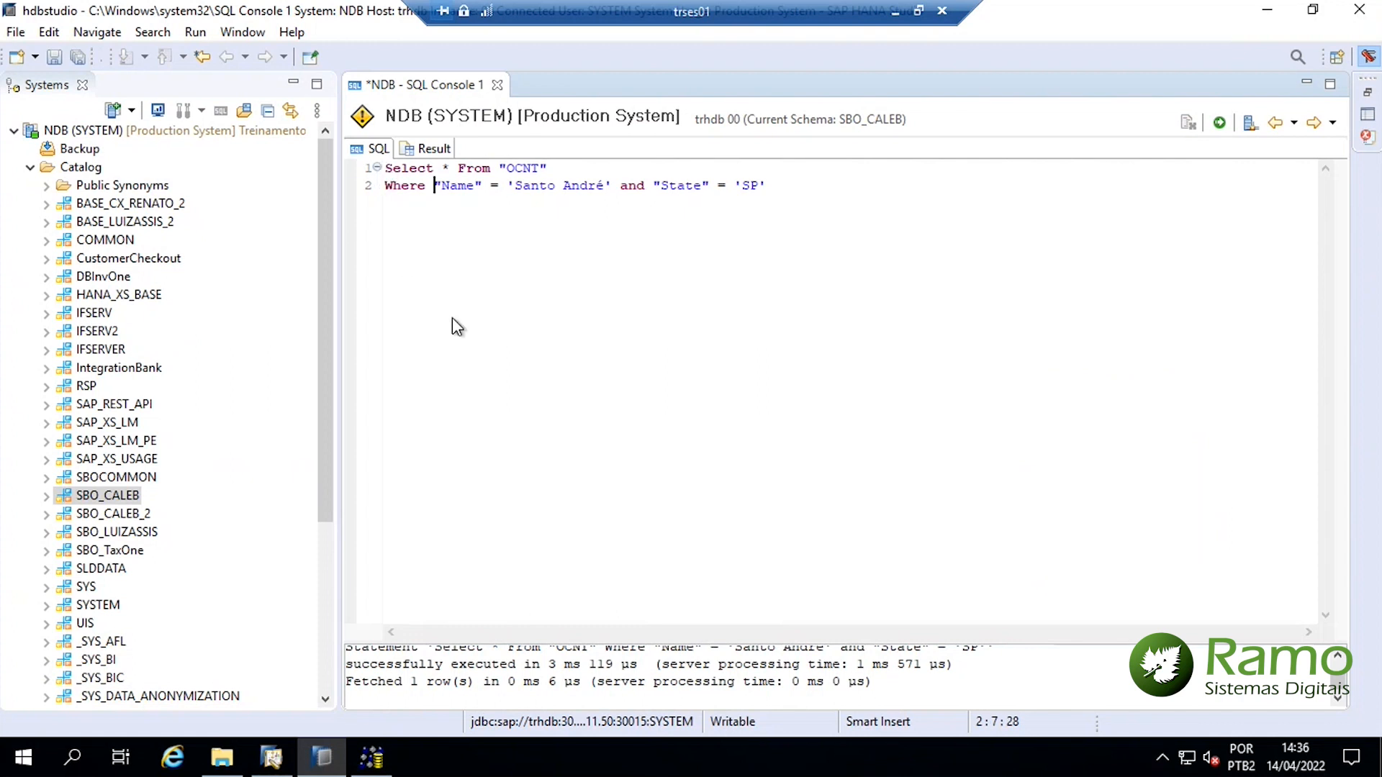
{"action": "mouse_move", "coordinate": [550, 169]}
{"action": "left_mouse_down"}
{"action": "mouse_move", "coordinate": [500, 169]}
{"action": "mouse_move", "coordinate": [533, 186]}
{"action": "left_mouse_up"}
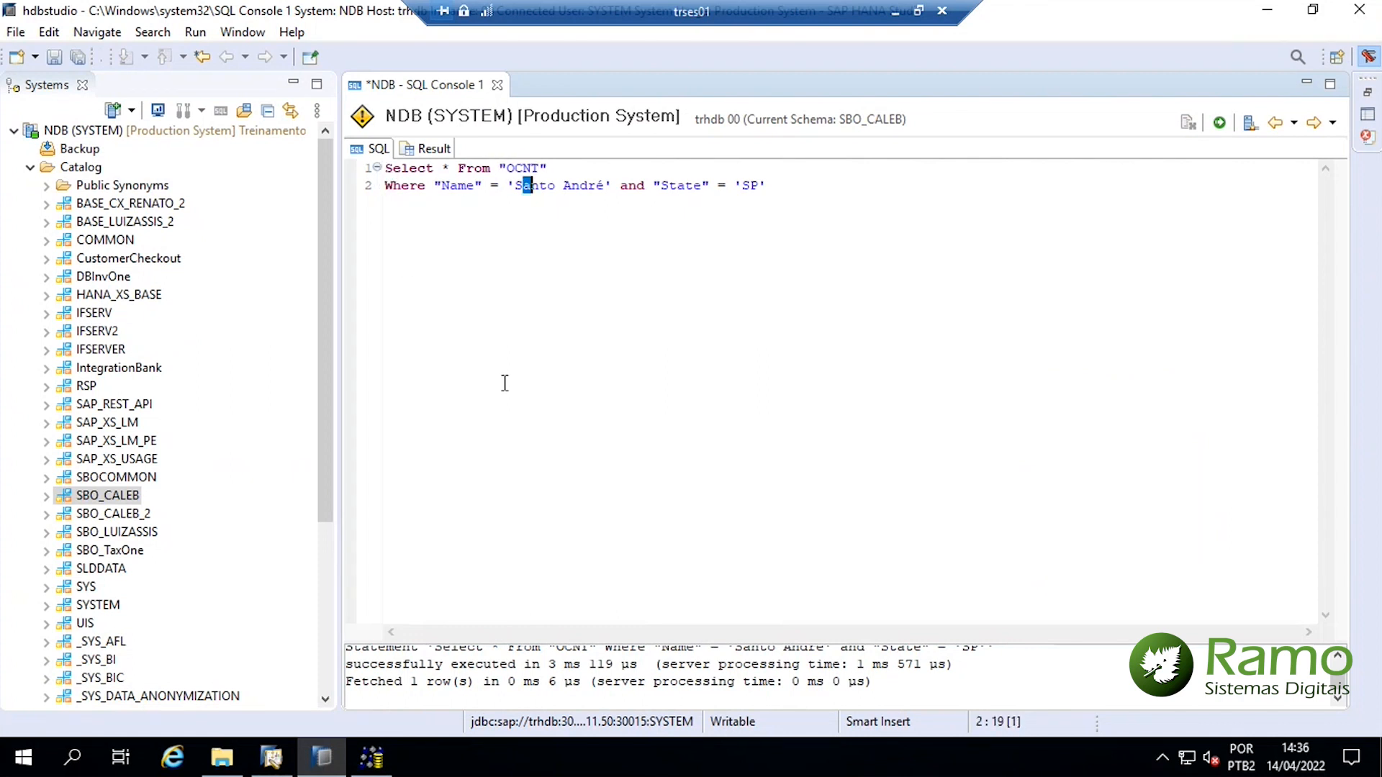
{"action": "left_click", "coordinate": [270, 757]}
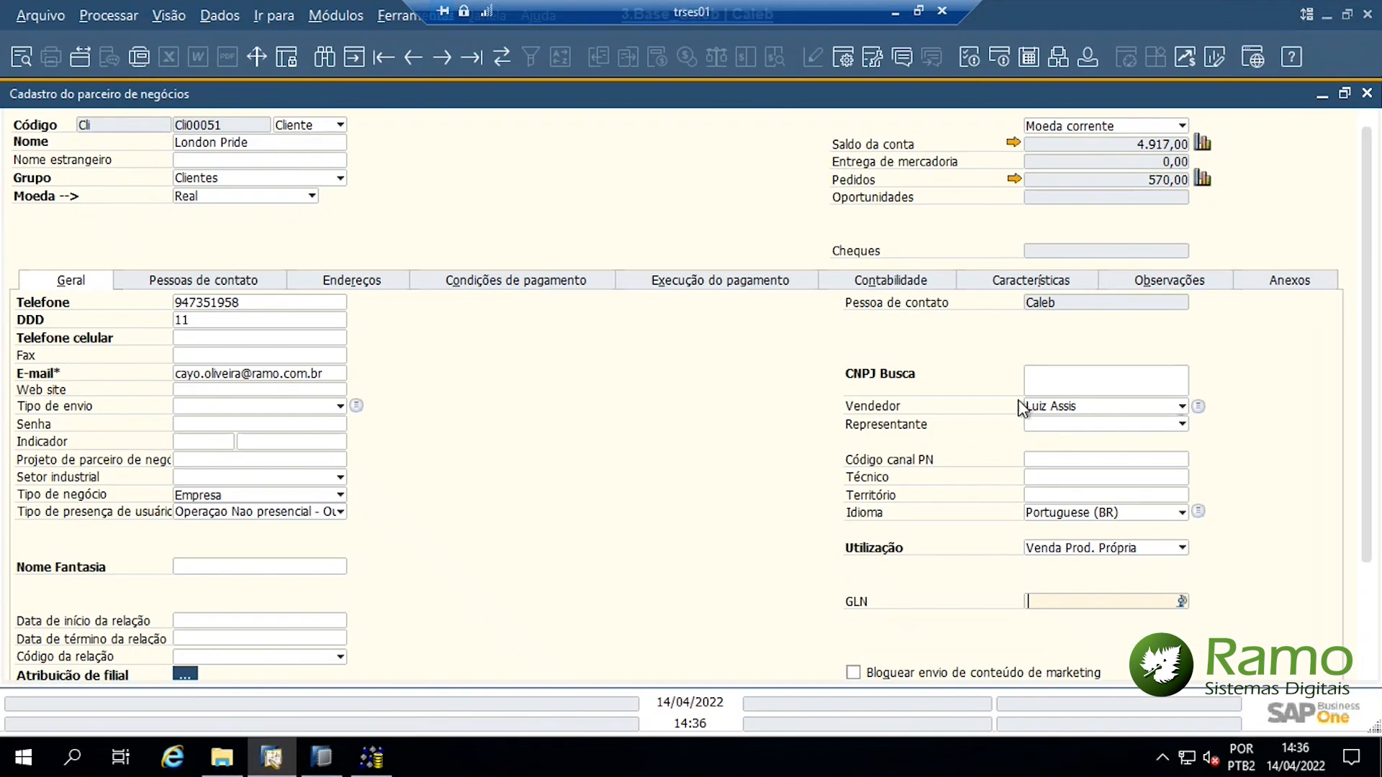
{"action": "left_click", "coordinate": [387, 279]}
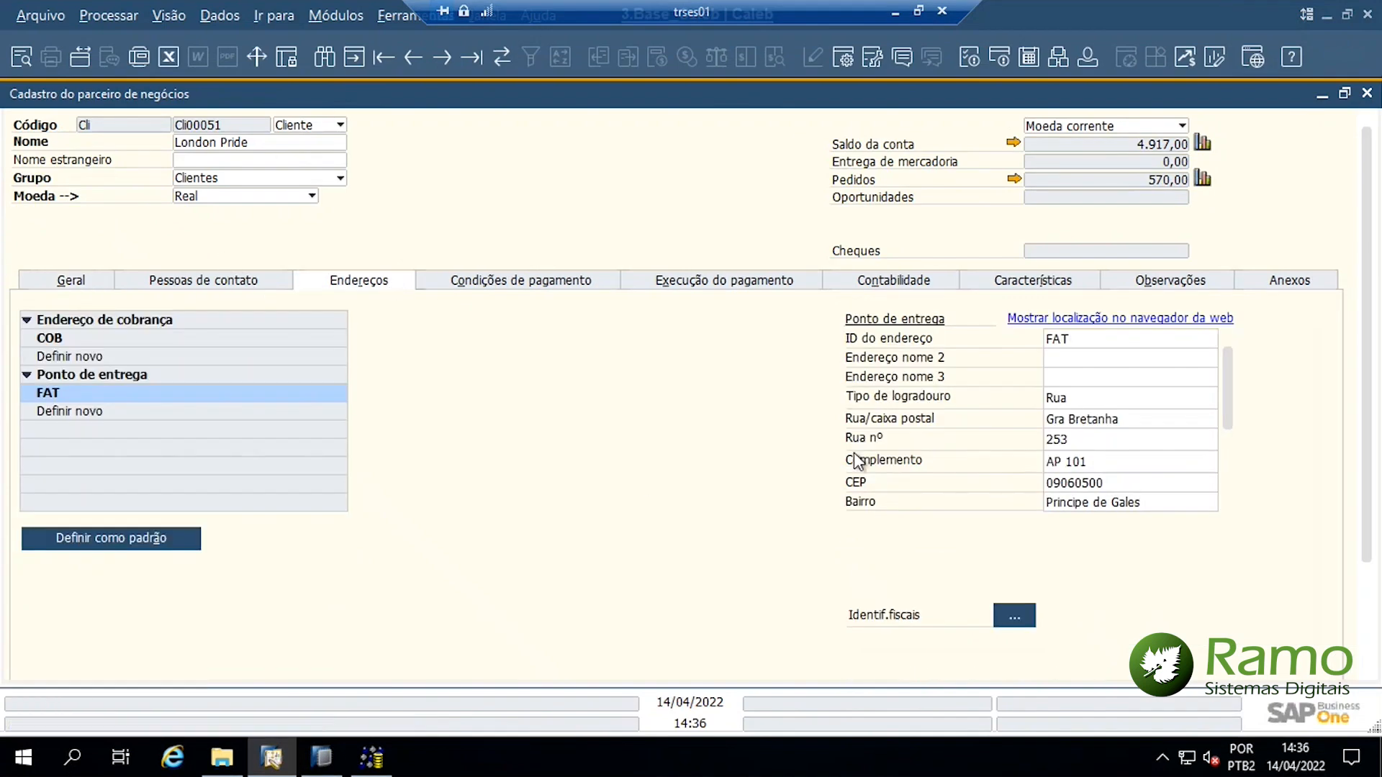
{"action": "scroll", "coordinate": [1151, 414], "scroll_direction": "down", "scroll_amount": 5}
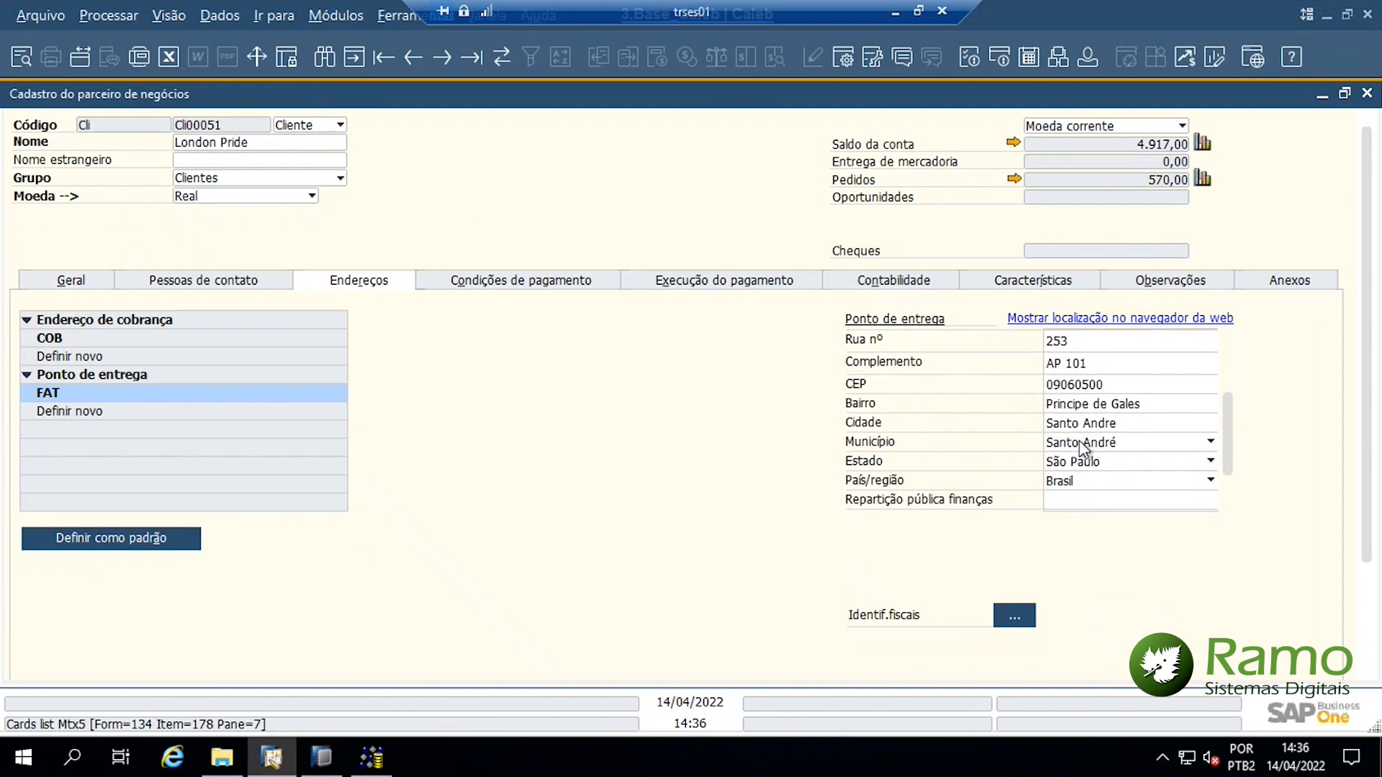
{"action": "left_click", "coordinate": [1082, 446]}
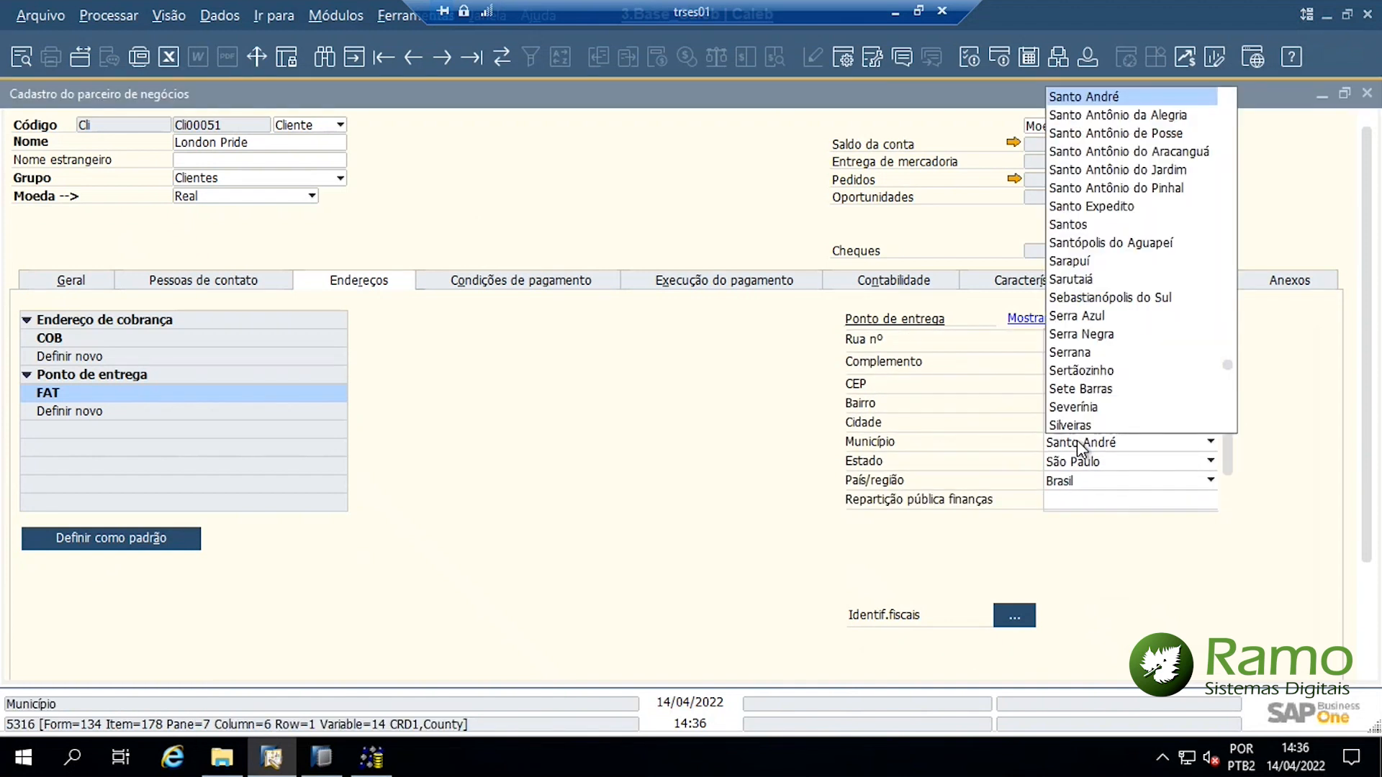
{"action": "left_click_drag", "start_coordinate": [1231, 376], "coordinate": [1228, 446]}
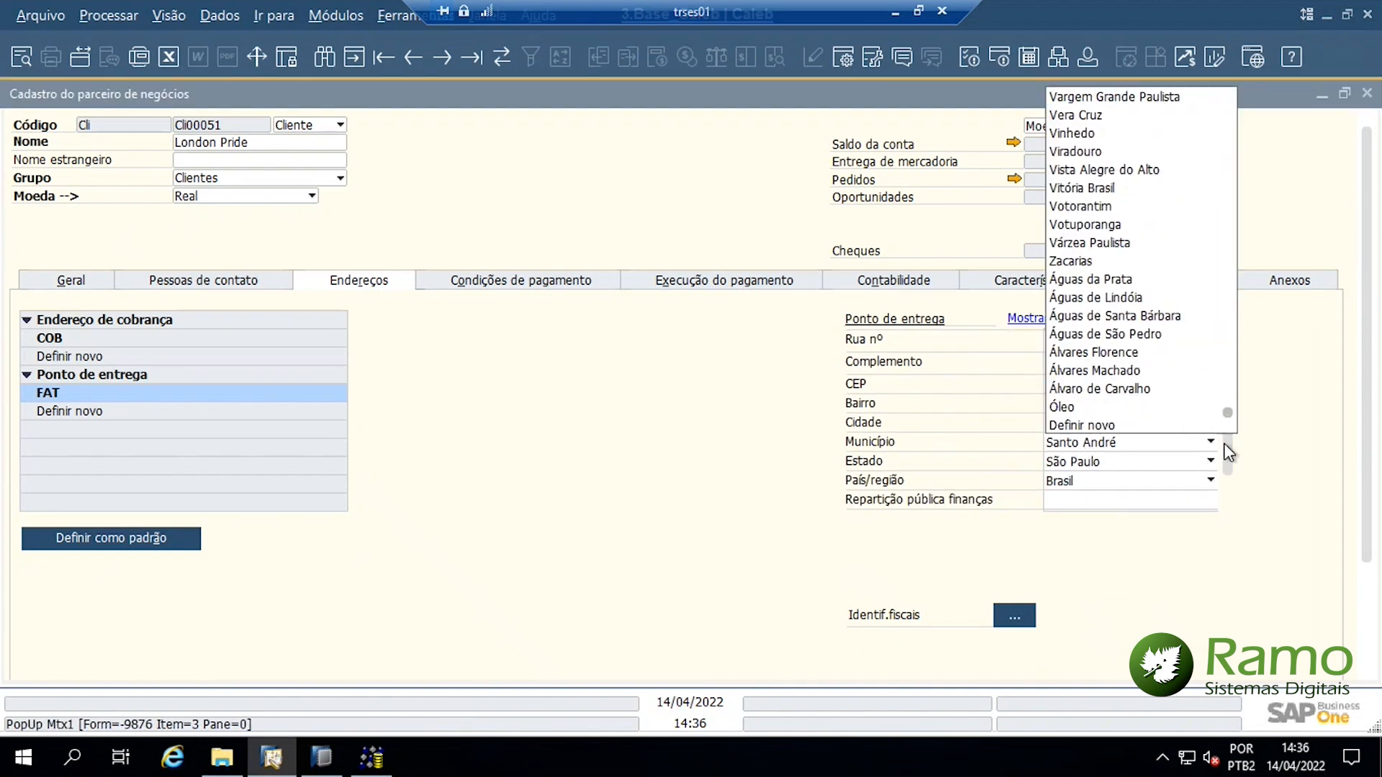
{"action": "left_click", "coordinate": [1144, 426]}
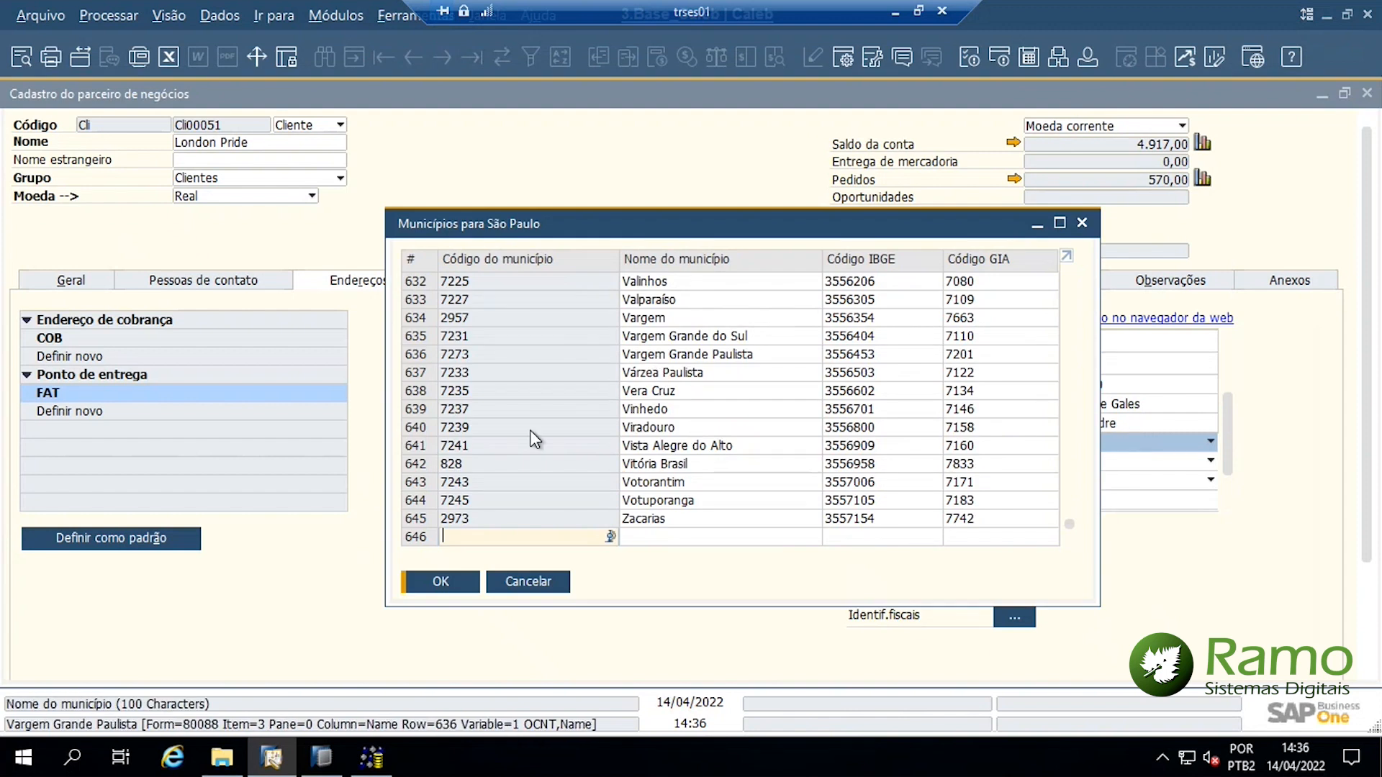
{"action": "key", "text": "Escape"}
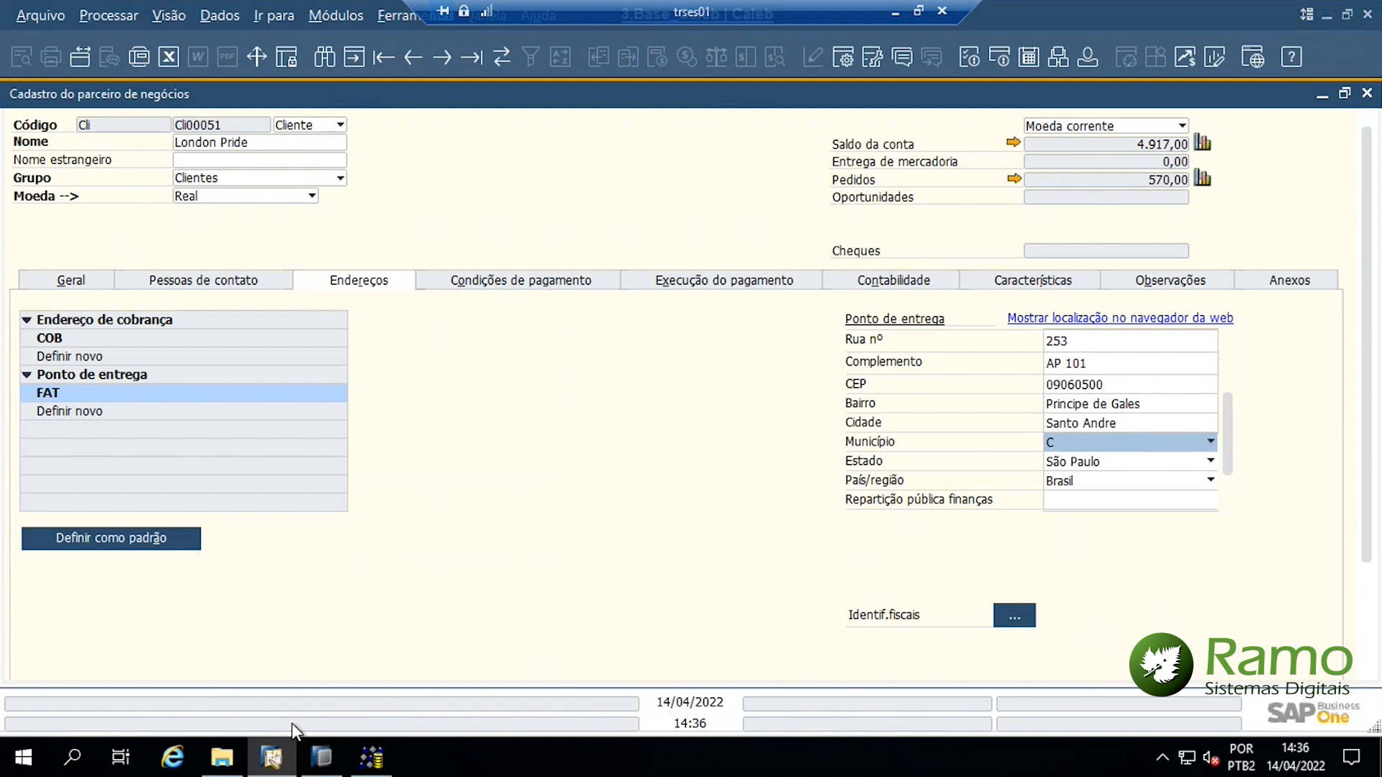
{"action": "left_click", "coordinate": [322, 757]}
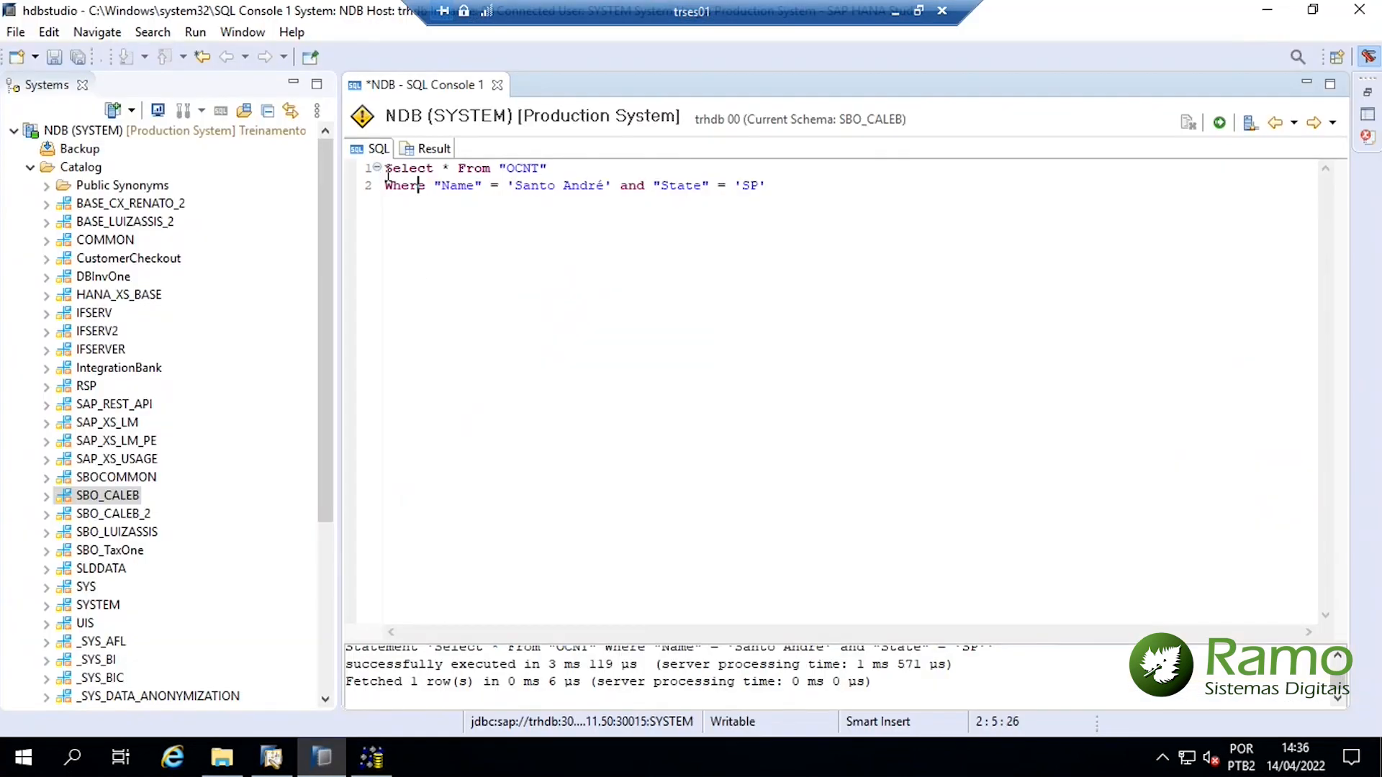
Review the OCNT query for Name 'Santo André' and State 'SP', then execute it with F8
{"action": "left_click_drag", "start_coordinate": [387, 170], "coordinate": [609, 186]}
{"action": "left_click", "coordinate": [478, 186]}
{"action": "left_click", "coordinate": [646, 198]}
{"action": "left_click_drag", "start_coordinate": [794, 191], "coordinate": [719, 178]}
{"action": "left_click", "coordinate": [816, 197]}
{"action": "key", "text": "F8"}
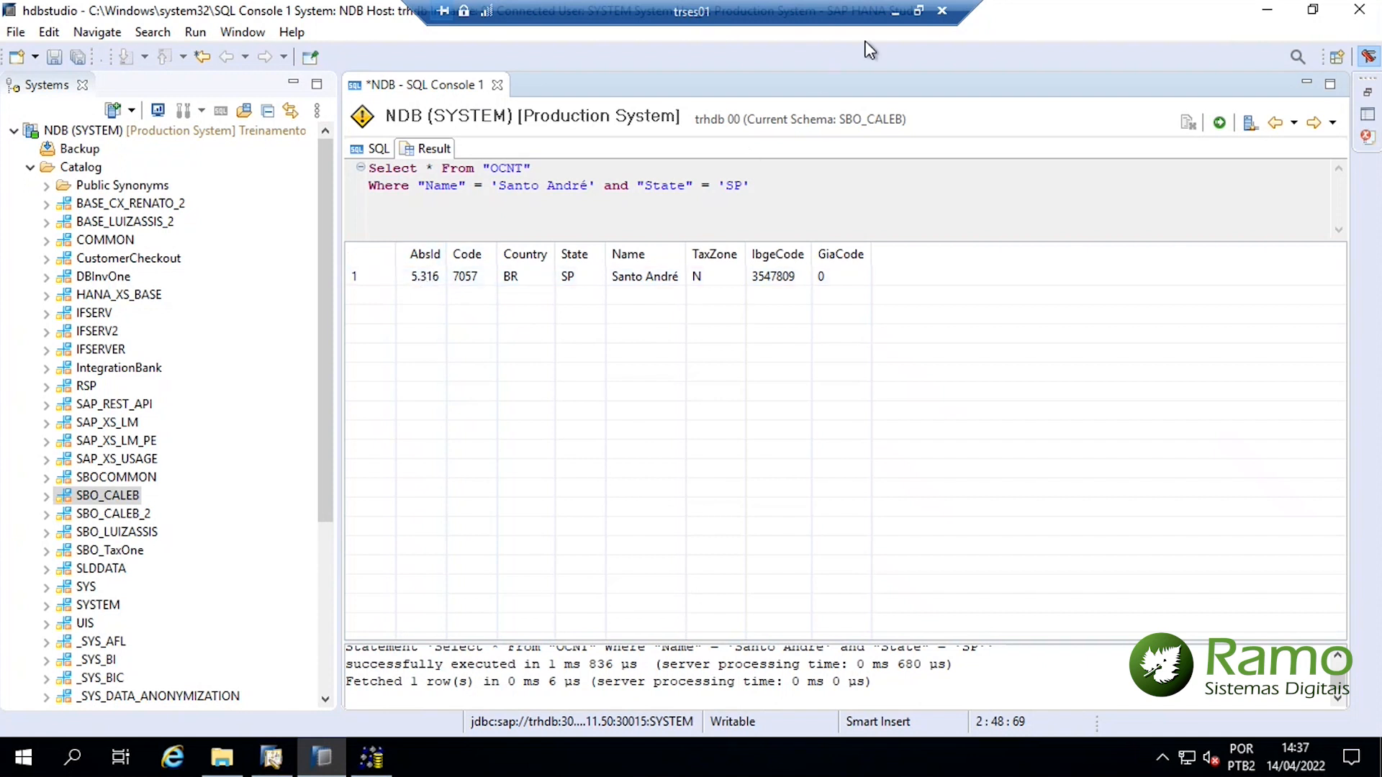
Enter municipality code 5316 in County cells H3 and H4 of the CRD1 sheet
{"action": "left_click", "coordinate": [896, 10]}
{"action": "left_click", "coordinate": [895, 283]}
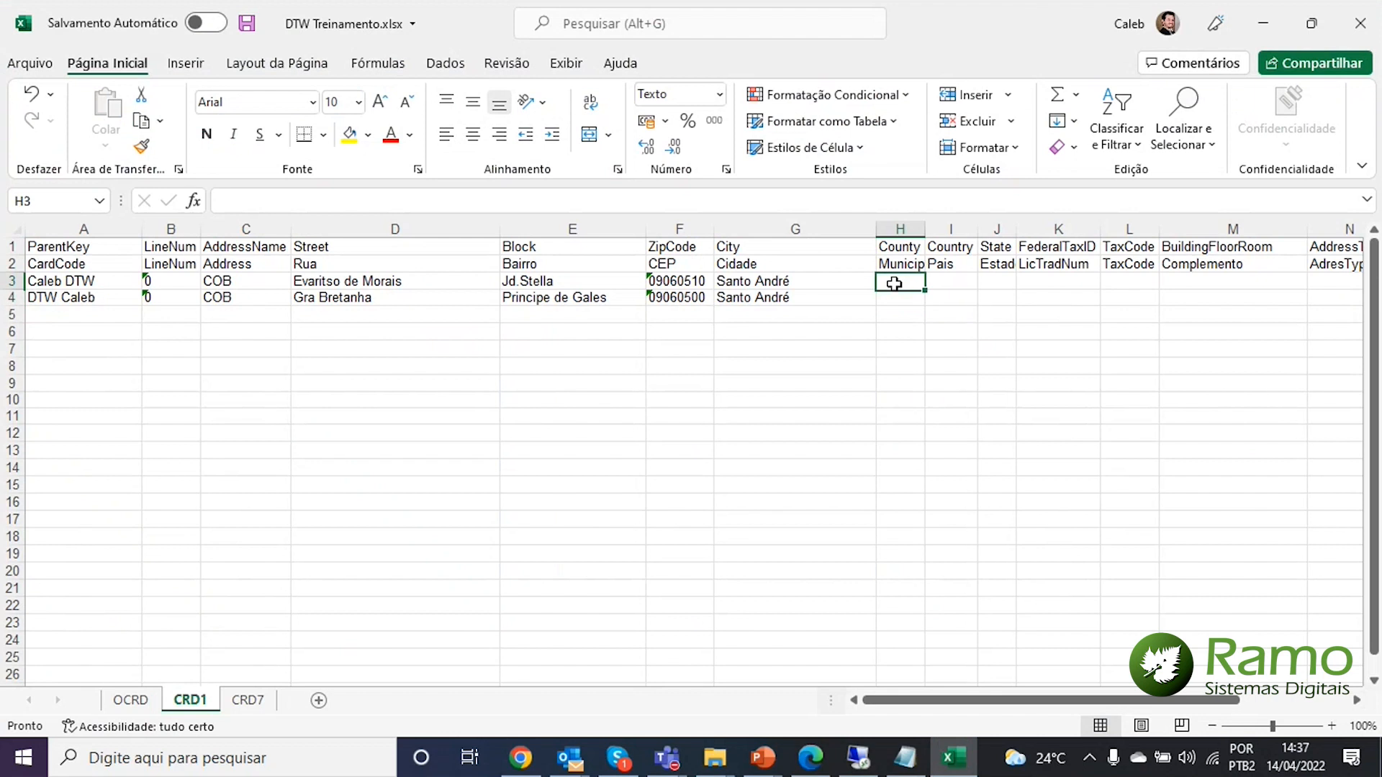
{"action": "type", "text": "5316"}
{"action": "key", "text": "Return"}
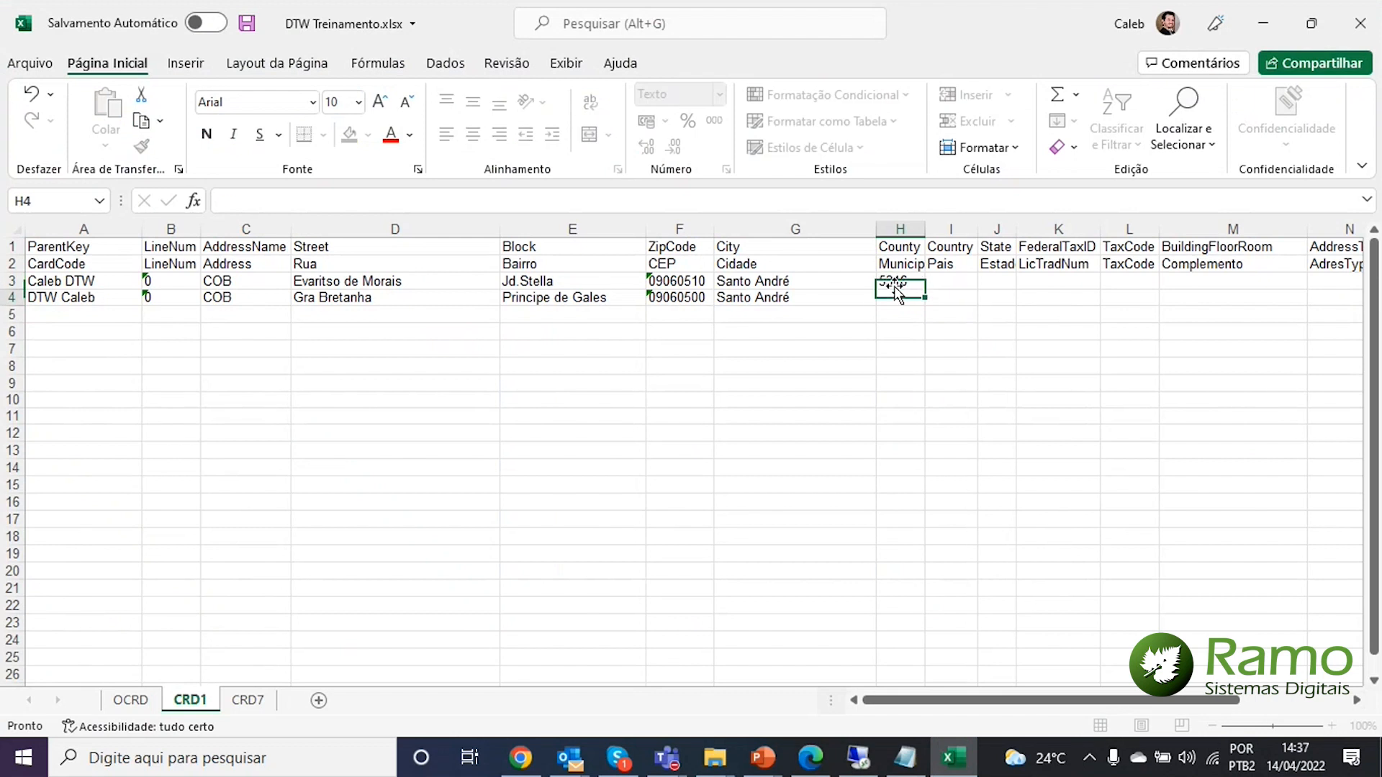
{"action": "type", "text": "5316"}
{"action": "key", "text": "Return"}
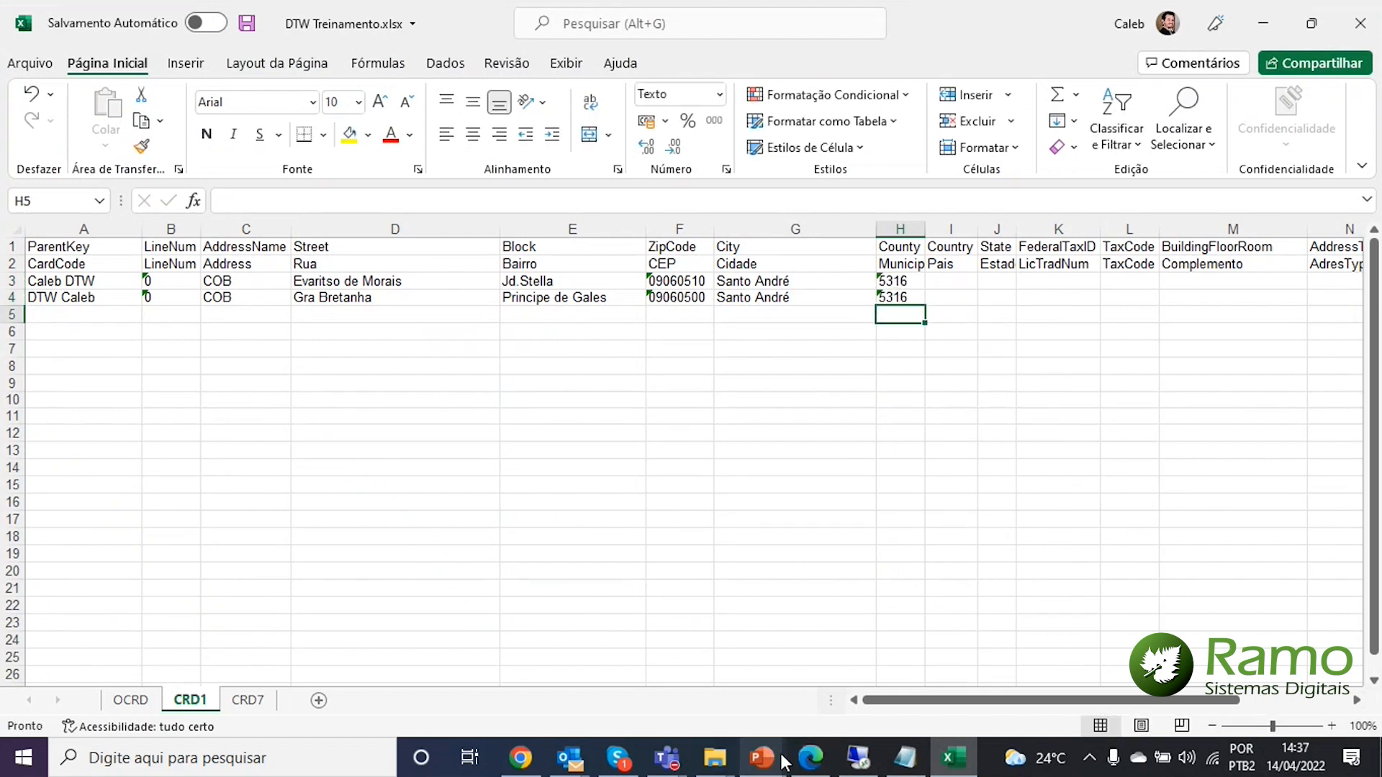
Change the OCNT query to 'Rio de Janeiro' and 'RJ' and run it, returning AbsId 3.656
{"action": "left_click", "coordinate": [859, 758]}
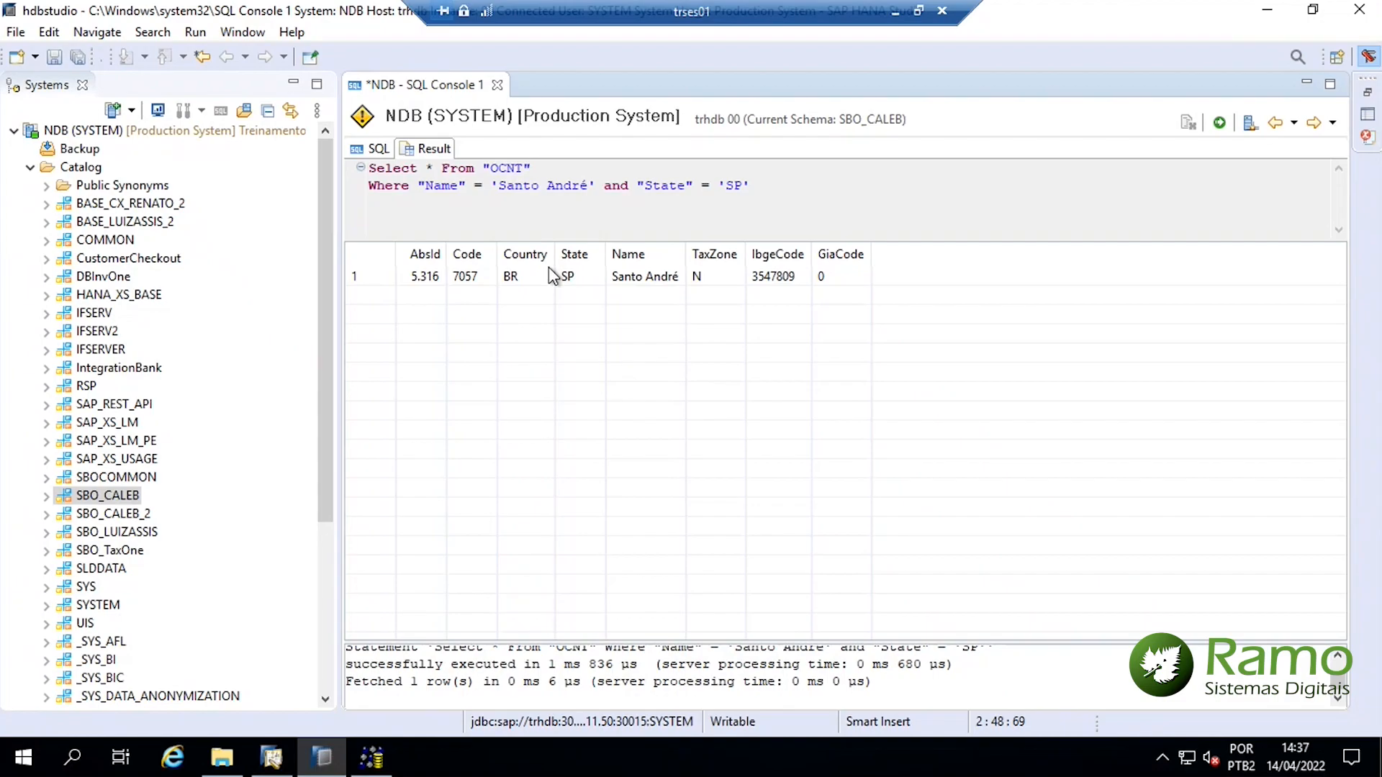
{"action": "left_click", "coordinate": [370, 149]}
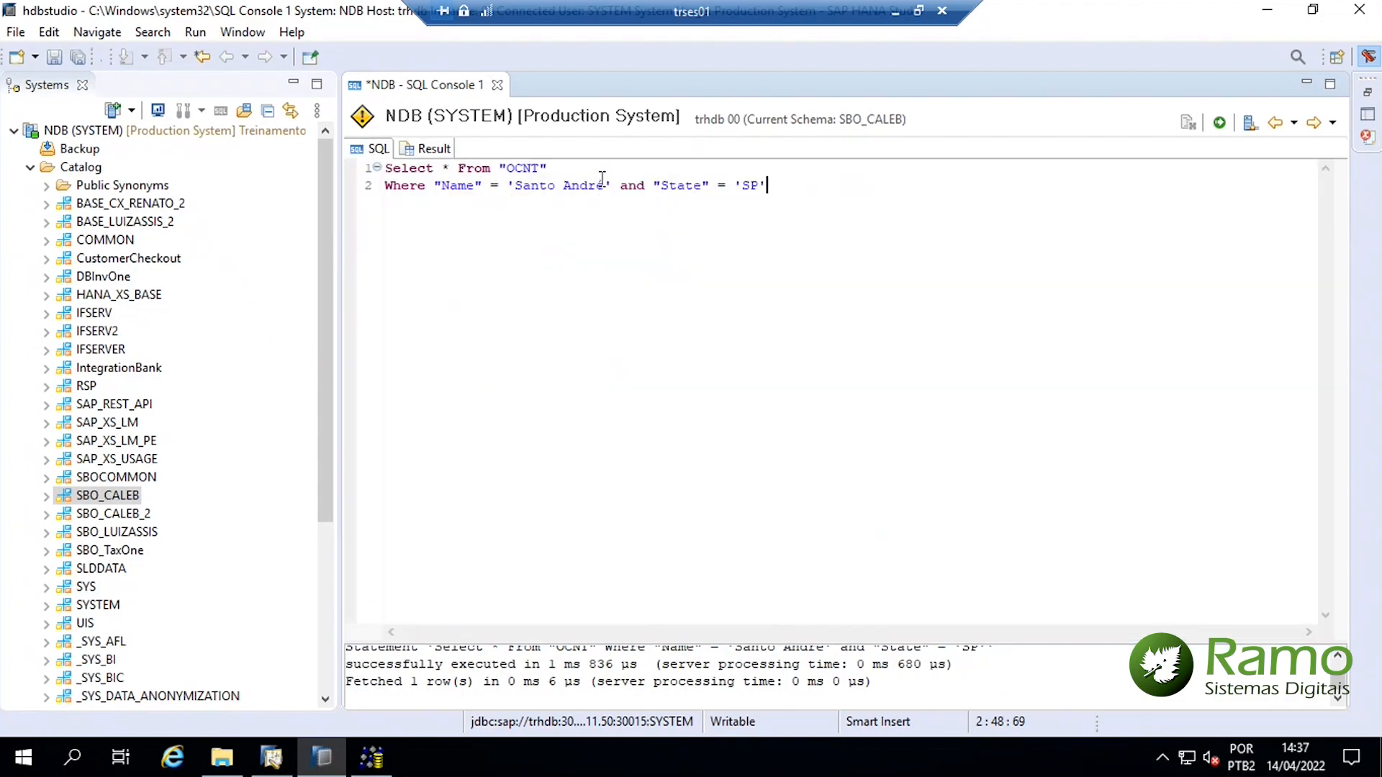
{"action": "left_click_drag", "start_coordinate": [605, 185], "coordinate": [518, 187]}
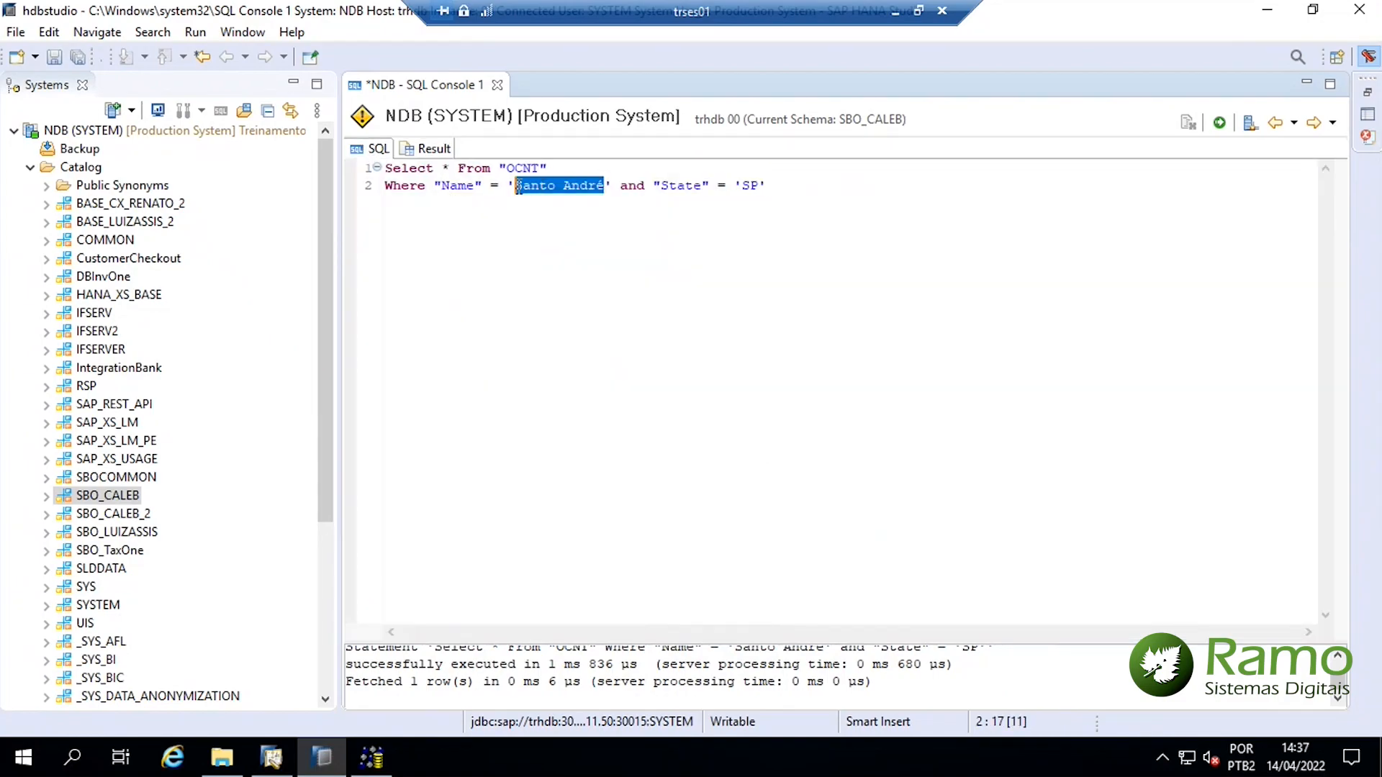
{"action": "type", "text": "Rio de Ja"}
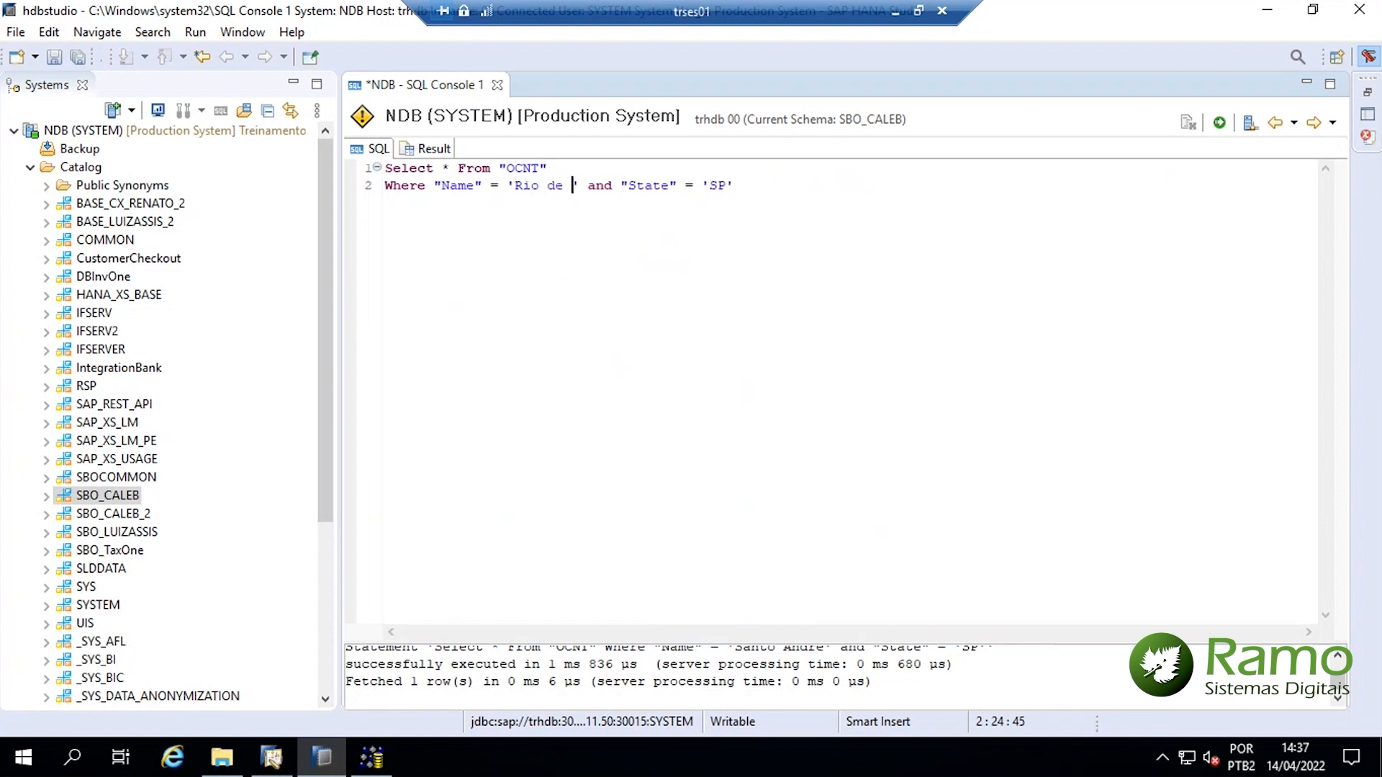
{"action": "type", "text": "neiro"}
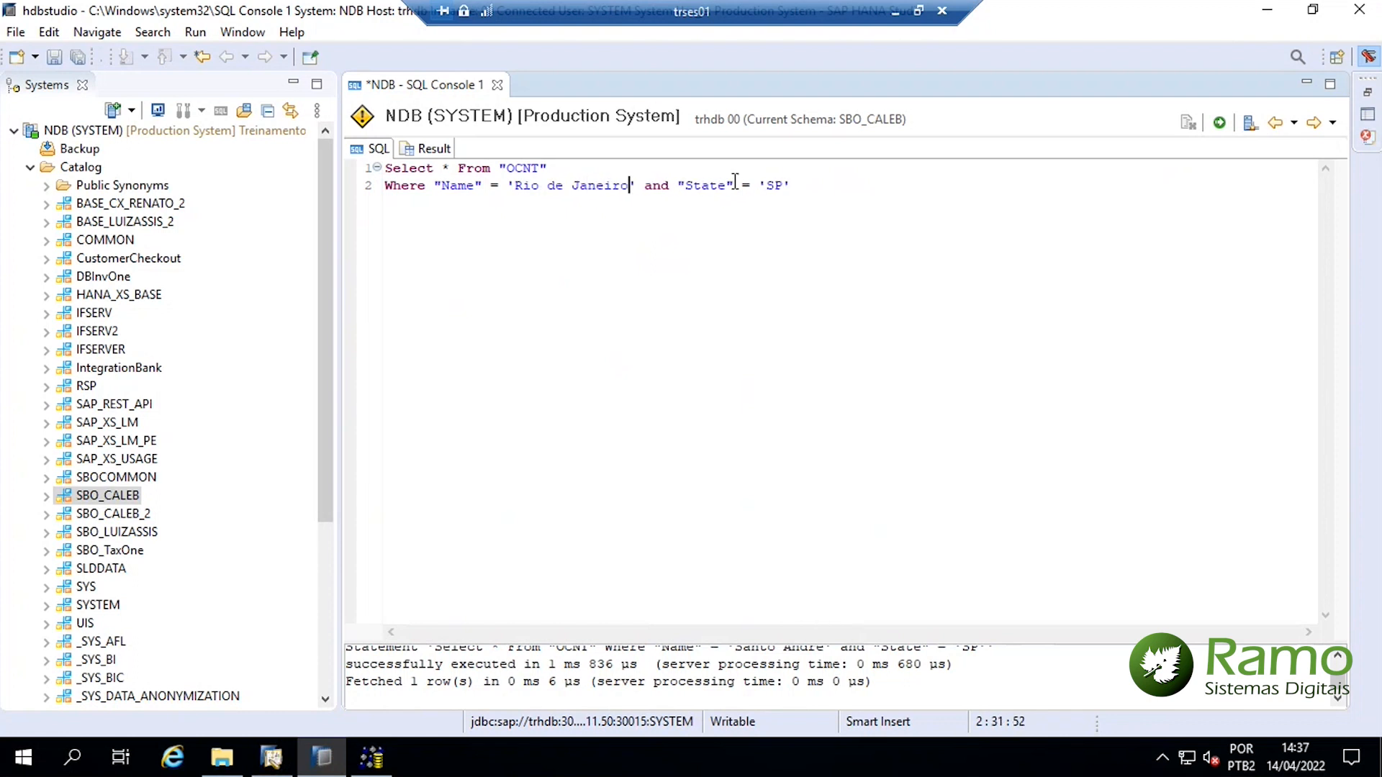
{"action": "left_click", "coordinate": [784, 184]}
{"action": "key", "text": "BackSpace"}
{"action": "key", "text": "BackSpace"}
{"action": "type", "text": "RJ'"}
{"action": "key", "text": "F8"}
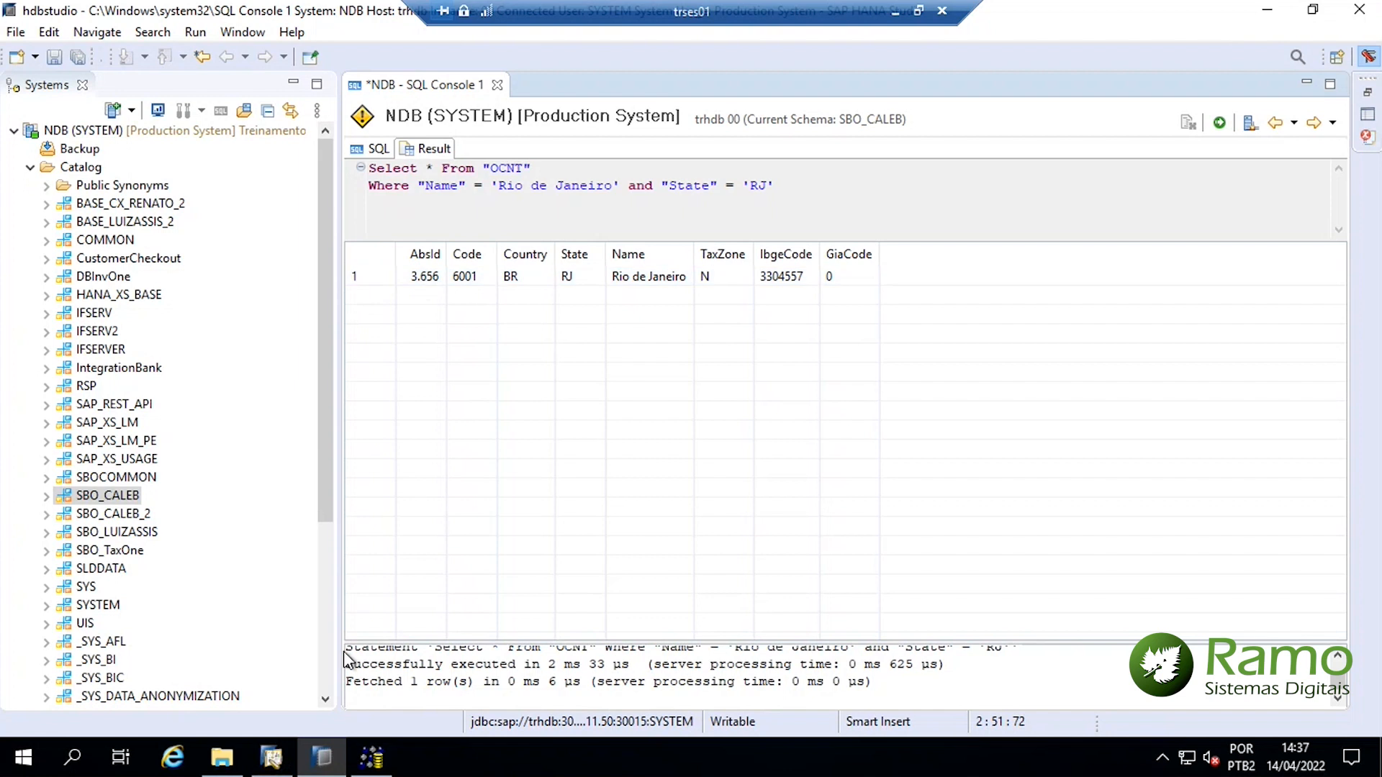
{"action": "left_click", "coordinate": [898, 15]}
{"action": "left_click", "coordinate": [903, 293]}
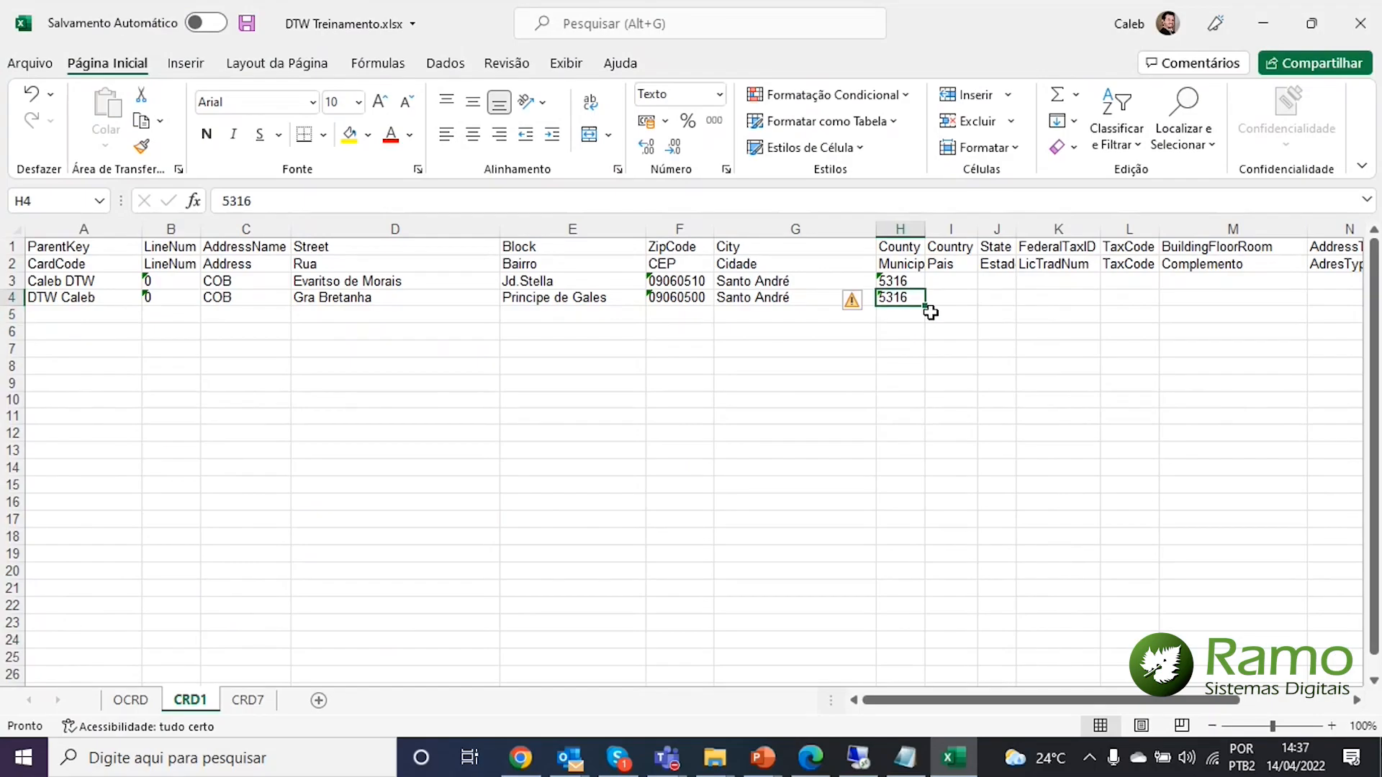
Correct row 4's County to 3656 and set Country BR for both address rows
{"action": "type", "text": "3656"}
{"action": "key", "text": "ctrl+Return"}
{"action": "key", "text": "Right"}
{"action": "key", "text": "Up"}
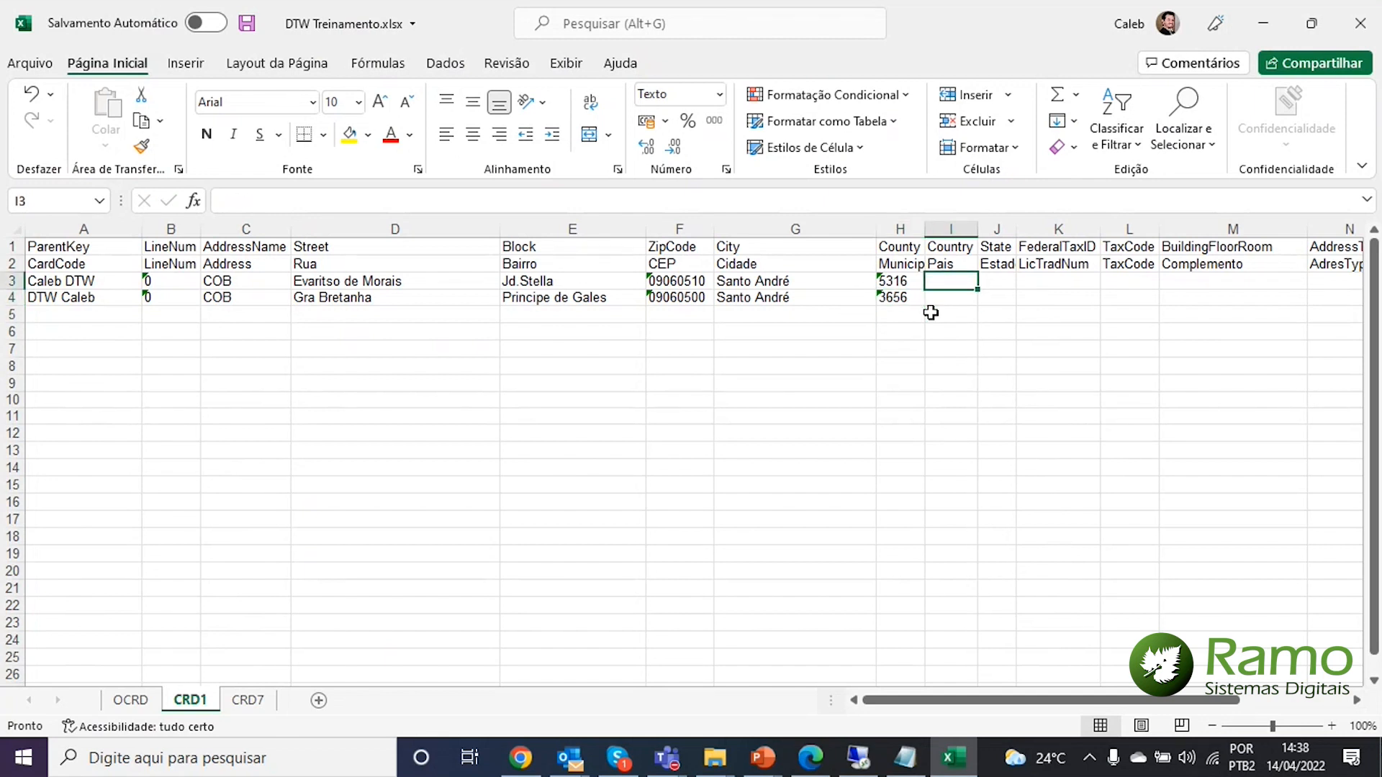
{"action": "type", "text": "BR"}
{"action": "key", "text": "Return"}
{"action": "type", "text": "BR"}
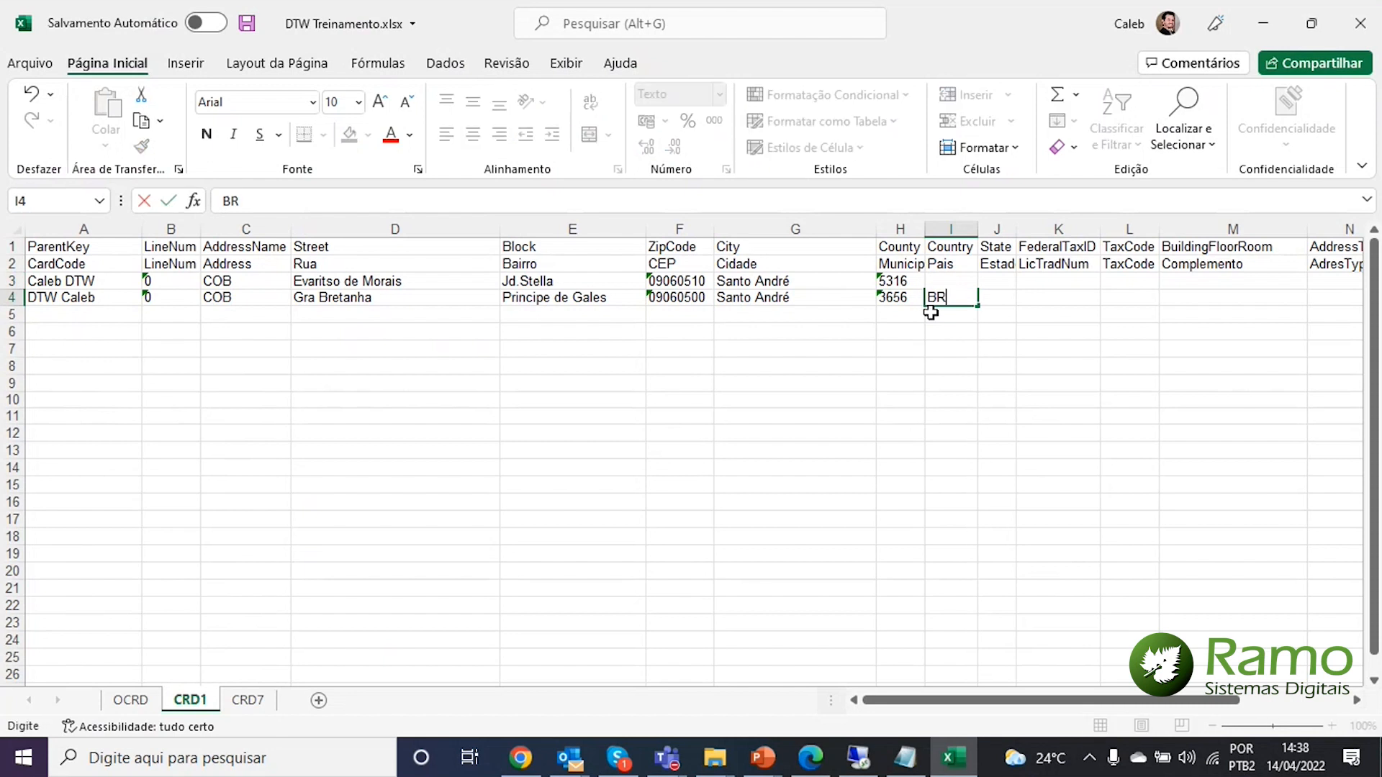
{"action": "key", "text": "Return"}
Set State SP for the first address and RJ for the second
{"action": "key", "text": "Up"}
{"action": "key", "text": "Up"}
{"action": "key", "text": "Right"}
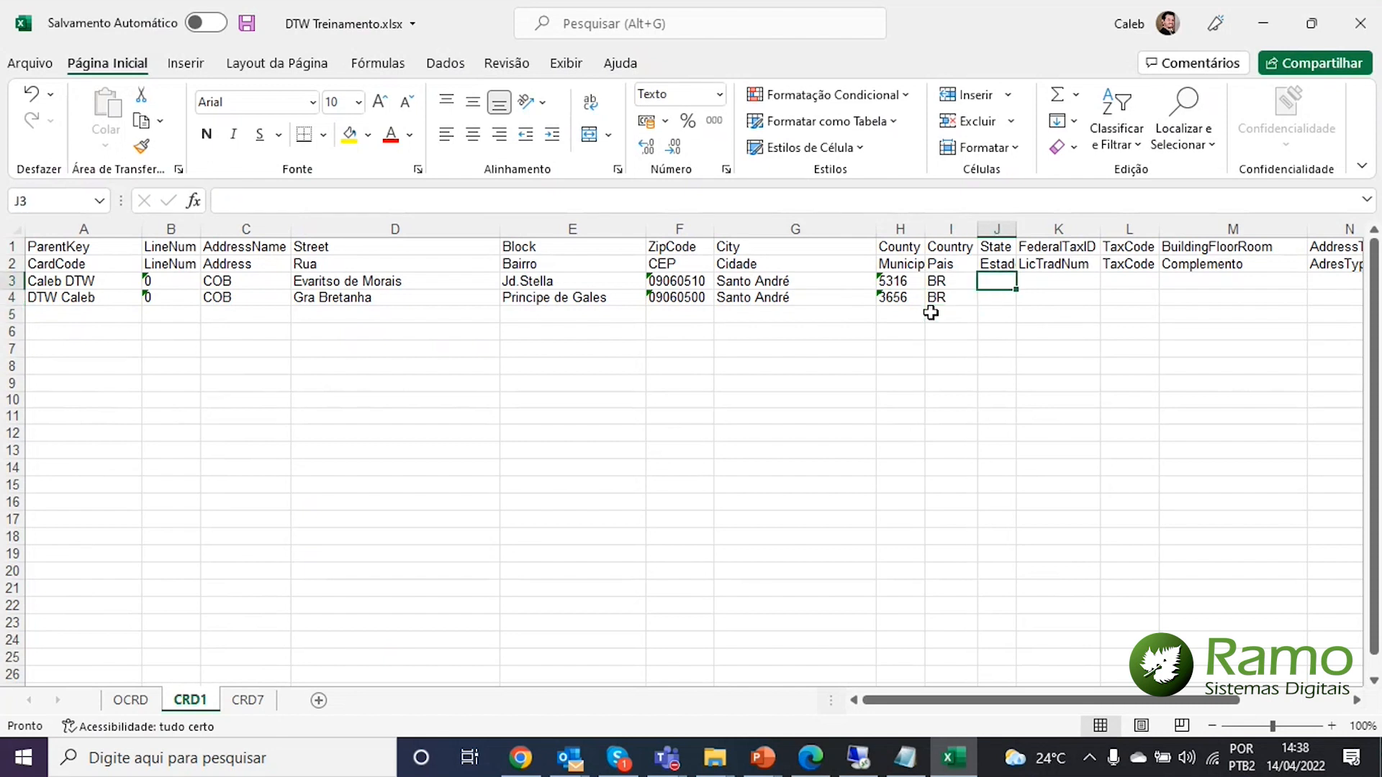
{"action": "type", "text": "SP"}
{"action": "key", "text": "Return"}
{"action": "type", "text": "RJ"}
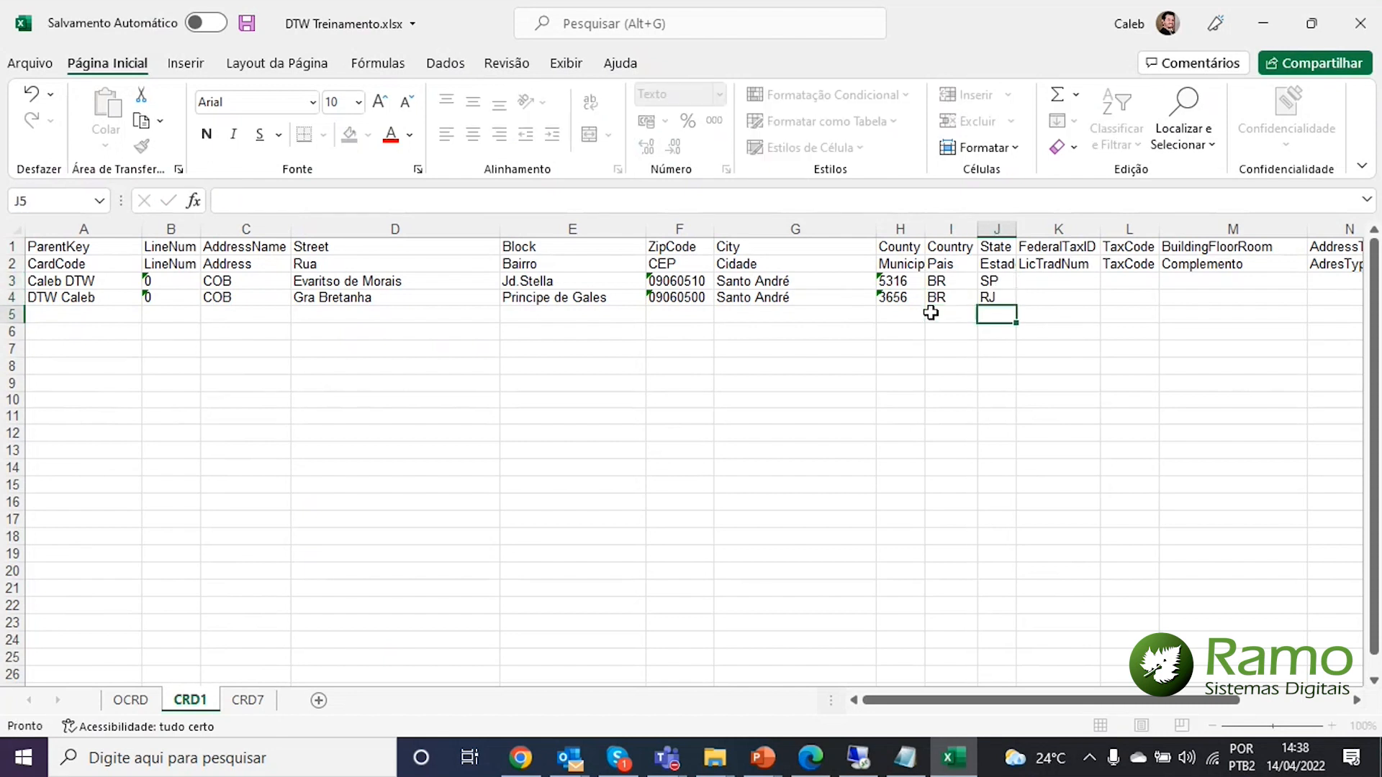
{"action": "key", "text": "Right"}
{"action": "key", "text": "Right"}
{"action": "key", "text": "Right"}
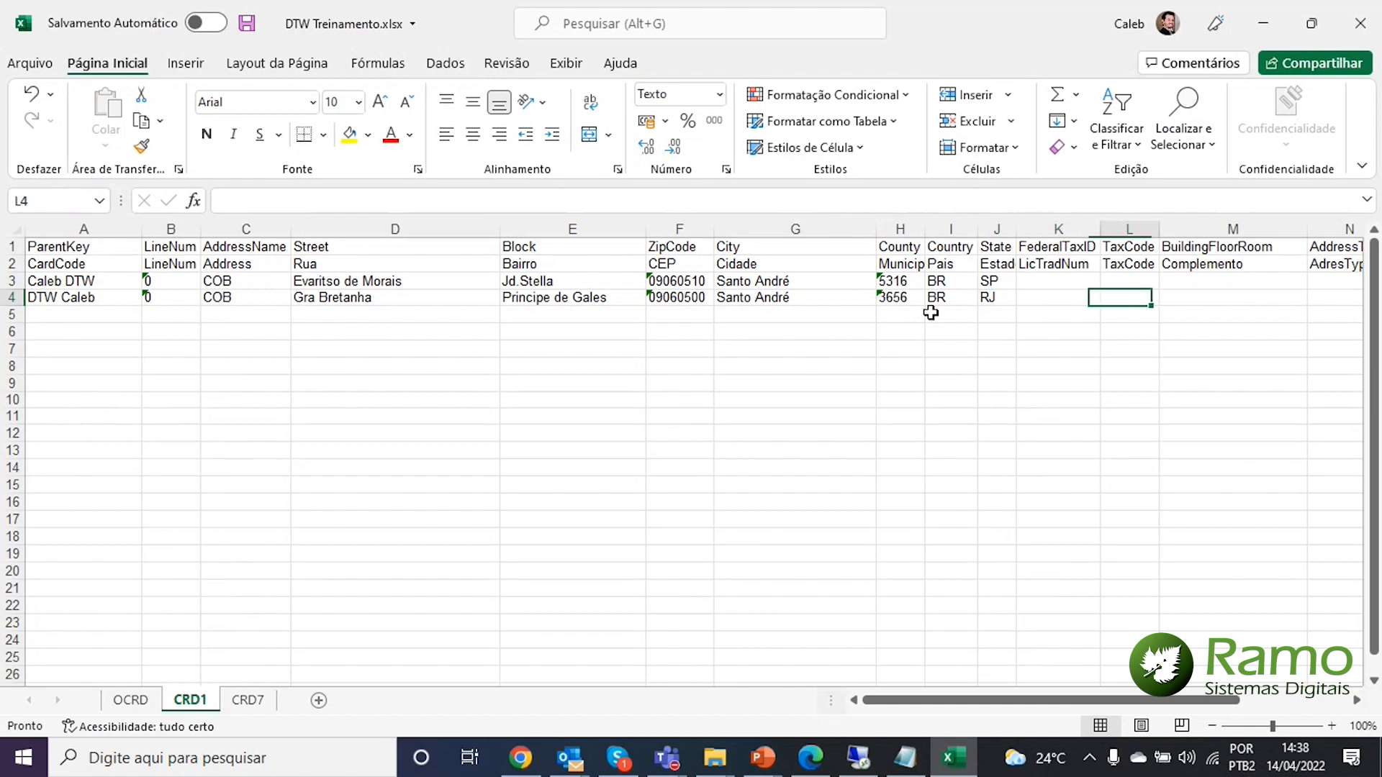
{"action": "key", "text": "Up"}
Enter complements CASA and Apto 75 for the two addresses
{"action": "type", "text": "CASA"}
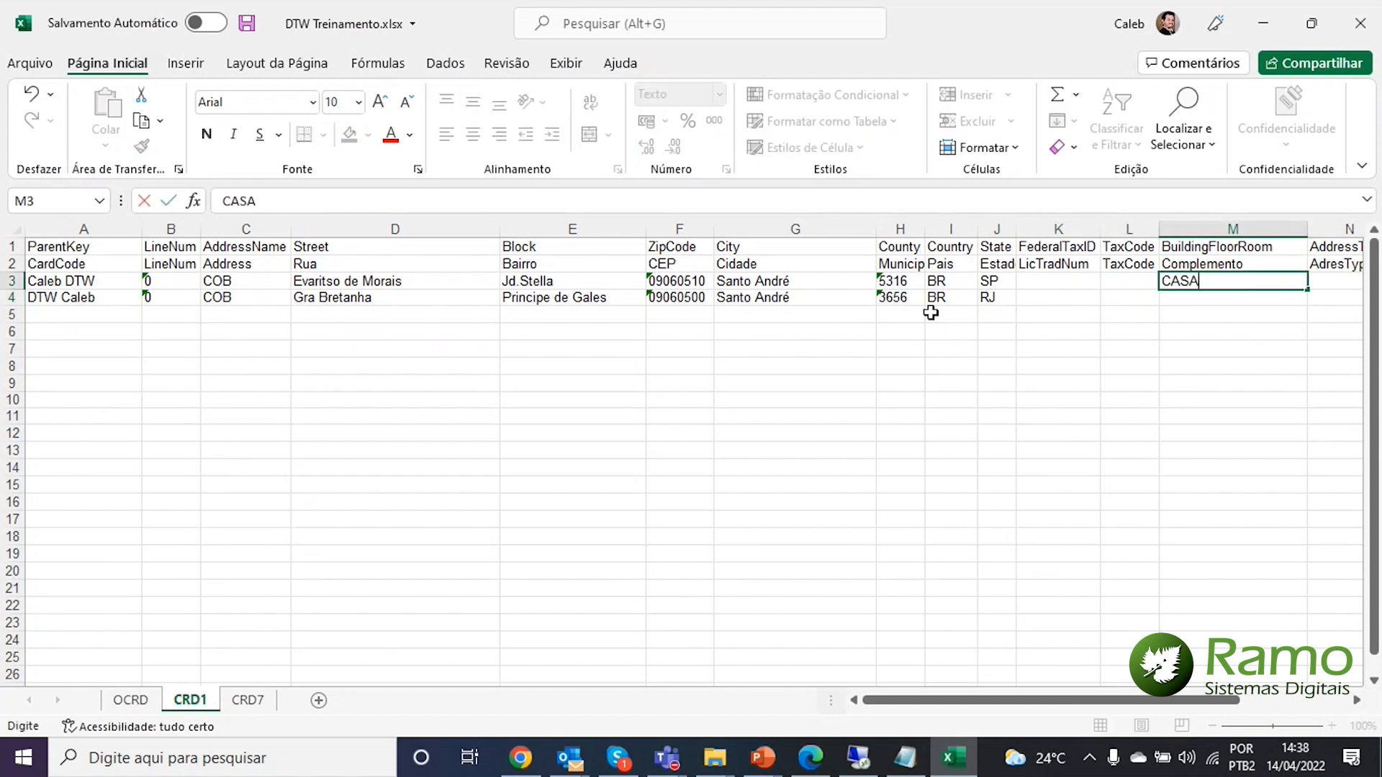
{"action": "key", "text": "Return"}
{"action": "type", "text": "Apto "}
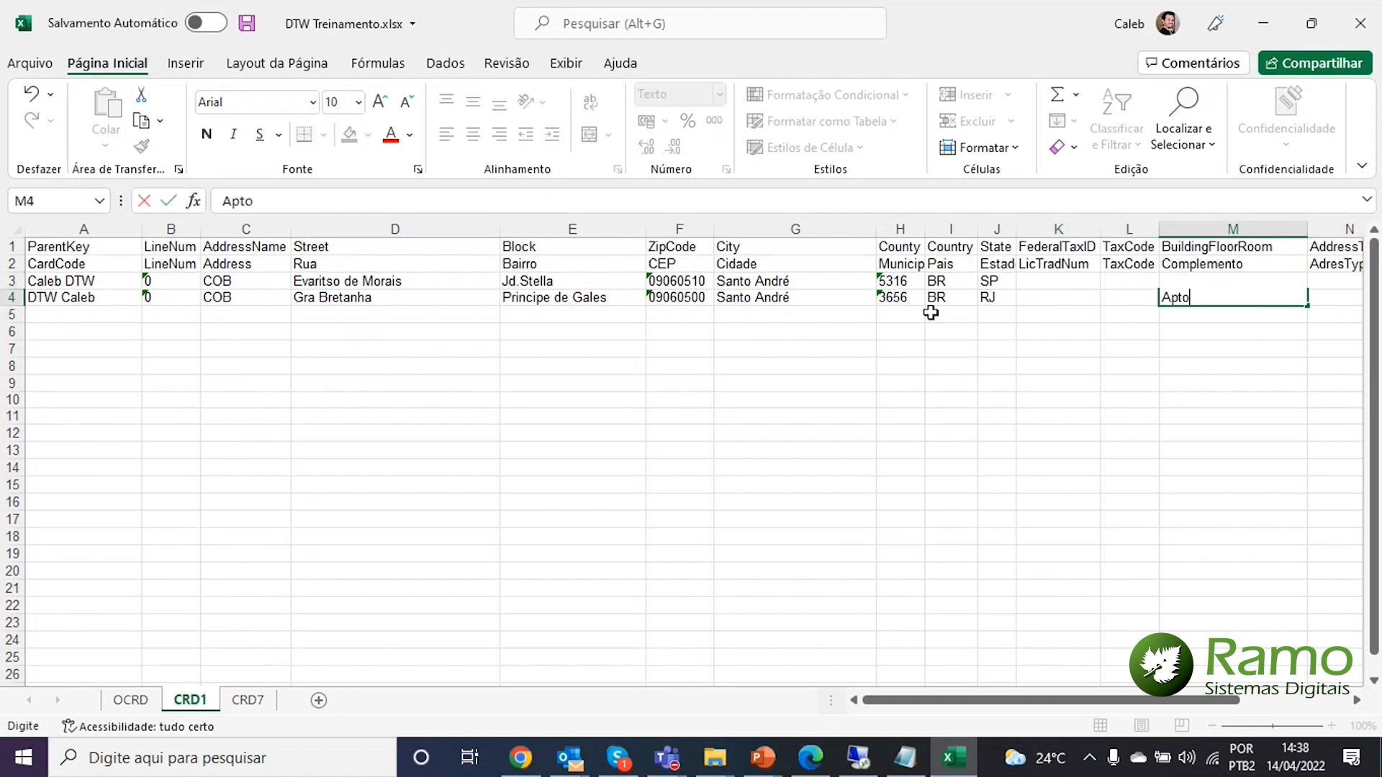
{"action": "type", "text": "75"}
{"action": "key", "text": "Return"}
{"action": "key", "text": "Up"}
{"action": "key", "text": "Right"}
{"action": "key", "text": "Right"}
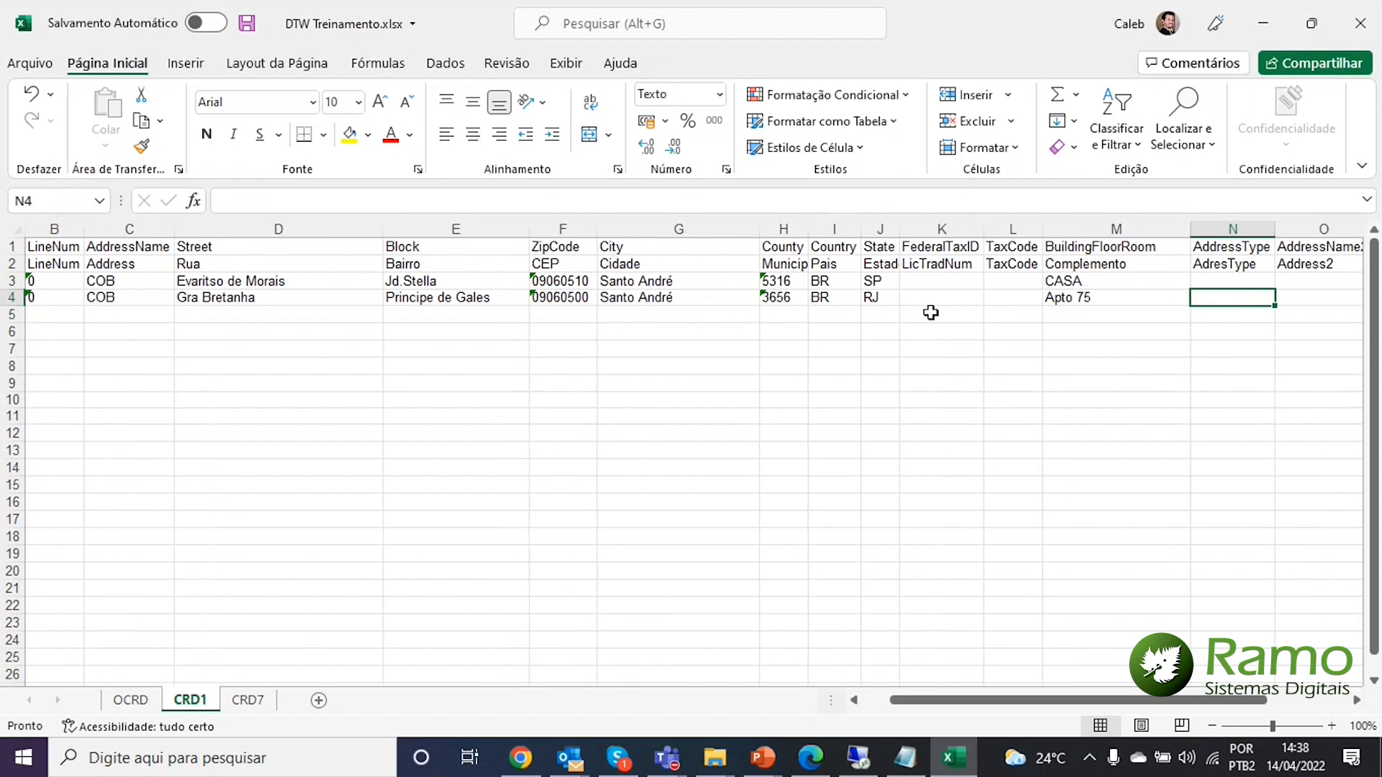
Enter street types Rua and Avenida for the two CRD1 addresses
{"action": "key", "text": "Right"}
{"action": "key", "text": "Right"}
{"action": "key", "text": "Right"}
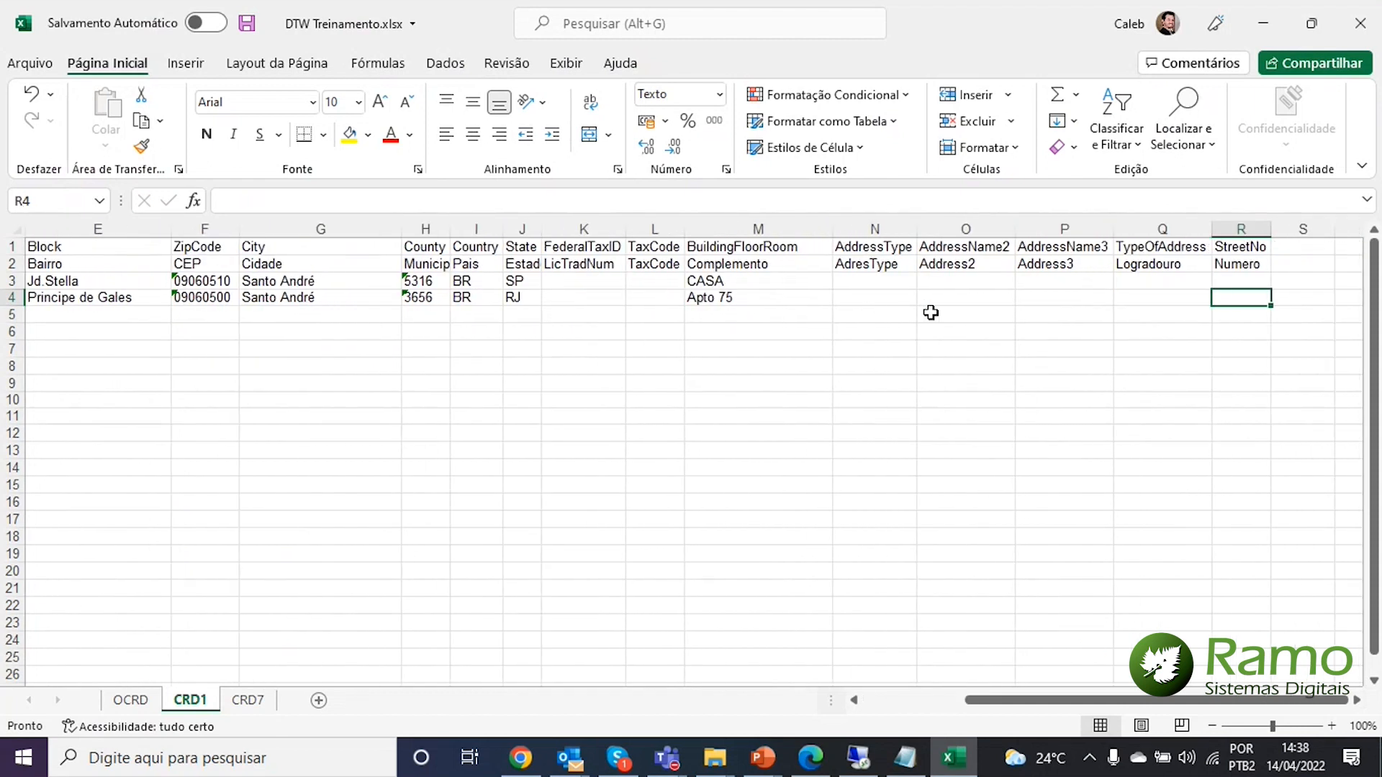
{"action": "key", "text": "Left"}
{"action": "key", "text": "Up"}
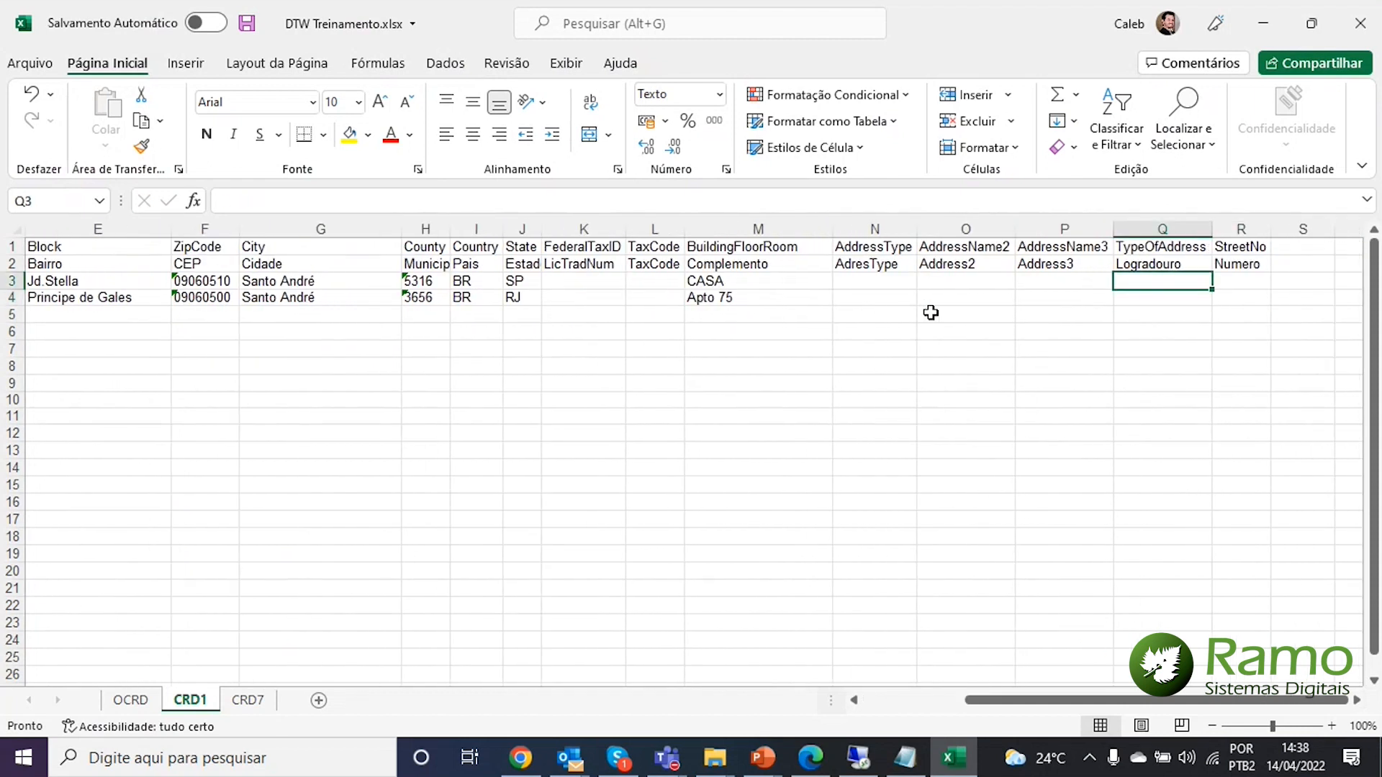
{"action": "type", "text": "Rua"}
{"action": "key", "text": "Return"}
{"action": "type", "text": "Av"}
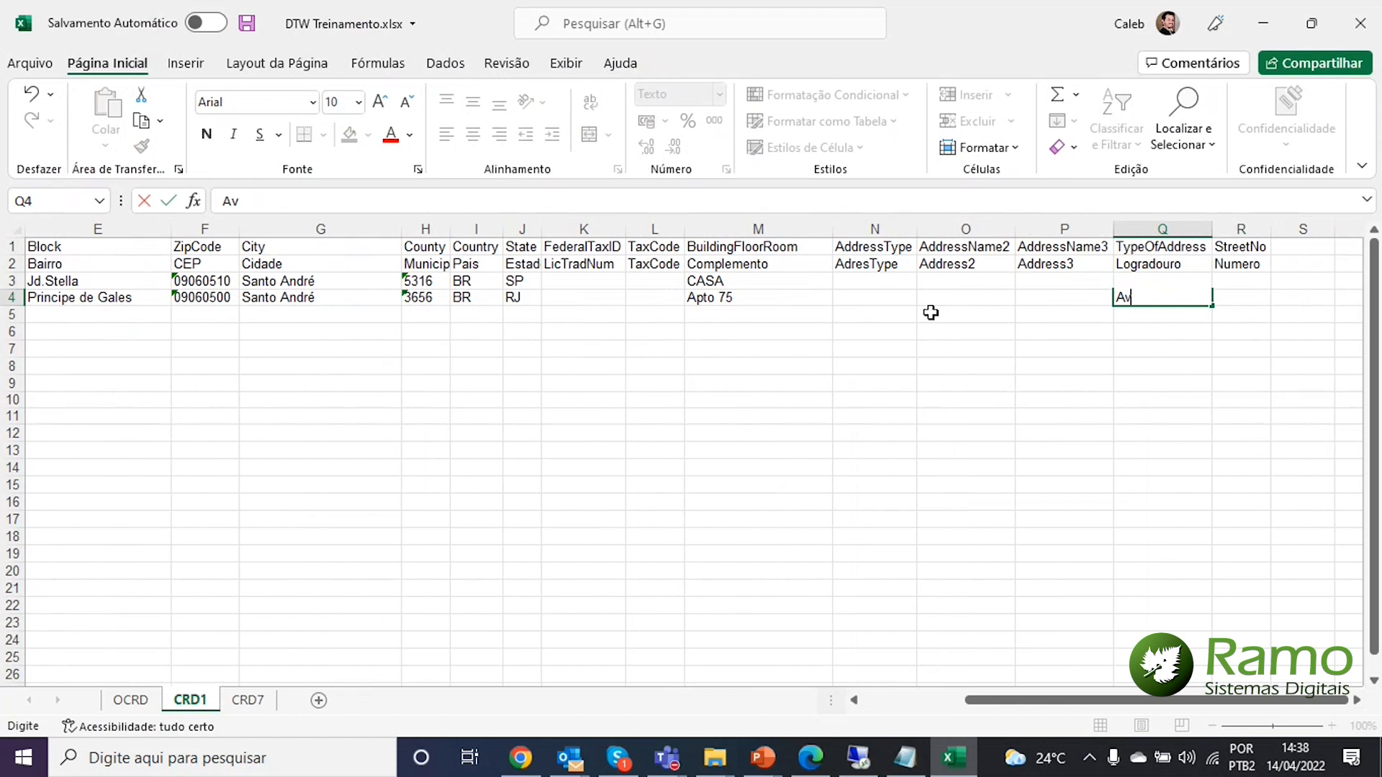
{"action": "type", "text": "enid"}
{"action": "type", "text": "a"}
{"action": "key", "text": "Return"}
Enter street numbers 253 and 121 for the two addresses
{"action": "key", "text": "Up"}
{"action": "key", "text": "Right"}
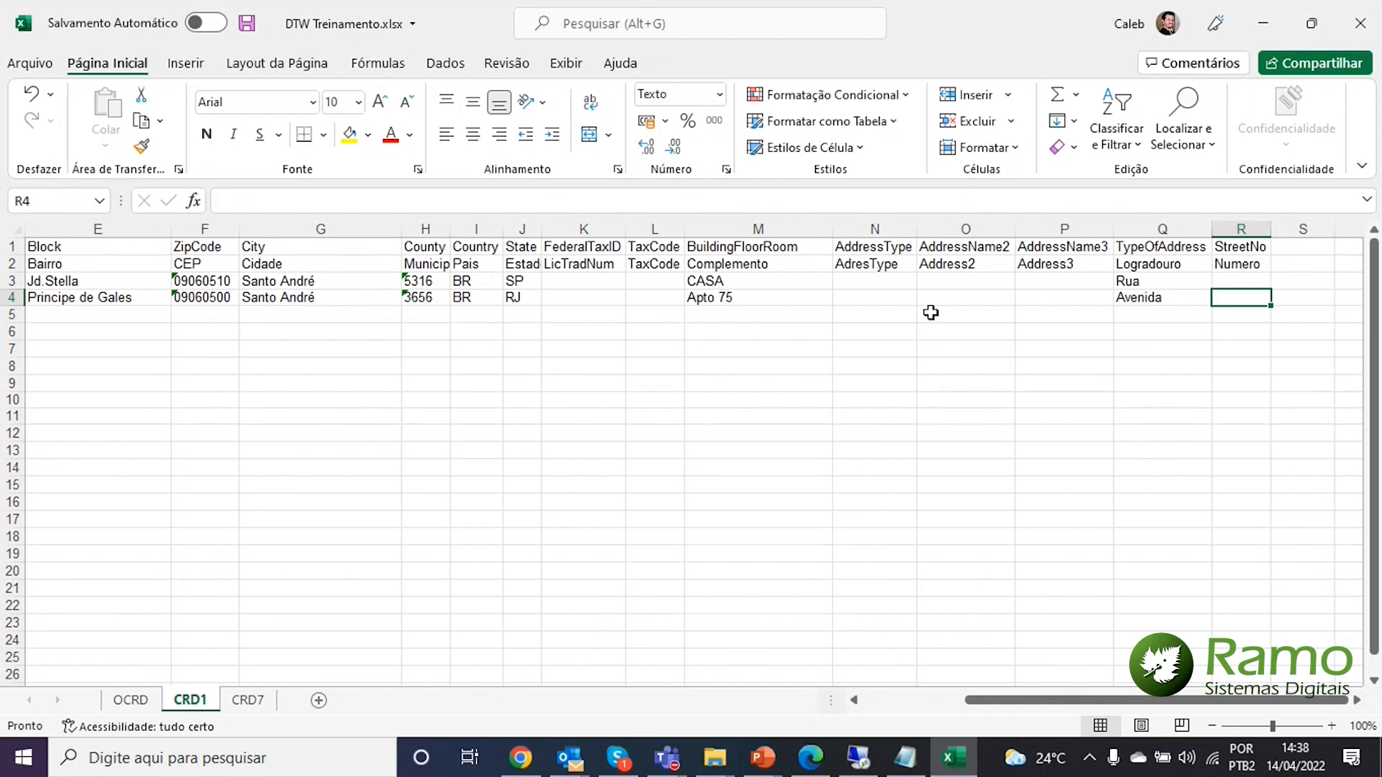
{"action": "key", "text": "Up"}
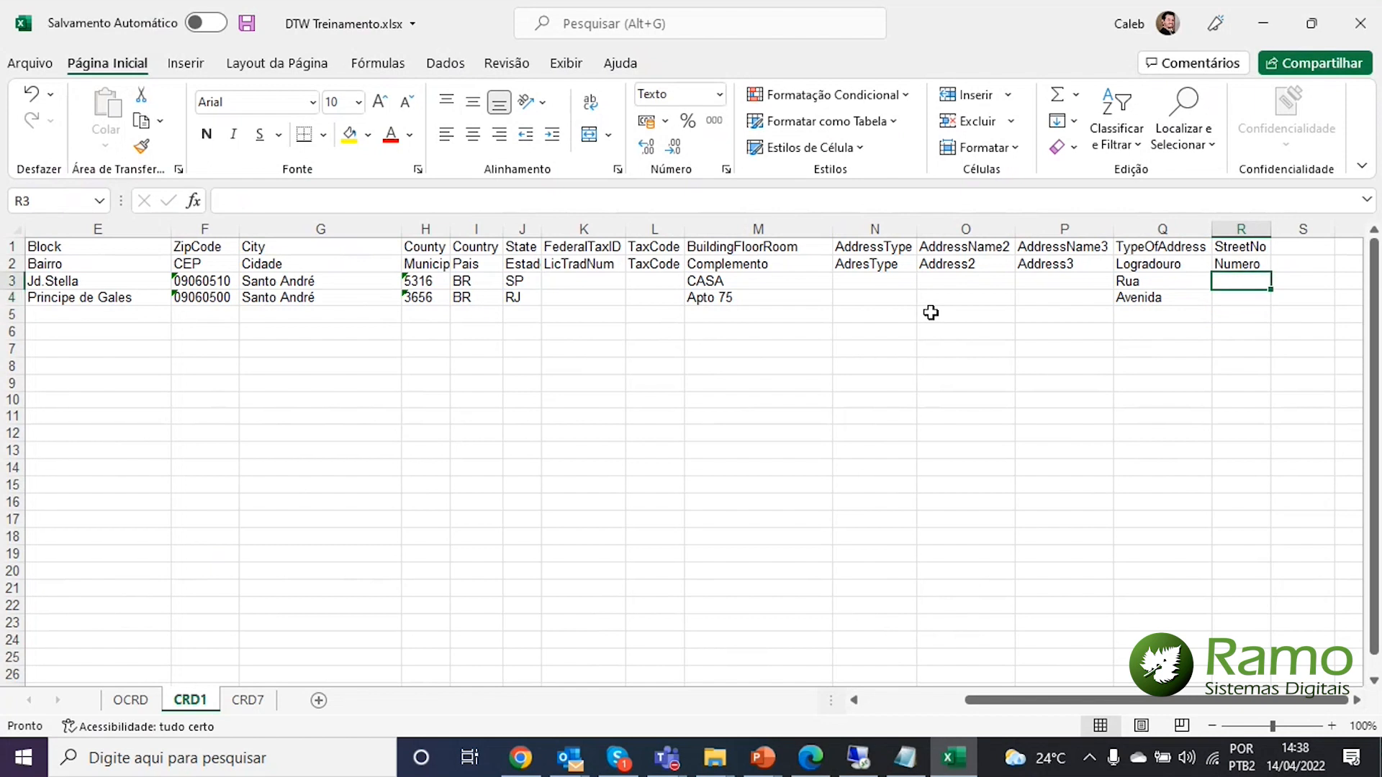
{"action": "type", "text": "253"}
{"action": "key", "text": "Return"}
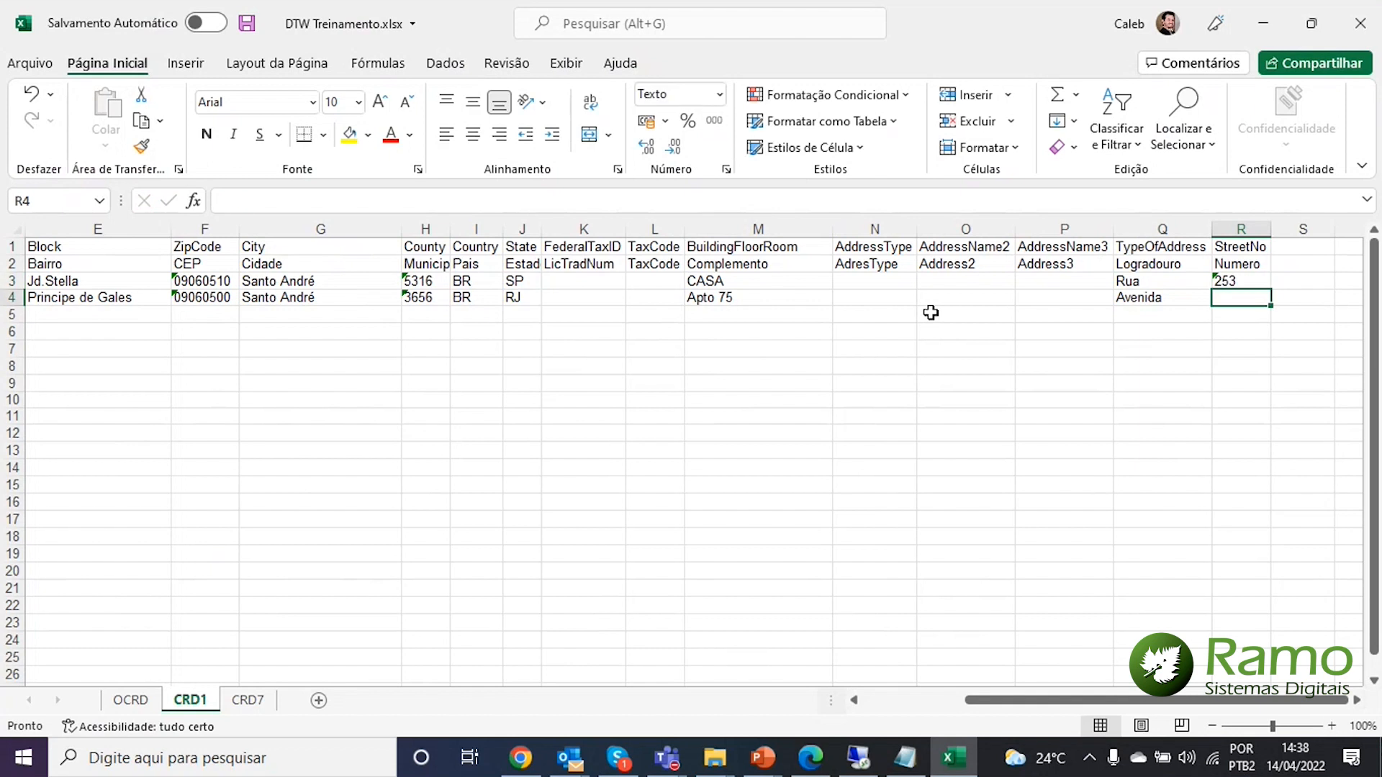
{"action": "type", "text": "121"}
{"action": "key", "text": "Return"}
Set AddressType B for both CRD1 address rows
{"action": "key", "text": "Up"}
{"action": "key", "text": "Left"}
{"action": "key", "text": "Left"}
{"action": "key", "text": "Left"}
{"action": "key", "text": "Left"}
{"action": "key", "text": "Left"}
{"action": "key", "text": "Left"}
{"action": "key", "text": "Left"}
{"action": "key", "text": "Left"}
{"action": "key", "text": "Left"}
{"action": "key", "text": "Left"}
{"action": "key", "text": "Left"}
{"action": "key", "text": "Left"}
{"action": "key", "text": "Left"}
{"action": "key", "text": "Left"}
{"action": "key", "text": "Left"}
{"action": "key", "text": "Left"}
{"action": "key", "text": "Left"}
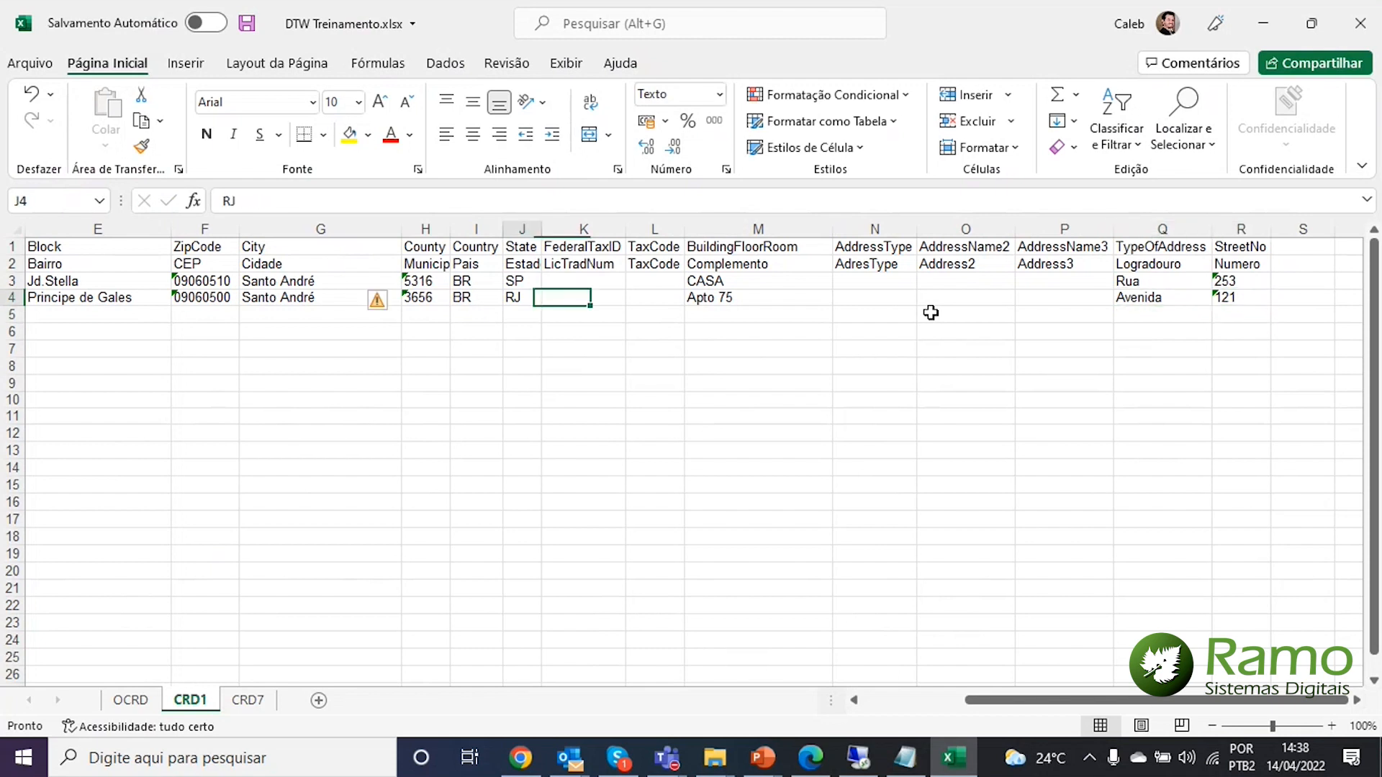
{"action": "key", "text": "Right"}
{"action": "key", "text": "Left"}
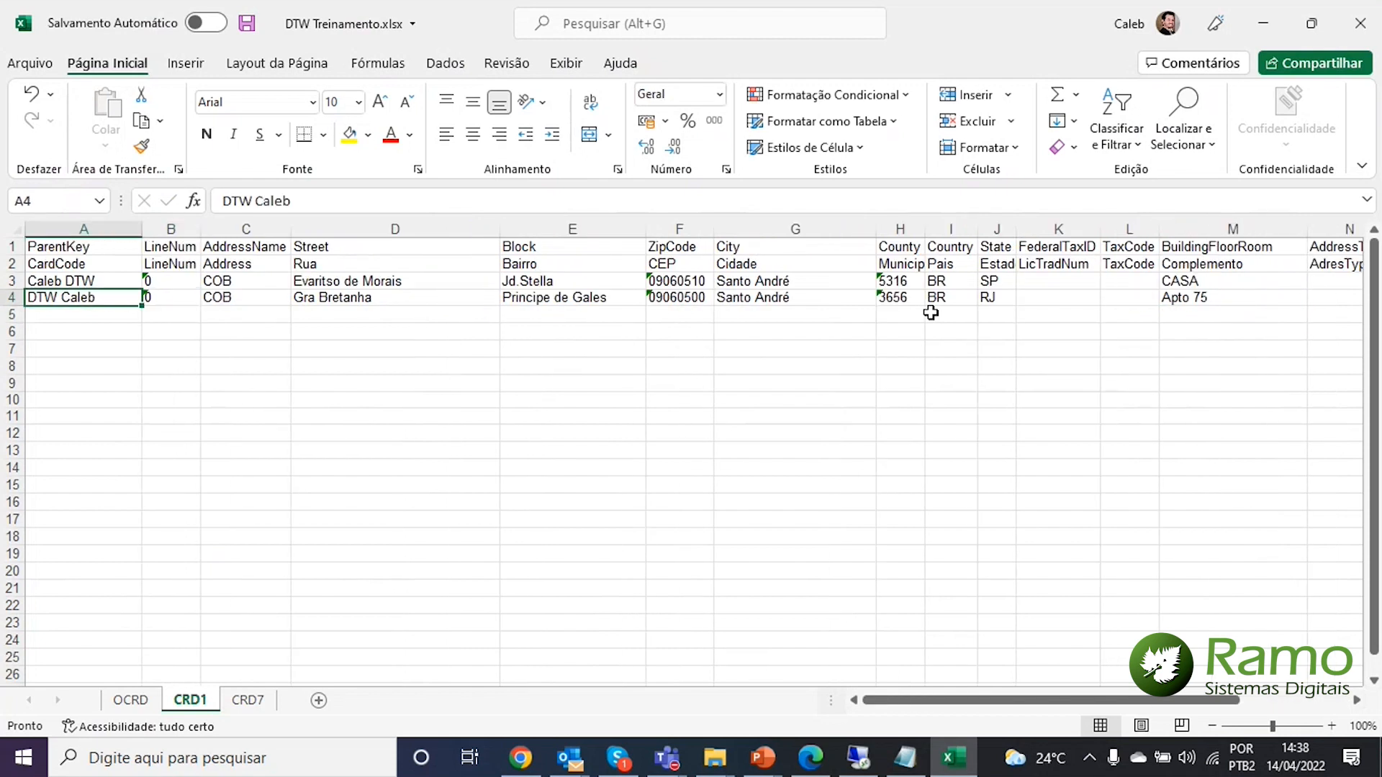
{"action": "key", "text": "Right"}
{"action": "key", "text": "Right"}
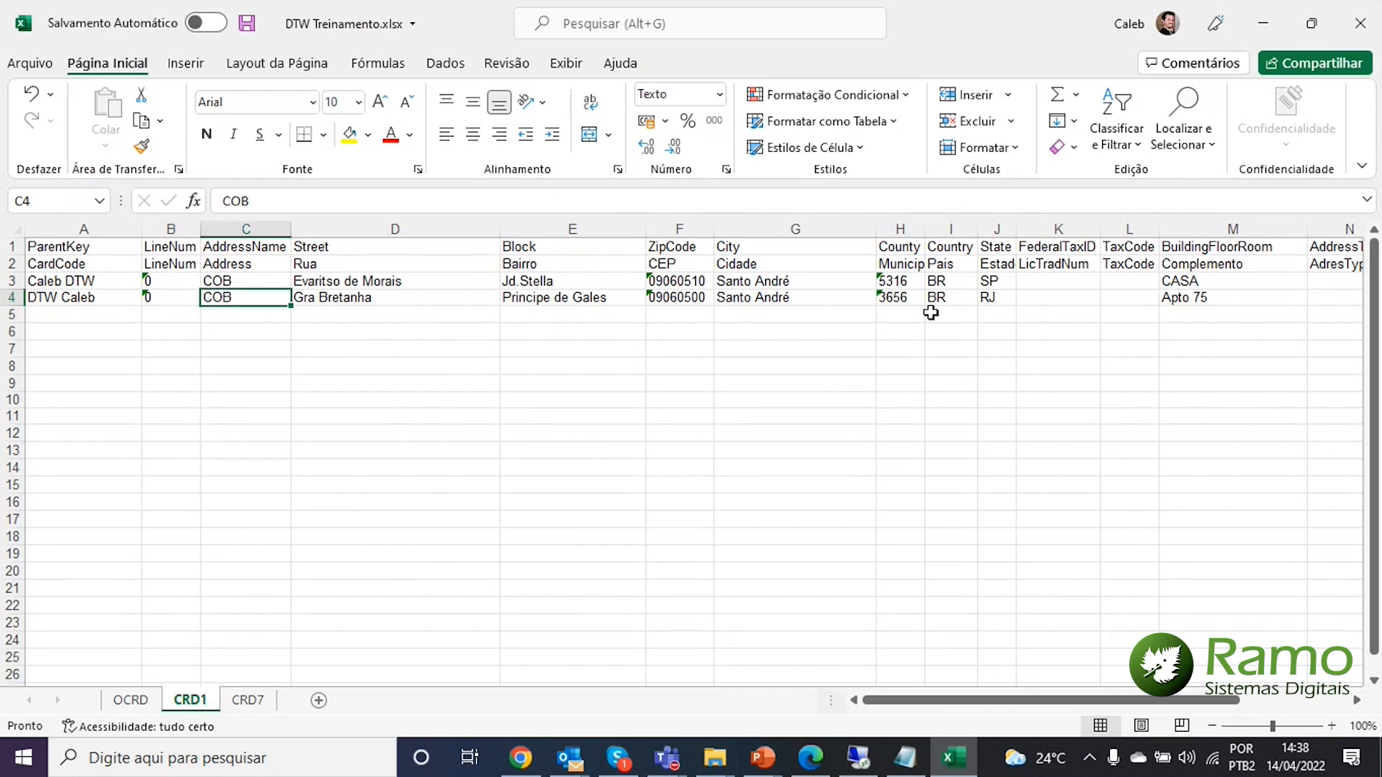
{"action": "key", "text": "Up"}
{"action": "key", "text": "Down"}
{"action": "key", "text": "Right"}
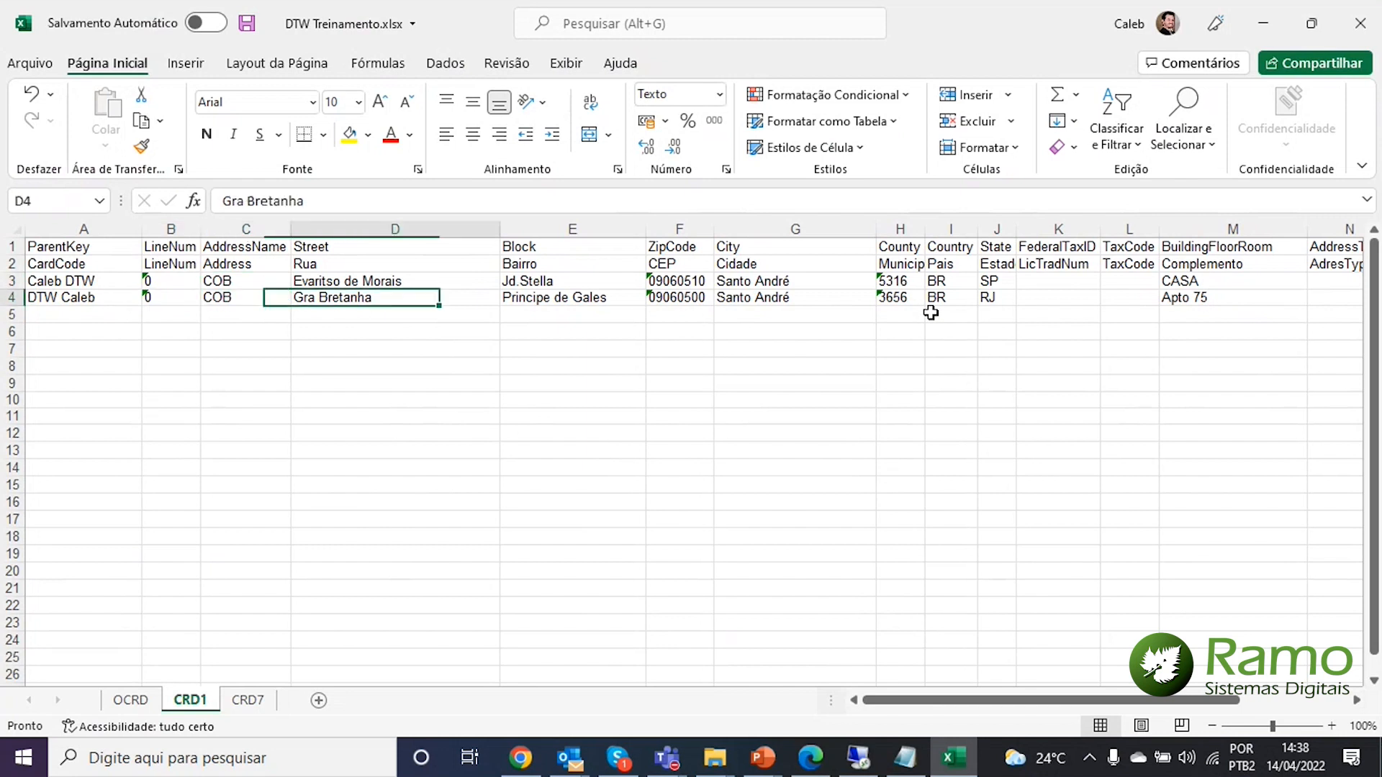
{"action": "key", "text": "Right"}
{"action": "key", "text": "Right"}
{"action": "key", "text": "Right"}
{"action": "key", "text": "Right"}
{"action": "key", "text": "Right"}
{"action": "key", "text": "Right"}
{"action": "key", "text": "Right"}
{"action": "key", "text": "Right"}
{"action": "key", "text": "Right"}
{"action": "key", "text": "Right"}
{"action": "key", "text": "Right"}
{"action": "key", "text": "Left"}
{"action": "key", "text": "Up"}
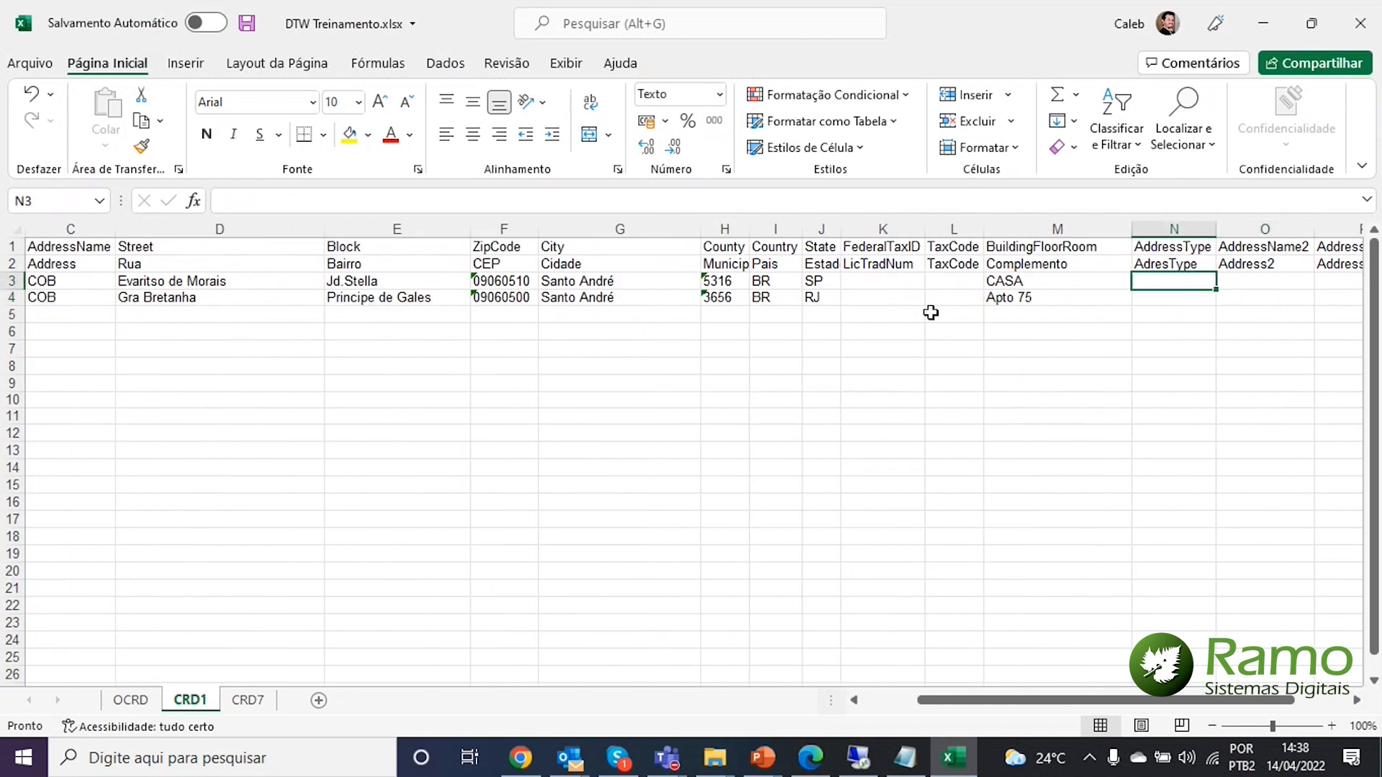
{"action": "type", "text": "B"}
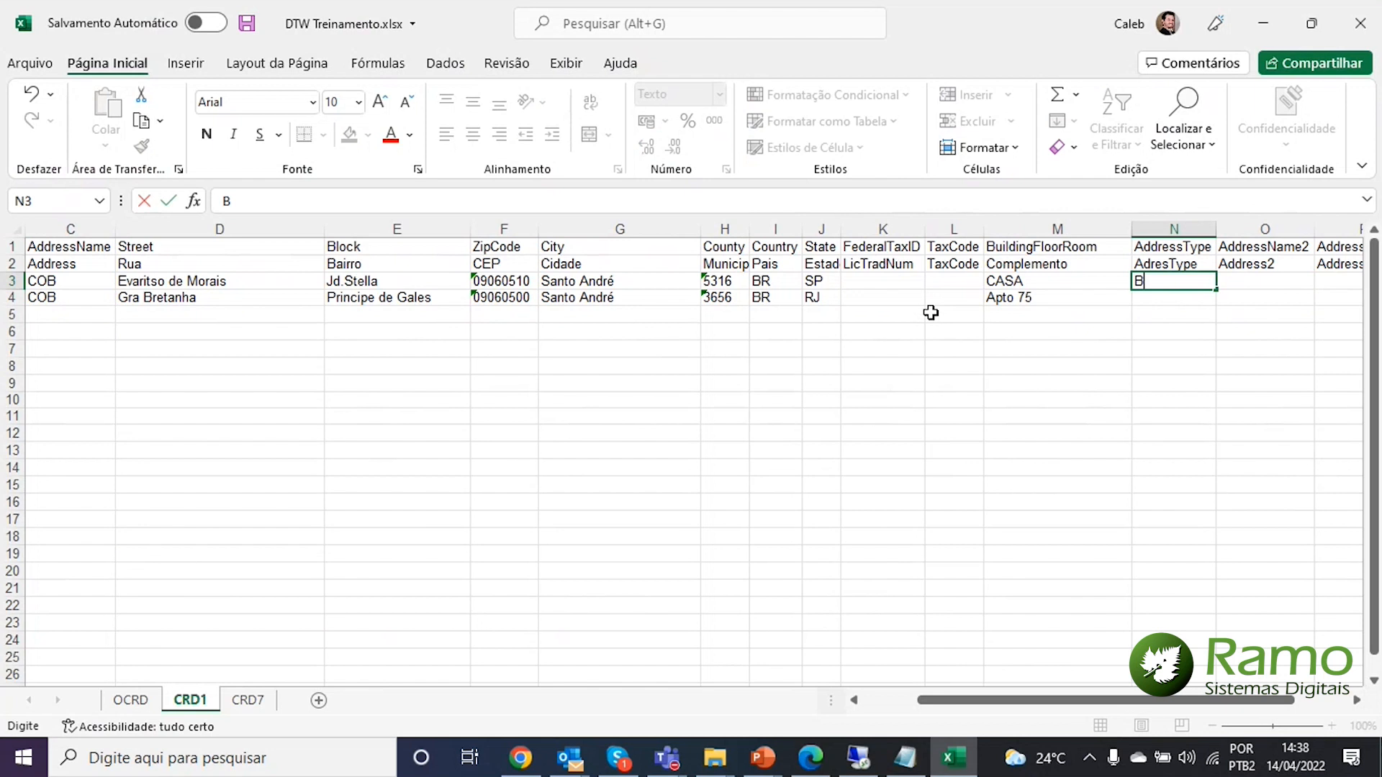
{"action": "key", "text": "Return"}
{"action": "type", "text": "B"}
{"action": "key", "text": "Return"}
Begin selecting both address rows from the first column
{"action": "key", "text": "Left"}
{"action": "key", "text": "Up"}
{"action": "key", "text": "Up"}
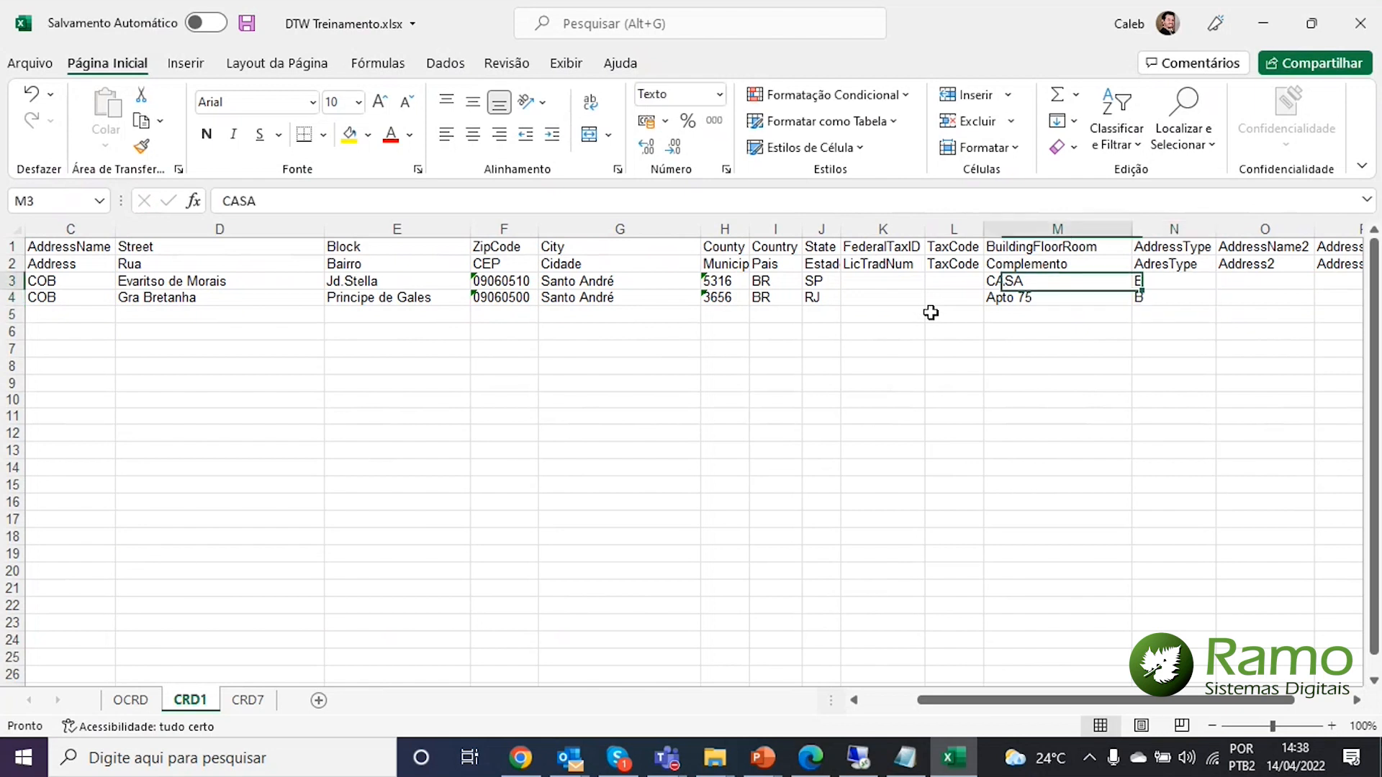
{"action": "key", "text": "Left"}
{"action": "key", "text": "Left"}
{"action": "key", "text": "Left"}
{"action": "key", "text": "Left"}
{"action": "key", "text": "Left"}
{"action": "key", "text": "Left"}
{"action": "key", "text": "Left"}
{"action": "key", "text": "Left"}
{"action": "key", "text": "Left"}
{"action": "key", "text": "Left"}
{"action": "key", "text": "Left"}
{"action": "key", "text": "Left"}
{"action": "key", "text": "shift+Right"}
{"action": "key", "text": "shift+Right"}
{"action": "key", "text": "shift+Right"}
{"action": "key", "text": "shift+Right"}
{"action": "key", "text": "shift+Right"}
{"action": "key", "text": "shift+Right"}
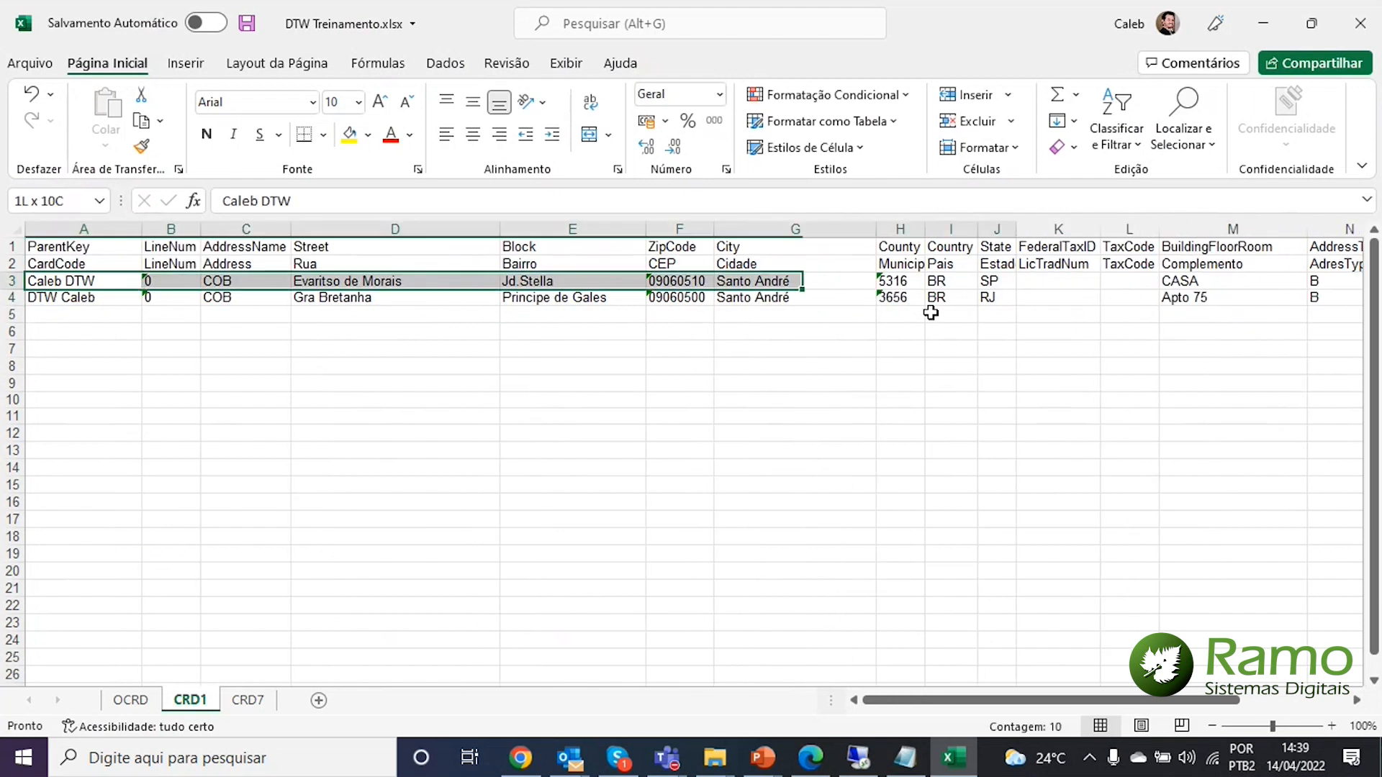
Copy both address rows A3:R4 and paste them at A5
{"action": "key", "text": "shift+Down"}
{"action": "key", "text": "shift+Right"}
{"action": "key", "text": "shift+Right"}
{"action": "key", "text": "shift+Right"}
{"action": "key", "text": "shift+Right"}
{"action": "key", "text": "shift+Right"}
{"action": "key", "text": "shift+Right"}
{"action": "key", "text": "shift+Right"}
{"action": "key", "text": "shift+Right"}
{"action": "key", "text": "shift+Right"}
{"action": "key", "text": "shift+Right"}
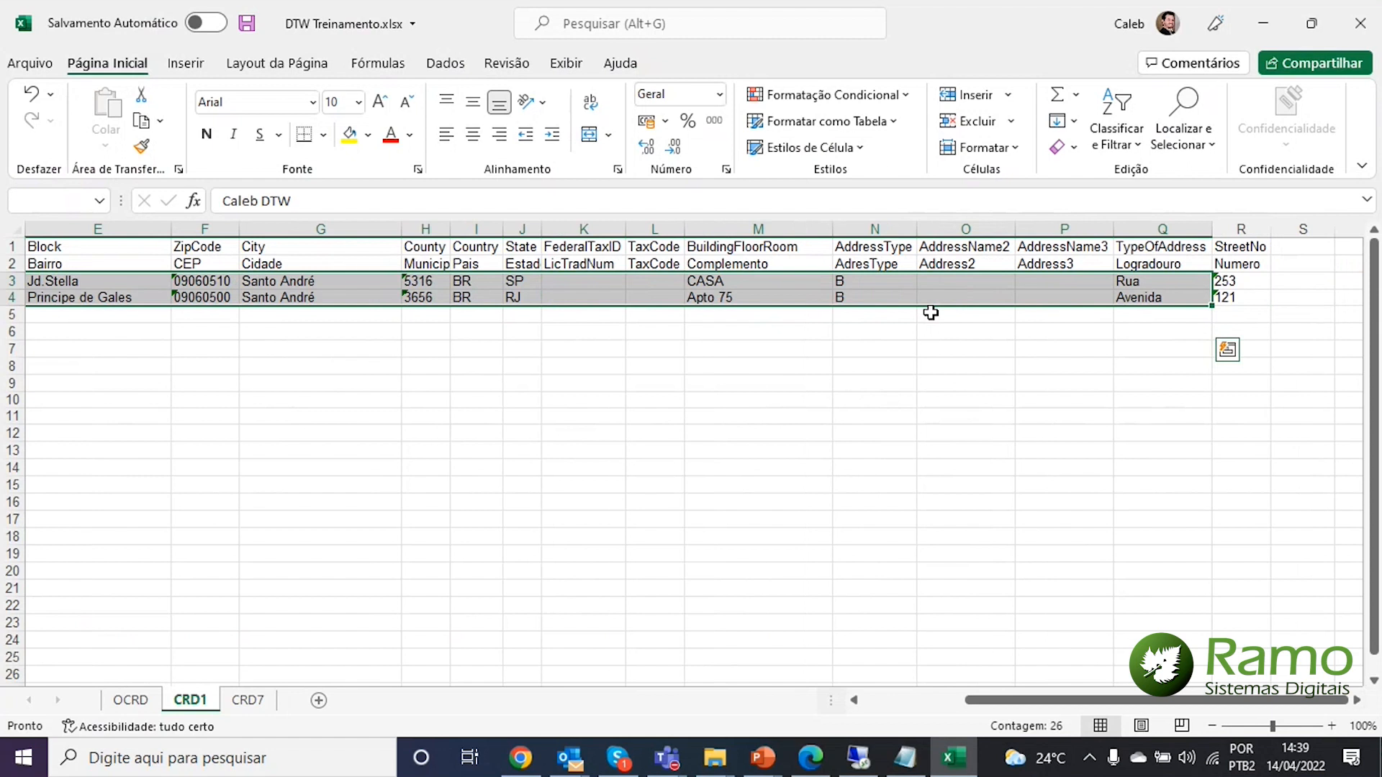
{"action": "key", "text": "shift+Right"}
{"action": "key", "text": "ctrl+c"}
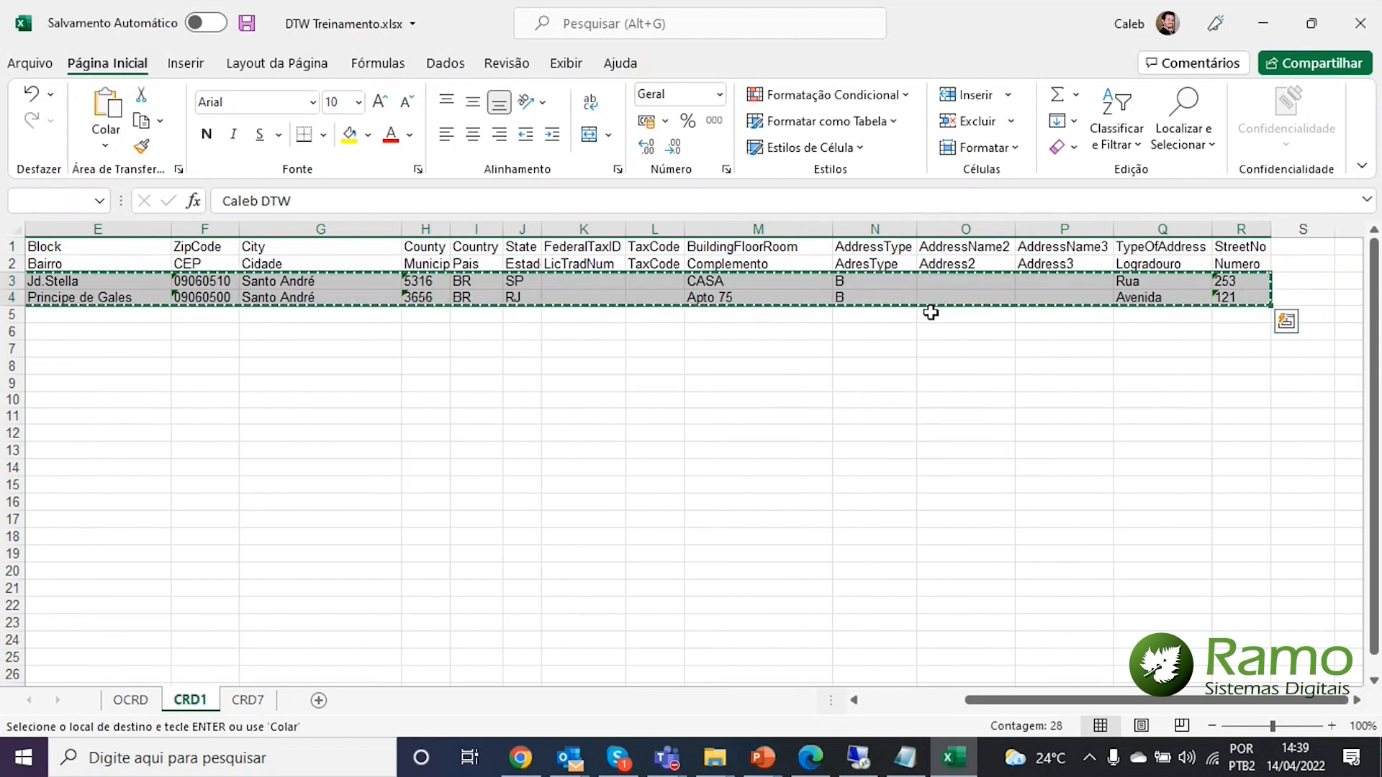
{"action": "key", "text": "Home"}
{"action": "key", "text": "Down"}
{"action": "key", "text": "Down"}
{"action": "key", "text": "ctrl+v"}
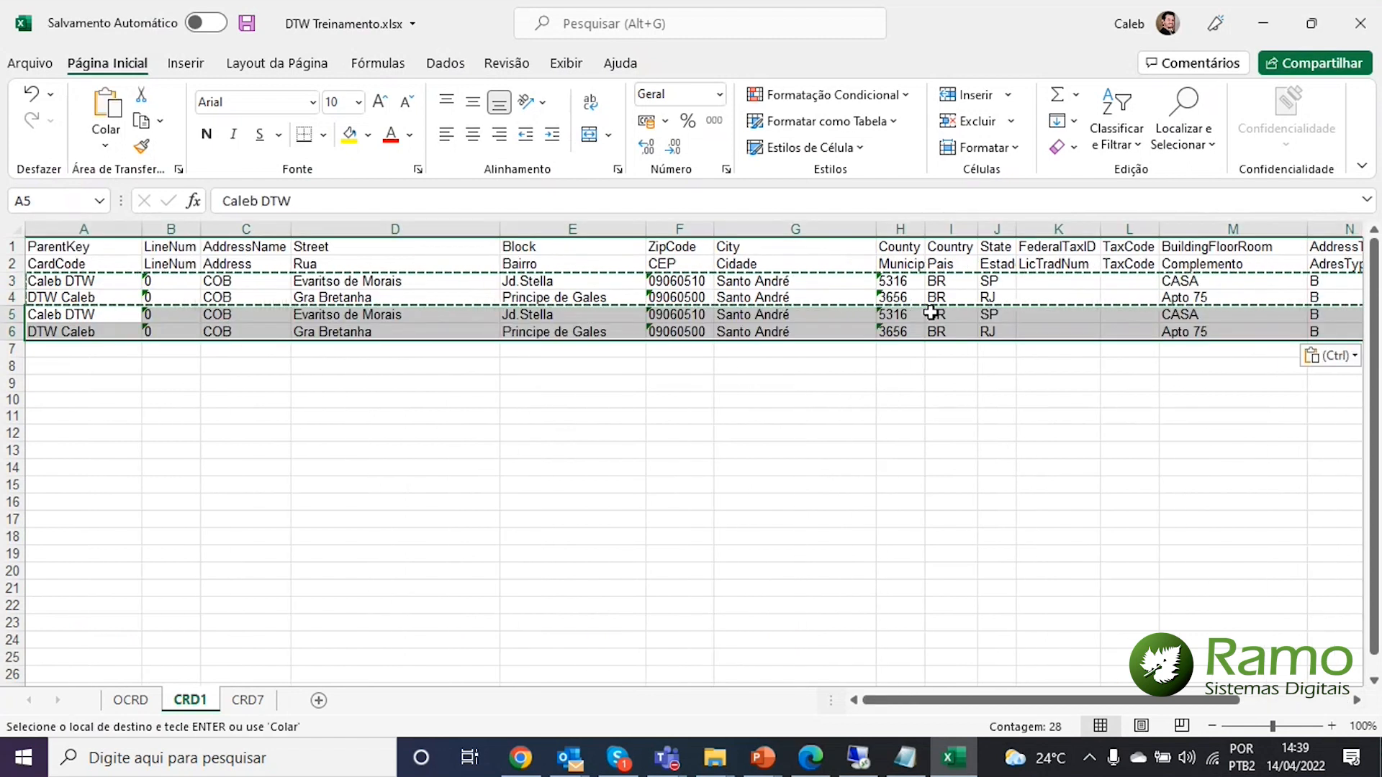
{"action": "key", "text": "Escape"}
Set LineNum 1 and address name FAT on both copied rows
{"action": "key", "text": "Right"}
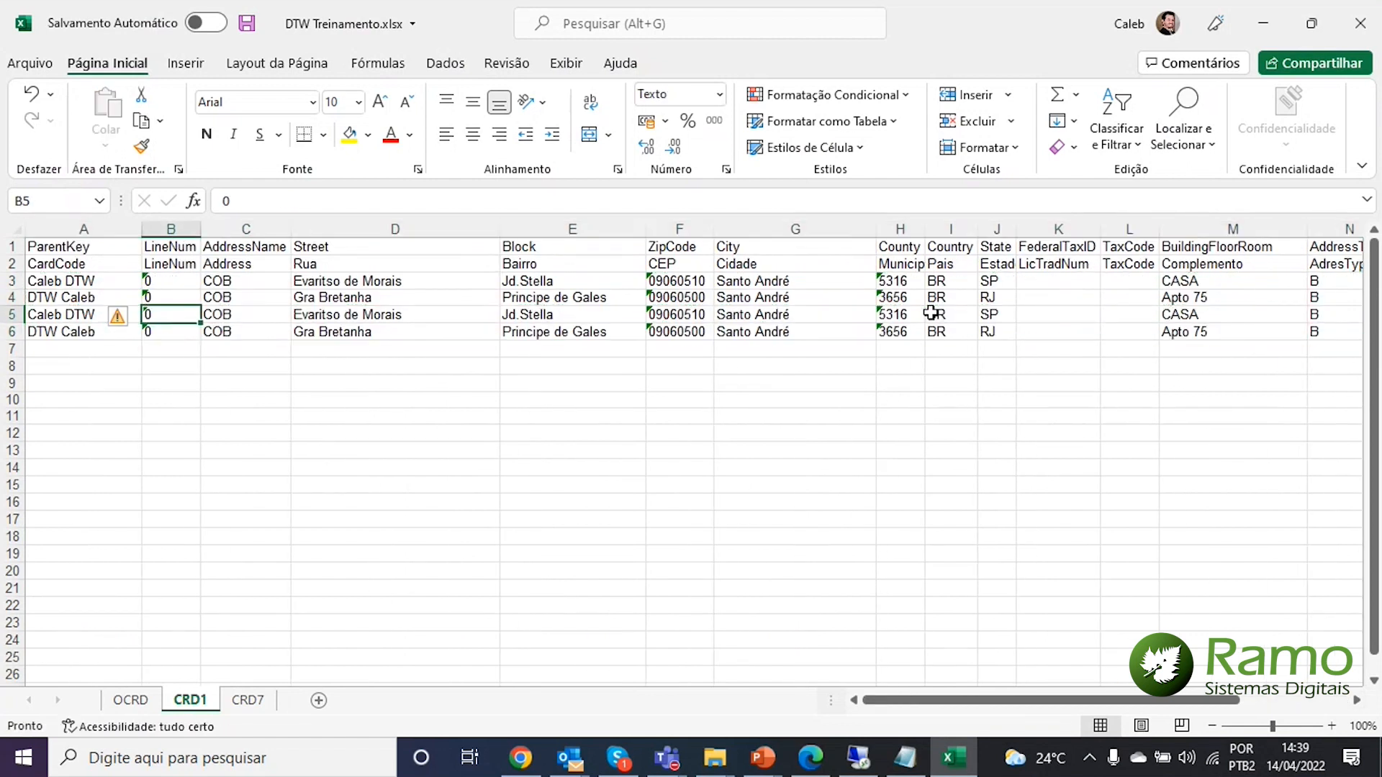
{"action": "type", "text": "1"}
{"action": "key", "text": "Return"}
{"action": "type", "text": "1"}
{"action": "key", "text": "Return"}
{"action": "key", "text": "Up"}
{"action": "key", "text": "Up"}
{"action": "key", "text": "Right"}
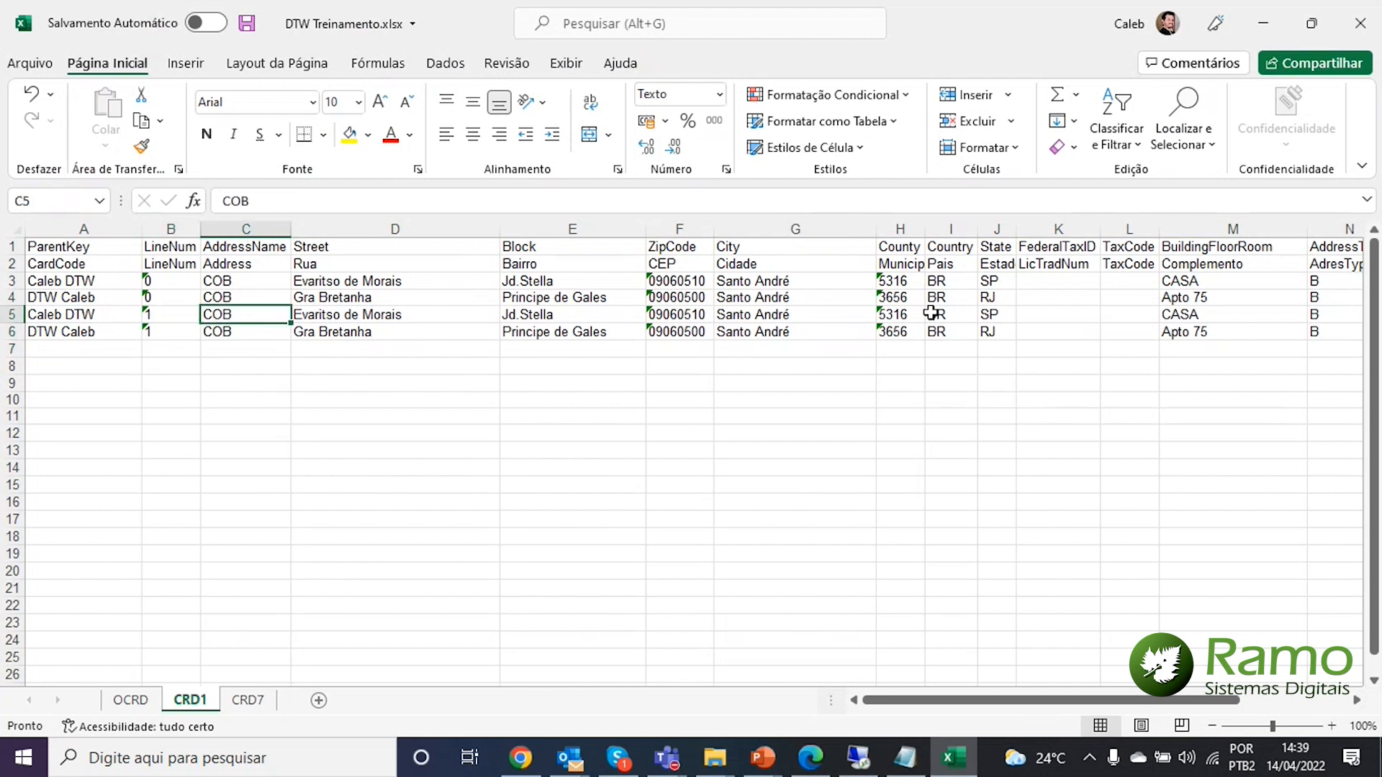
{"action": "type", "text": "FATA"}
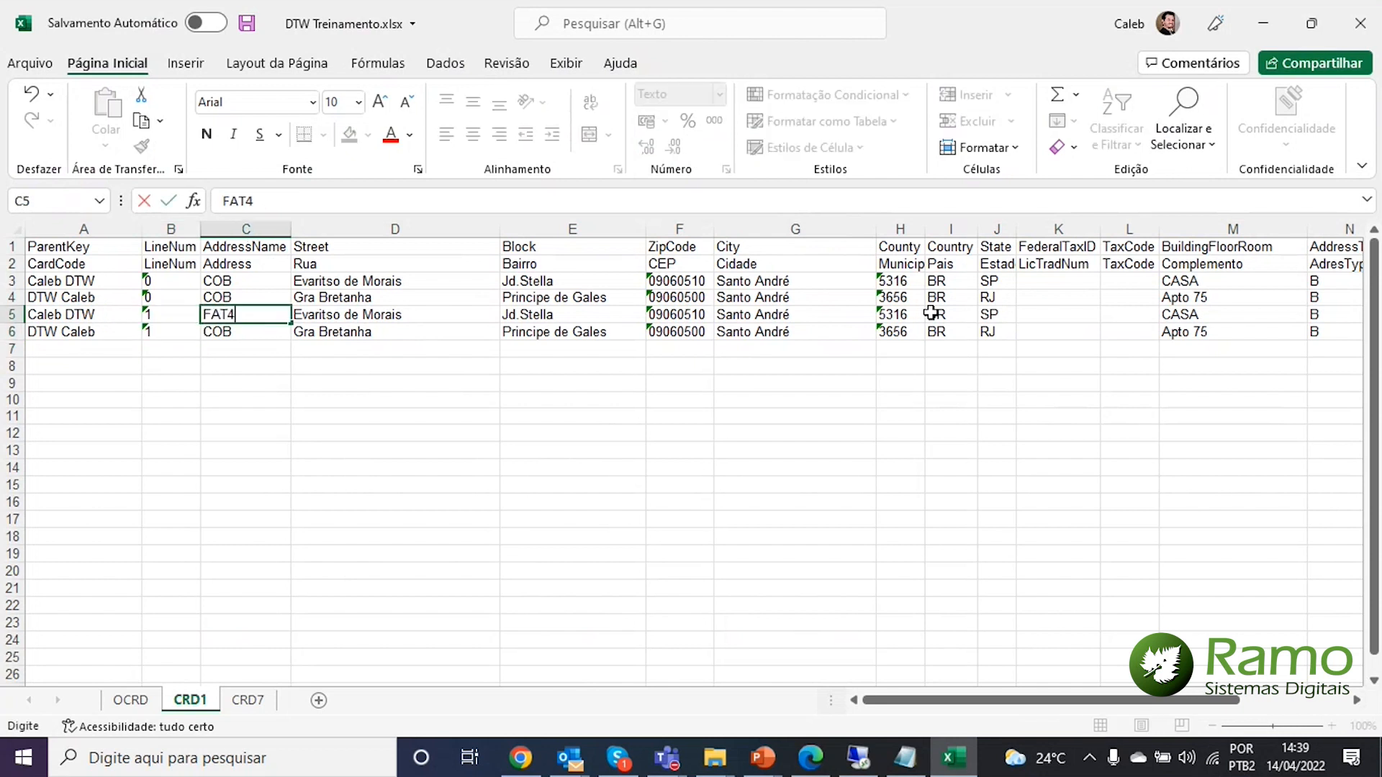
{"action": "key", "text": "BackSpace"}
{"action": "key", "text": "Return"}
{"action": "key", "text": "BackSpace"}
{"action": "key", "text": "BackSpace"}
{"action": "key", "text": "BackSpace"}
{"action": "type", "text": "FAT"}
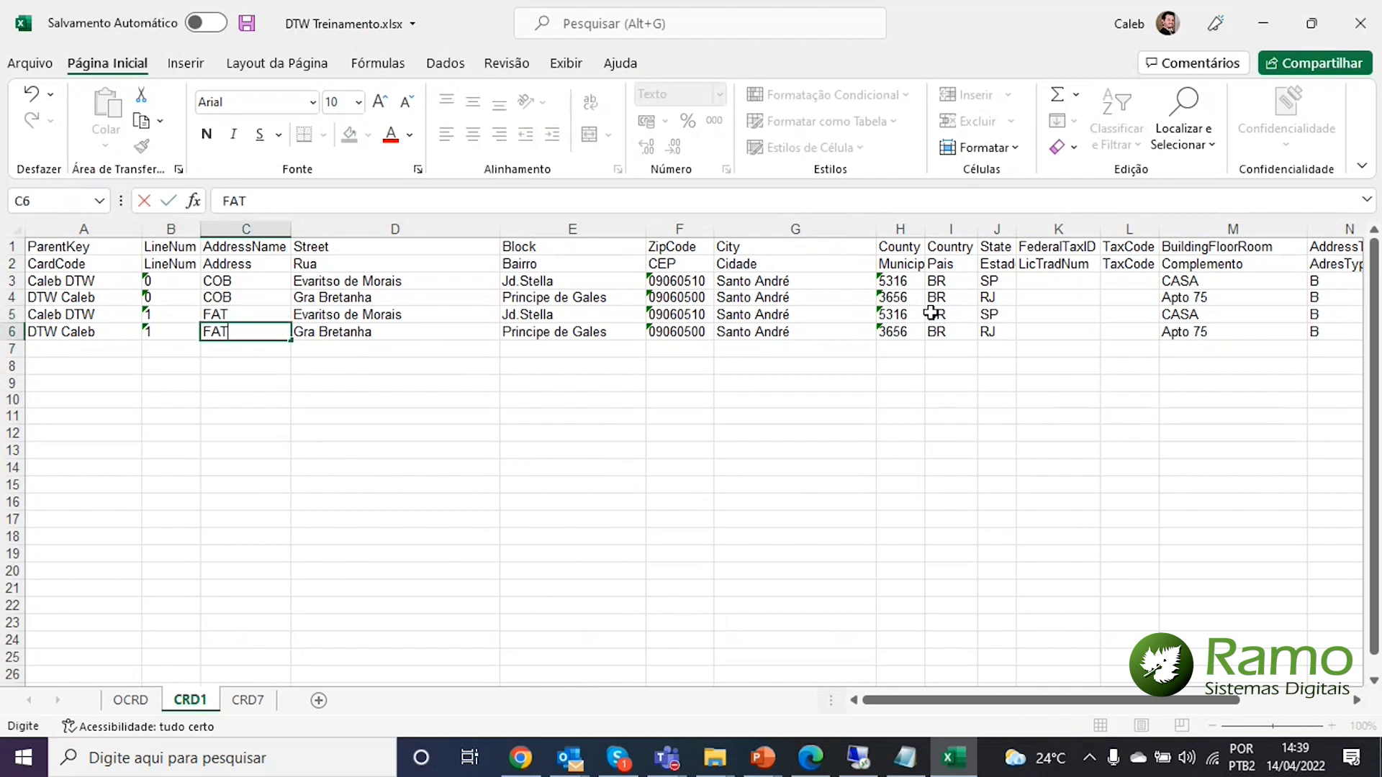
{"action": "key", "text": "Return"}
Set AddressType S on both copied rows 5 and 6
{"action": "key", "text": "Up"}
{"action": "key", "text": "Up"}
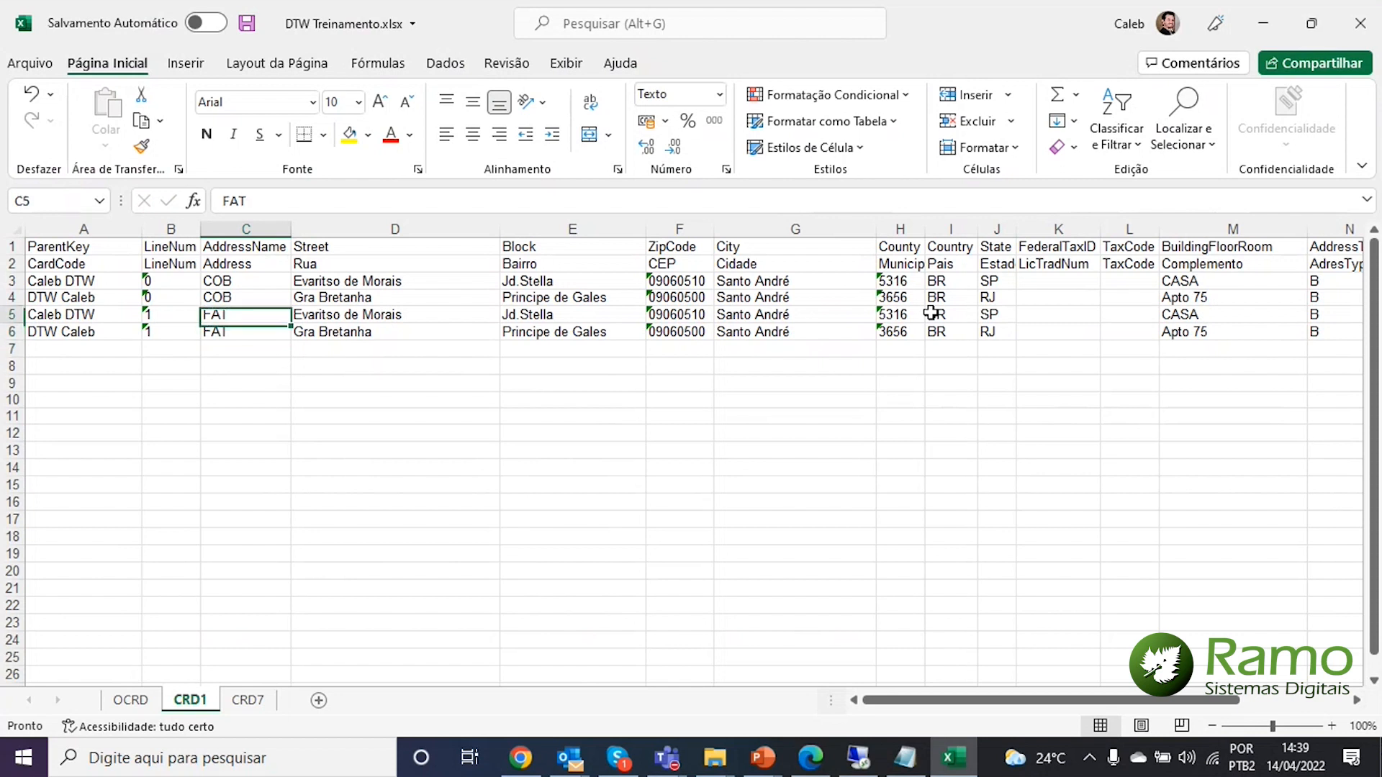
{"action": "key", "text": "Right"}
{"action": "key", "text": "Right"}
{"action": "key", "text": "Right"}
{"action": "key", "text": "Right"}
{"action": "key", "text": "Right"}
{"action": "key", "text": "Right"}
{"action": "key", "text": "Right"}
{"action": "key", "text": "Right"}
{"action": "key", "text": "Right"}
{"action": "key", "text": "Right"}
{"action": "key", "text": "Right"}
{"action": "key", "text": "Right"}
{"action": "key", "text": "Right"}
{"action": "key", "text": "Left"}
{"action": "key", "text": "Left"}
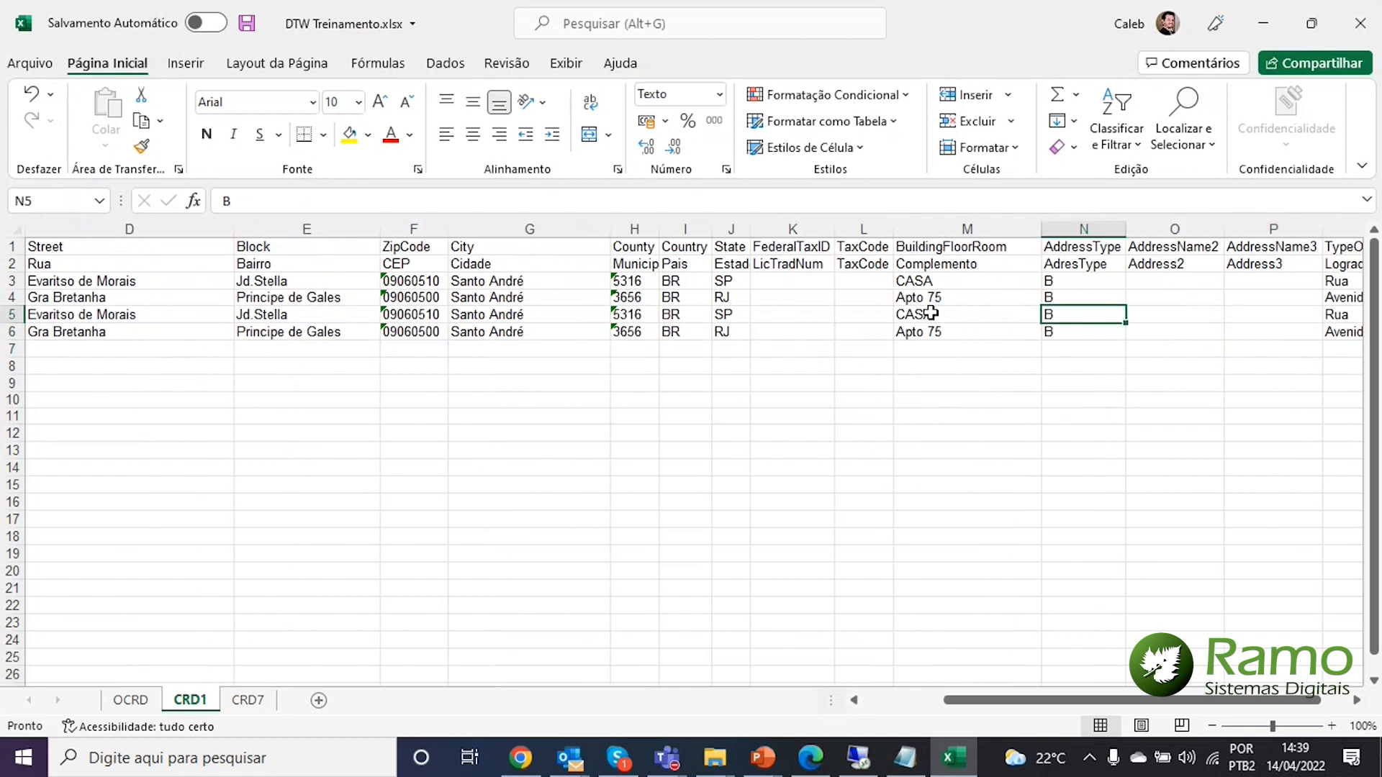
{"action": "type", "text": "A"}
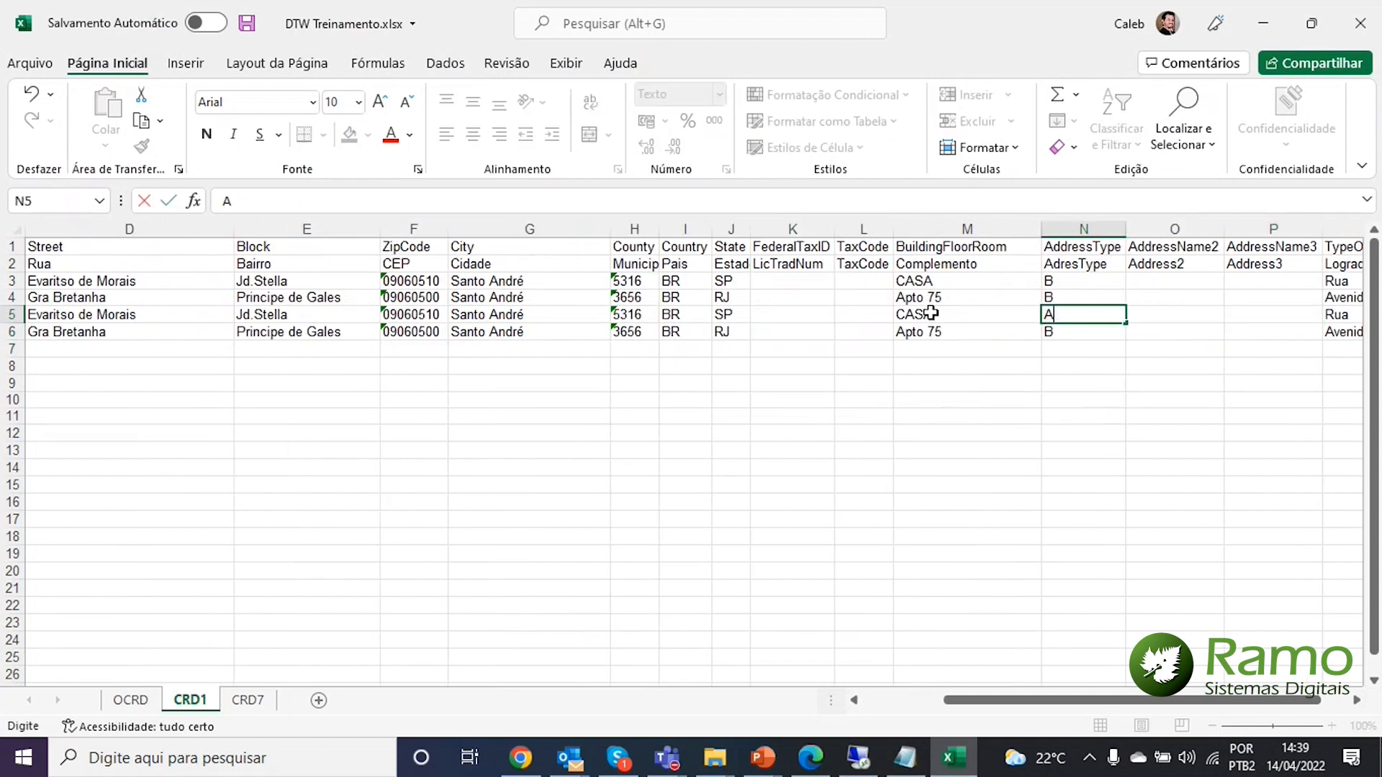
{"action": "key", "text": "Return"}
{"action": "key", "text": "Up"}
{"action": "type", "text": "S"}
{"action": "key", "text": "Return"}
{"action": "type", "text": "S"}
{"action": "key", "text": "Up"}
{"action": "key", "text": "Right"}
{"action": "key", "text": "Right"}
{"action": "key", "text": "Right"}
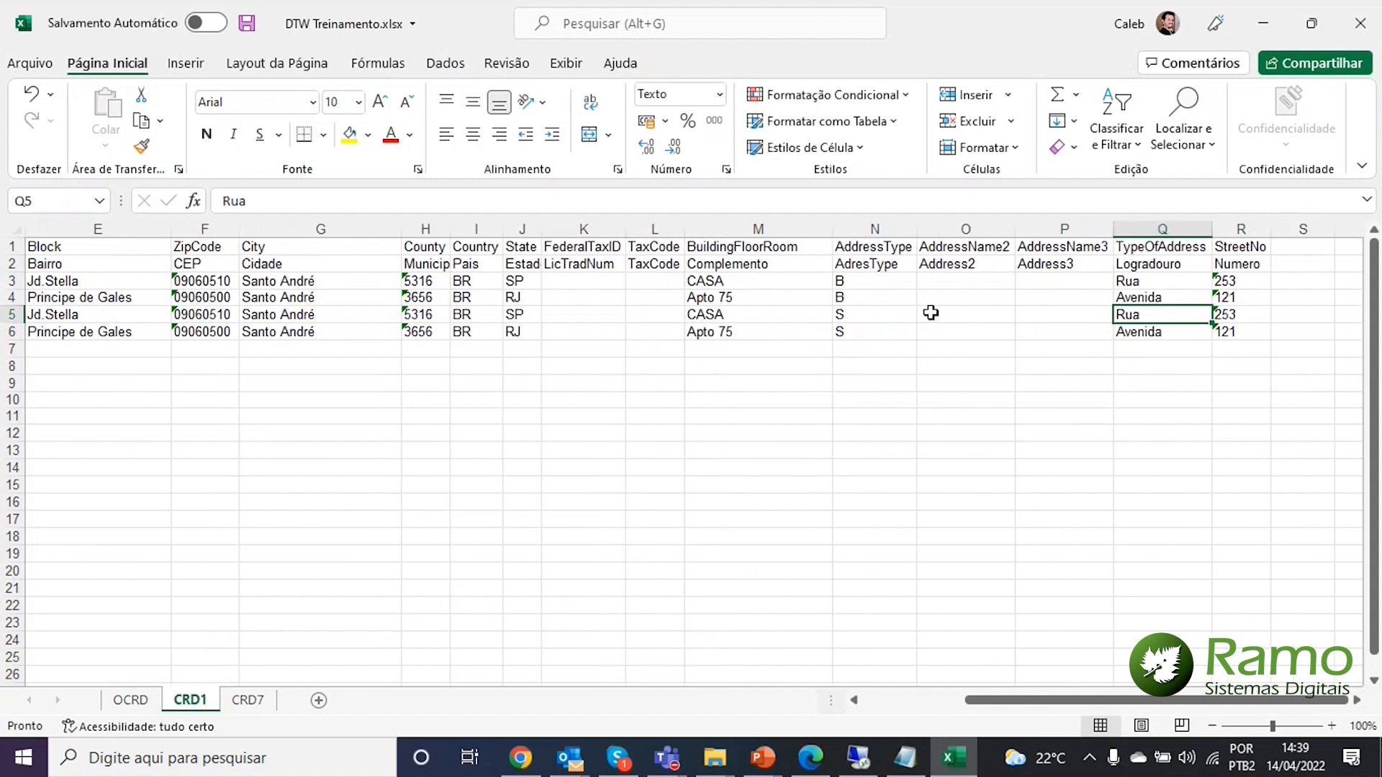
{"action": "key", "text": "Left"}
{"action": "key", "text": "Left"}
{"action": "key", "text": "Left"}
{"action": "key", "text": "Left"}
{"action": "key", "text": "Right"}
{"action": "key", "text": "Right"}
{"action": "key", "text": "Right"}
{"action": "key", "text": "Right"}
{"action": "key", "text": "Left"}
{"action": "key", "text": "Left"}
{"action": "key", "text": "Left"}
{"action": "key", "text": "Left"}
{"action": "key", "text": "Left"}
{"action": "key", "text": "Left"}
{"action": "key", "text": "Left"}
{"action": "key", "text": "Home"}
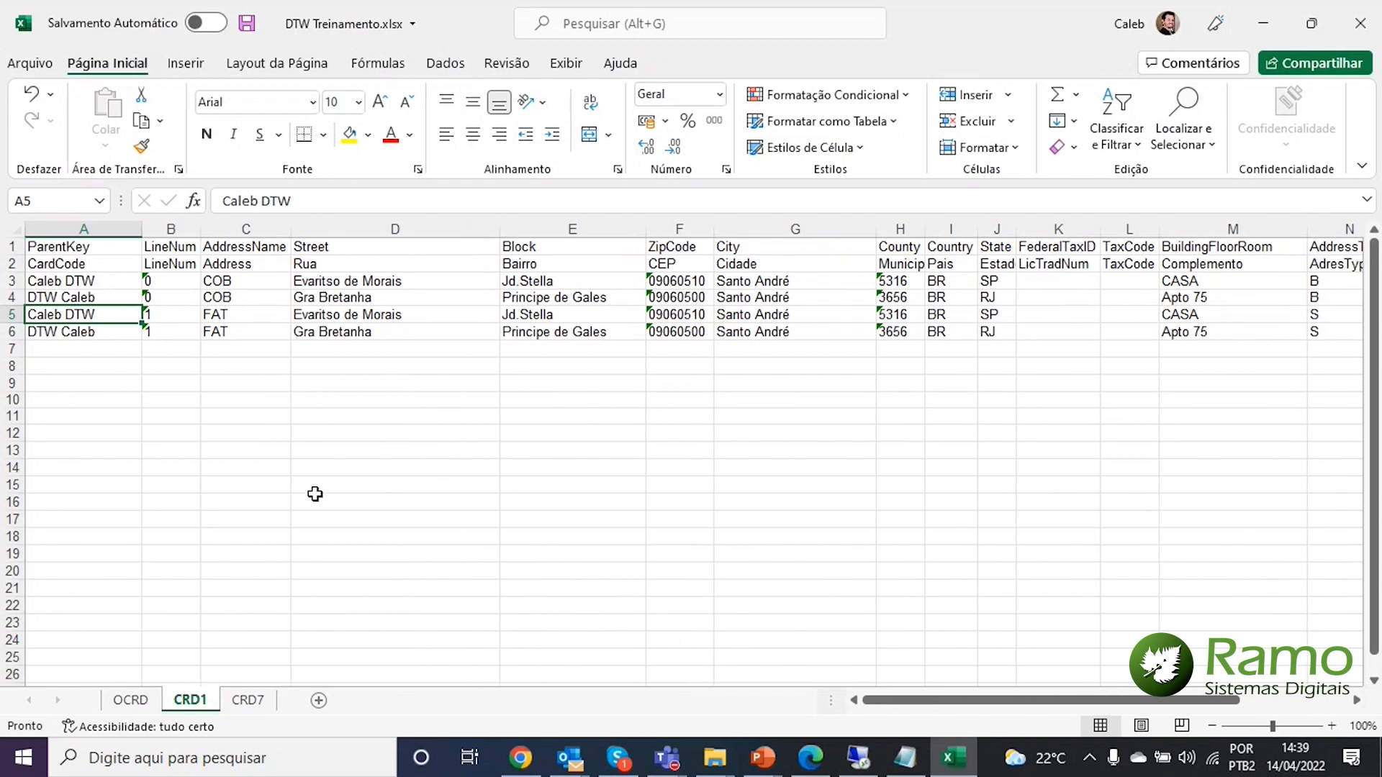
Copy the card codes and line numbers of CRD1's four address rows into CRD7 at A3
{"action": "left_click", "coordinate": [106, 281]}
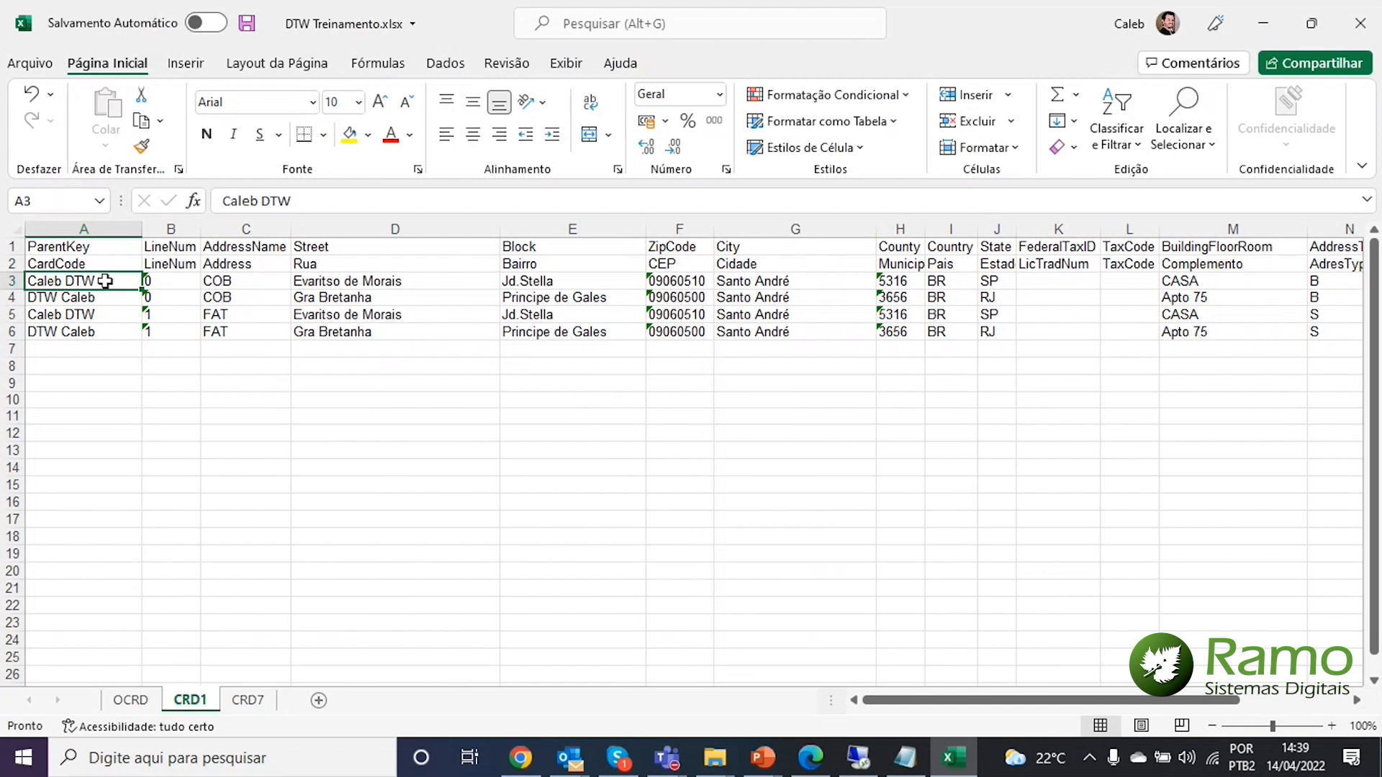
{"action": "left_click_drag", "start_coordinate": [105, 282], "coordinate": [183, 337]}
{"action": "key", "text": "ctrl+c"}
{"action": "left_click", "coordinate": [248, 699]}
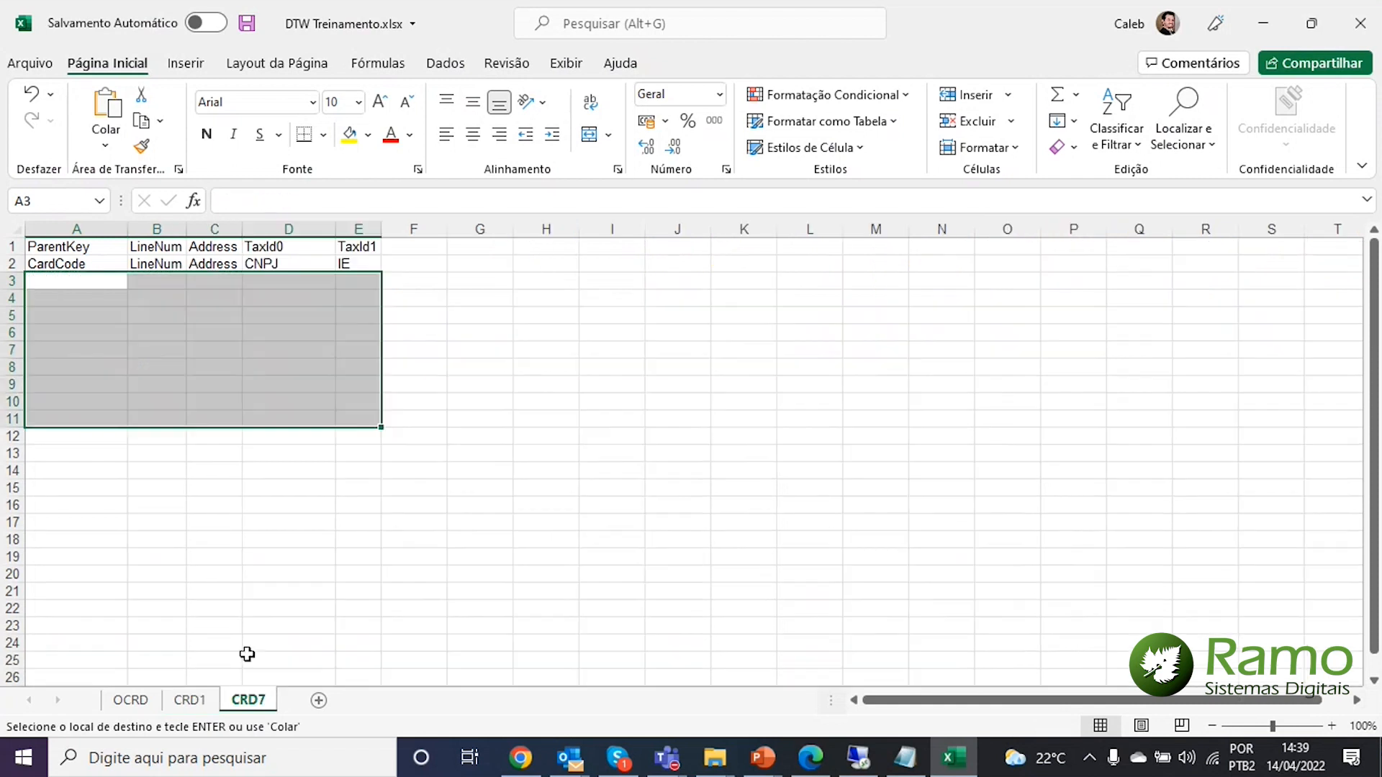
{"action": "left_click", "coordinate": [69, 280]}
{"action": "key", "text": "ctrl+v"}
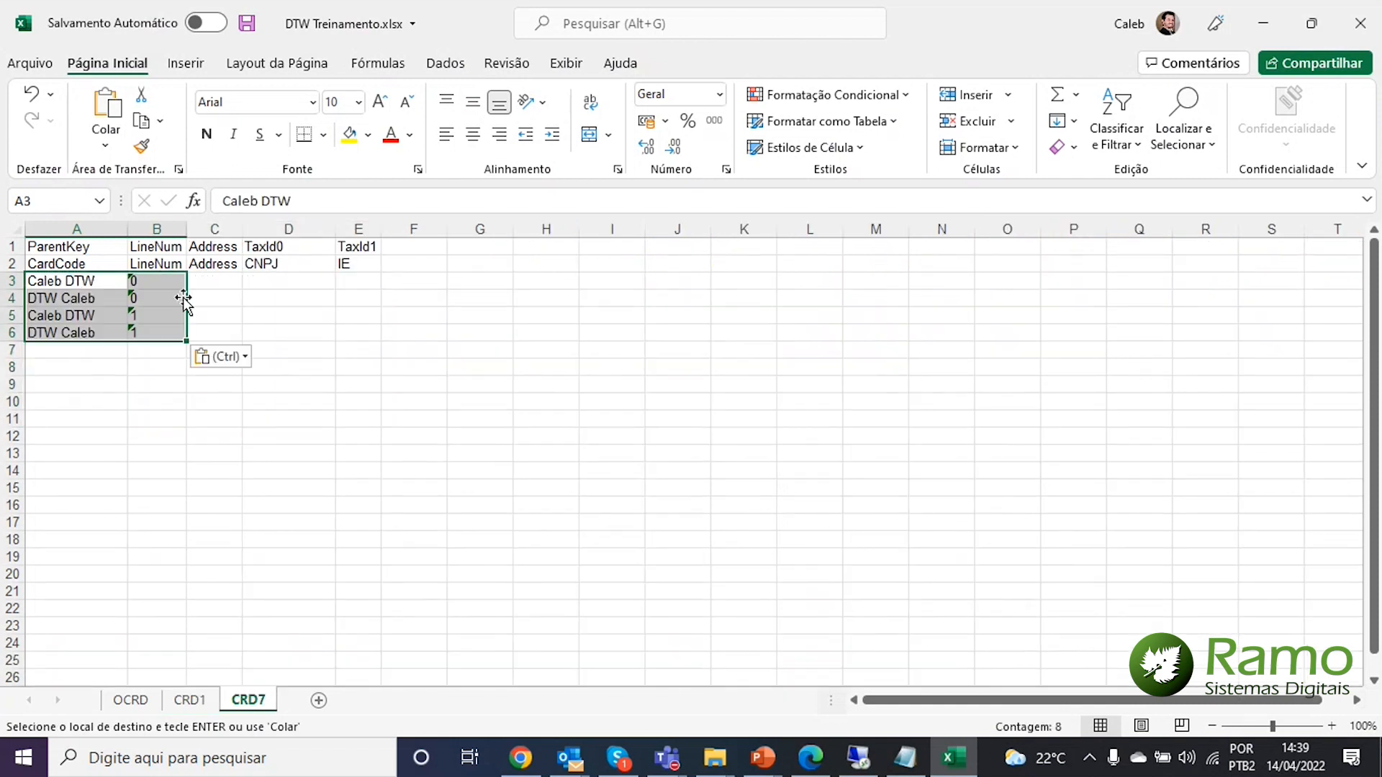
Enter address FAT in CRD7 cells C5 and C6
{"action": "left_click", "coordinate": [207, 282]}
{"action": "left_click", "coordinate": [213, 298]}
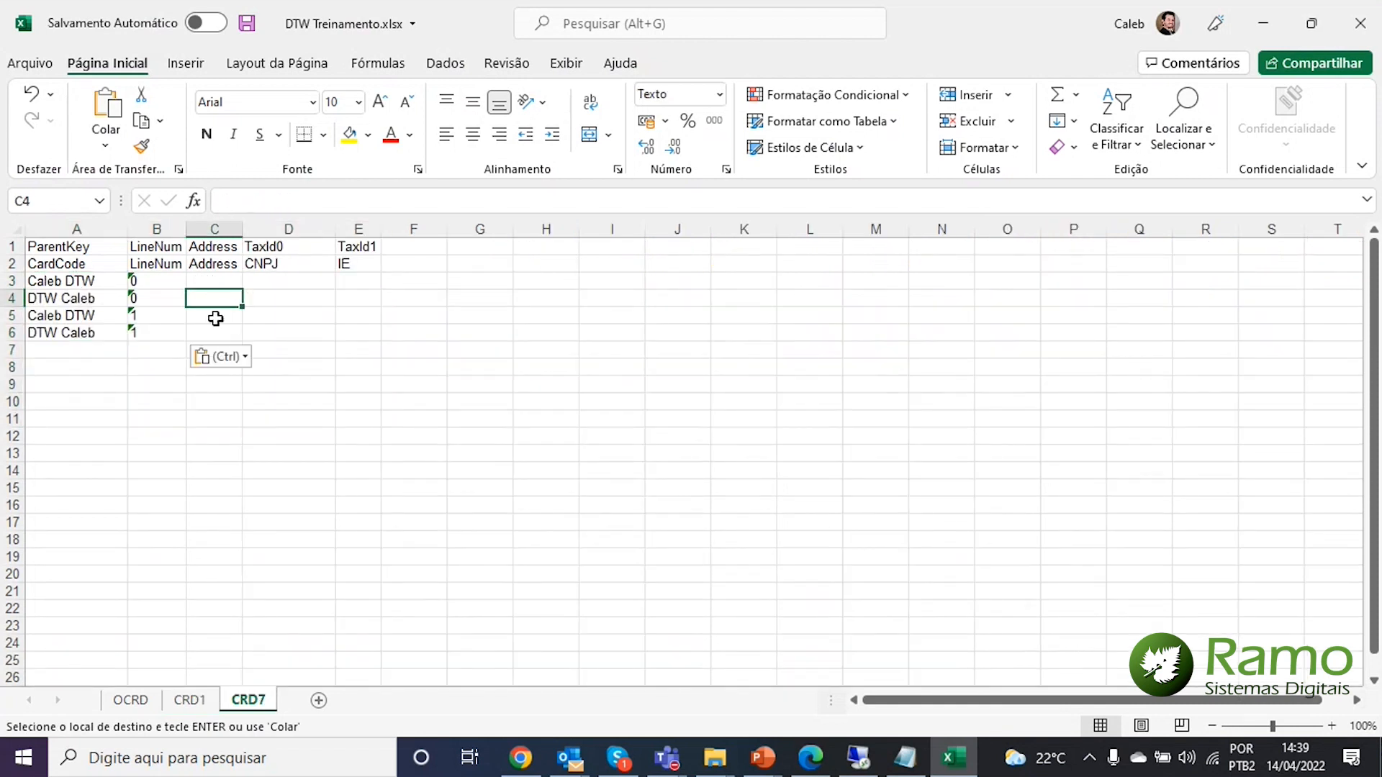
{"action": "left_click", "coordinate": [216, 318]}
{"action": "type", "text": "FAT"}
{"action": "key", "text": "Return"}
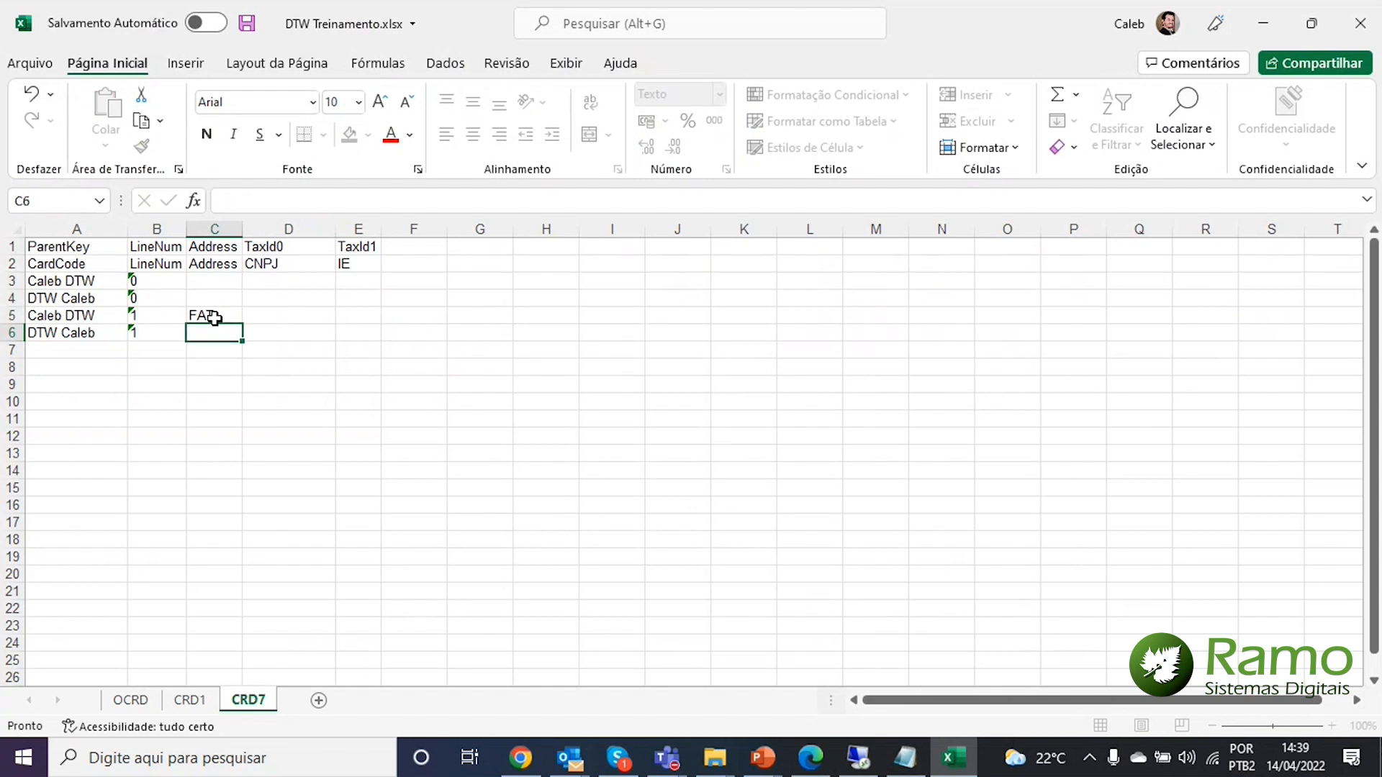
{"action": "type", "text": "FAT"}
{"action": "key", "text": "Return"}
{"action": "left_click", "coordinate": [214, 318]}
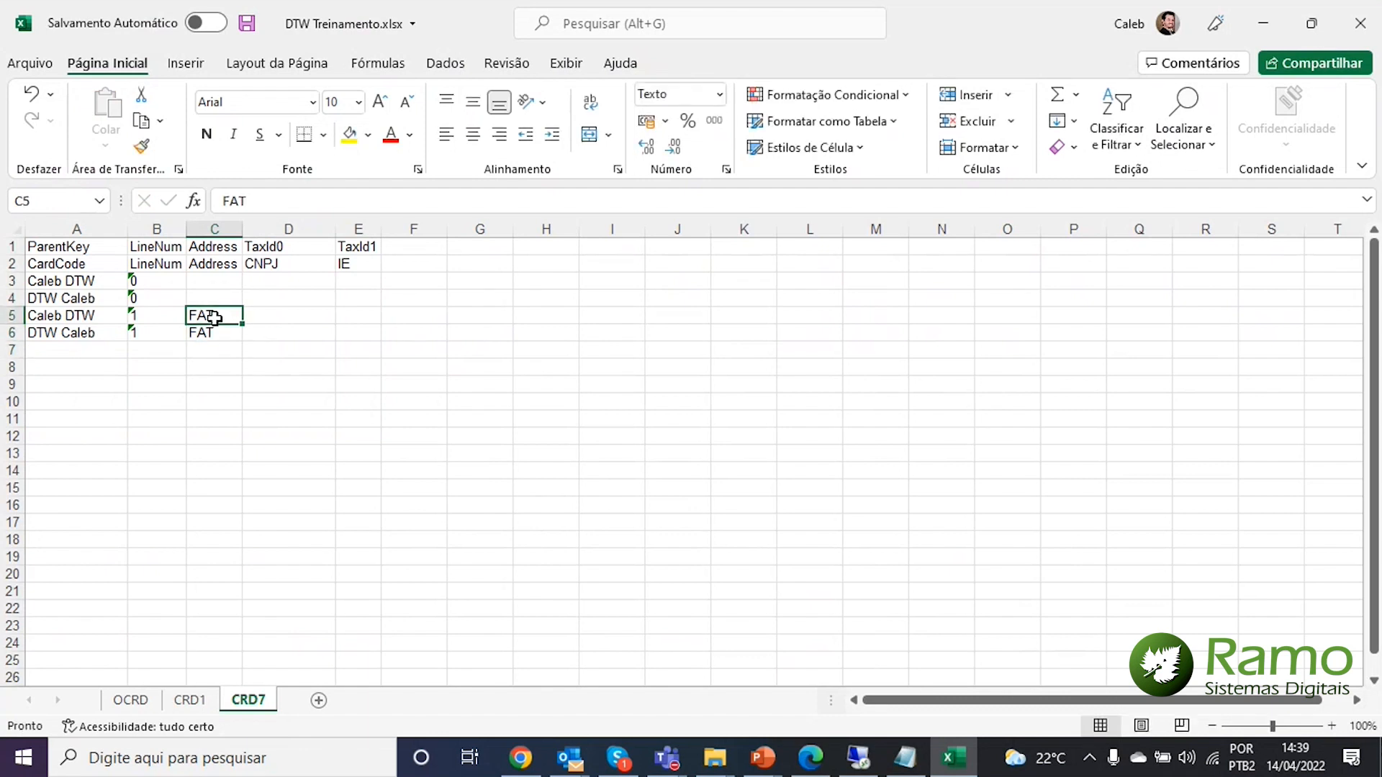
{"action": "key", "text": "Right"}
{"action": "key", "text": "Up"}
{"action": "key", "text": "Up"}
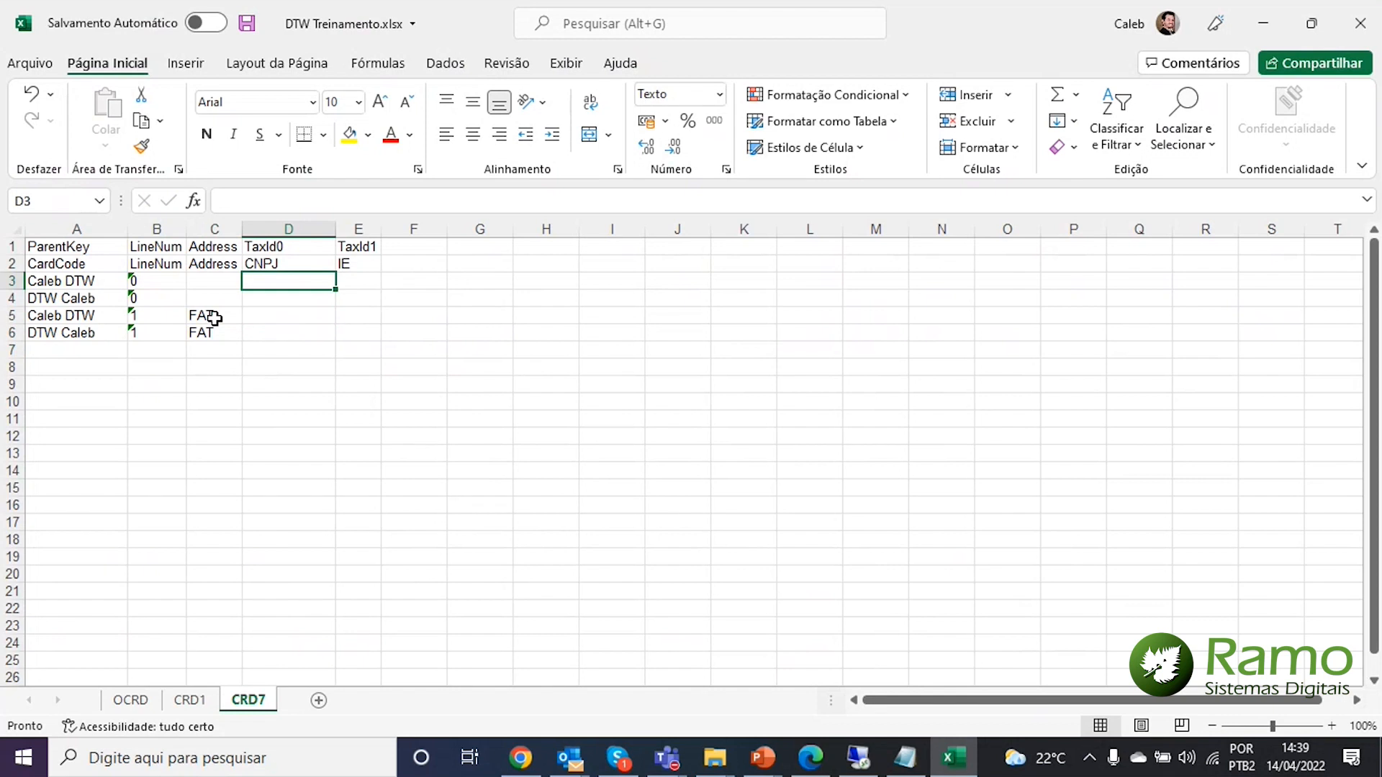
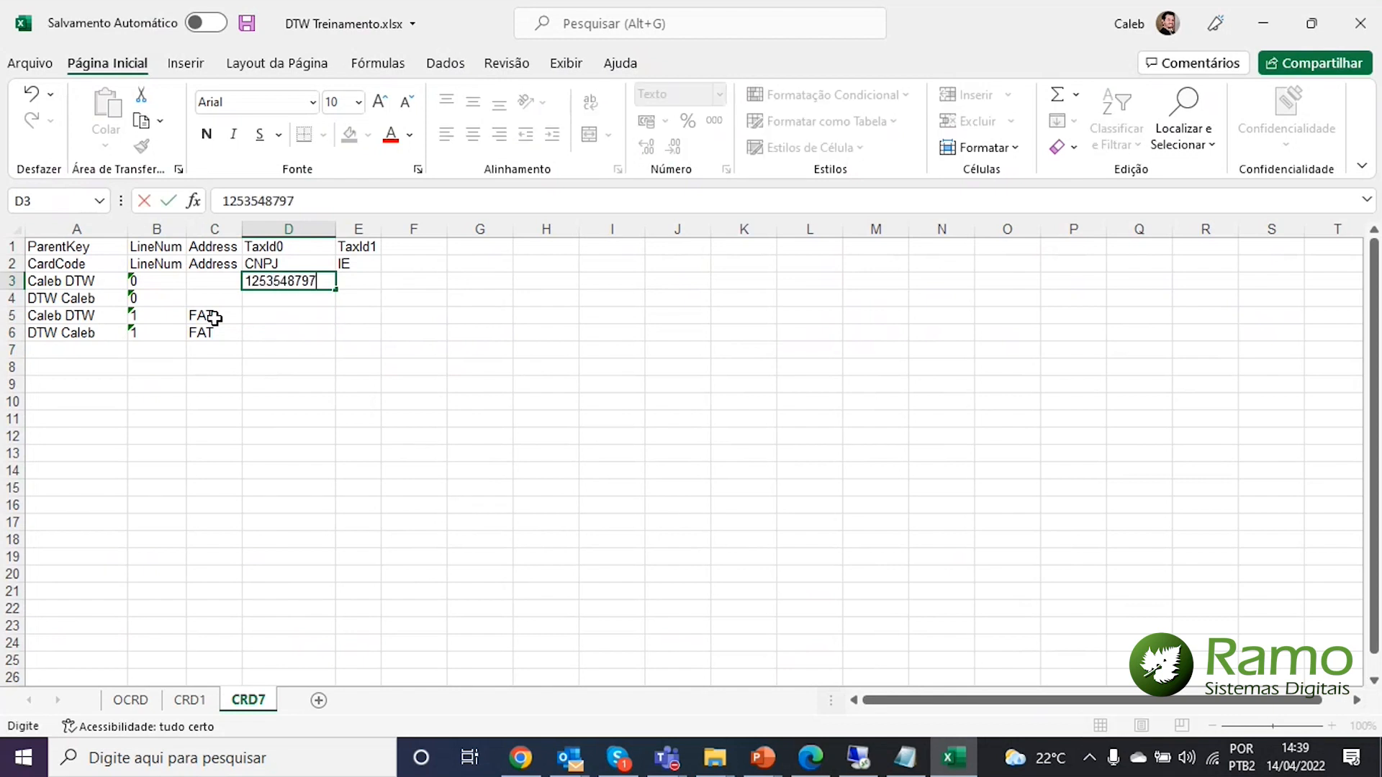
{"action": "key", "text": "Return"}
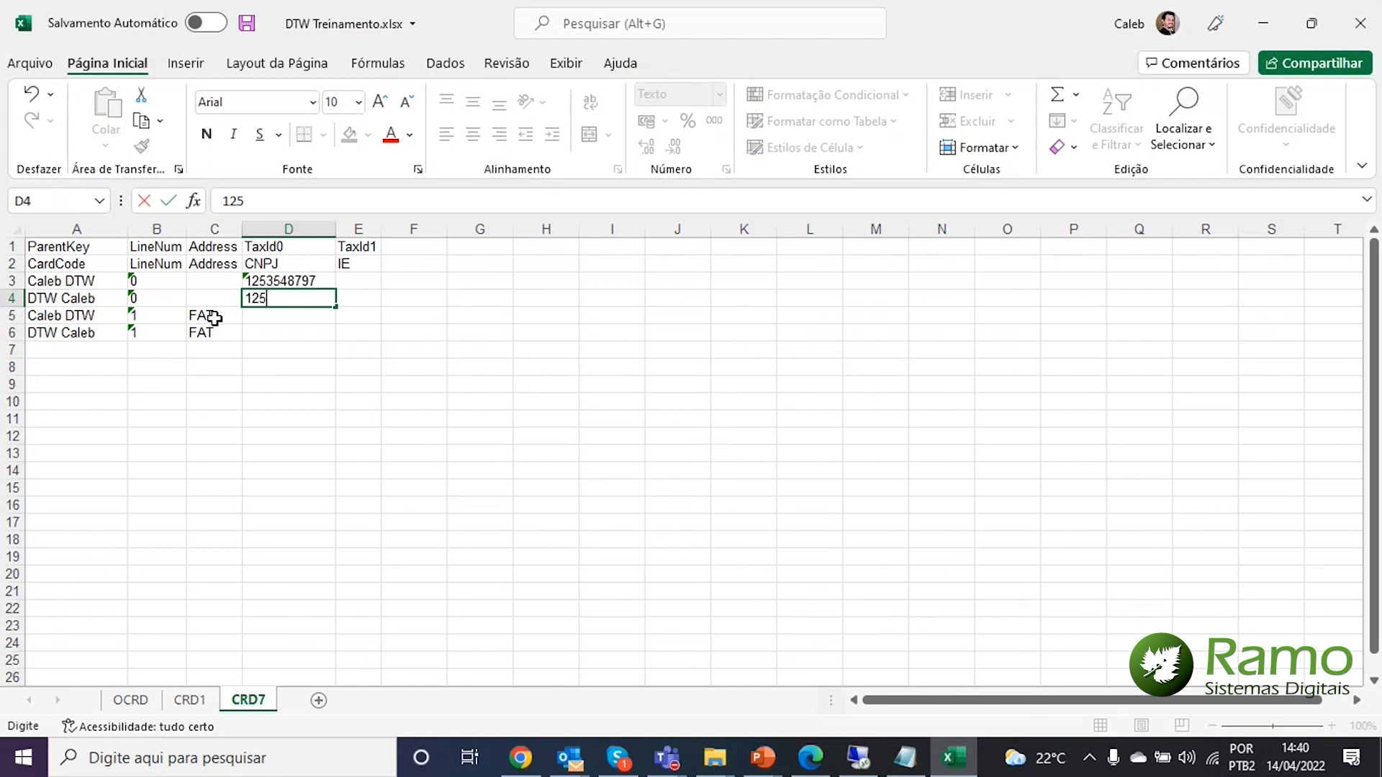
{"action": "key", "text": "Return"}
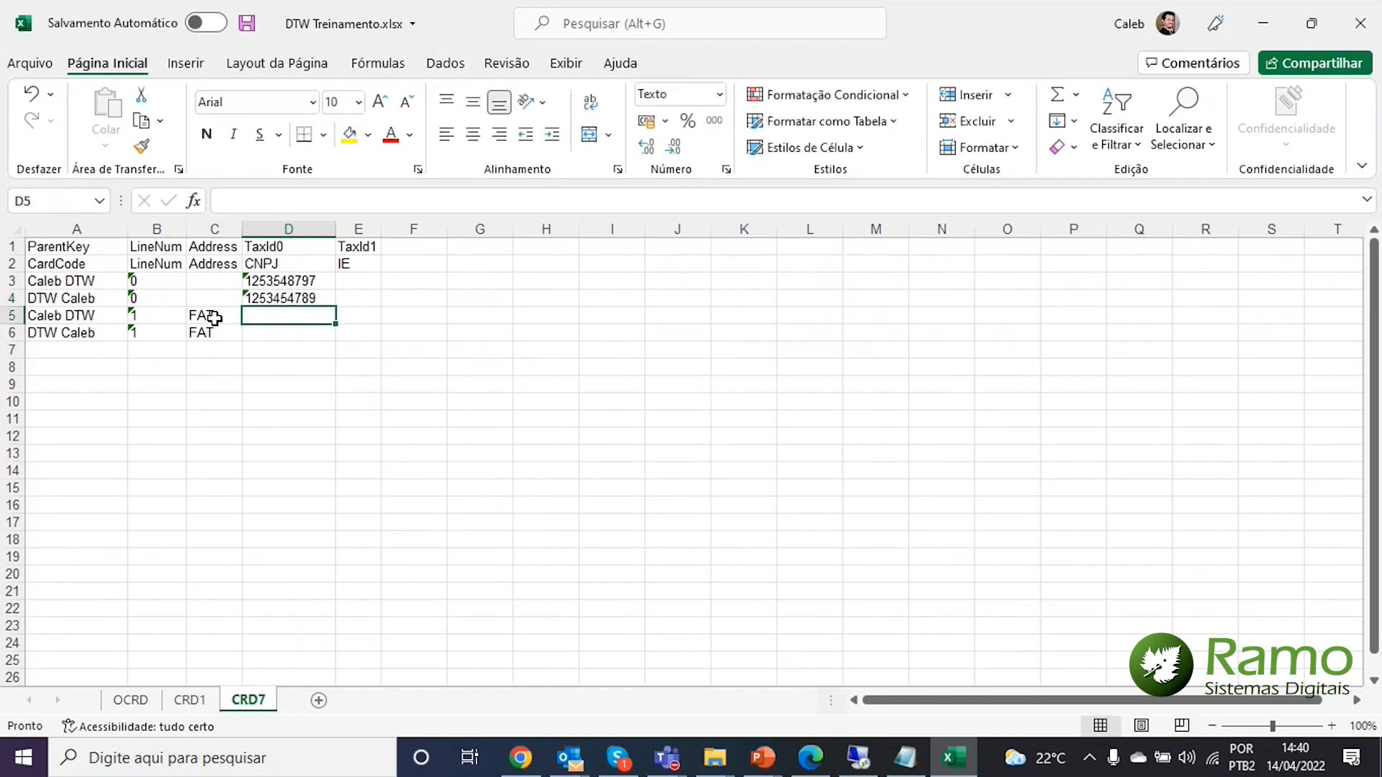
{"action": "key", "text": "Up"}
{"action": "key", "text": "Up"}
{"action": "key", "text": "shift+Down"}
{"action": "key", "text": "shift+Down"}
{"action": "key", "text": "shift+Up"}
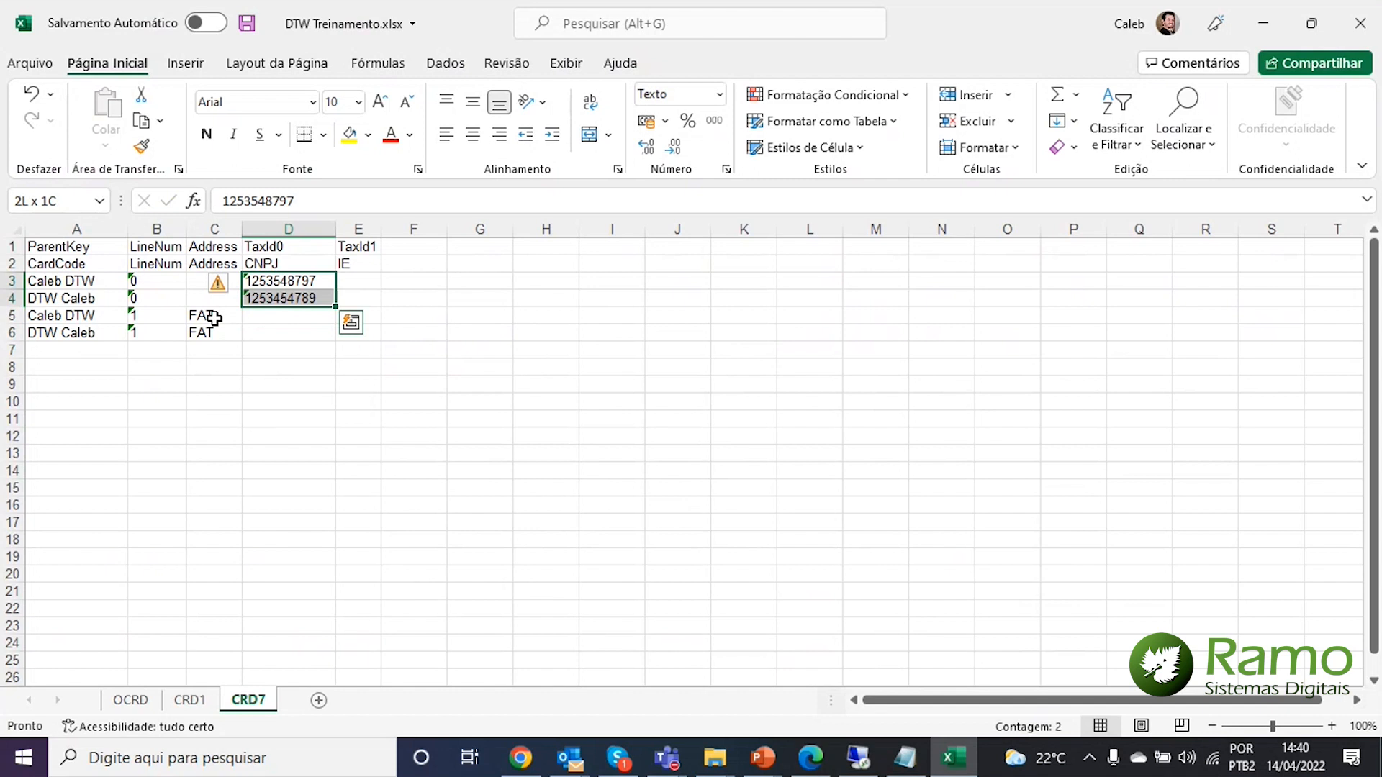
{"action": "key", "text": "ctrl+c"}
{"action": "key", "text": "Down"}
{"action": "key", "text": "ctrl+v"}
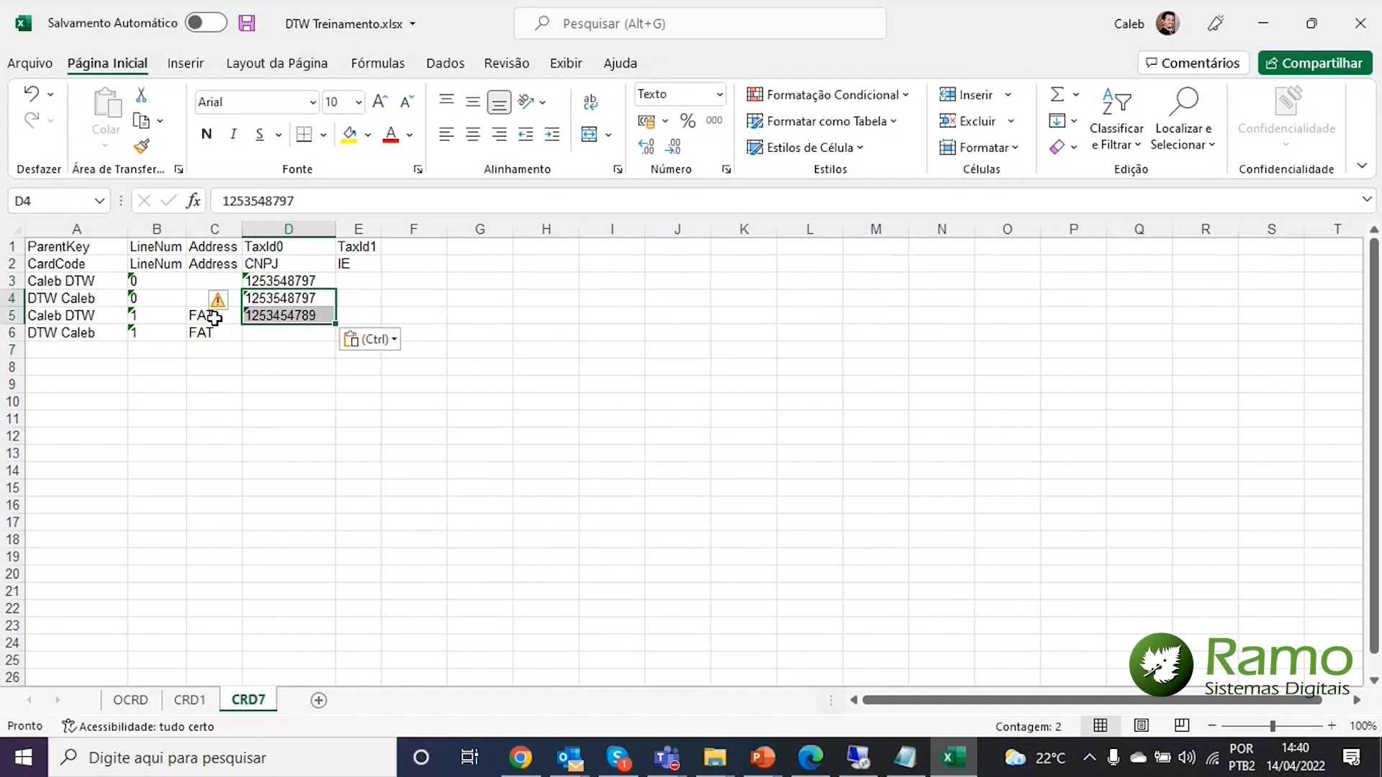
{"action": "key", "text": "ctrl+z"}
{"action": "key", "text": "Down"}
{"action": "key", "text": "ctrl+v"}
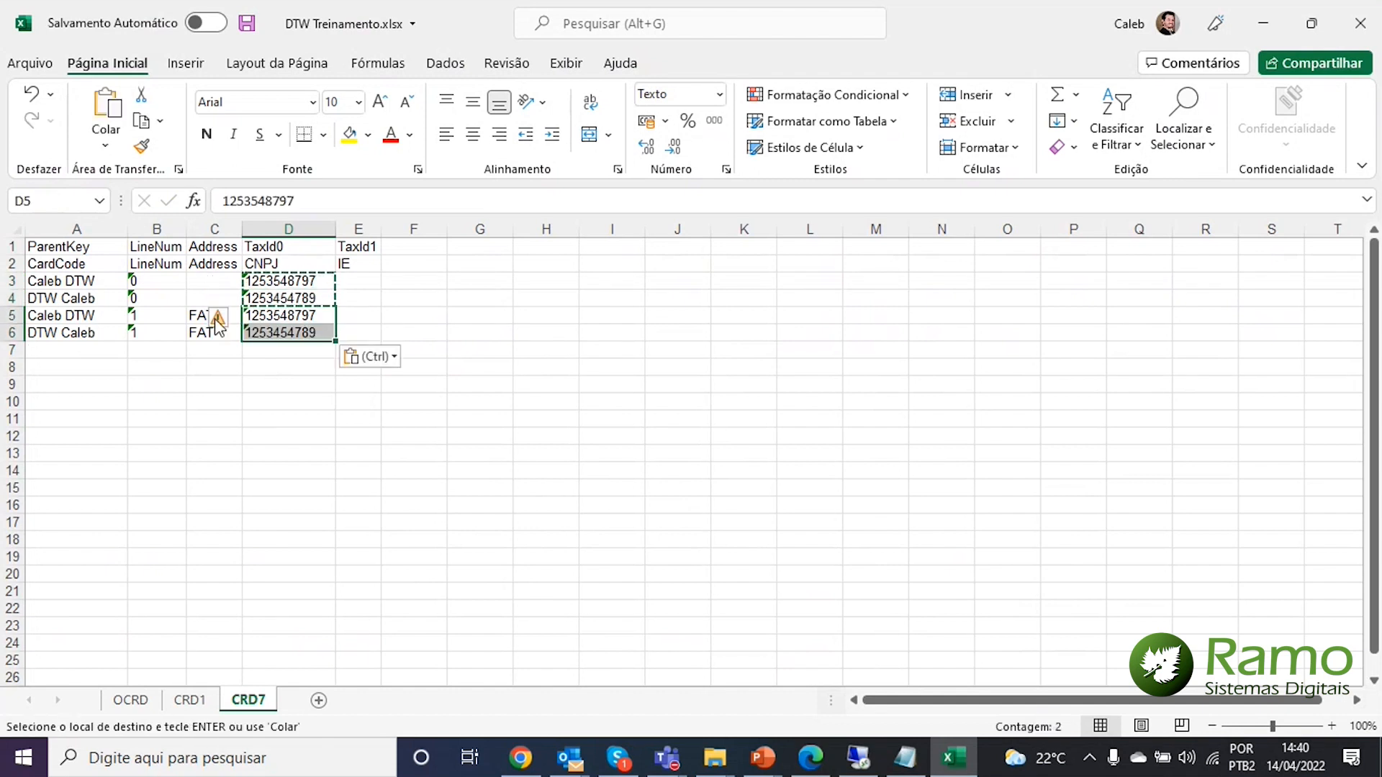
Fill TaxId1 cells E3:E6 with Isento, correcting the 'Isentp' typo
{"action": "key", "text": "Escape"}
{"action": "key", "text": "Right"}
{"action": "key", "text": "Up"}
{"action": "key", "text": "Up"}
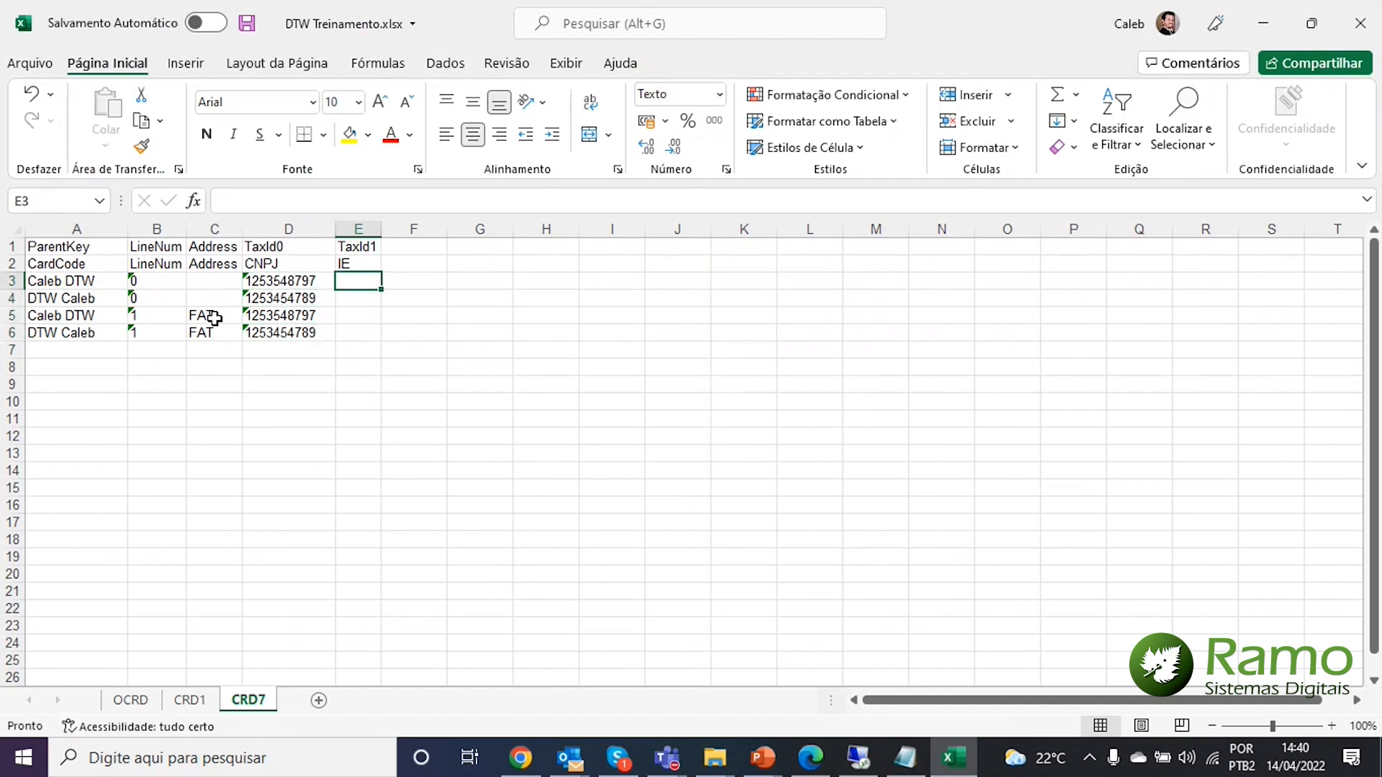
{"action": "type", "text": "Isentp"}
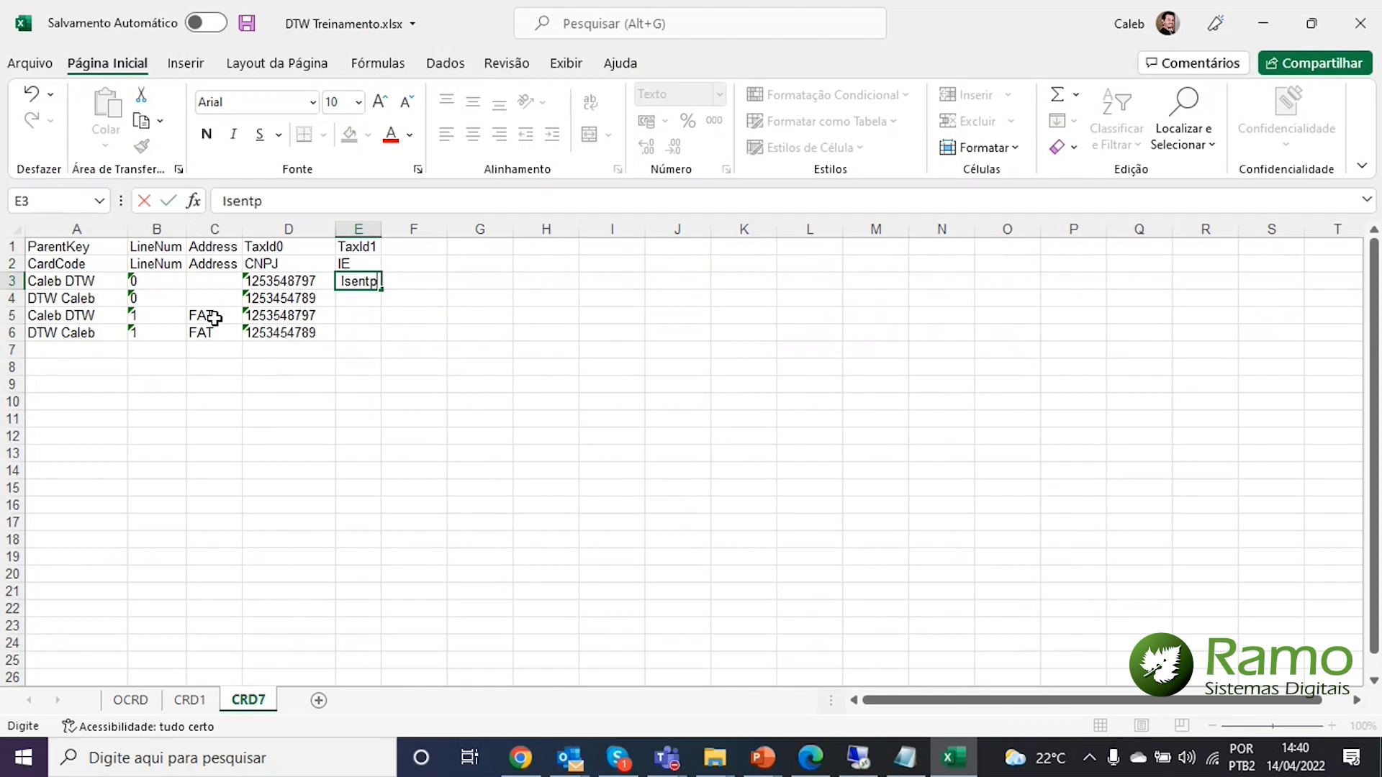
{"action": "key", "text": "Return"}
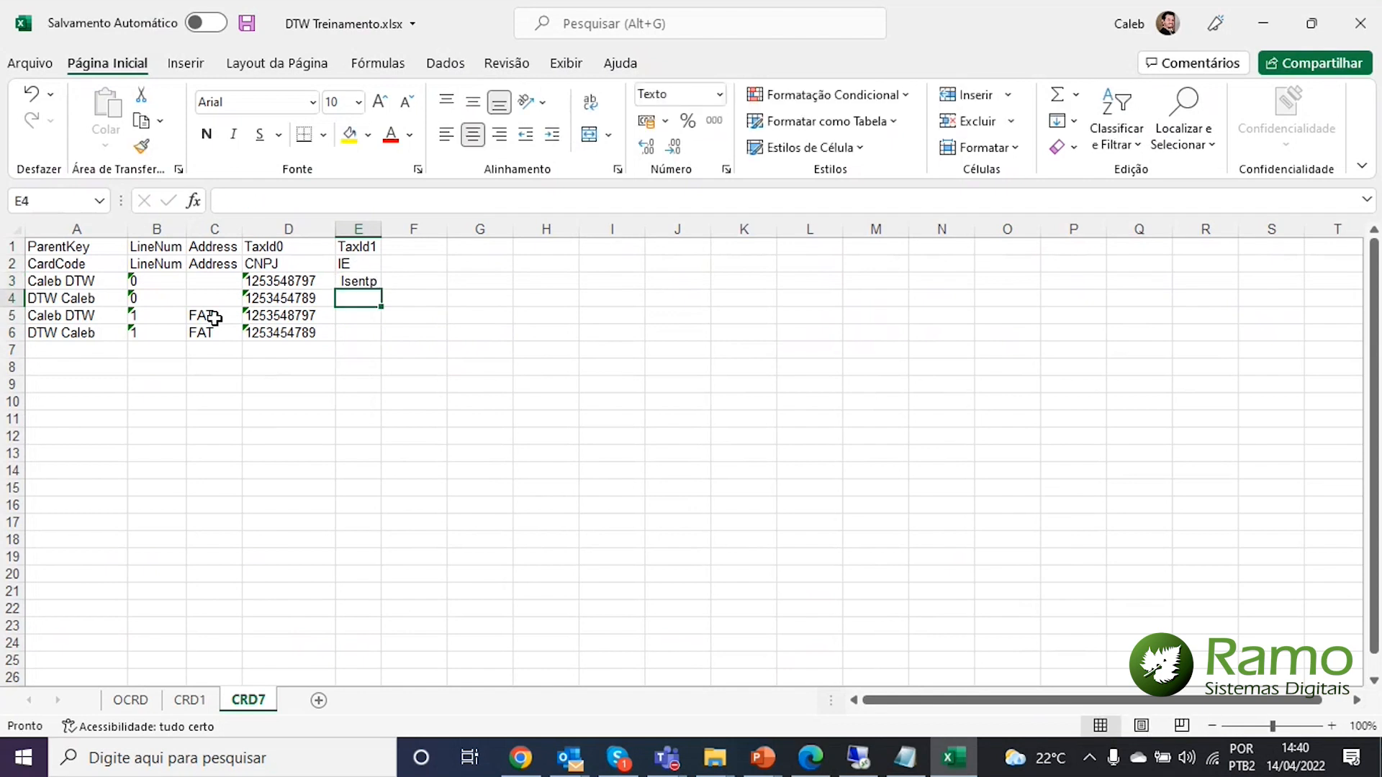
{"action": "key", "text": "Up"}
{"action": "type", "text": "Isent"}
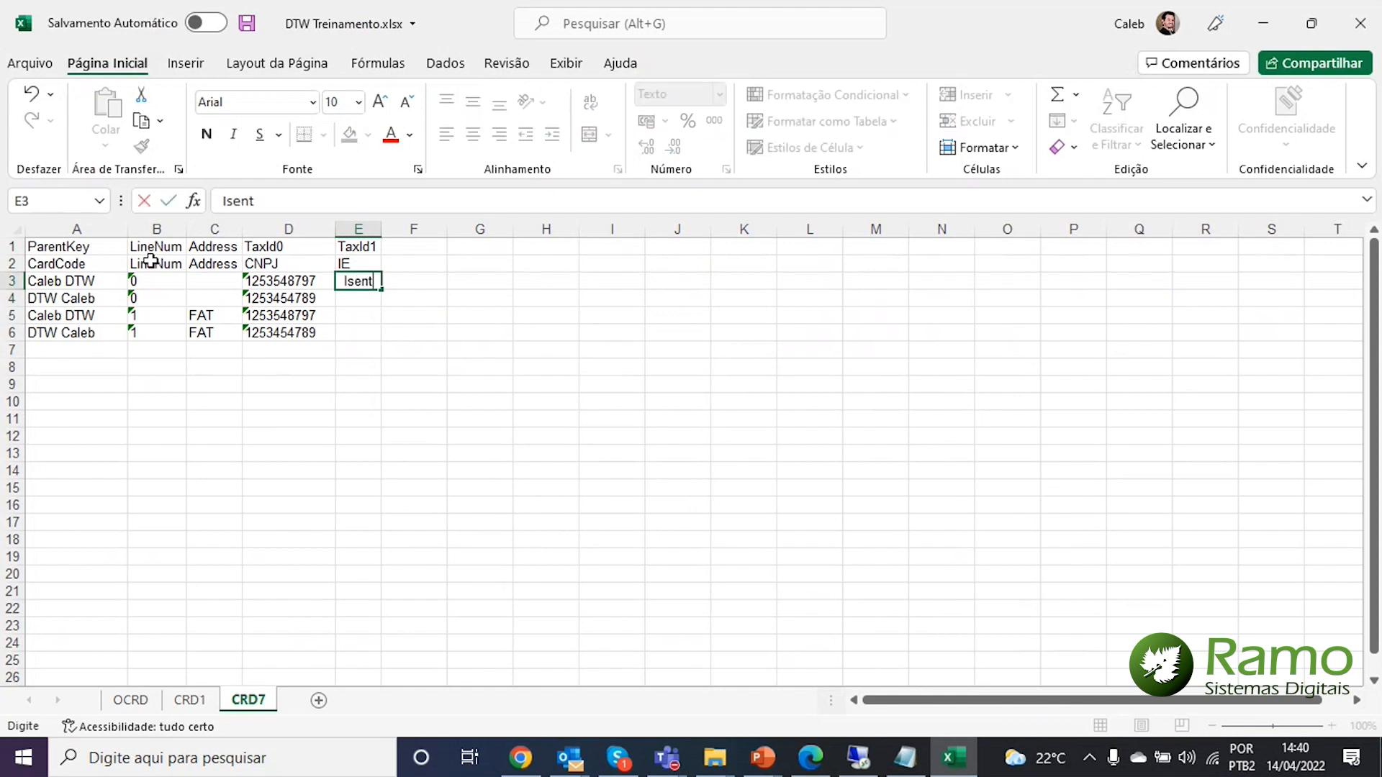
{"action": "type", "text": "o"}
{"action": "key", "text": "Return"}
{"action": "type", "text": "Isento"}
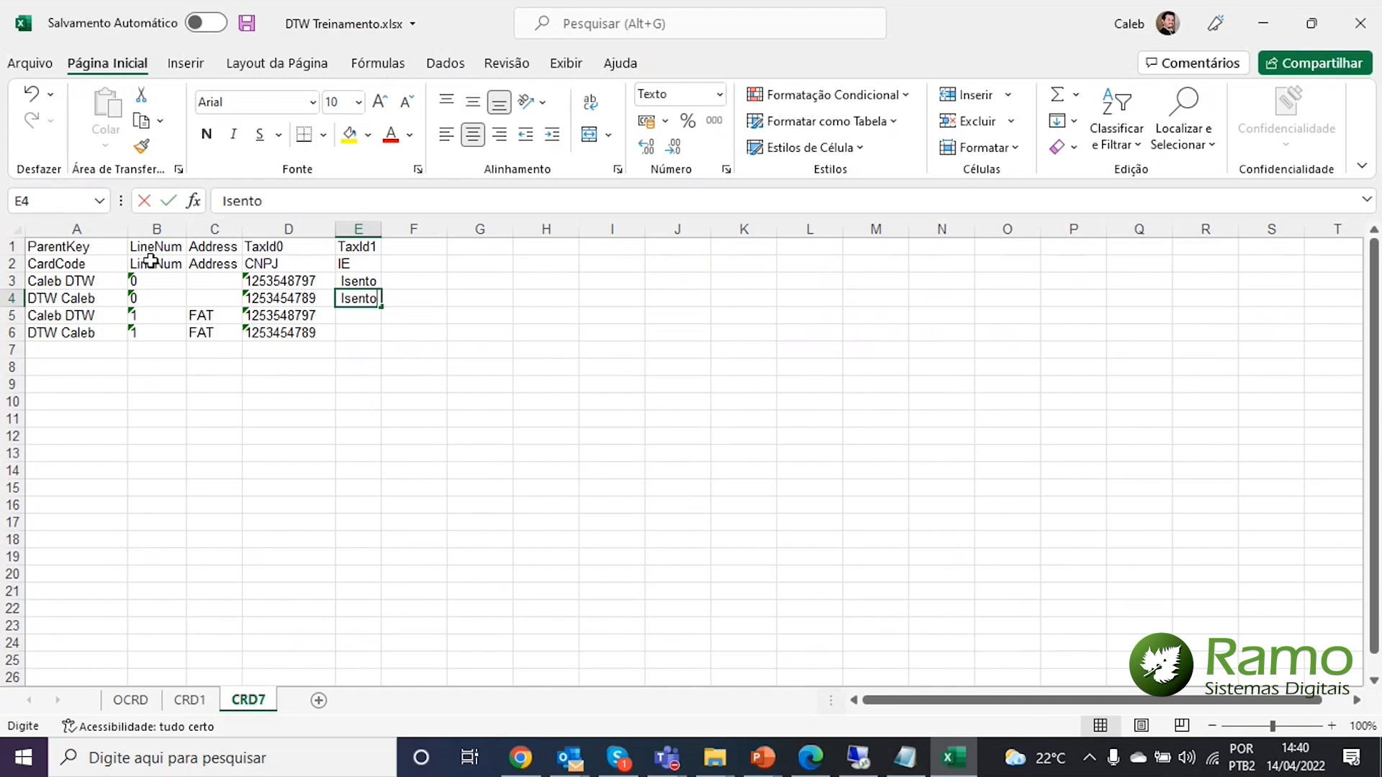
{"action": "key", "text": "Return"}
{"action": "type", "text": "Isento"}
{"action": "key", "text": "Return"}
{"action": "type", "text": "I"}
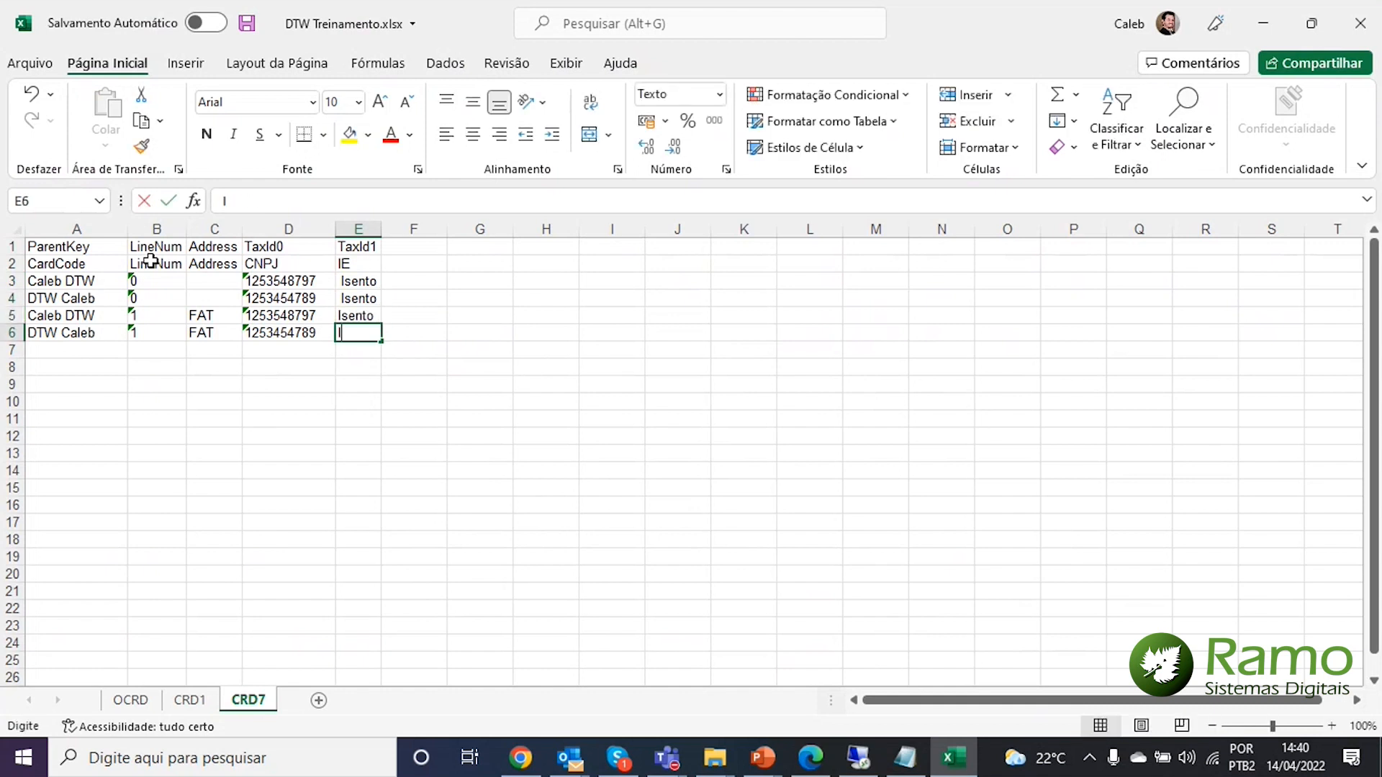
{"action": "type", "text": "sento"}
{"action": "key", "text": "Return"}
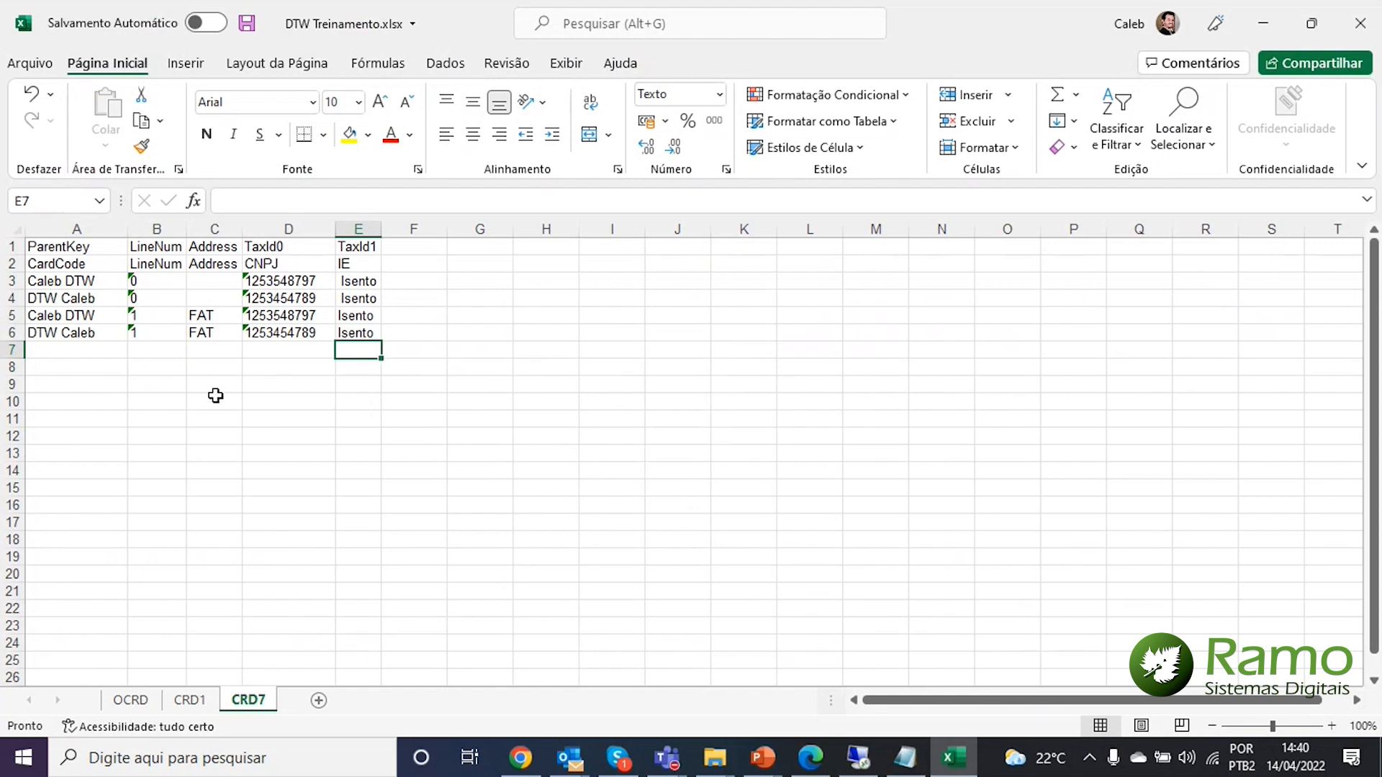
Copy the whole OCRD table into a new maximized Notepad window, removing the trailing blank line
{"action": "left_click", "coordinate": [130, 700]}
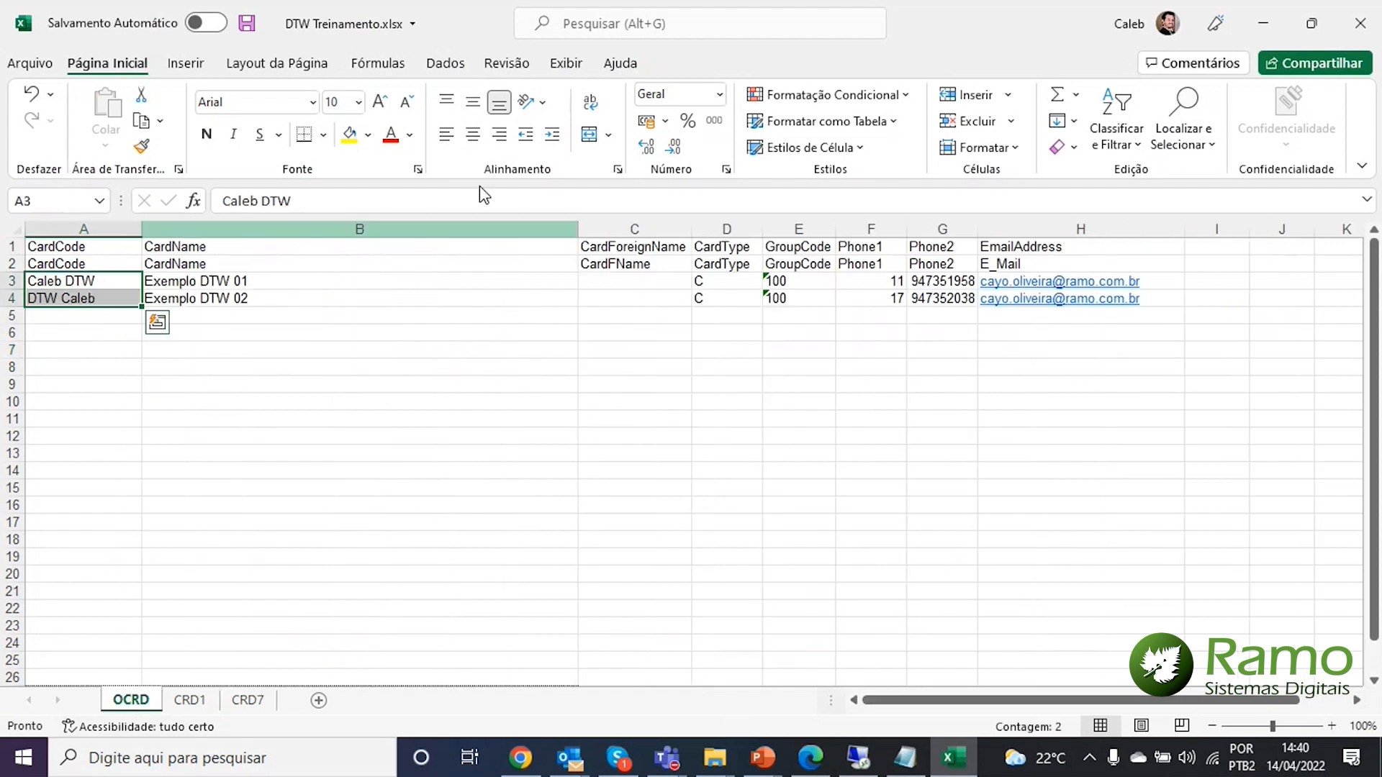
{"action": "left_click", "coordinate": [85, 245]}
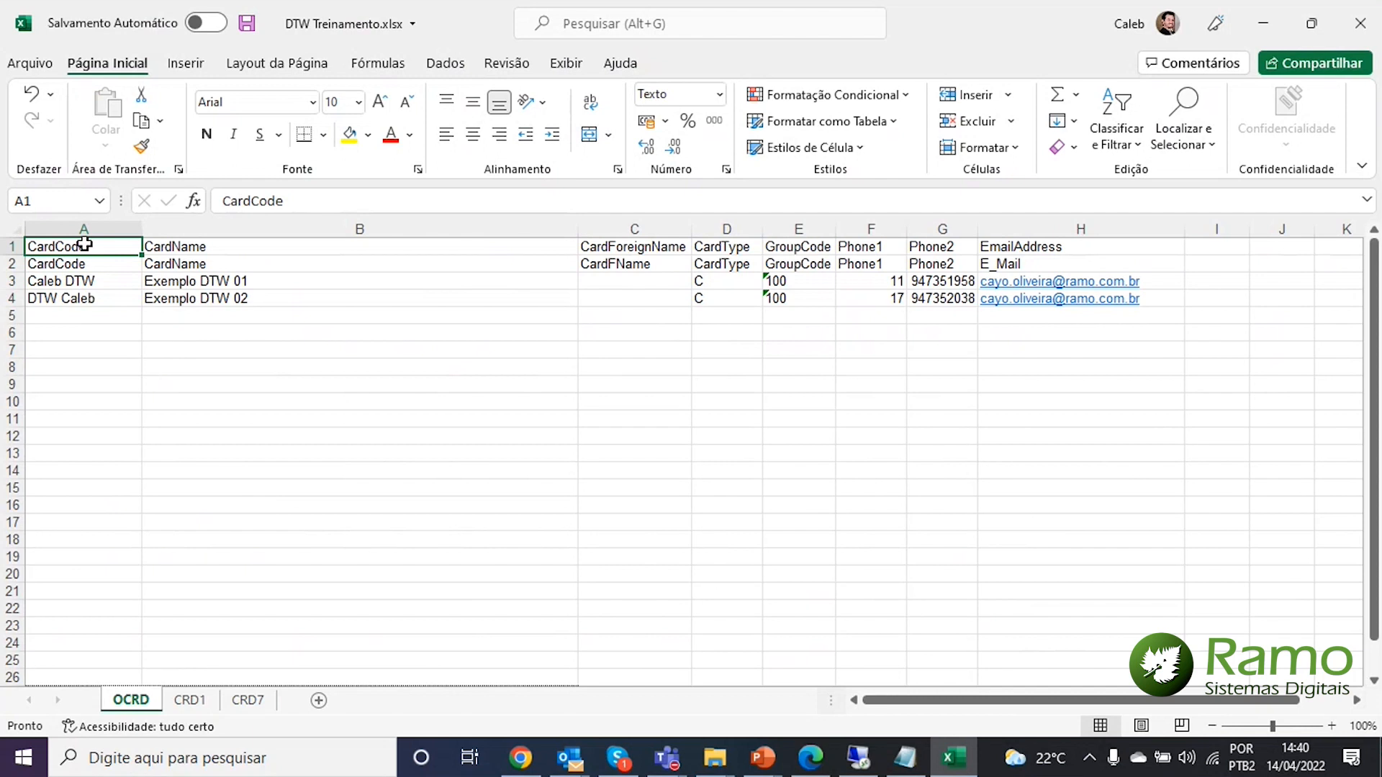
{"action": "key", "text": "ctrl+shift+Right"}
{"action": "key", "text": "ctrl+shift+Down"}
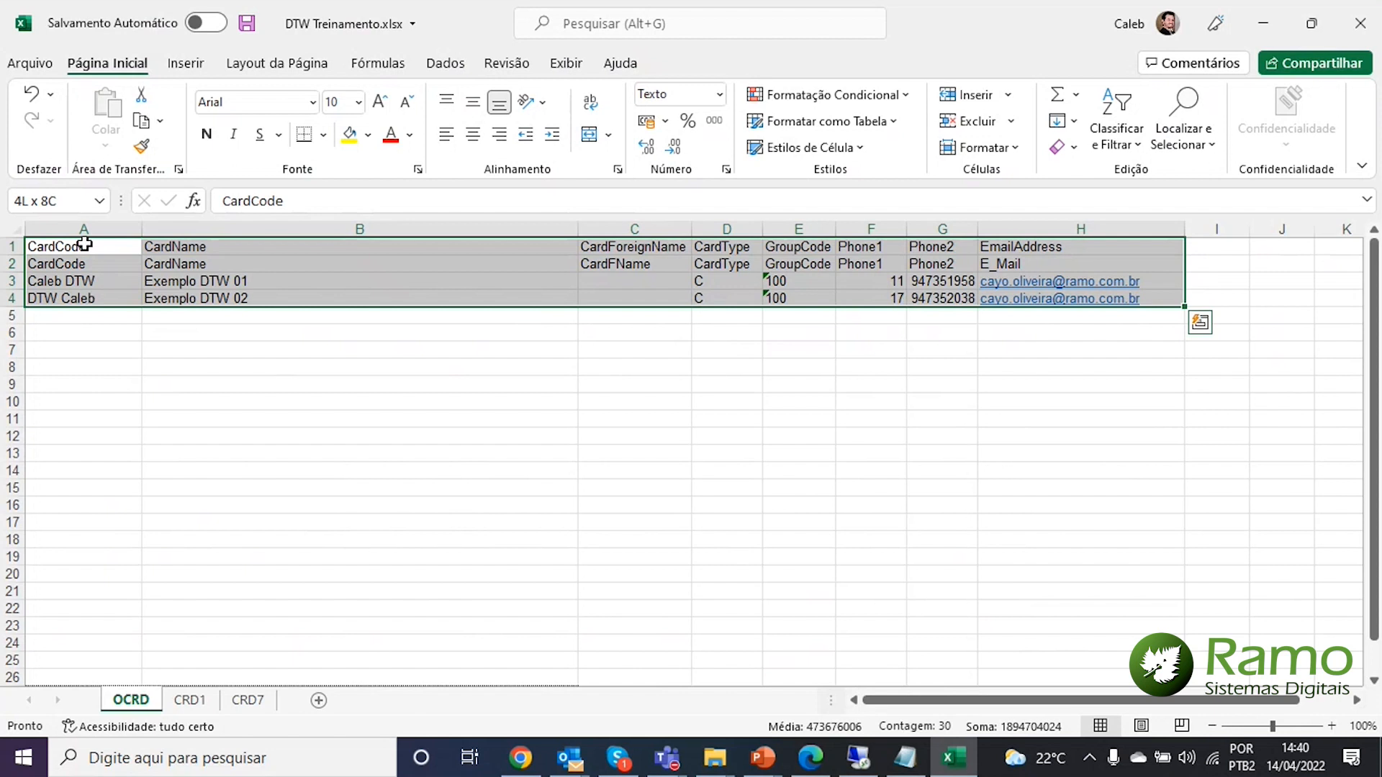
{"action": "key", "text": "ctrl+c"}
{"action": "key", "text": "super+r"}
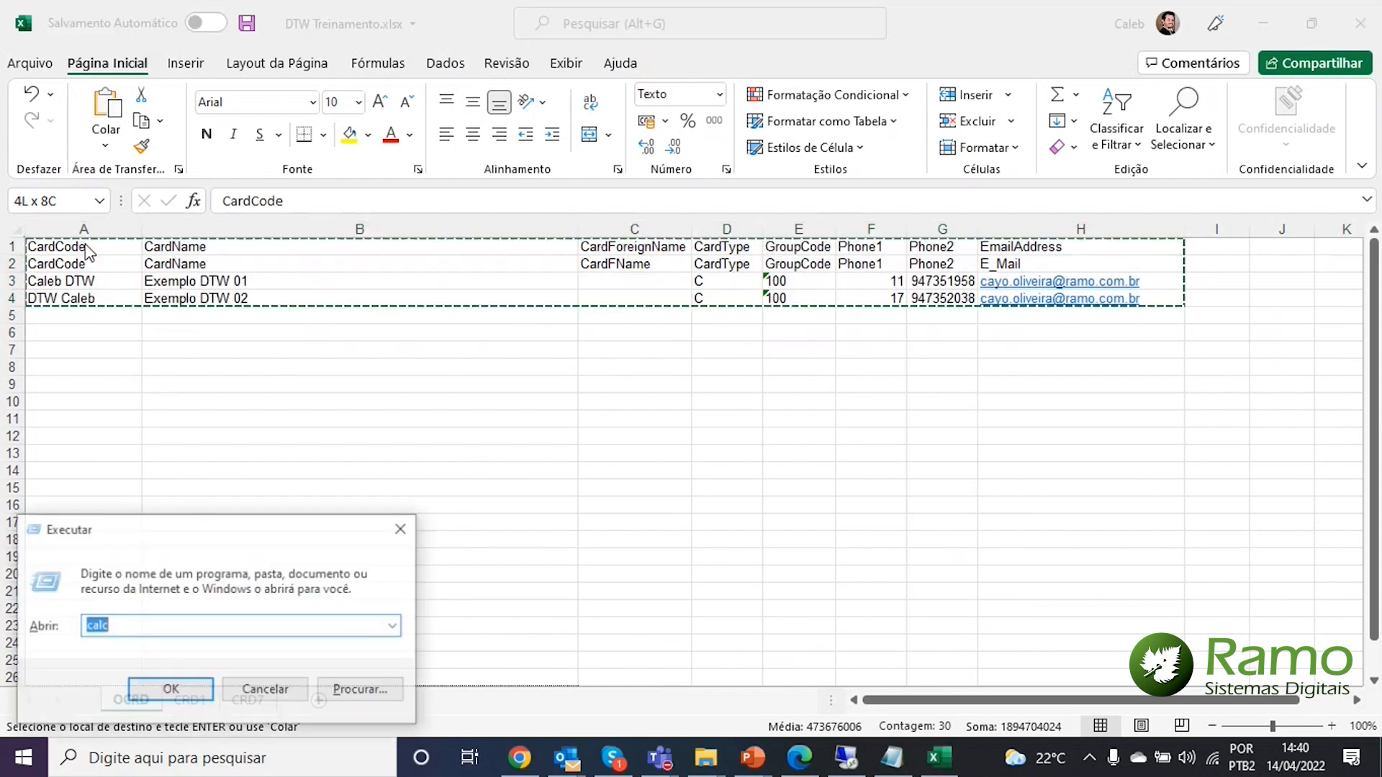
{"action": "type", "text": "notepad"}
{"action": "key", "text": "Return"}
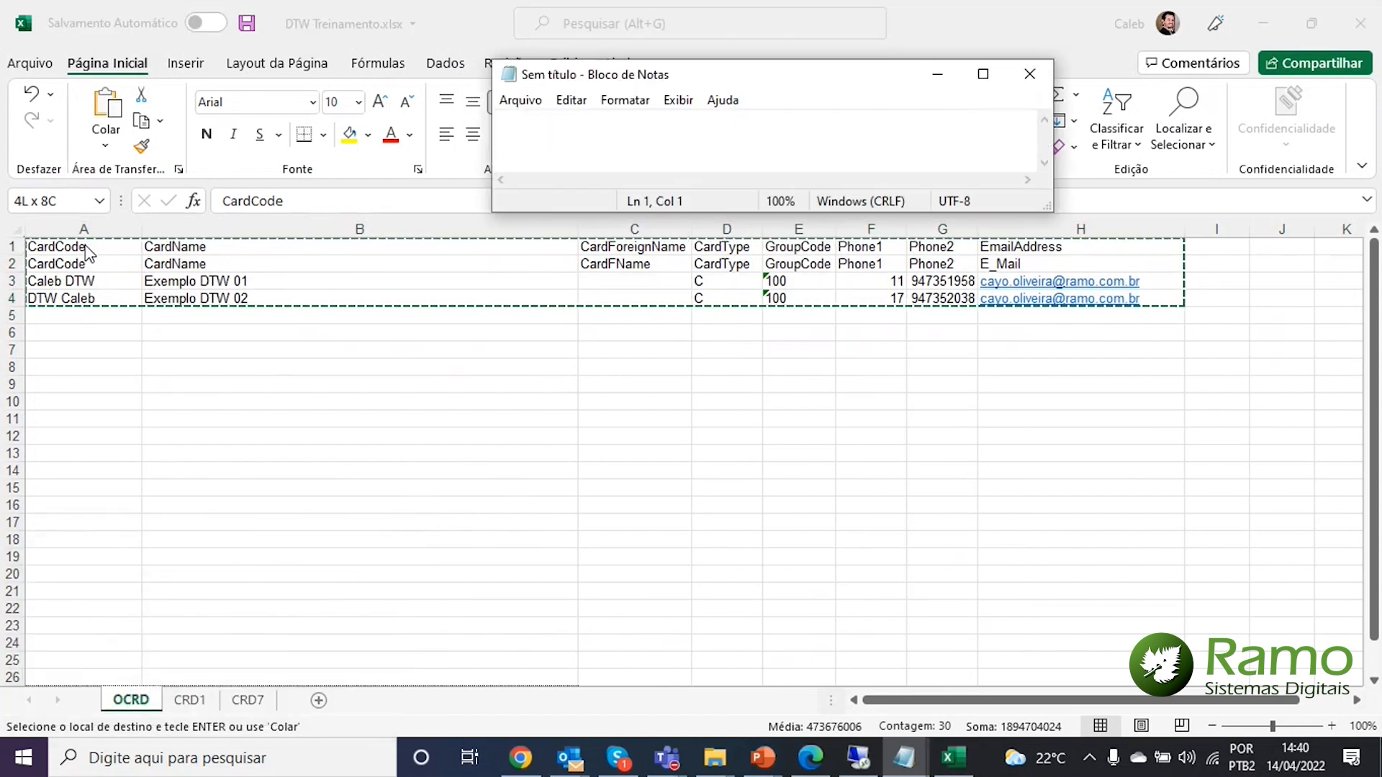
{"action": "key", "text": "ctrl+v"}
{"action": "left_click_drag", "start_coordinate": [1051, 208], "coordinate": [1261, 396]}
{"action": "left_click", "coordinate": [1201, 73]}
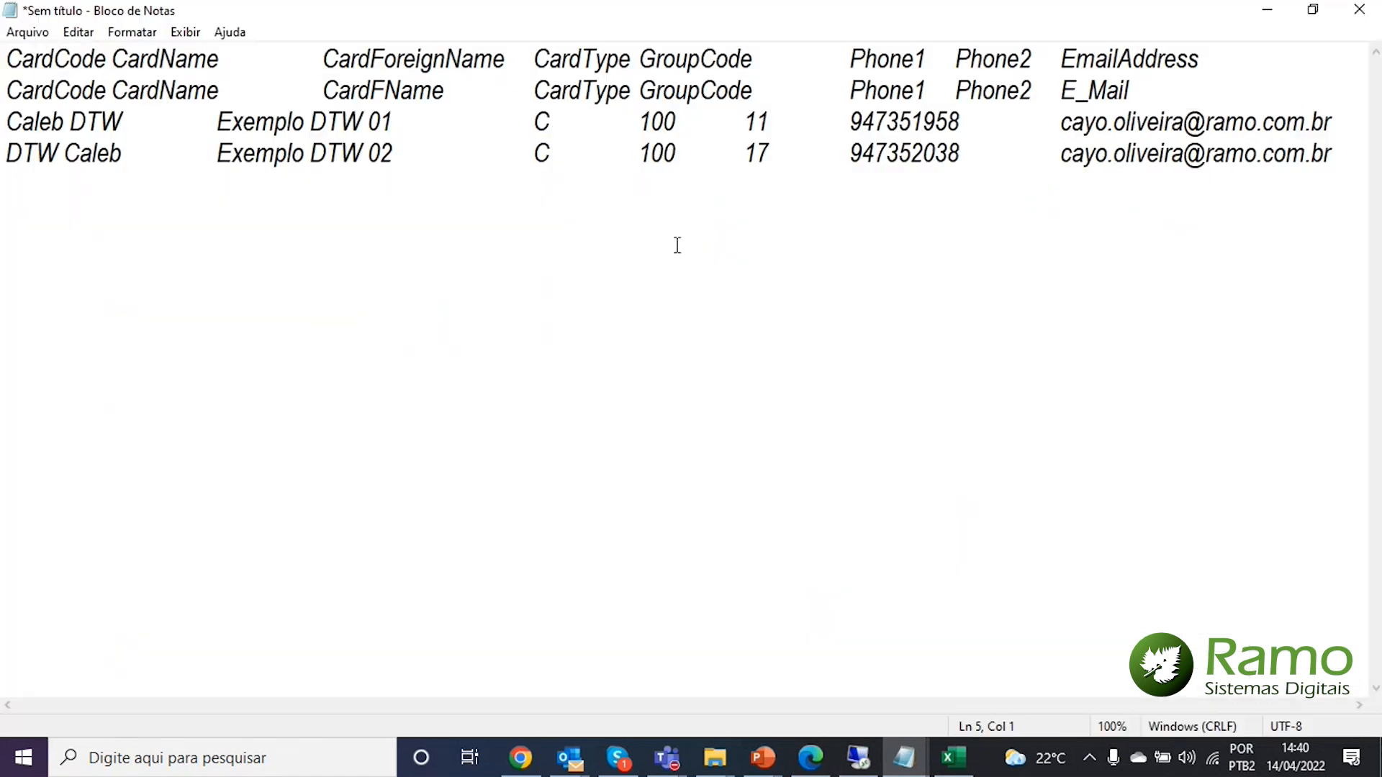
{"action": "key", "text": "BackSpace"}
Save the text as OCRD.txt in a new Desktop folder named DTW Video
{"action": "left_click", "coordinate": [27, 31]}
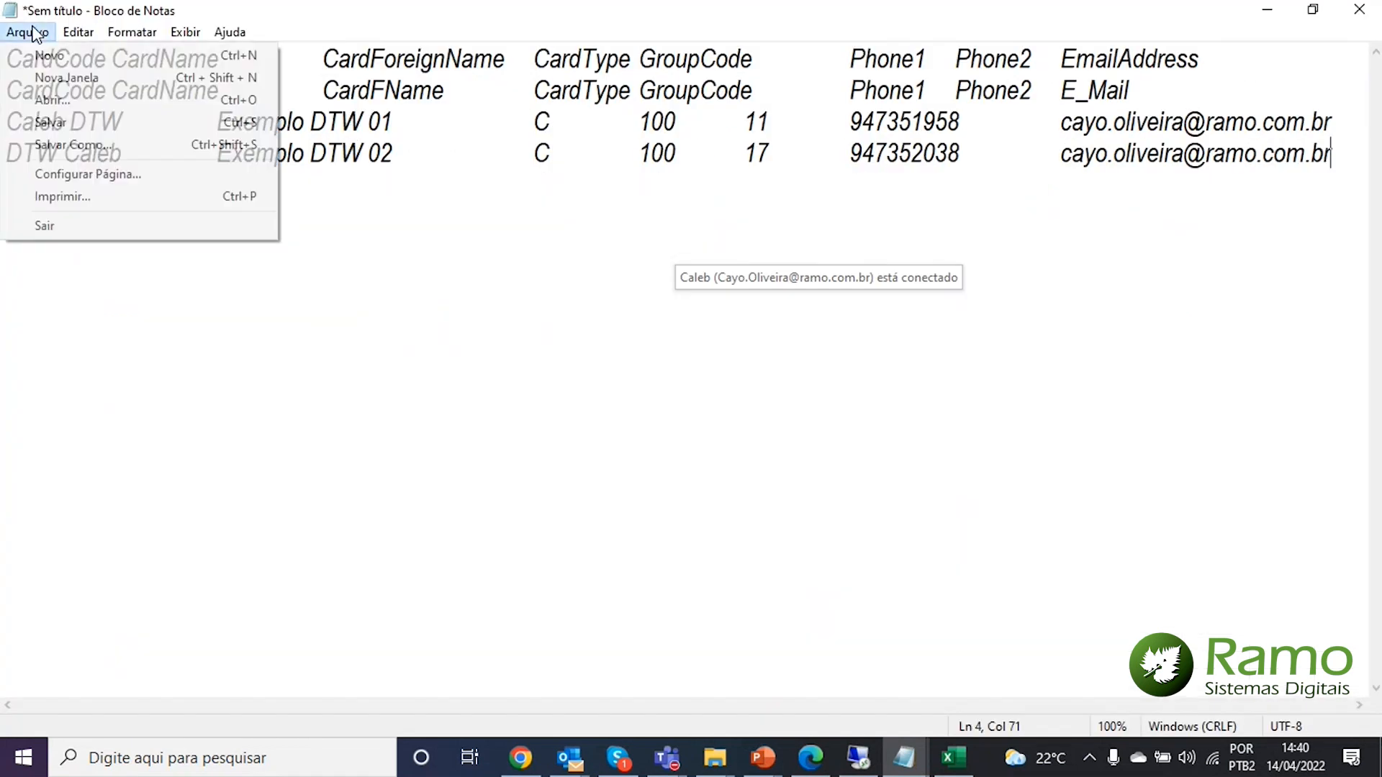
{"action": "left_click", "coordinate": [50, 122]}
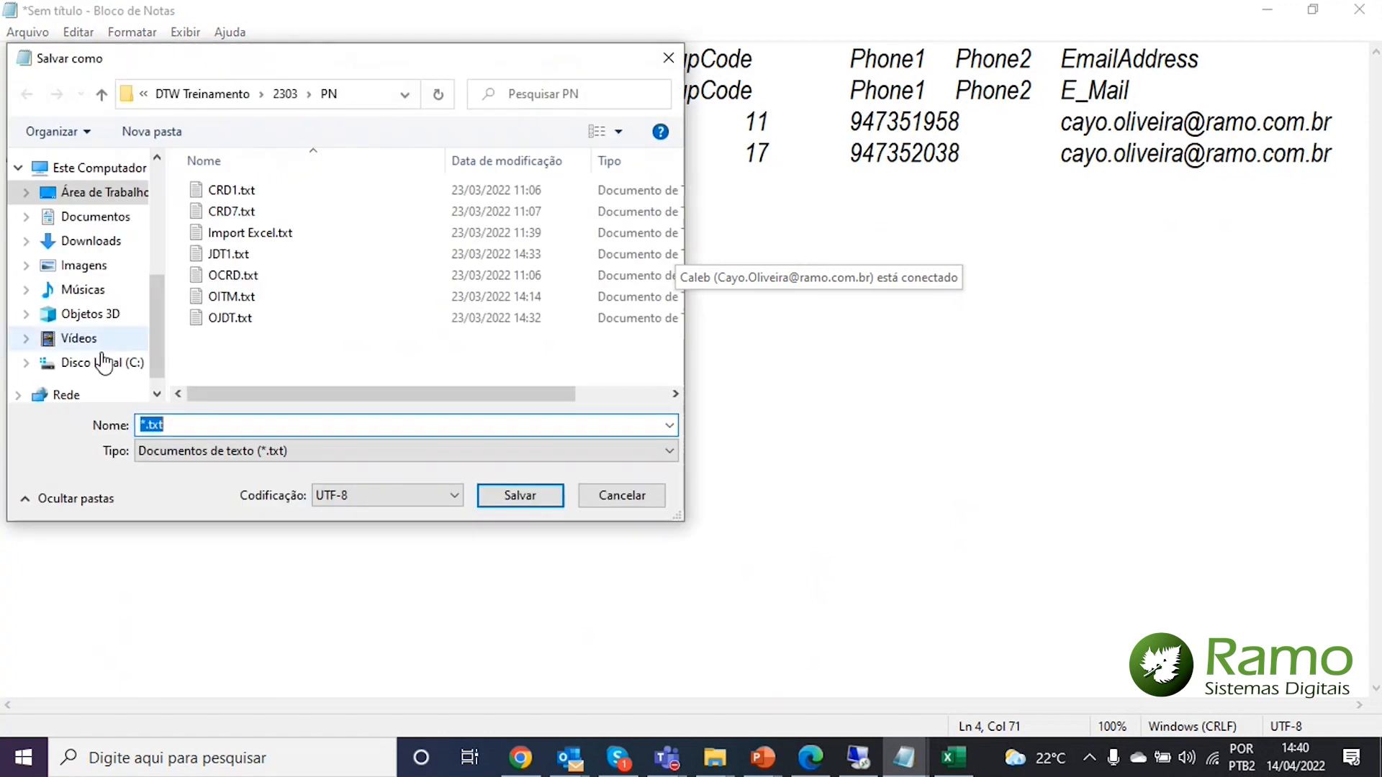
{"action": "left_click", "coordinate": [102, 192]}
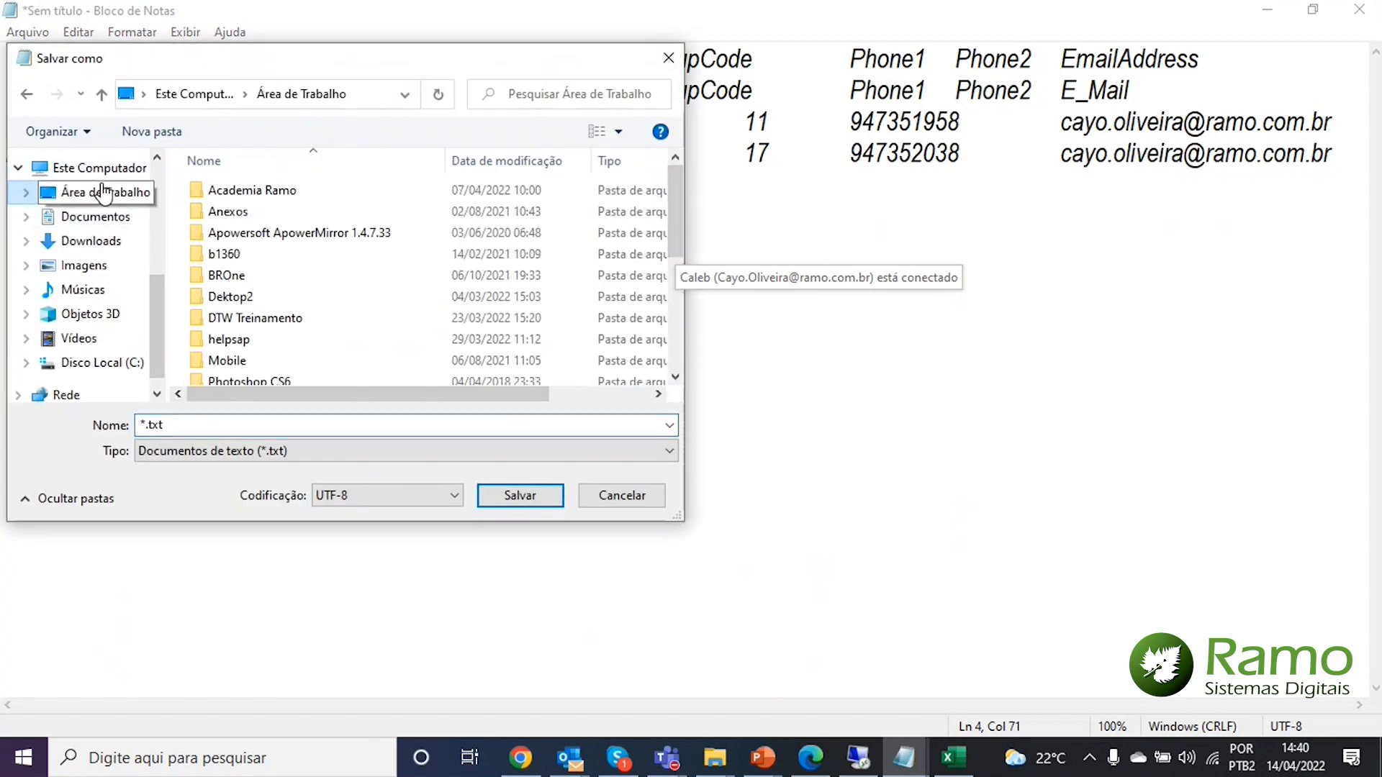
{"action": "scroll", "coordinate": [400, 283], "scroll_direction": "down", "scroll_amount": 4}
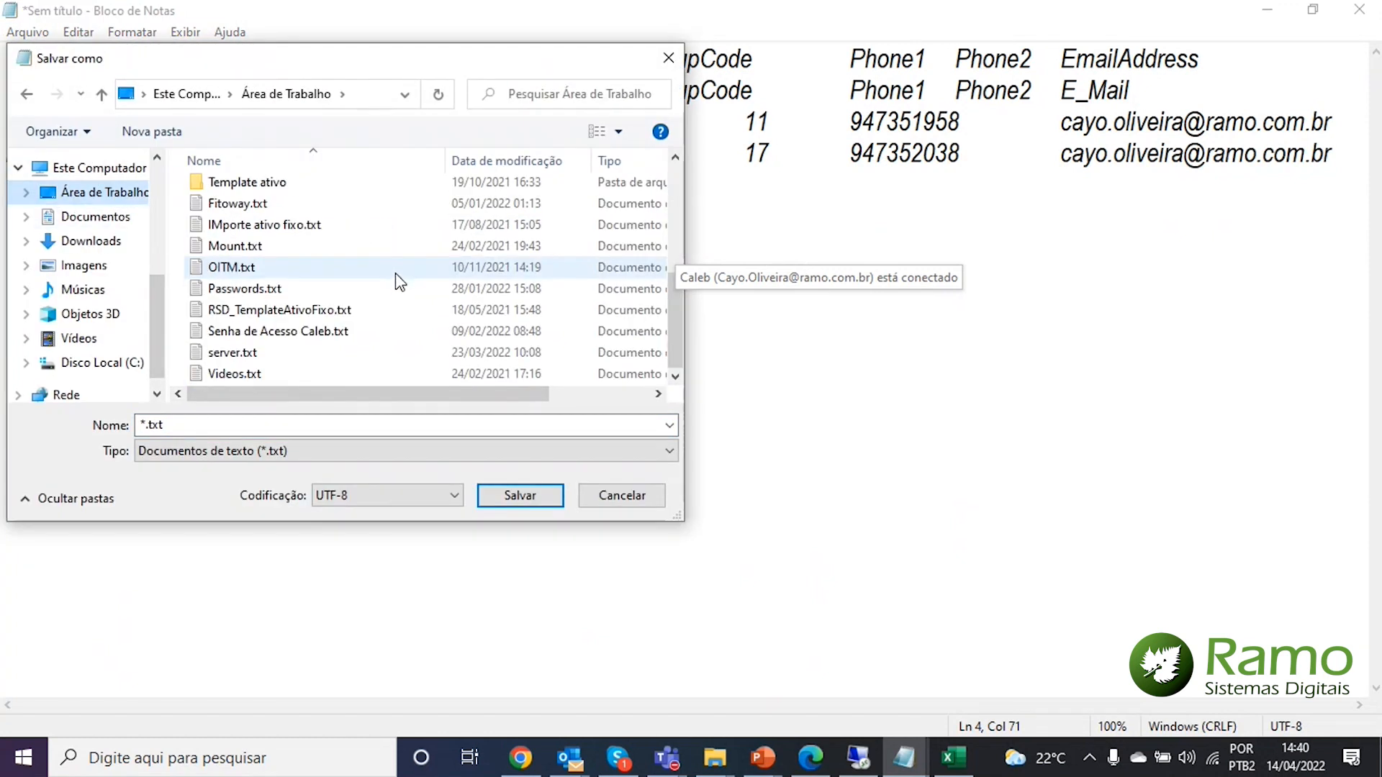
{"action": "key", "text": "ctrl+shift+n"}
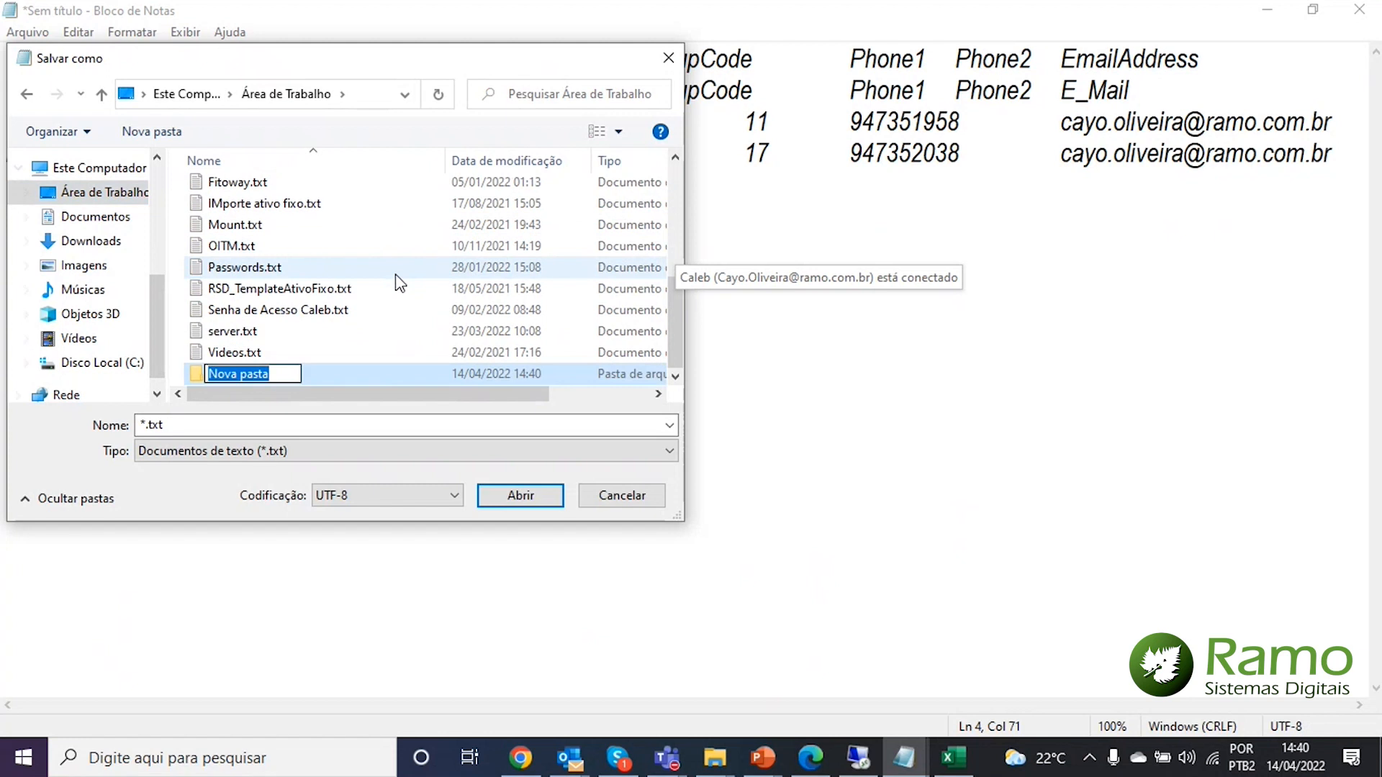
{"action": "type", "text": "DTW Video"}
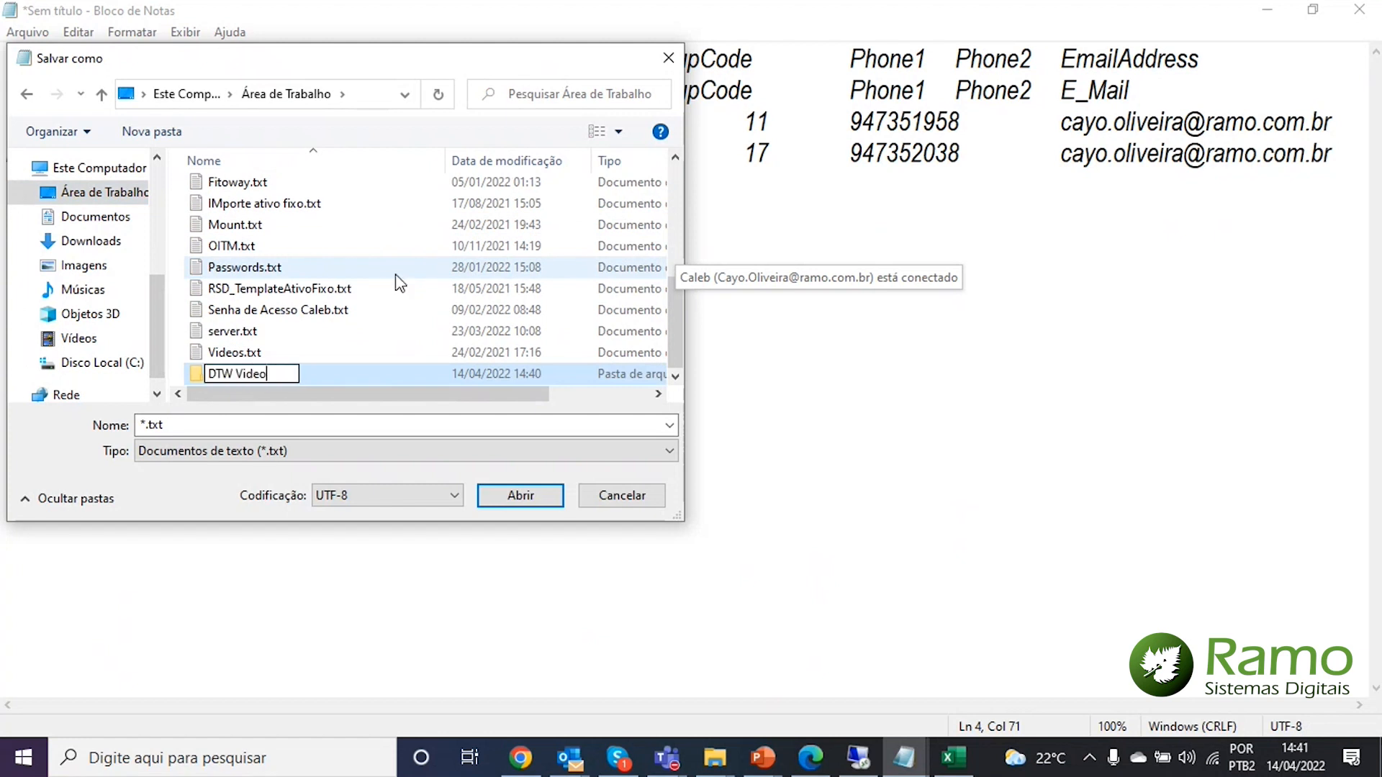
{"action": "key", "text": "Return"}
{"action": "key", "text": "Return"}
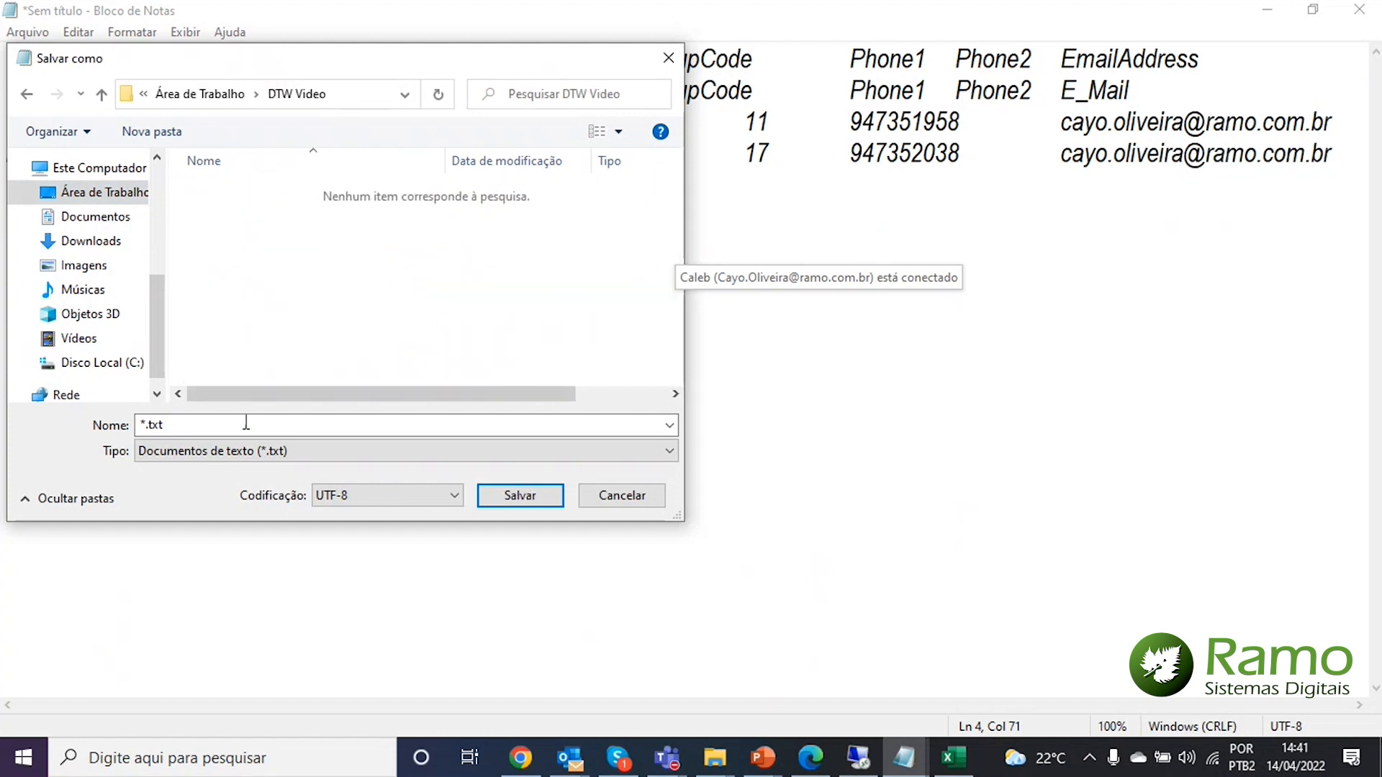
{"action": "left_click", "coordinate": [239, 424]}
{"action": "type", "text": "OC"}
{"action": "type", "text": "RD"}
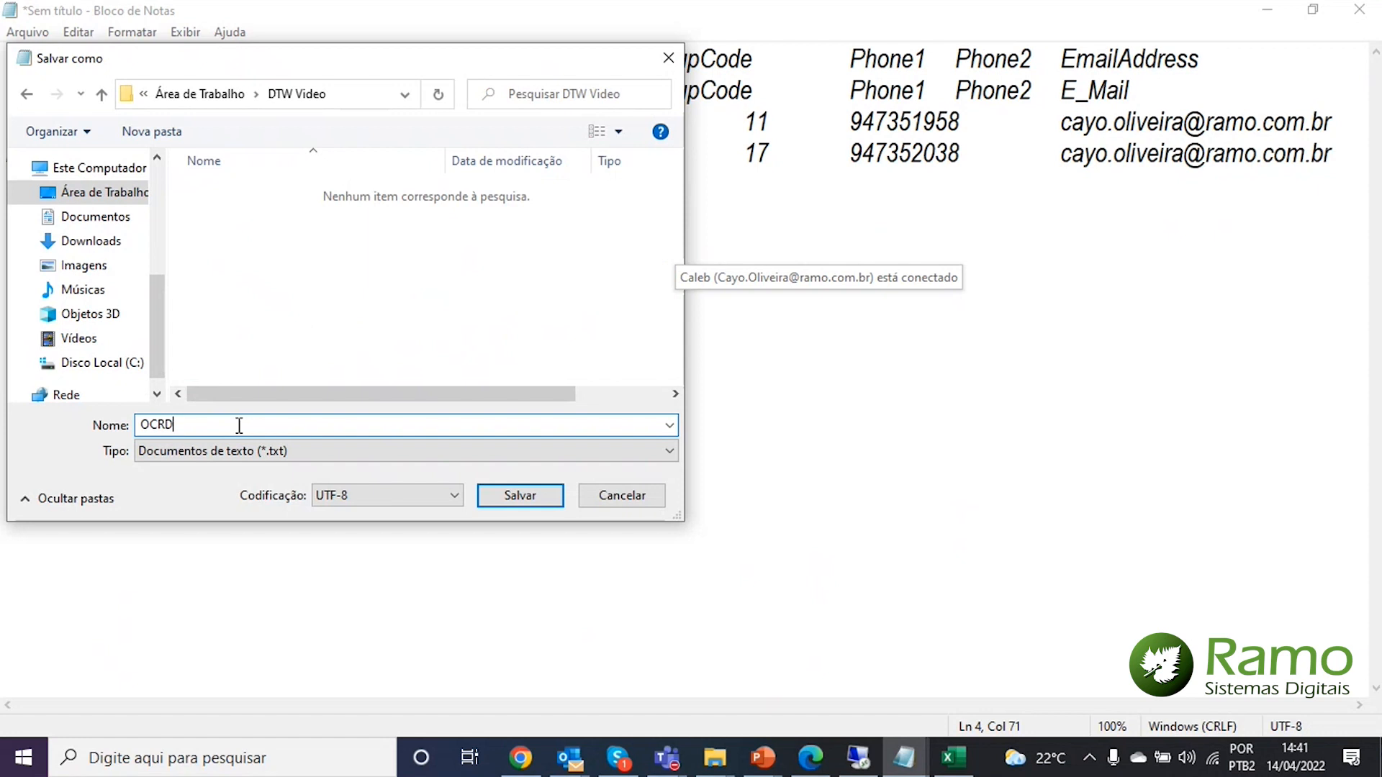
{"action": "key", "text": "Return"}
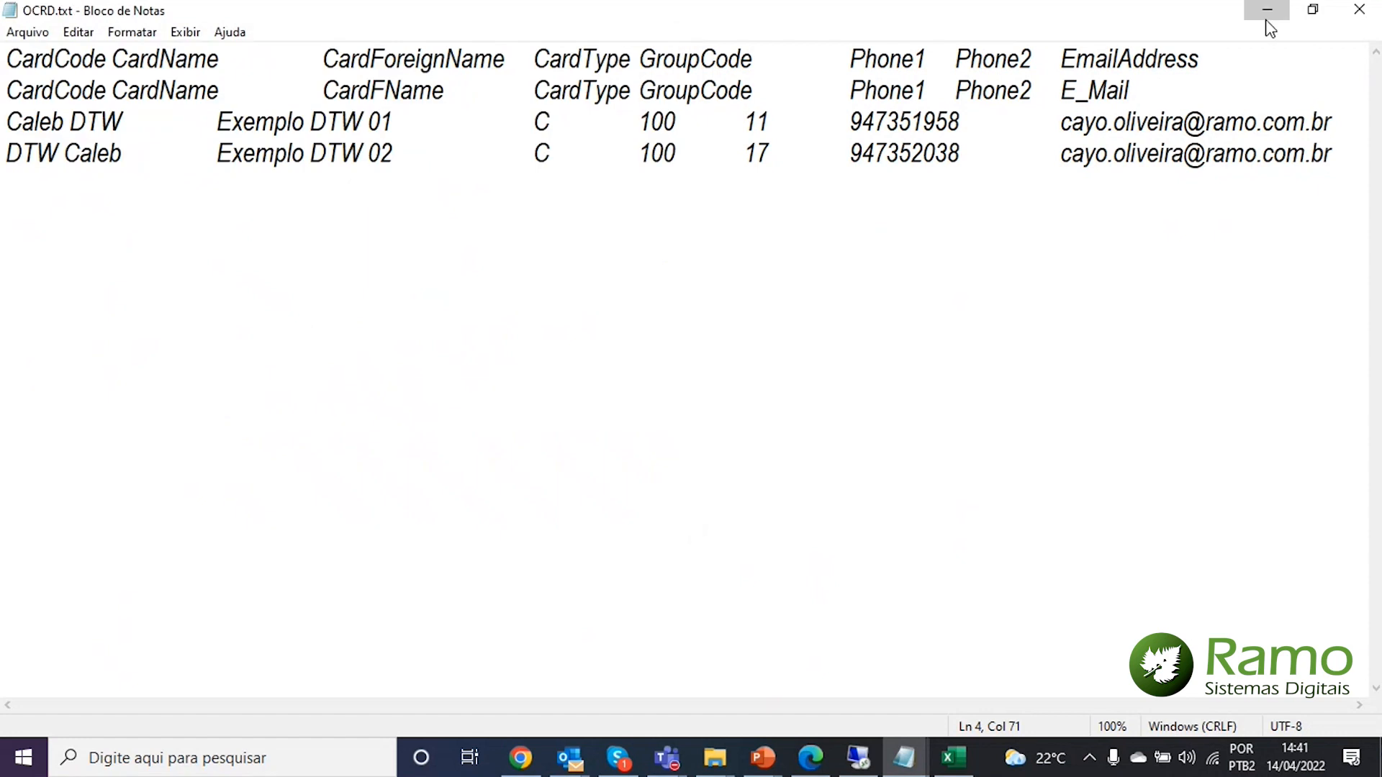
{"action": "left_click", "coordinate": [1268, 10]}
Copy the CRD1 table A1:R6 into Notepad, replacing the OCRD text
{"action": "left_click", "coordinate": [190, 700]}
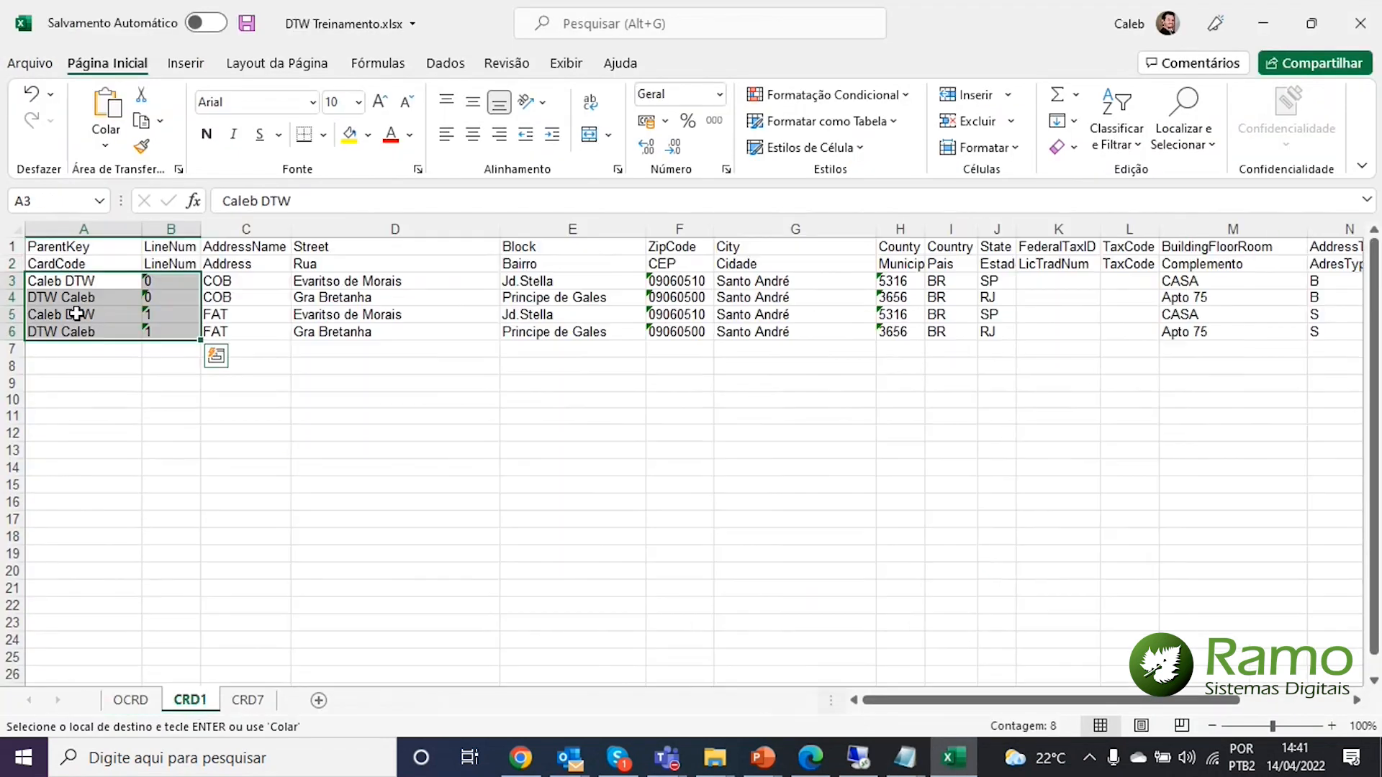
{"action": "left_click", "coordinate": [61, 249]}
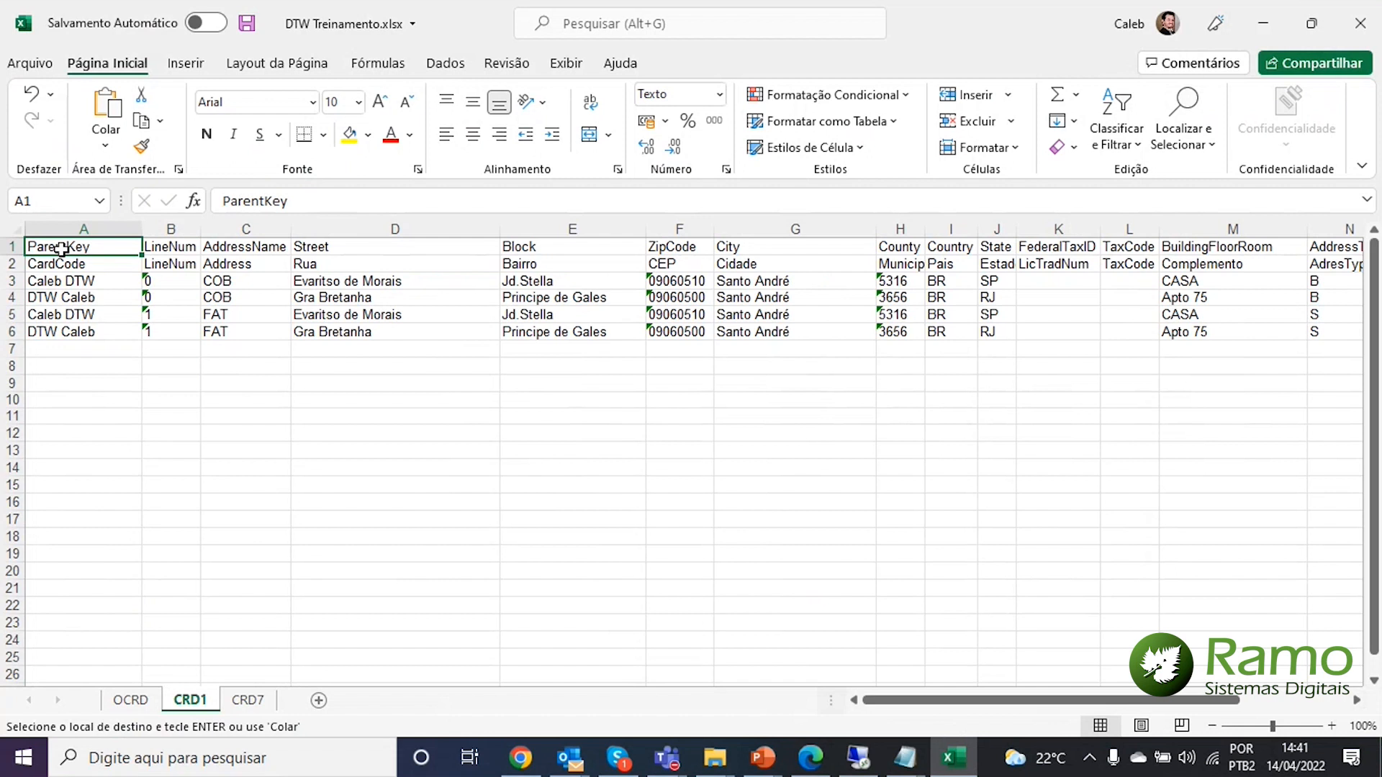
{"action": "key", "text": "ctrl+shift+Right"}
{"action": "key", "text": "ctrl+shift+Down"}
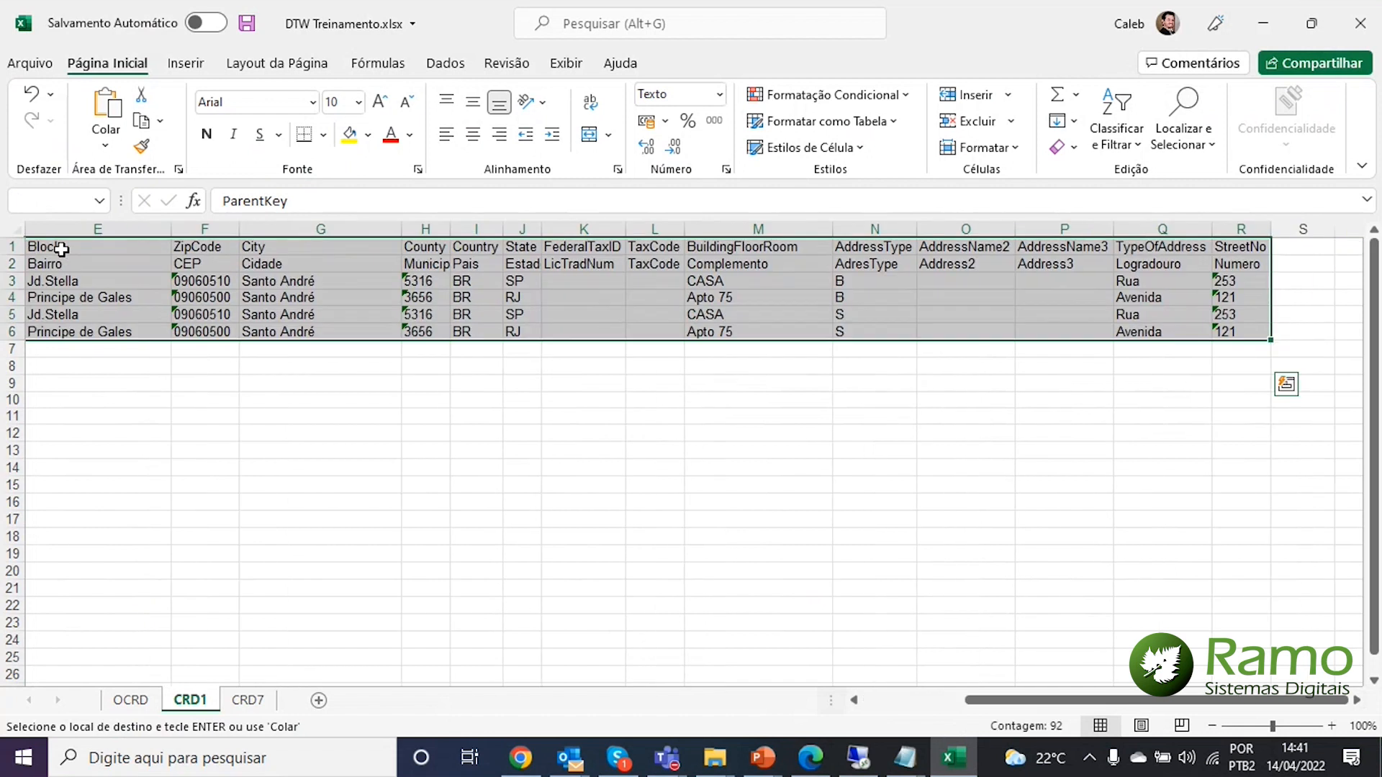
{"action": "key", "text": "ctrl+c"}
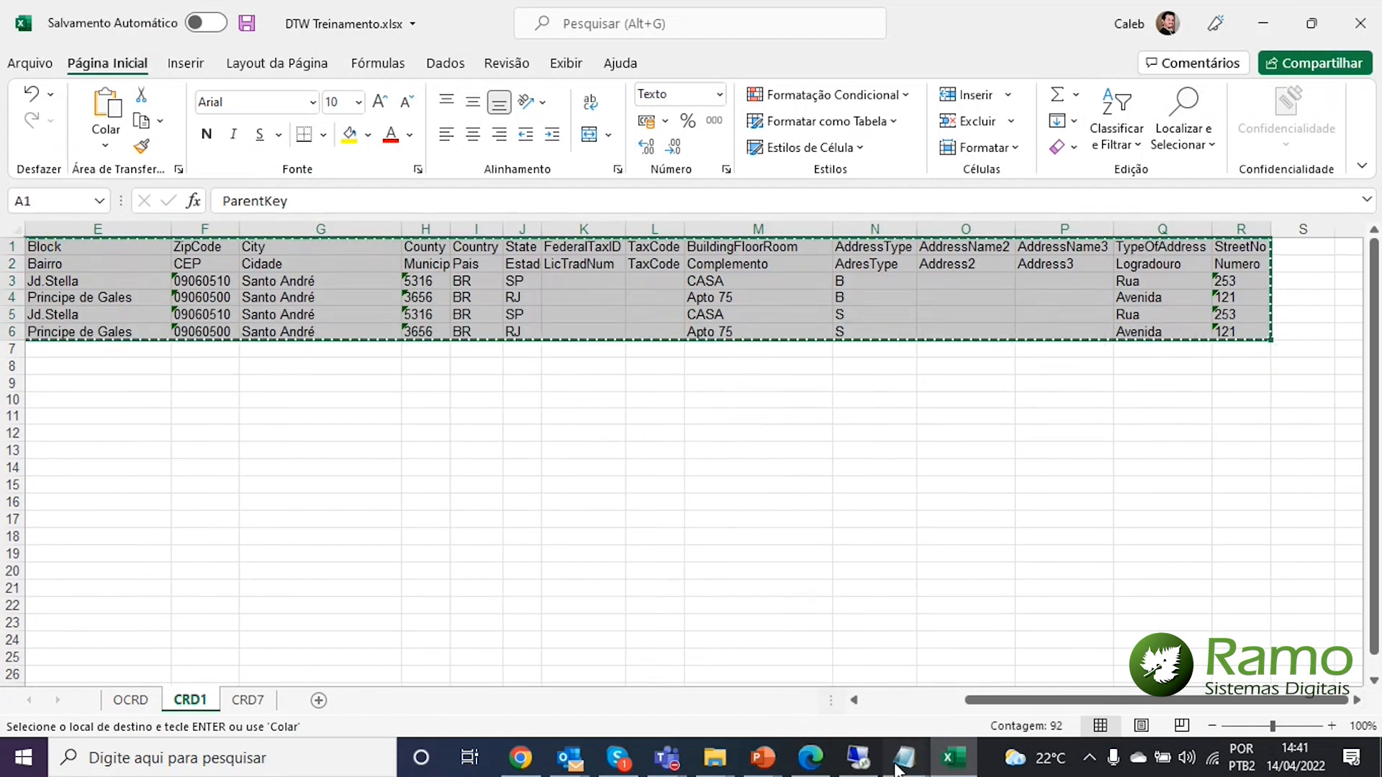
{"action": "mouse_move", "coordinate": [899, 763]}
{"action": "left_click", "coordinate": [923, 696]}
{"action": "key", "text": "ctrl+a"}
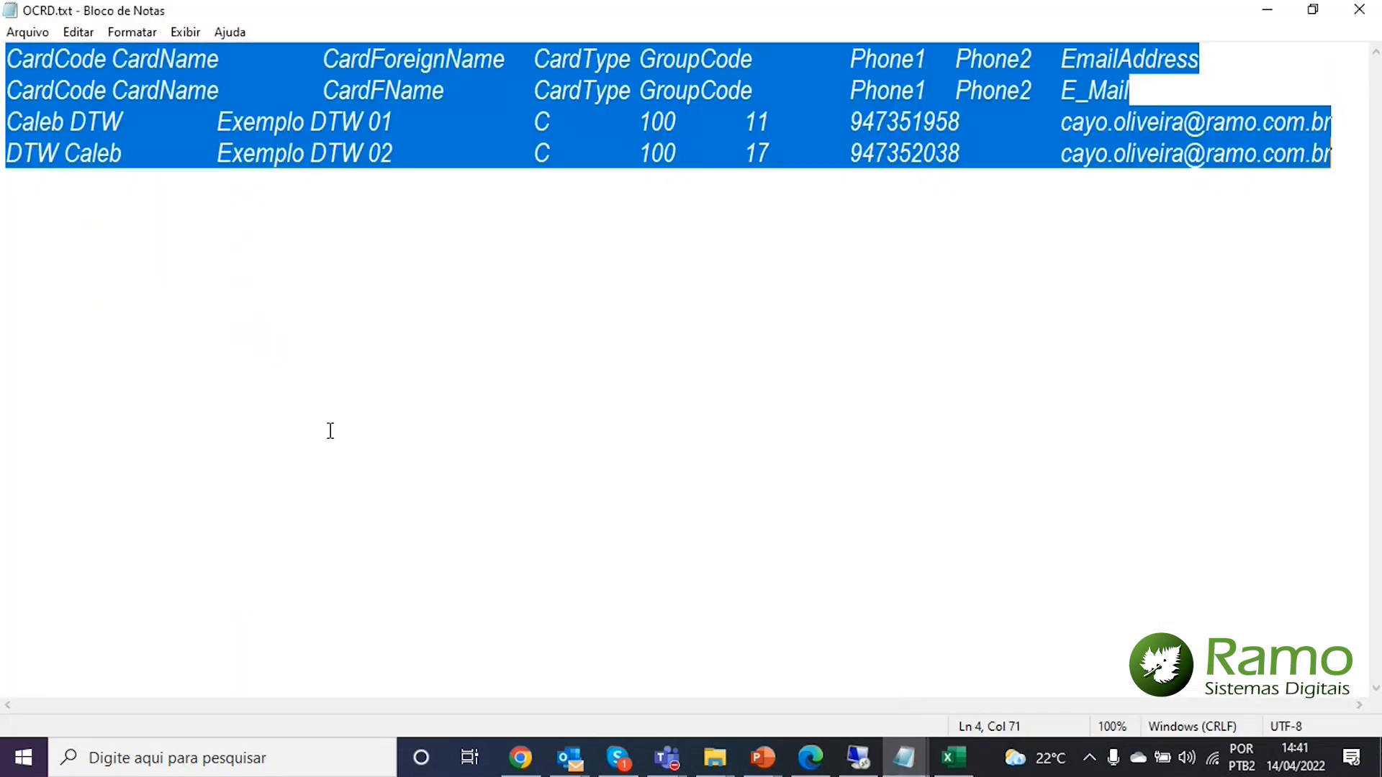
{"action": "key", "text": "ctrl+v"}
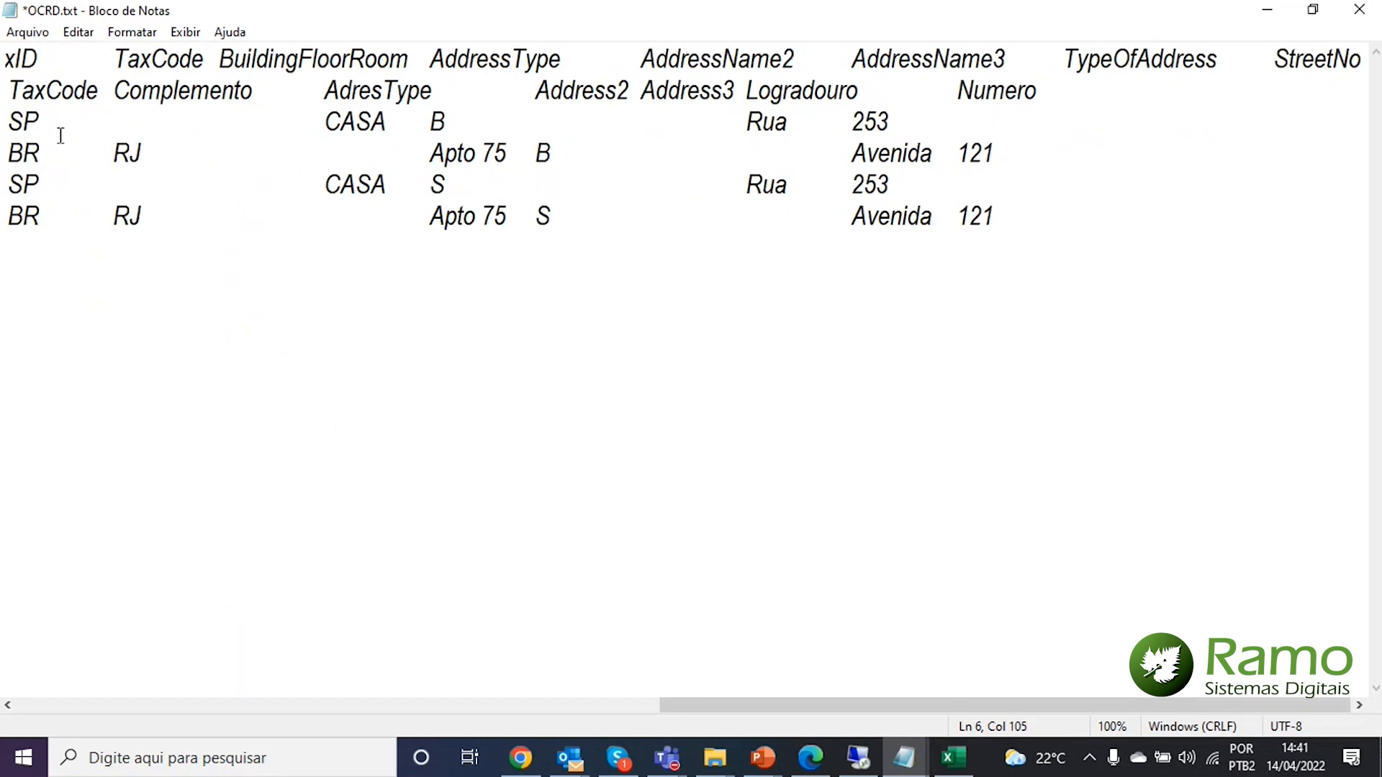
Save the Notepad text under the new name CRD1.txt
{"action": "left_click", "coordinate": [21, 32]}
{"action": "left_click", "coordinate": [77, 140]}
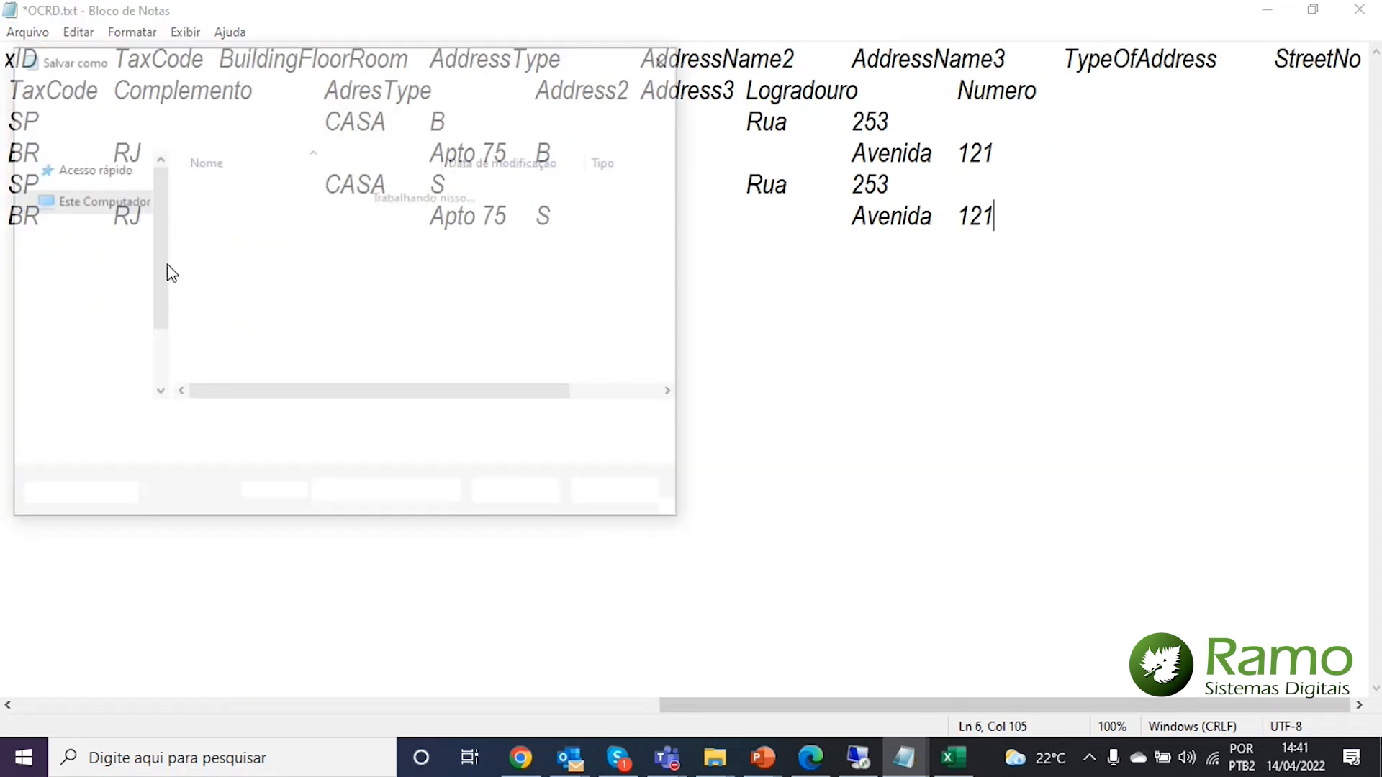
{"action": "left_click_drag", "start_coordinate": [173, 424], "coordinate": [128, 418]}
{"action": "type", "text": "CRd1.txt"}
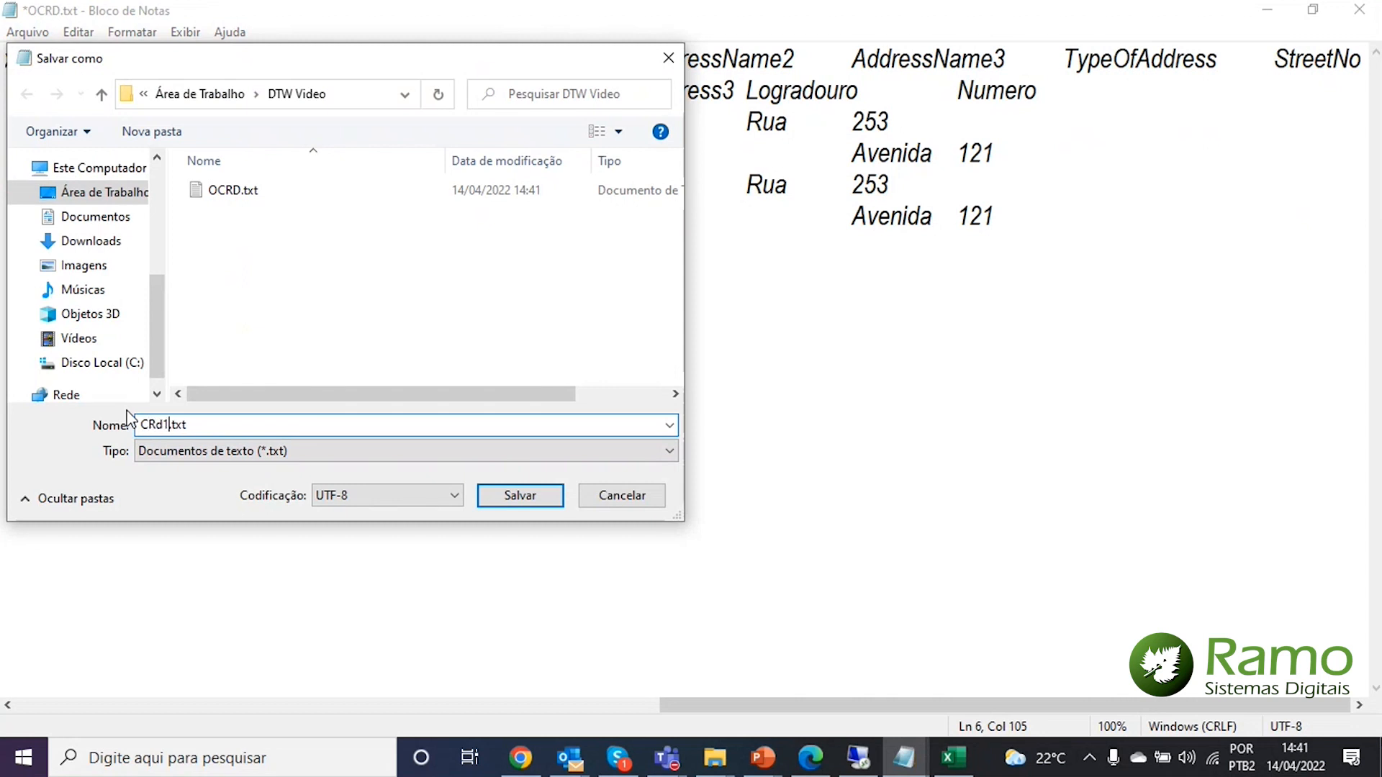
{"action": "key", "text": "BackSpace"}
{"action": "type", "text": "D1"}
{"action": "left_click", "coordinate": [536, 494]}
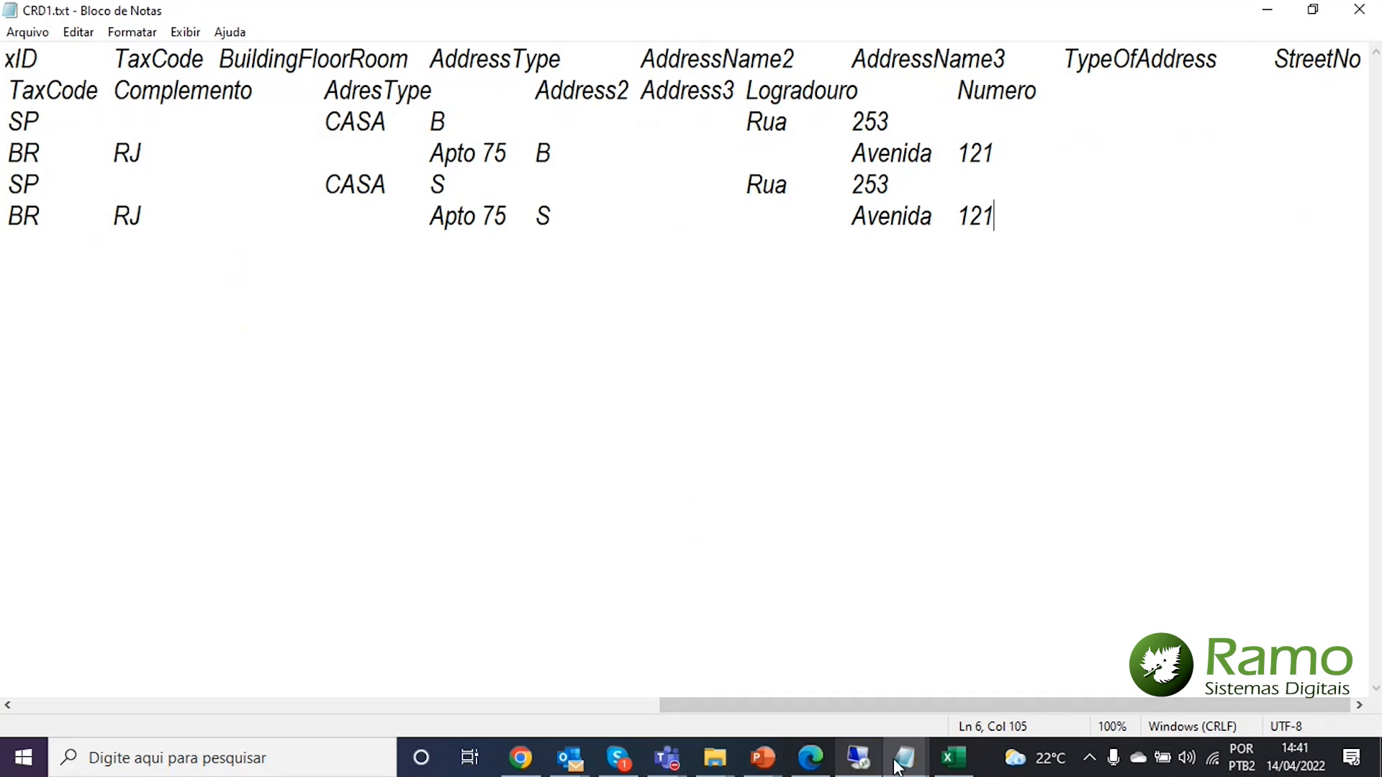
{"action": "left_click", "coordinate": [952, 759]}
{"action": "left_click", "coordinate": [247, 699]}
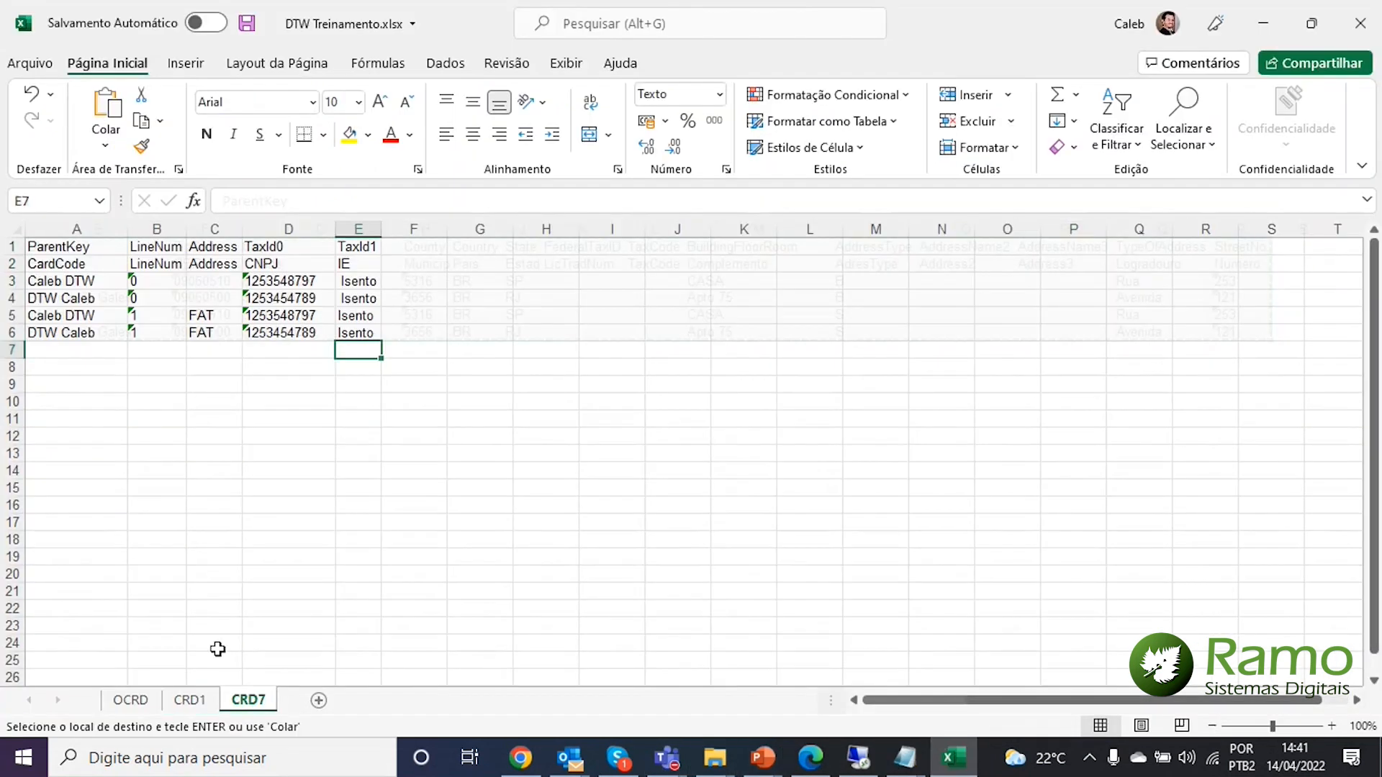
Copy the CRD7 table A1:E6 into Notepad over the CRD1 text, removing the trailing empty line
{"action": "left_click", "coordinate": [45, 251]}
{"action": "key", "text": "ctrl+shift+Right"}
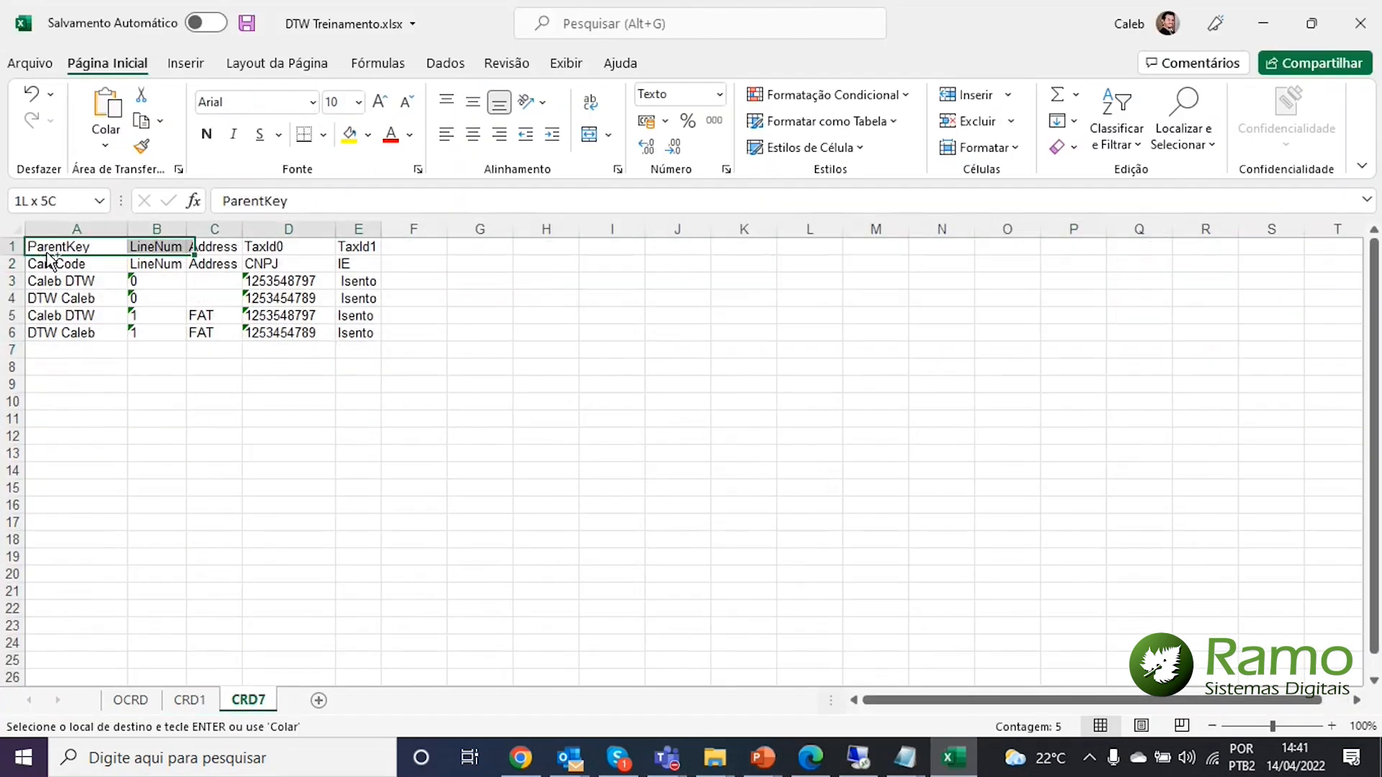
{"action": "key", "text": "ctrl+shift+Down"}
{"action": "key", "text": "ctrl+c"}
{"action": "left_click", "coordinate": [904, 758]}
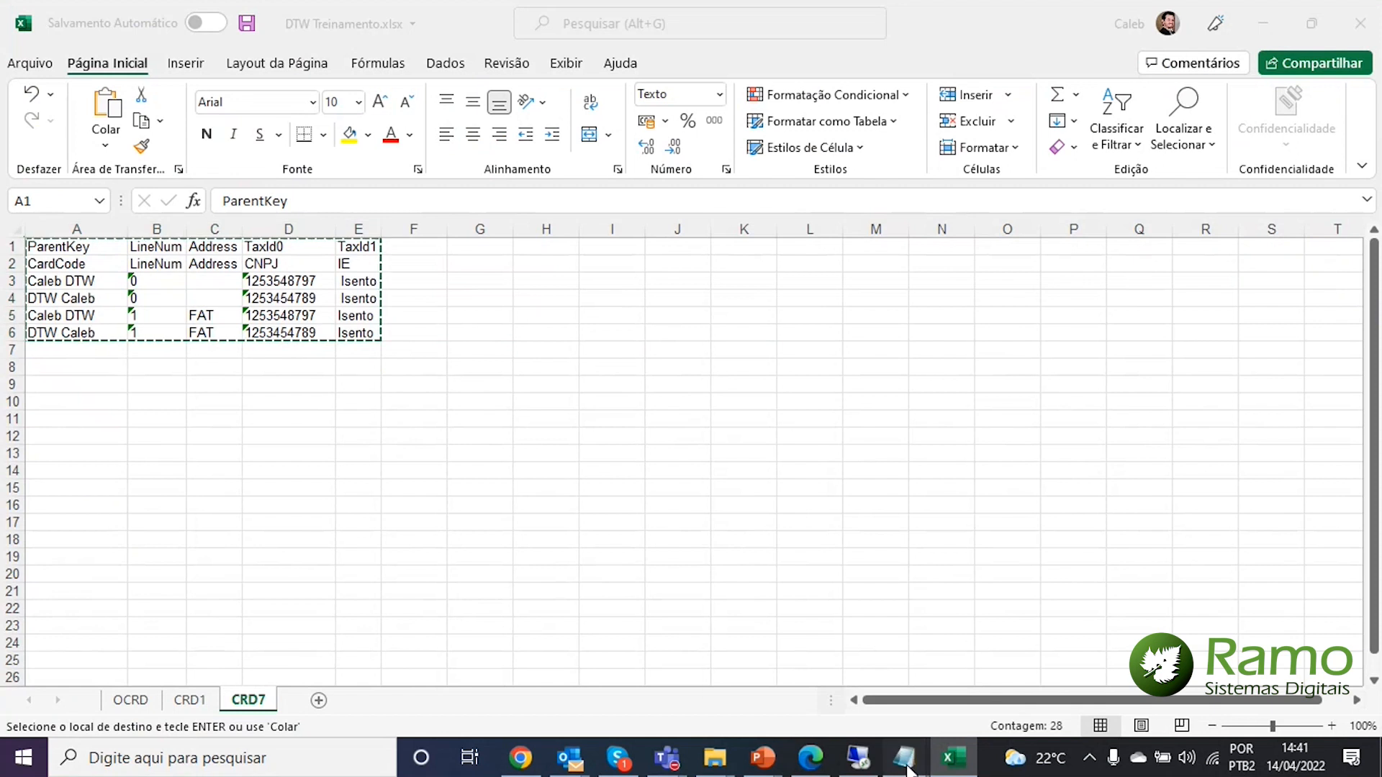
{"action": "left_click", "coordinate": [916, 713]}
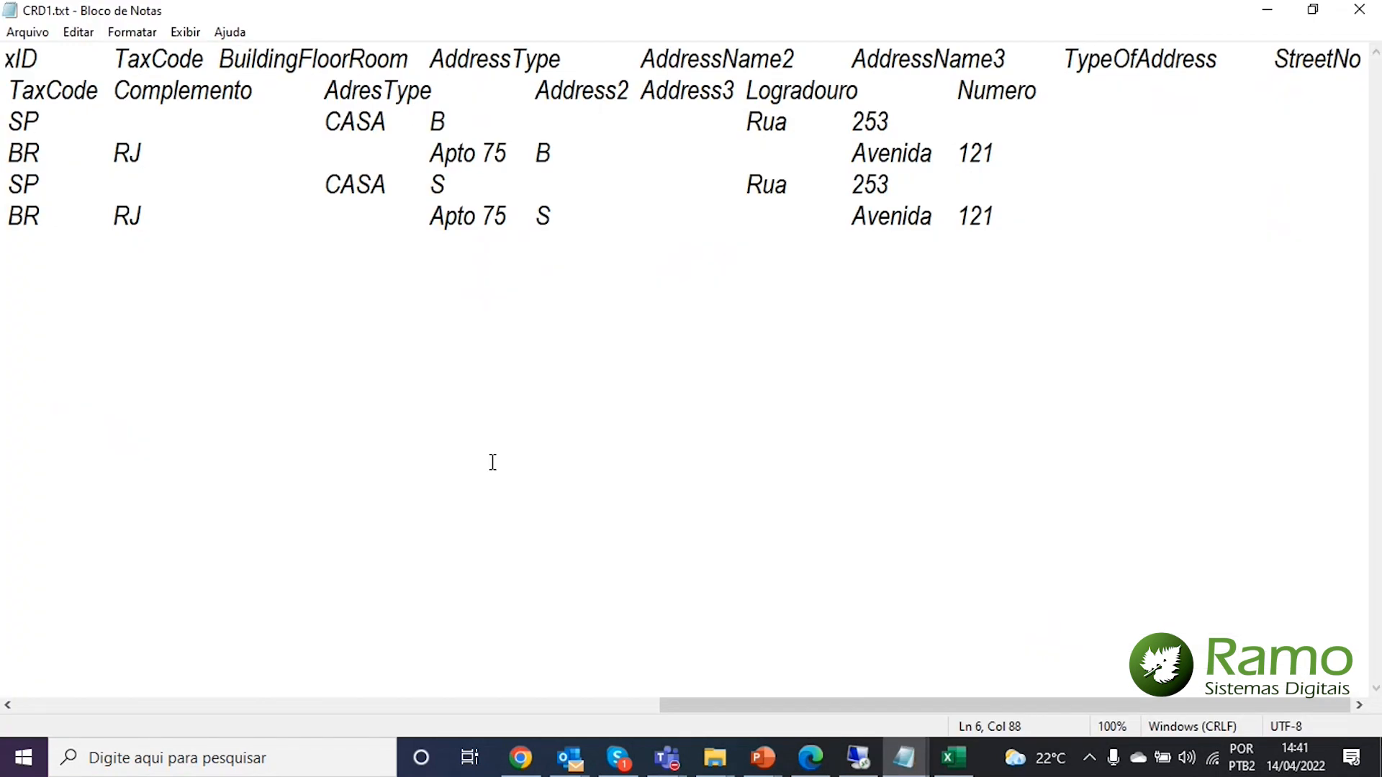
{"action": "key", "text": "ctrl+a"}
{"action": "key", "text": "ctrl+v"}
{"action": "key", "text": "BackSpace"}
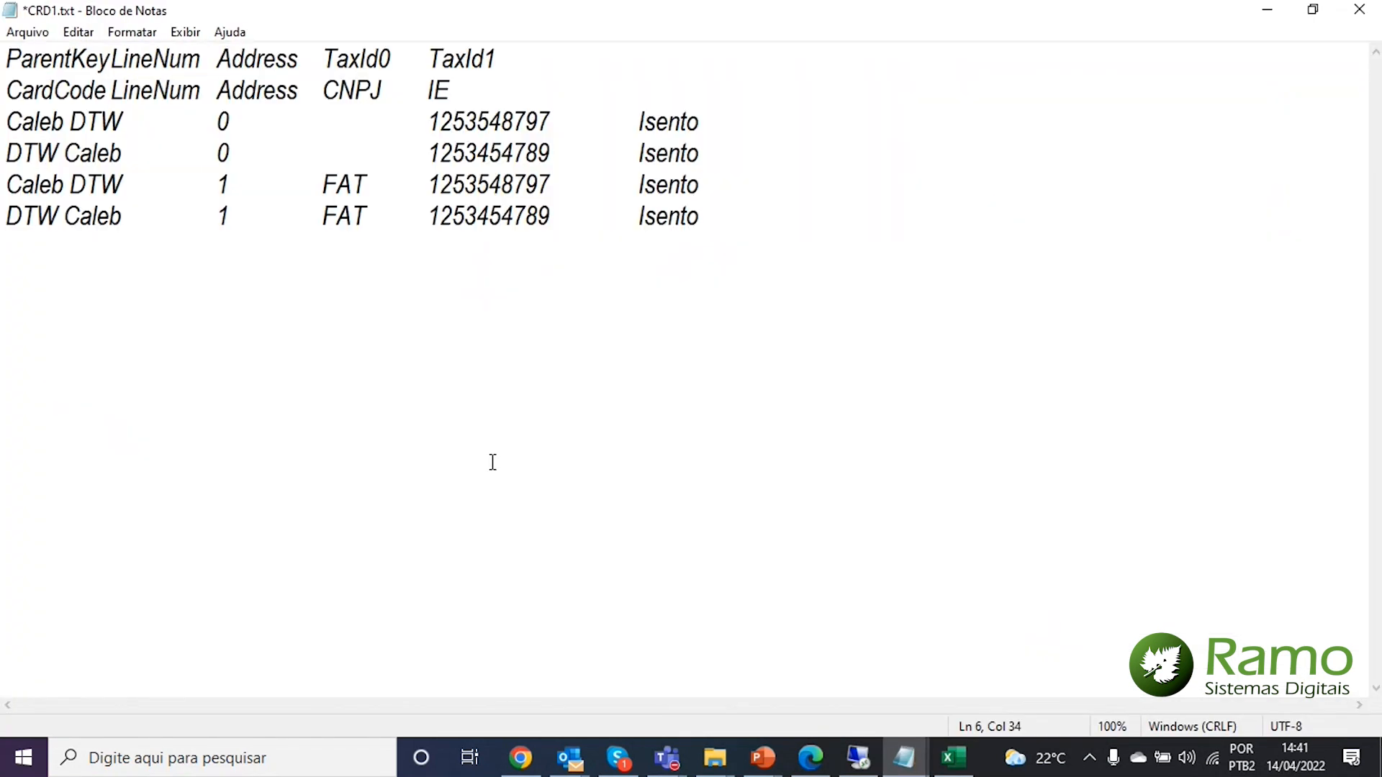
Save the Notepad text as CRD7.txt and minimize Notepad and Excel
{"action": "left_click", "coordinate": [29, 38]}
{"action": "left_click", "coordinate": [67, 151]}
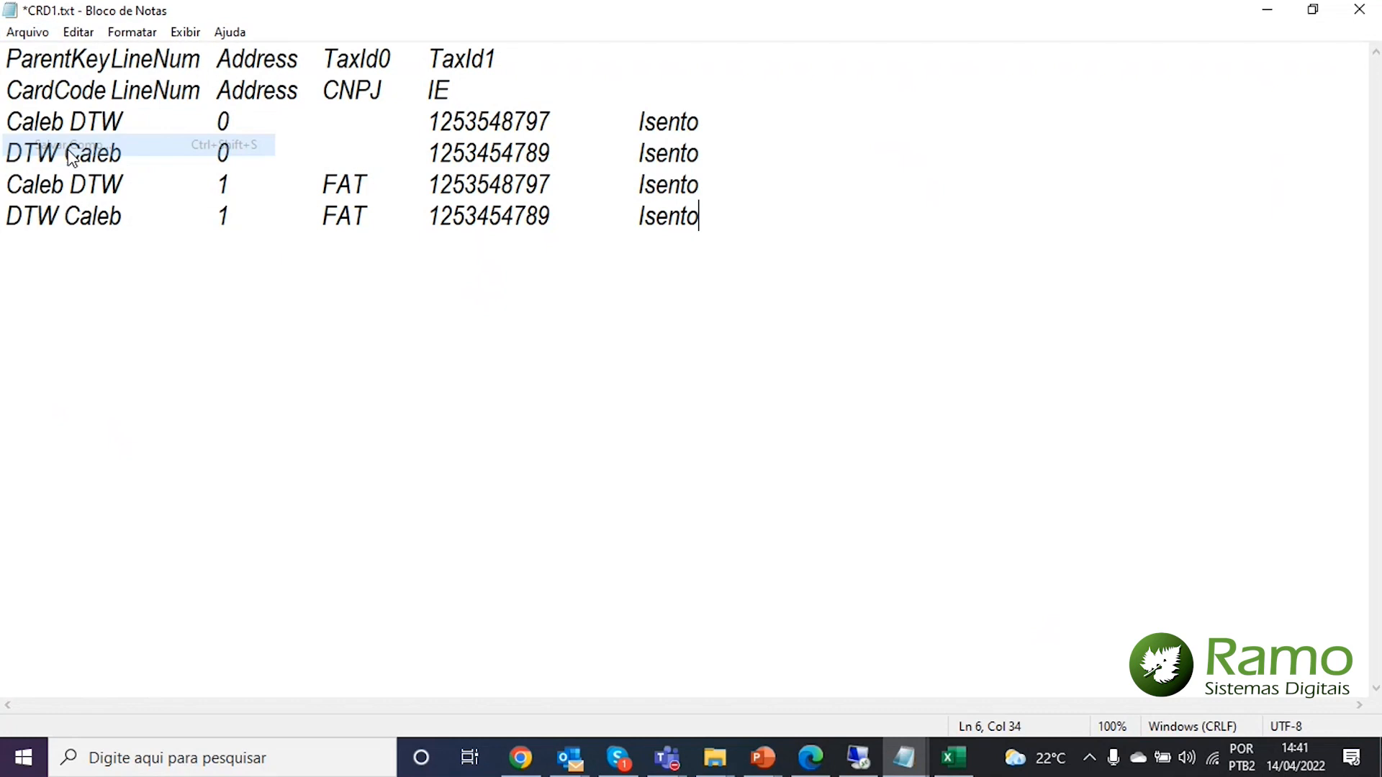
{"action": "left_click", "coordinate": [170, 424]}
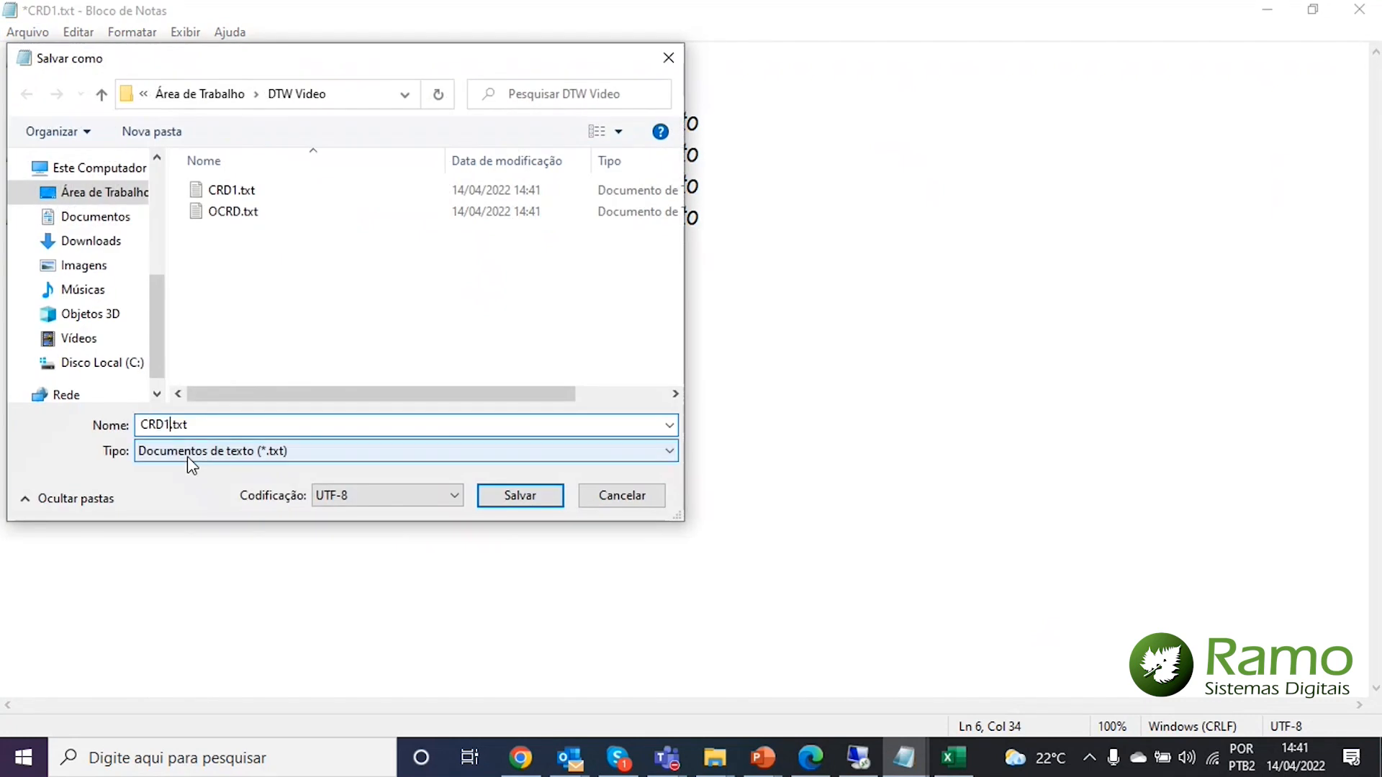
{"action": "type", "text": "7"}
{"action": "left_click", "coordinate": [504, 487]}
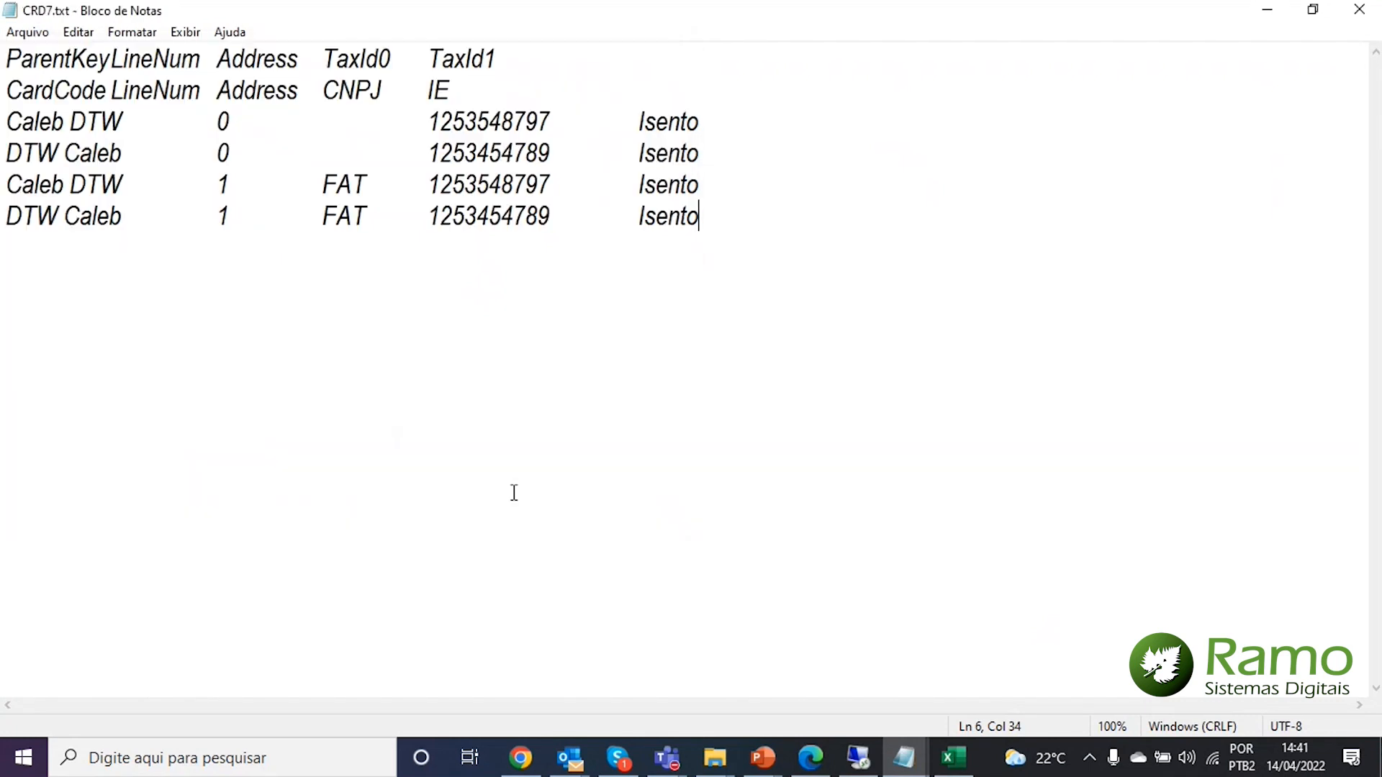
{"action": "left_click", "coordinate": [551, 467]}
{"action": "left_click", "coordinate": [1279, 17]}
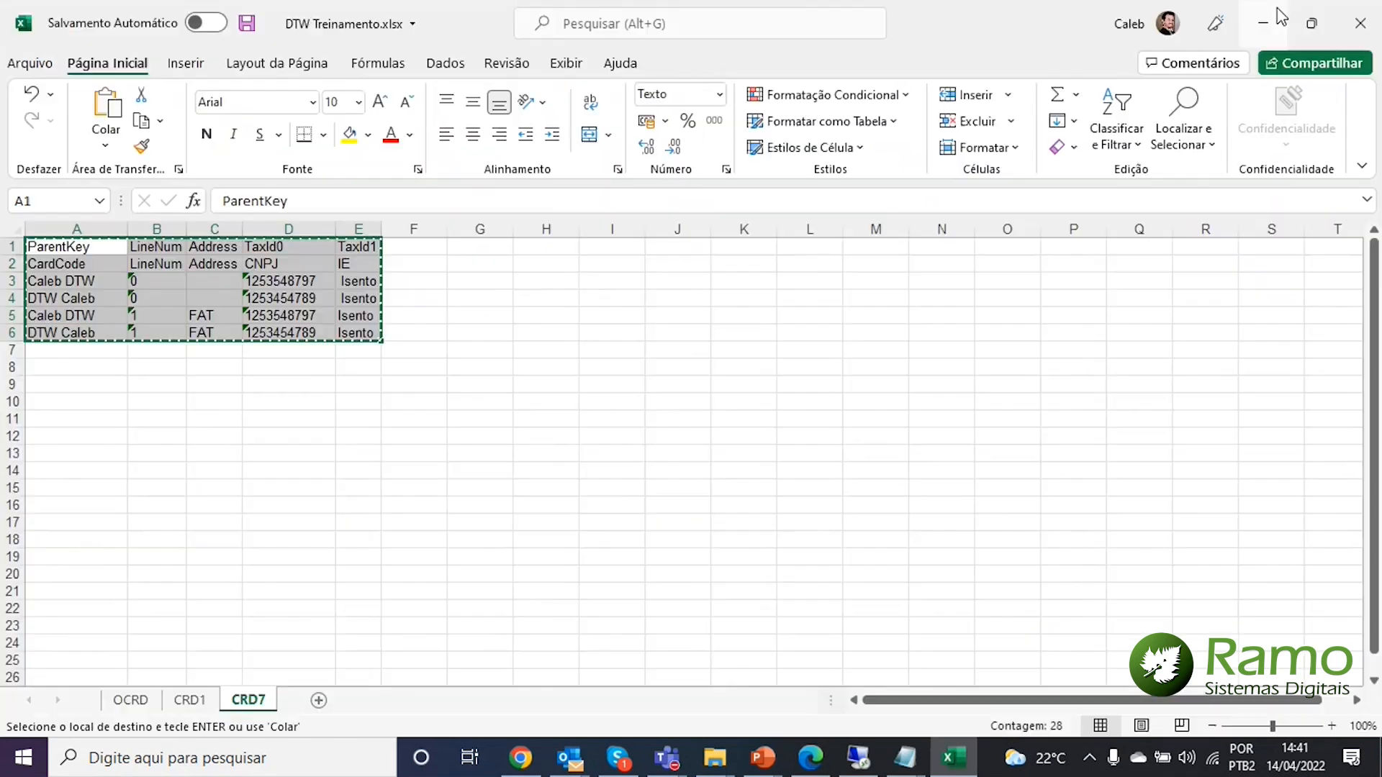
{"action": "left_click", "coordinate": [1279, 20]}
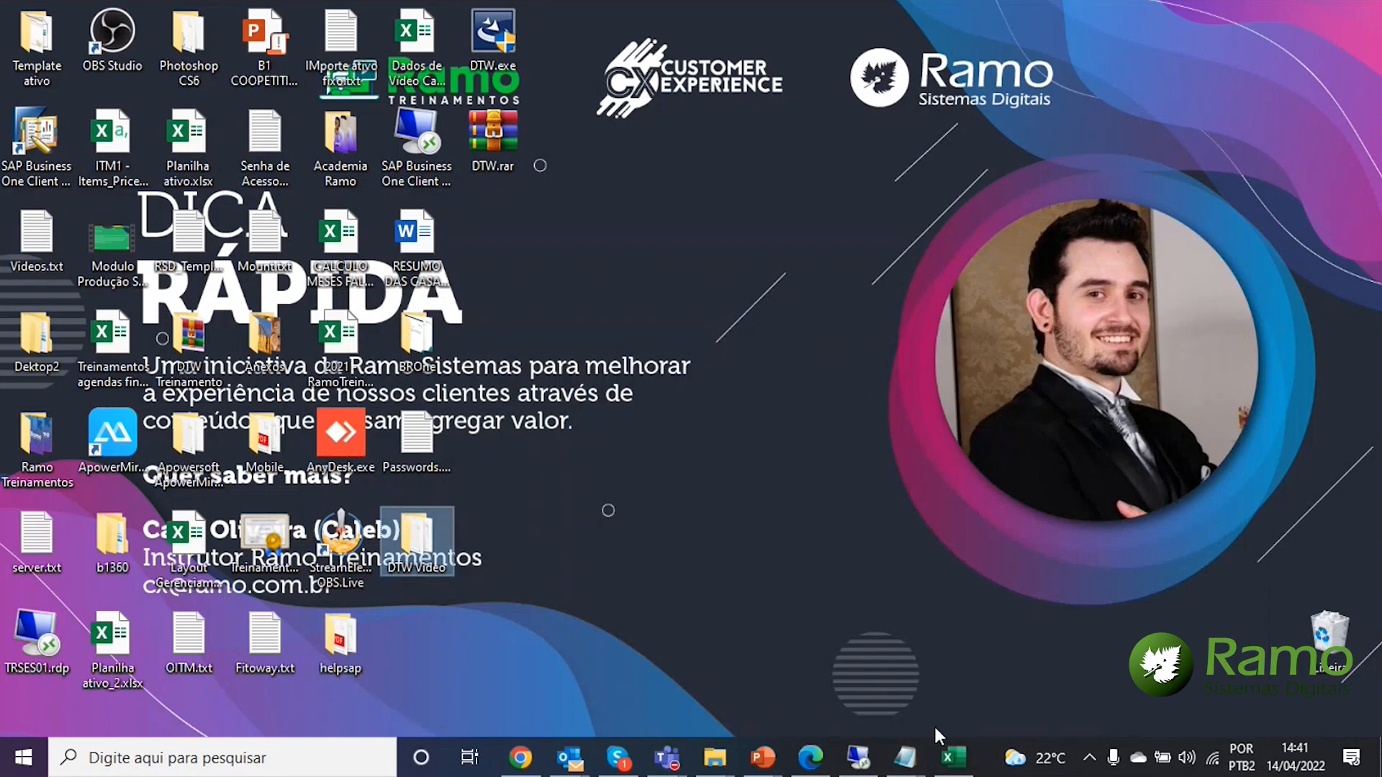
On the remote server, minimize SAP Business One and Explorer, place DTW Video on the desktop, reopen DTW
{"action": "left_click", "coordinate": [856, 757]}
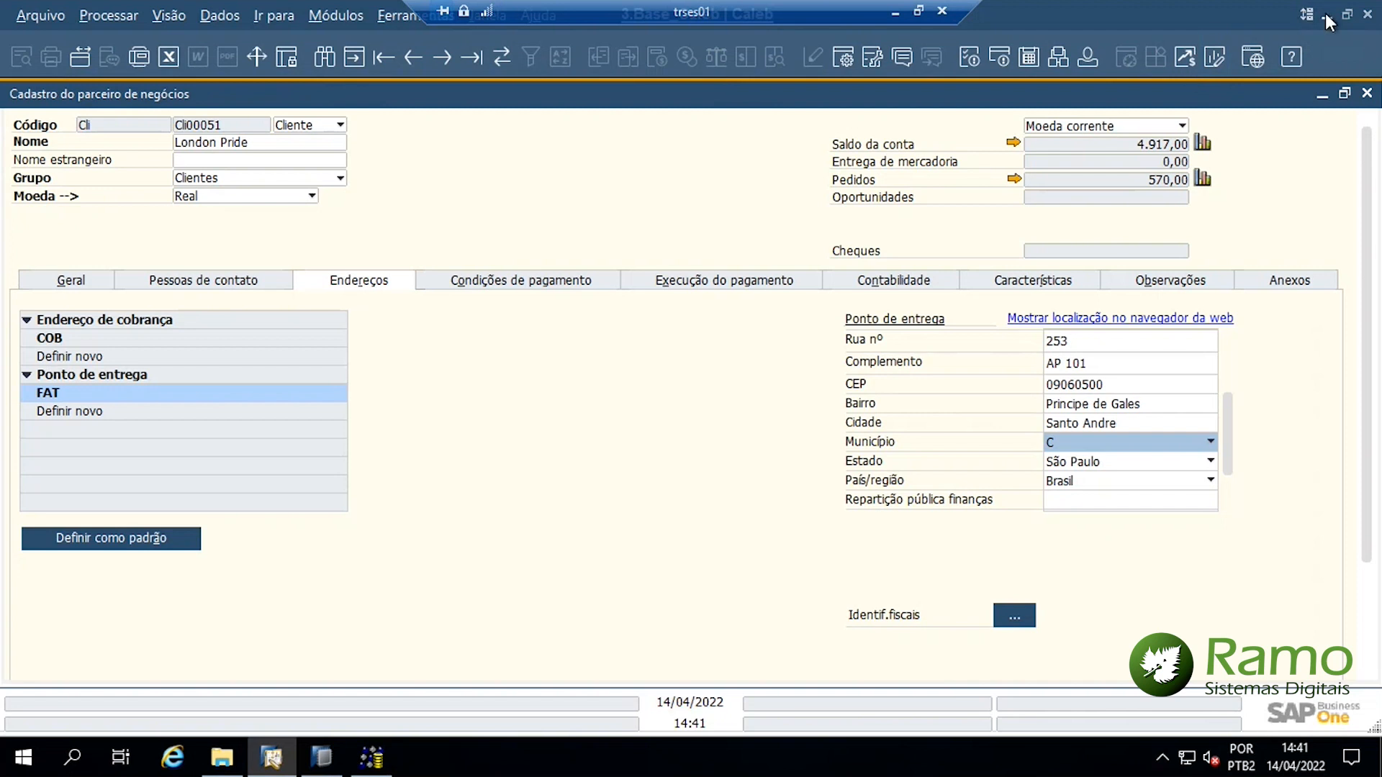
{"action": "left_click", "coordinate": [1325, 13]}
{"action": "left_click", "coordinate": [857, 93]}
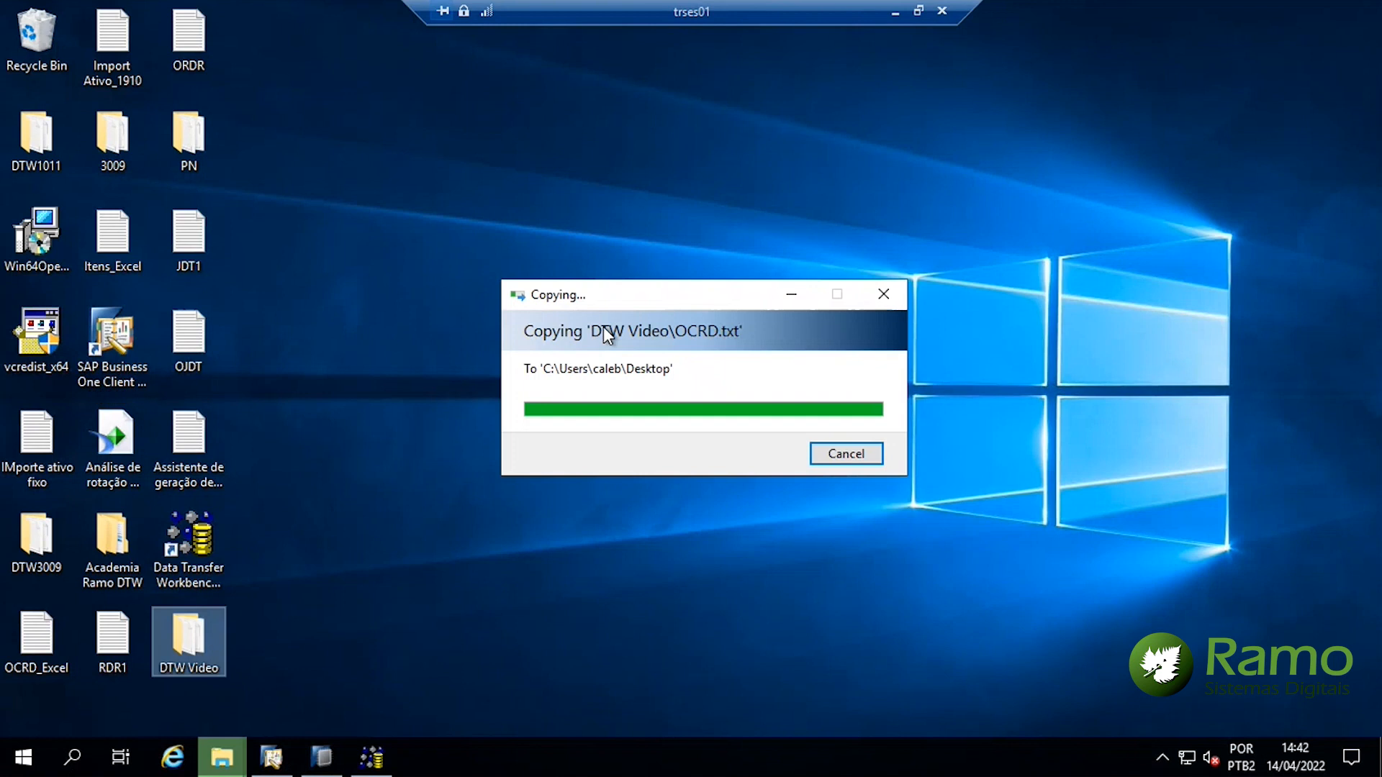
{"action": "left_click", "coordinate": [402, 496]}
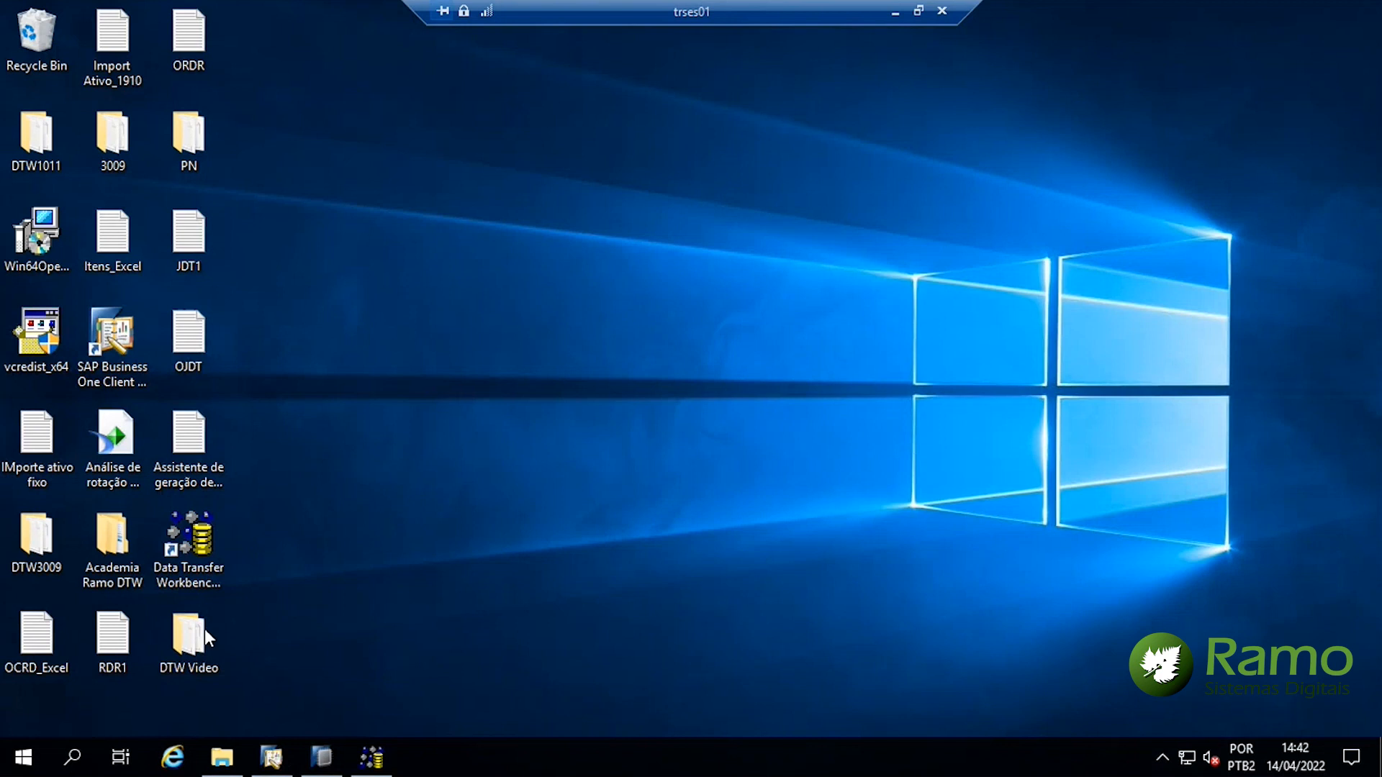
{"action": "left_click", "coordinate": [375, 754]}
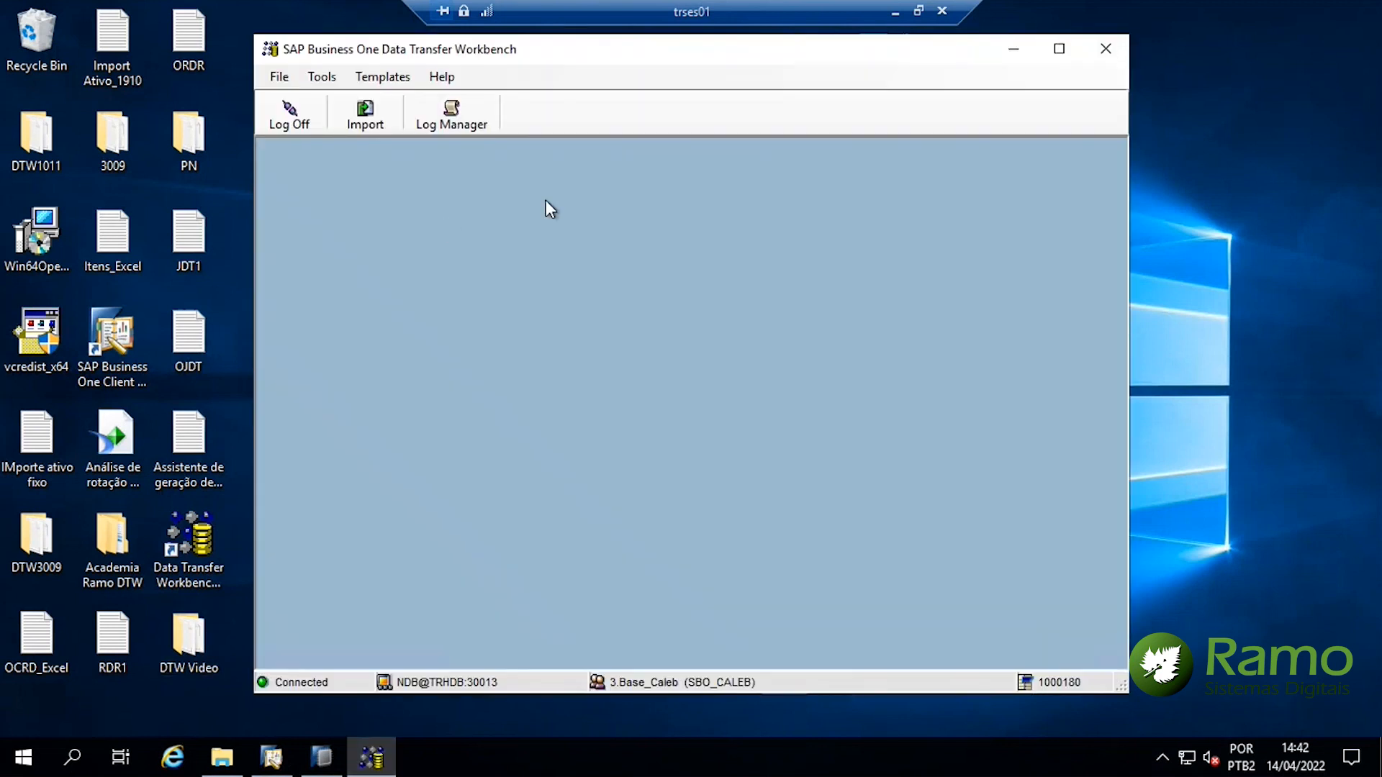
Maximize the Workbench, launch Import, and advance to Step 1: Select Data Type
{"action": "left_click", "coordinate": [1059, 48]}
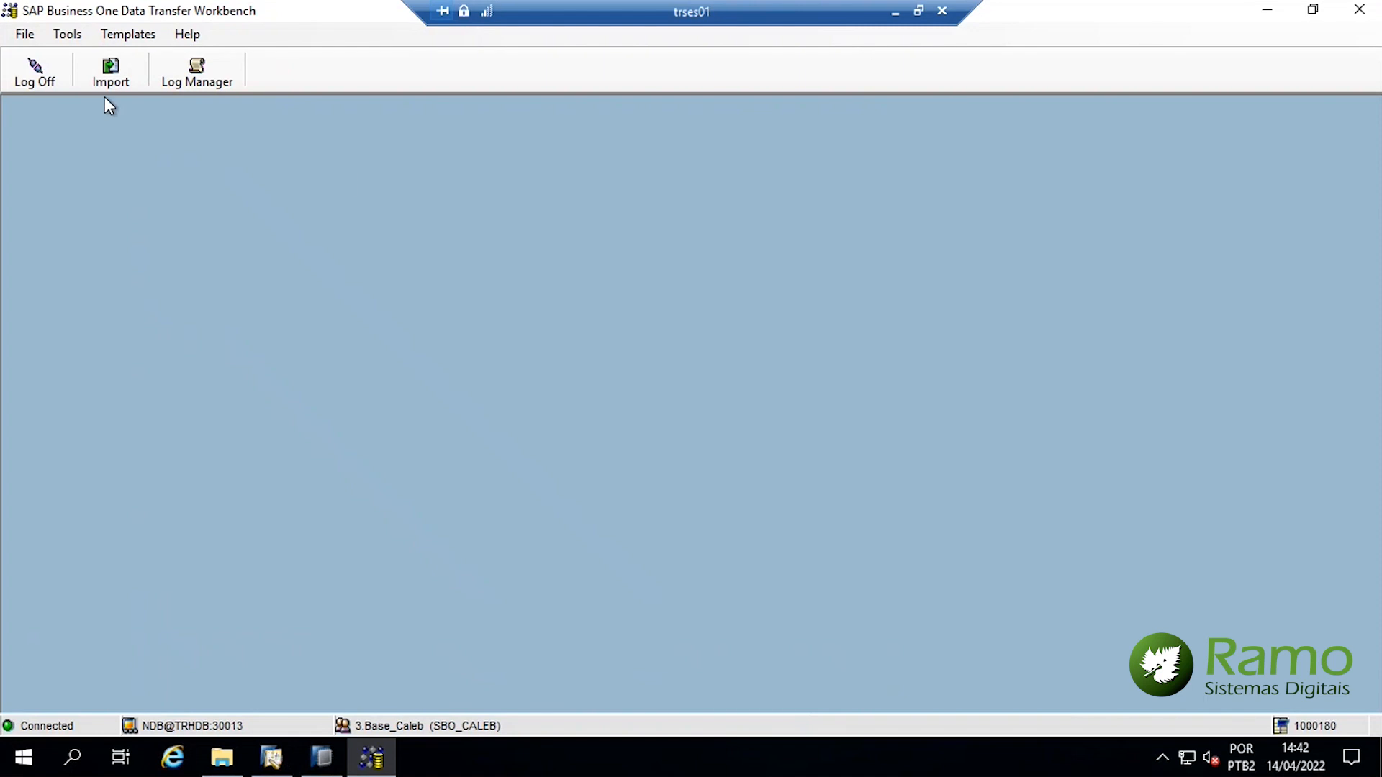
{"action": "left_click", "coordinate": [103, 76]}
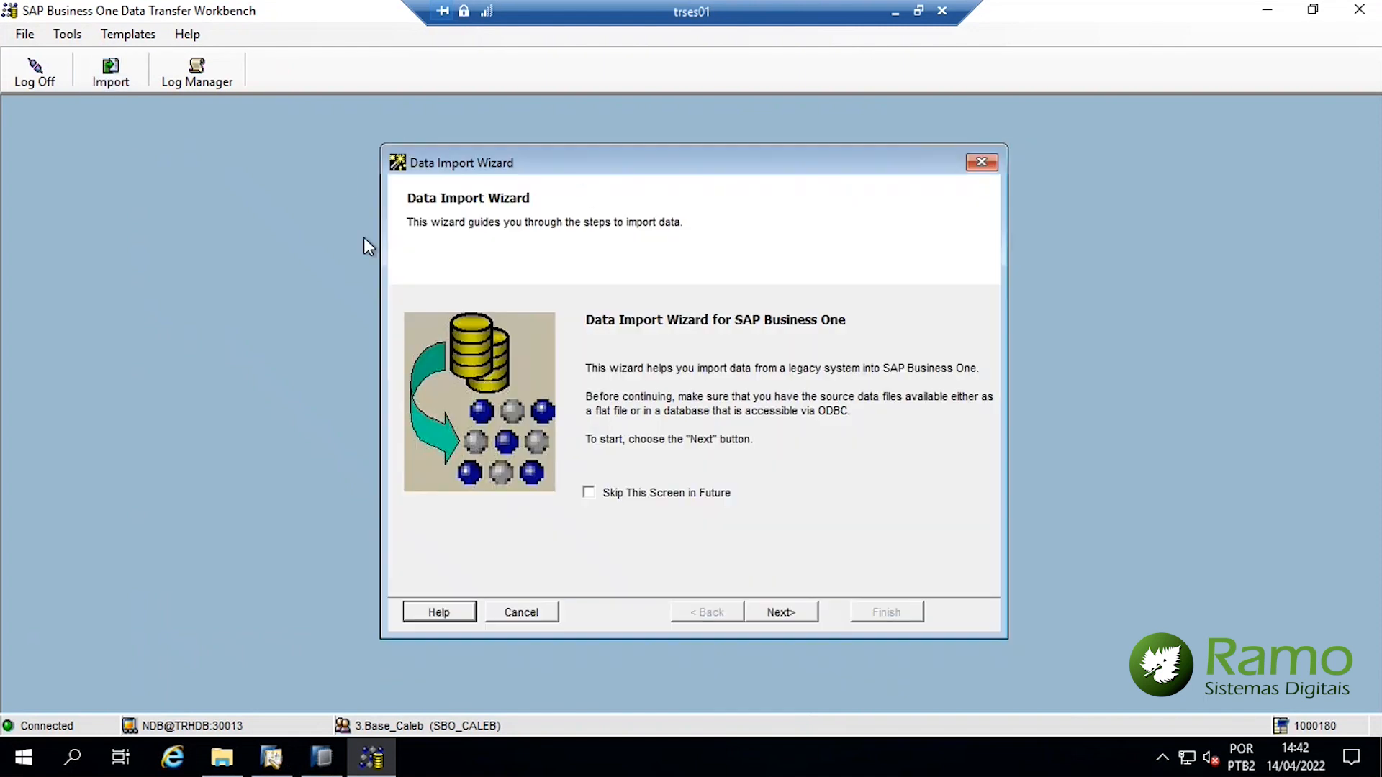
{"action": "left_click", "coordinate": [781, 613]}
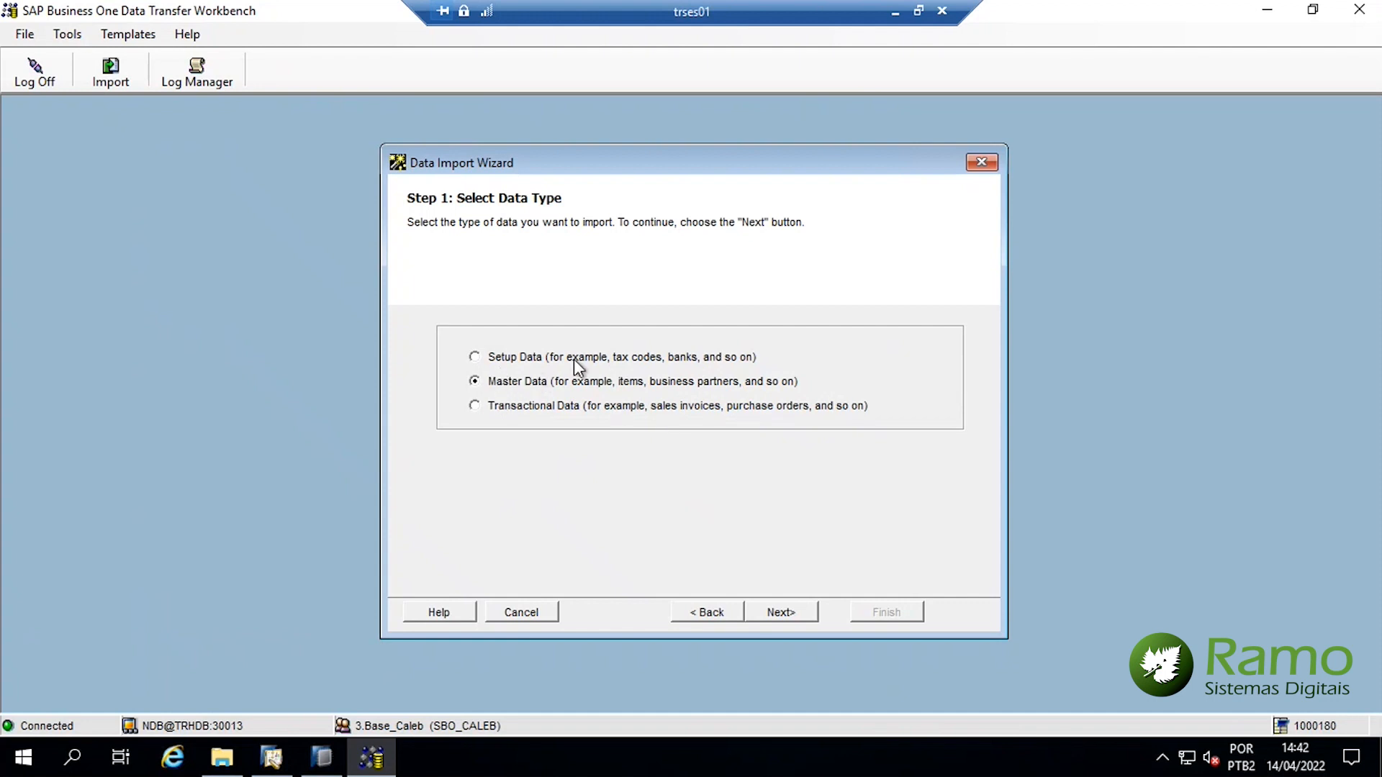
Advance to the business object step, expand Business Partners, then return to the data type step
{"action": "left_click", "coordinate": [782, 614]}
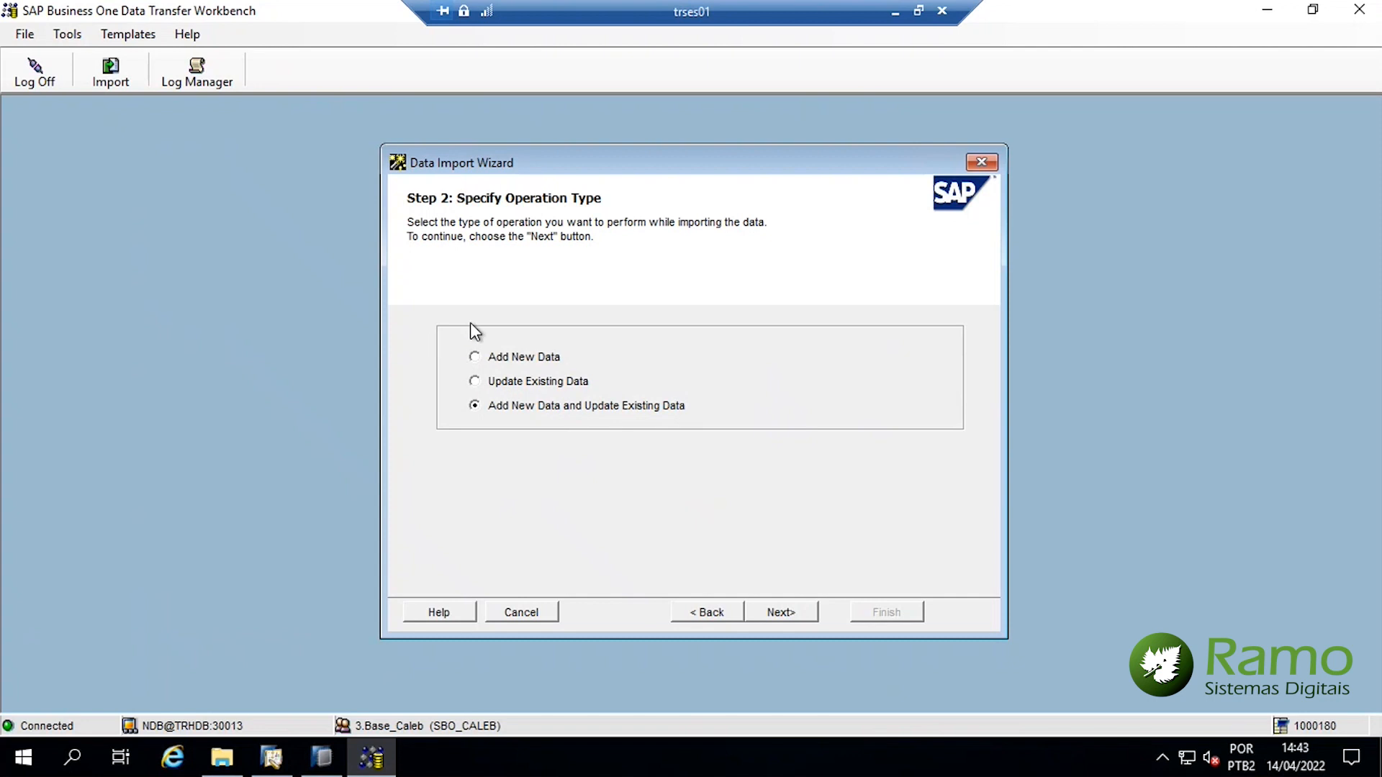
{"action": "left_click", "coordinate": [801, 614]}
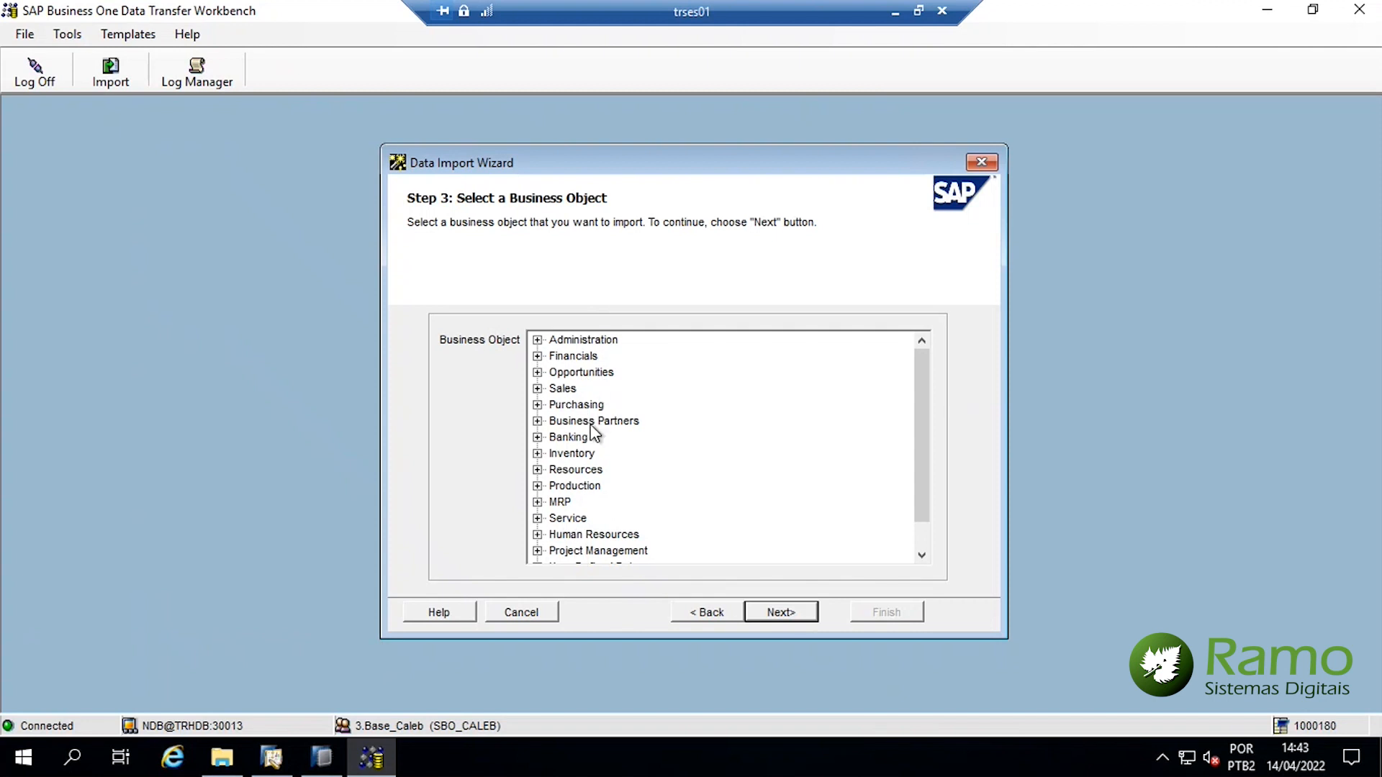
{"action": "left_click", "coordinate": [537, 421]}
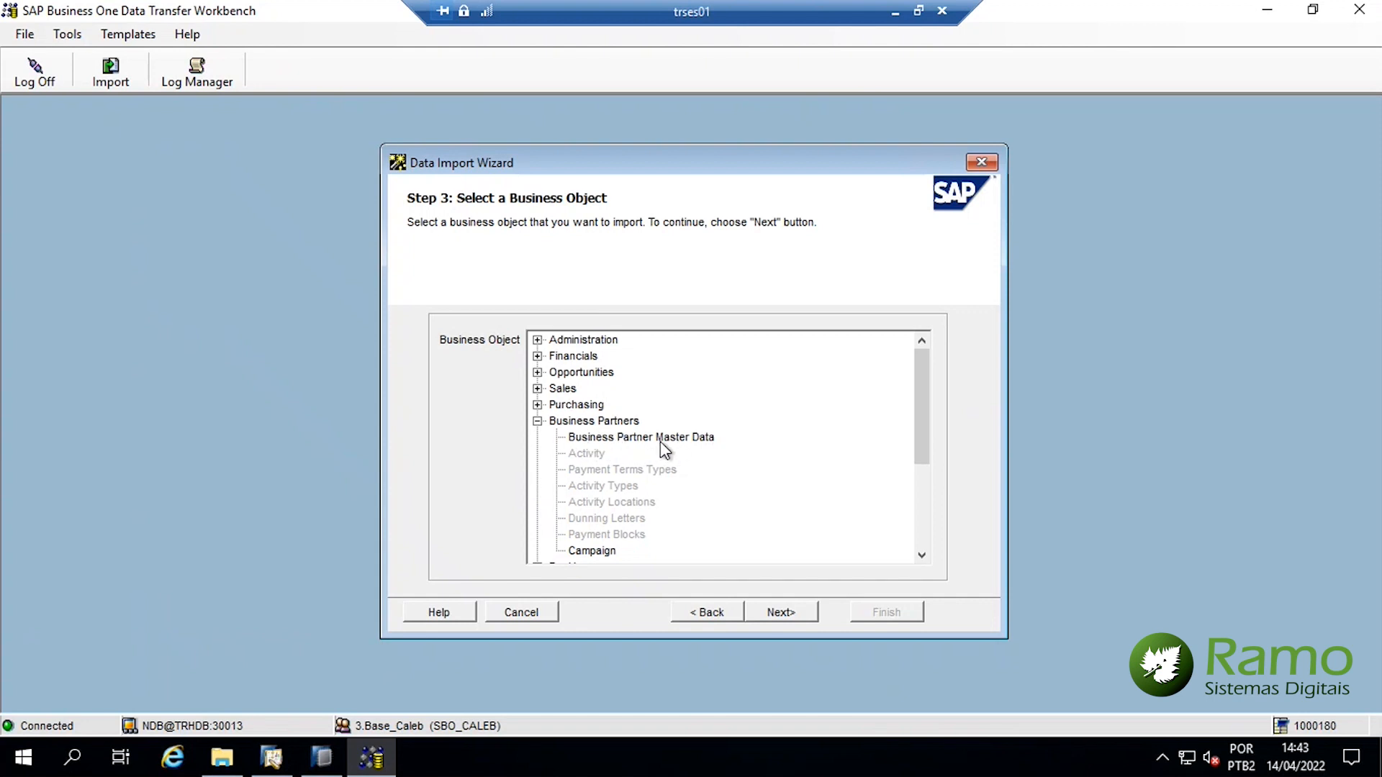
{"action": "left_click", "coordinate": [715, 613]}
{"action": "left_click", "coordinate": [715, 613]}
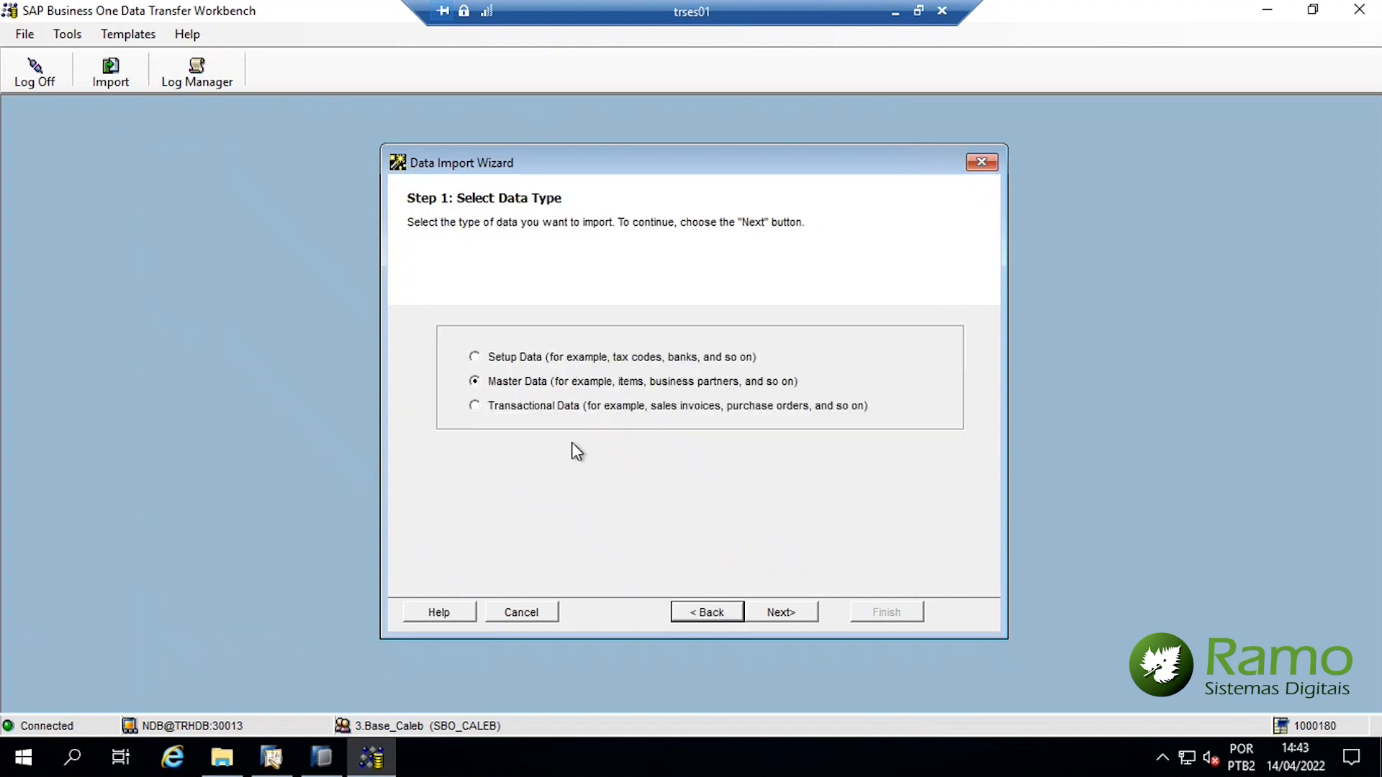
Try Setup Data as the data type, view Business Partners objects, then return to data type
{"action": "left_click", "coordinate": [497, 359]}
{"action": "left_click", "coordinate": [800, 615]}
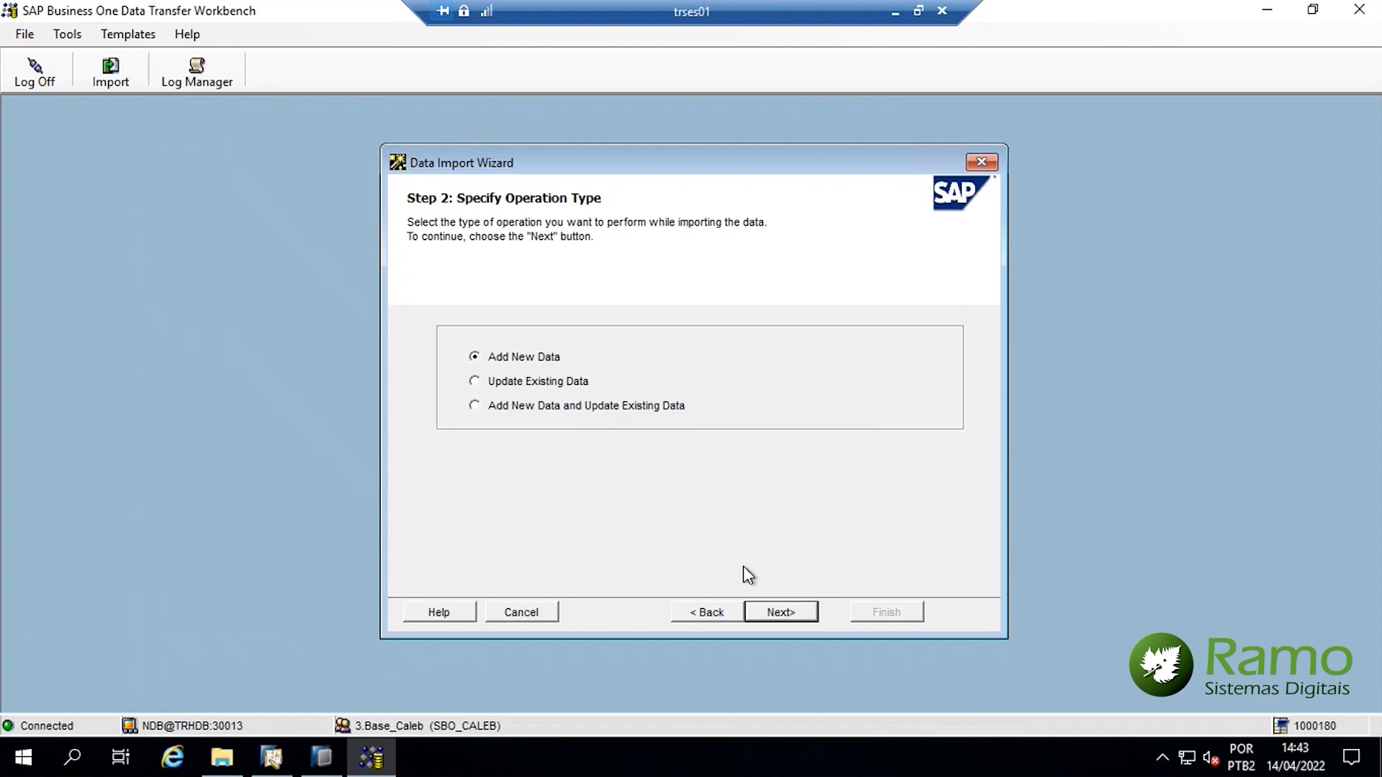
{"action": "left_click", "coordinate": [790, 608]}
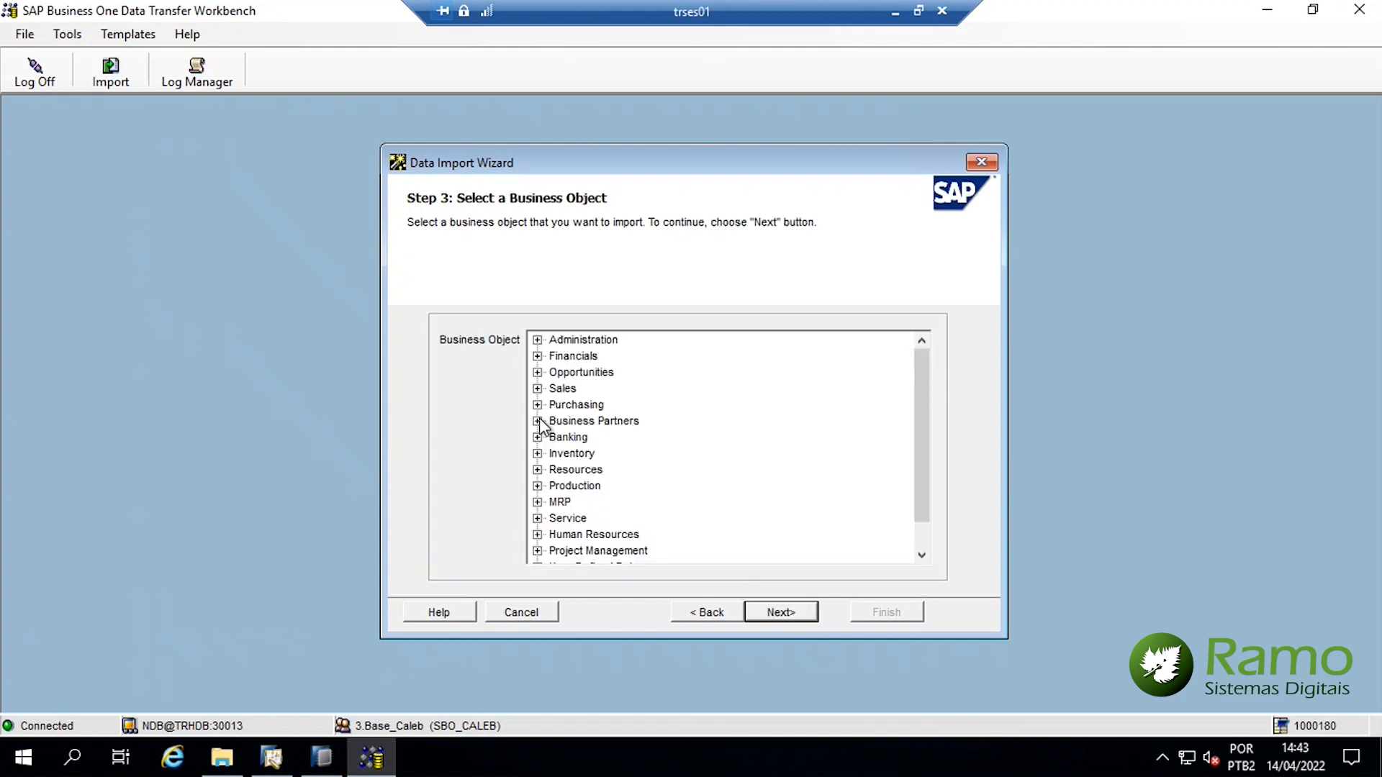
{"action": "left_click", "coordinate": [538, 421]}
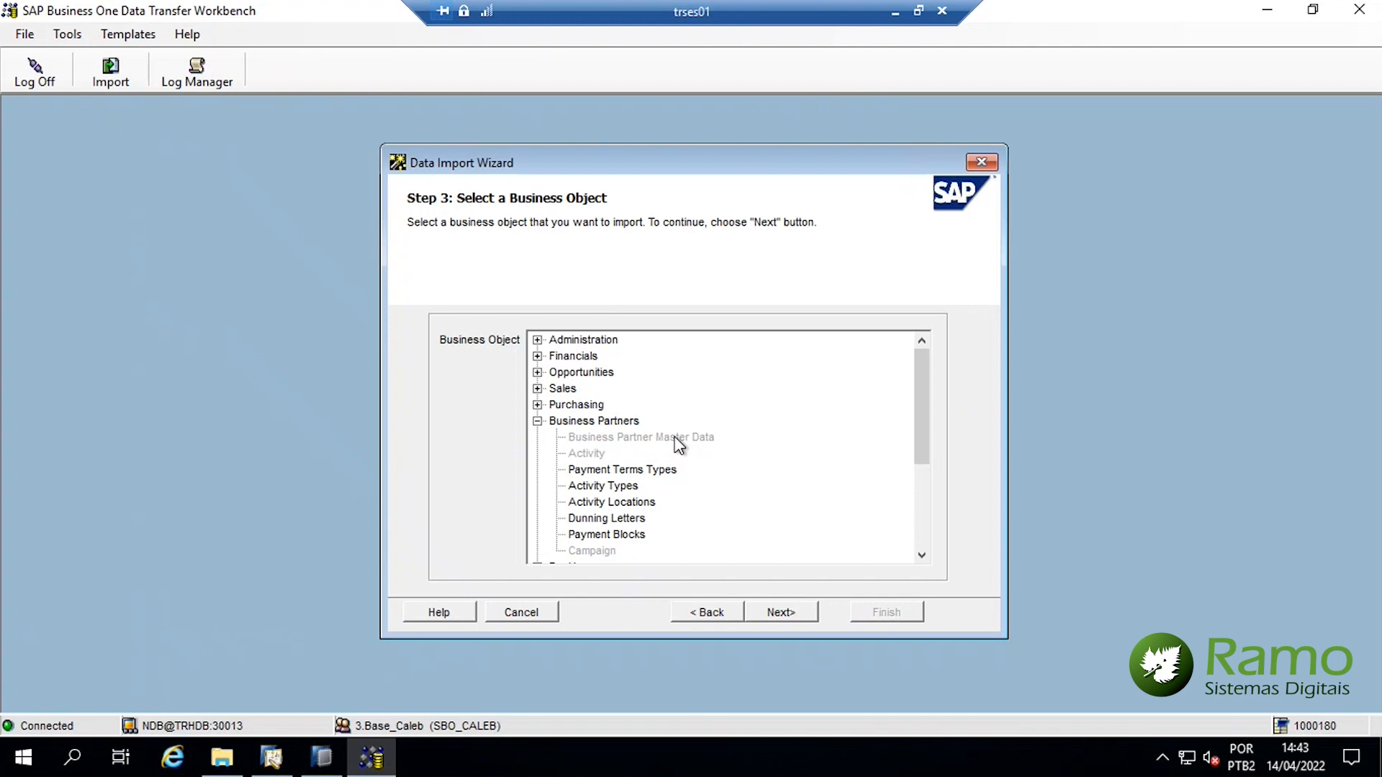
{"action": "left_click", "coordinate": [720, 609]}
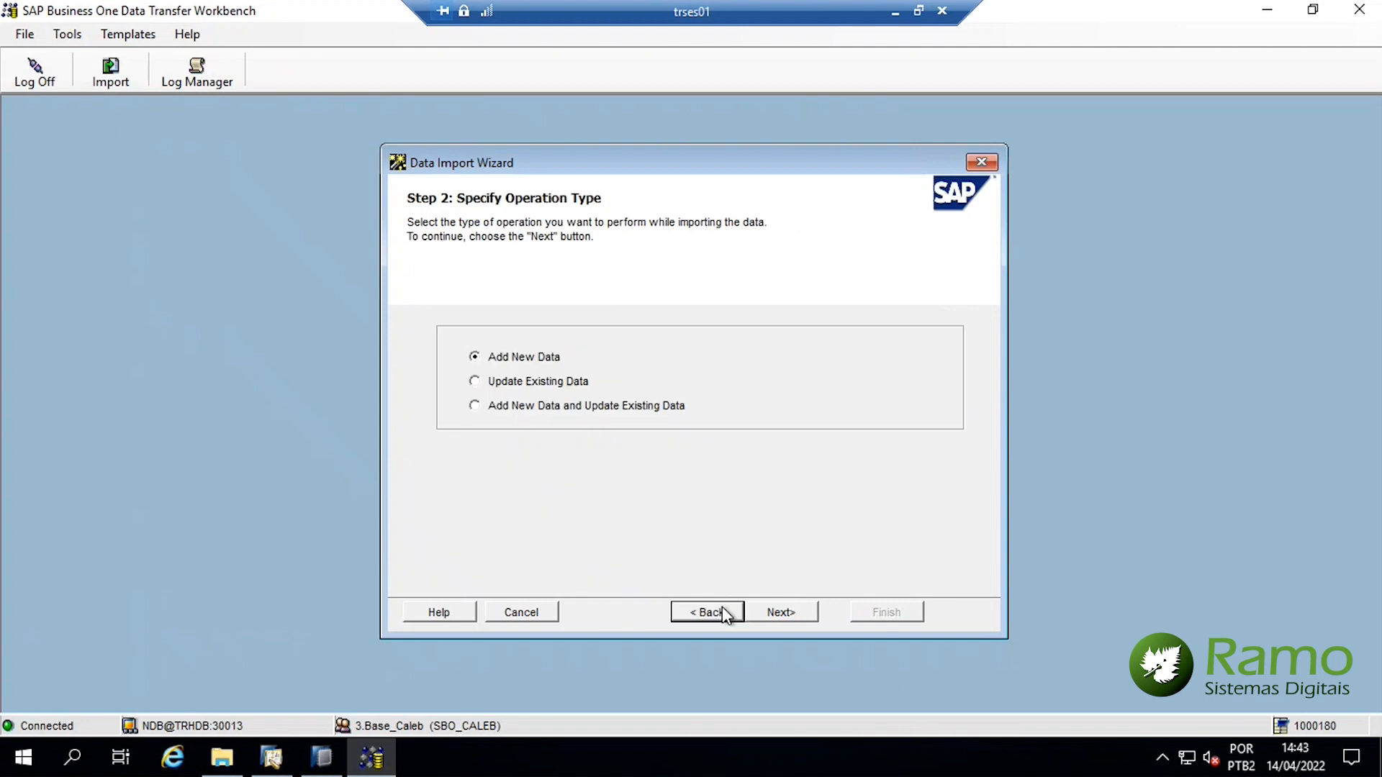
{"action": "left_click", "coordinate": [723, 612]}
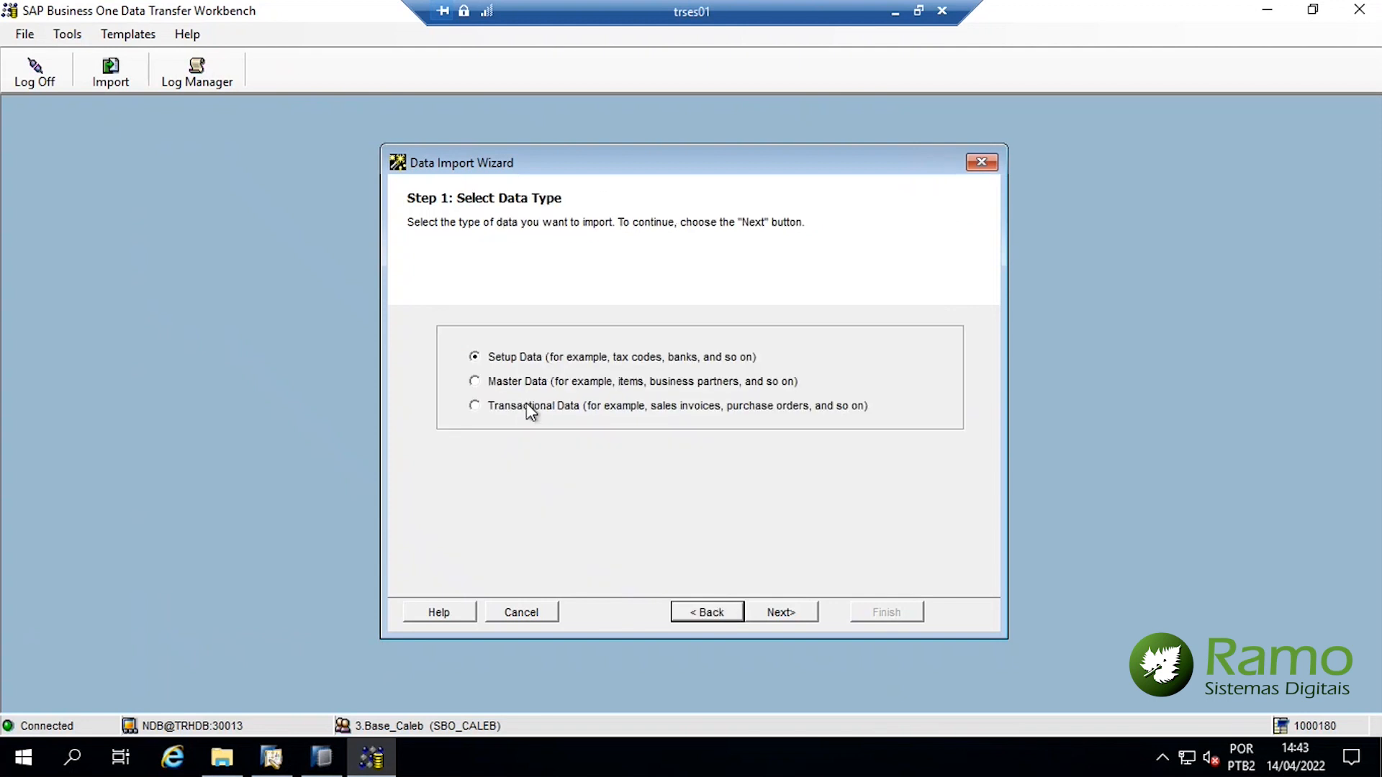
Choose Master Data and Business Partner Master Data, advancing to the data source step
{"action": "left_click", "coordinate": [487, 380]}
{"action": "left_click", "coordinate": [777, 614]}
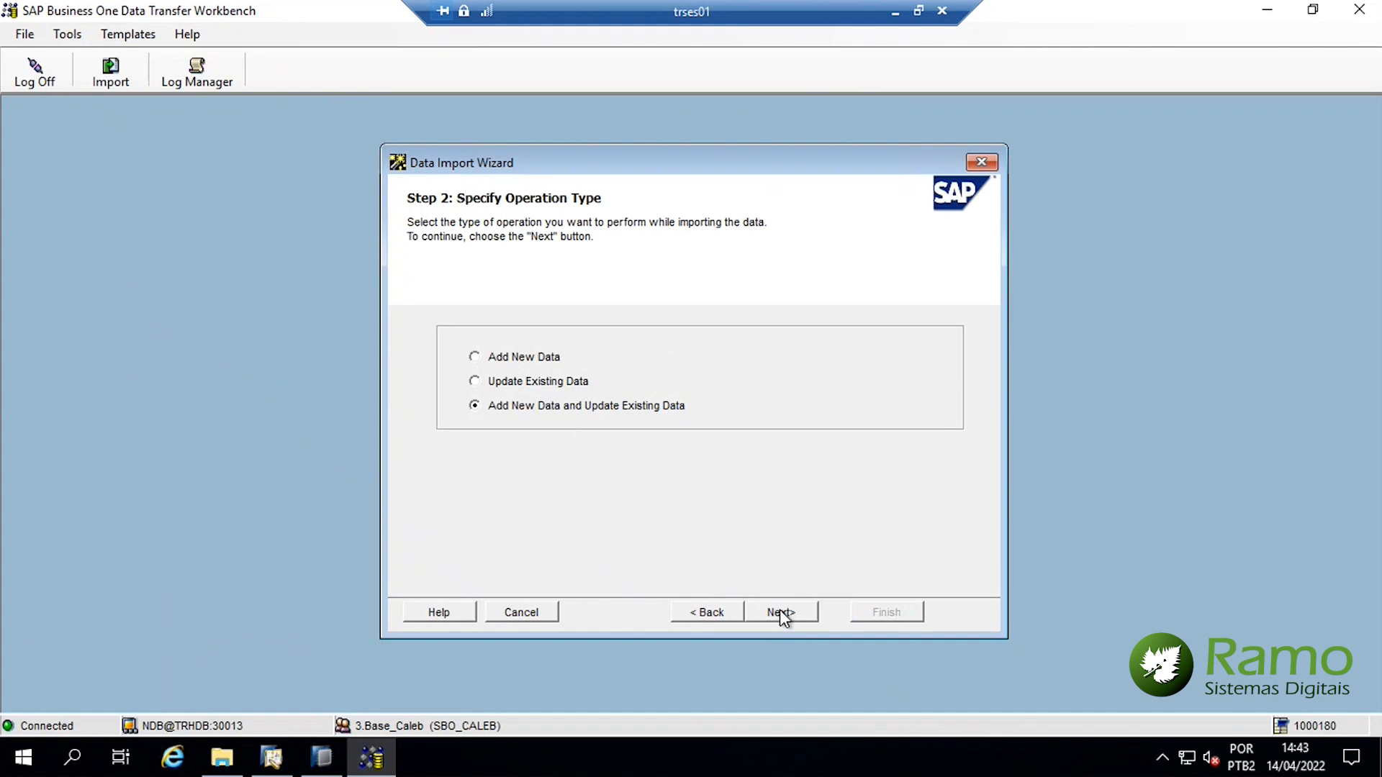
{"action": "left_click", "coordinate": [780, 612]}
{"action": "left_click", "coordinate": [537, 421]}
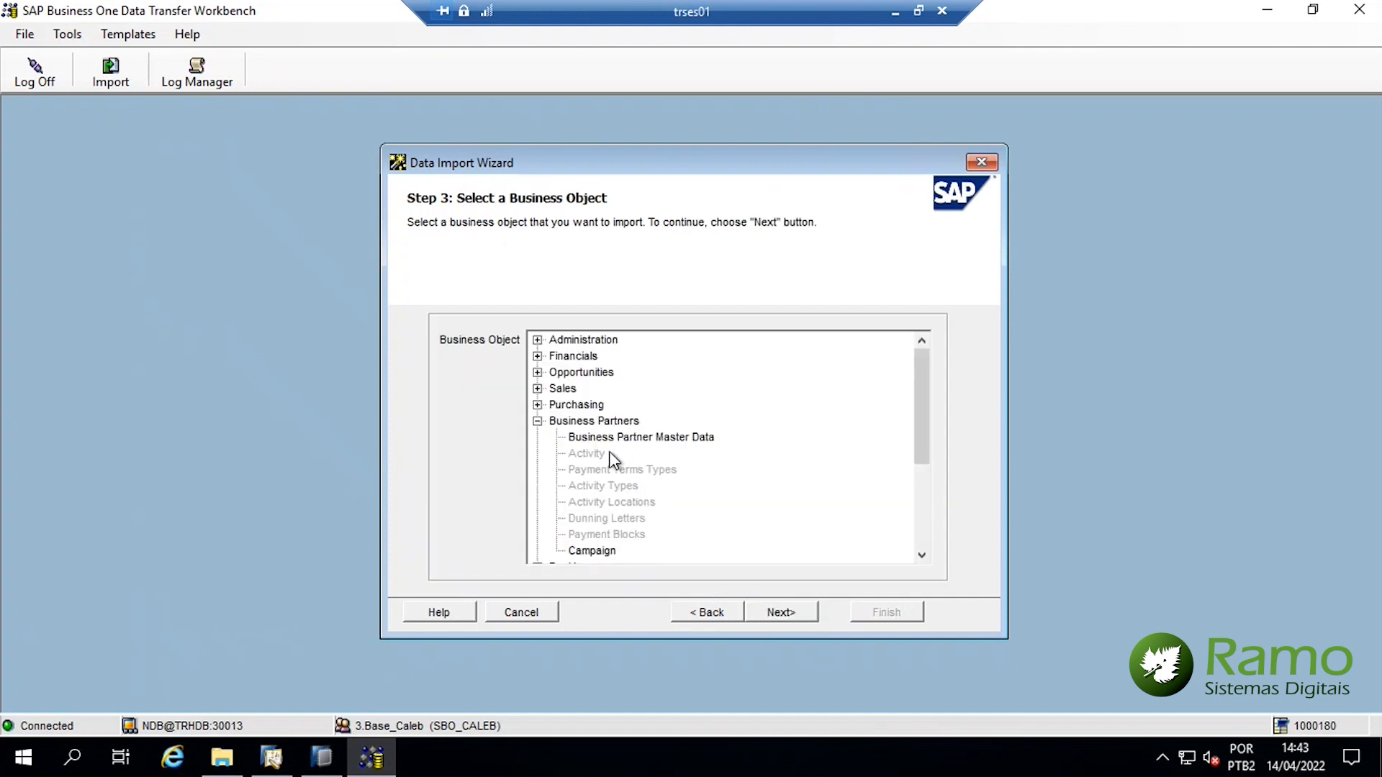
{"action": "left_click", "coordinate": [615, 439]}
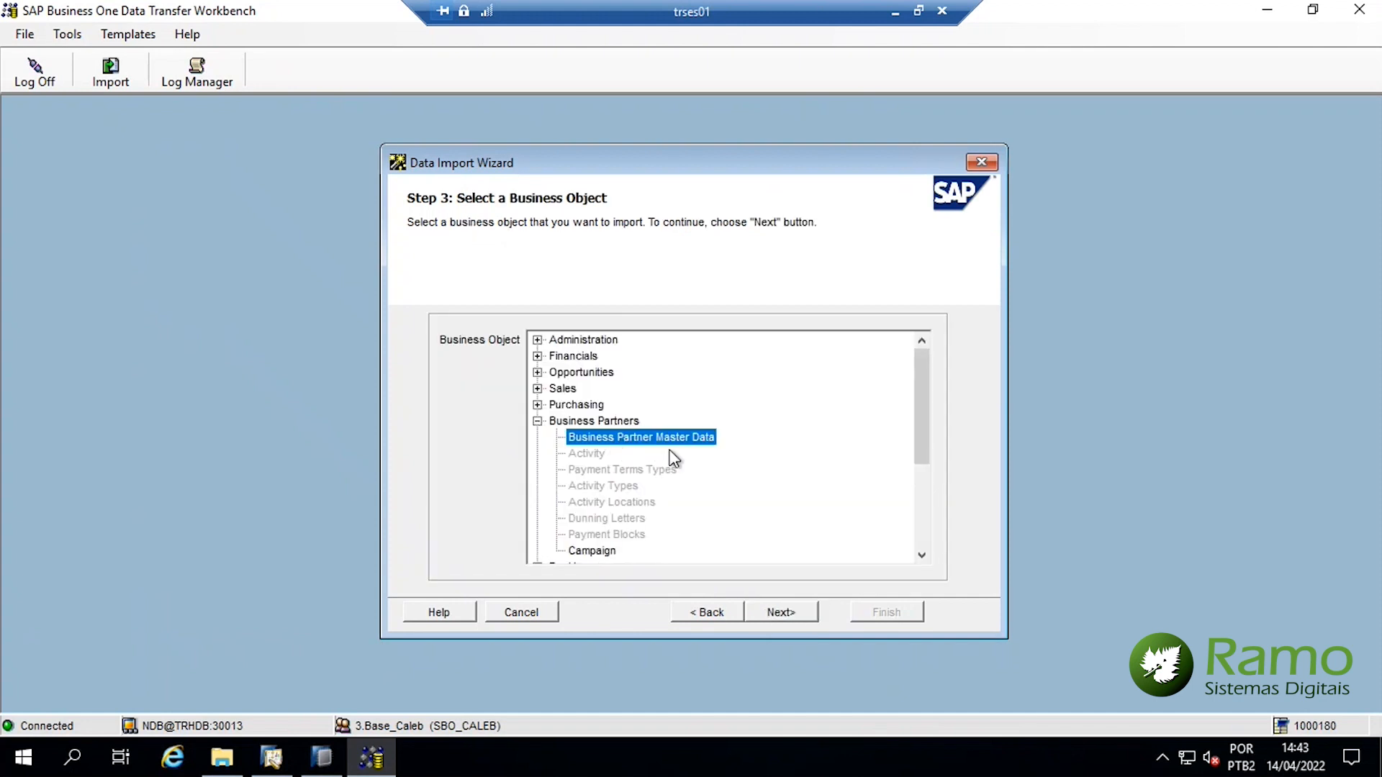
{"action": "left_click", "coordinate": [783, 610]}
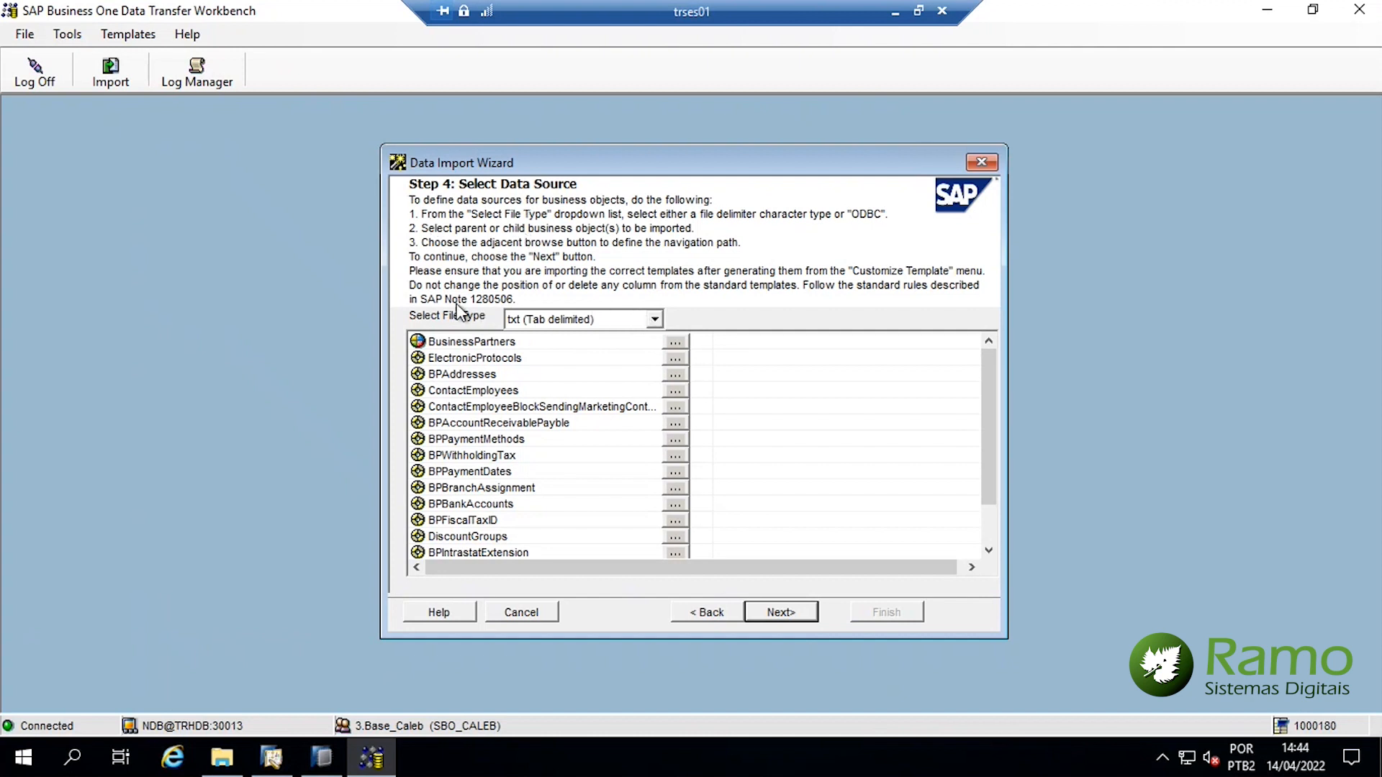
Use tab-delimited txt, assign OCRD from DTW Video to BusinessPartners, then go back a step
{"action": "left_click", "coordinate": [655, 320]}
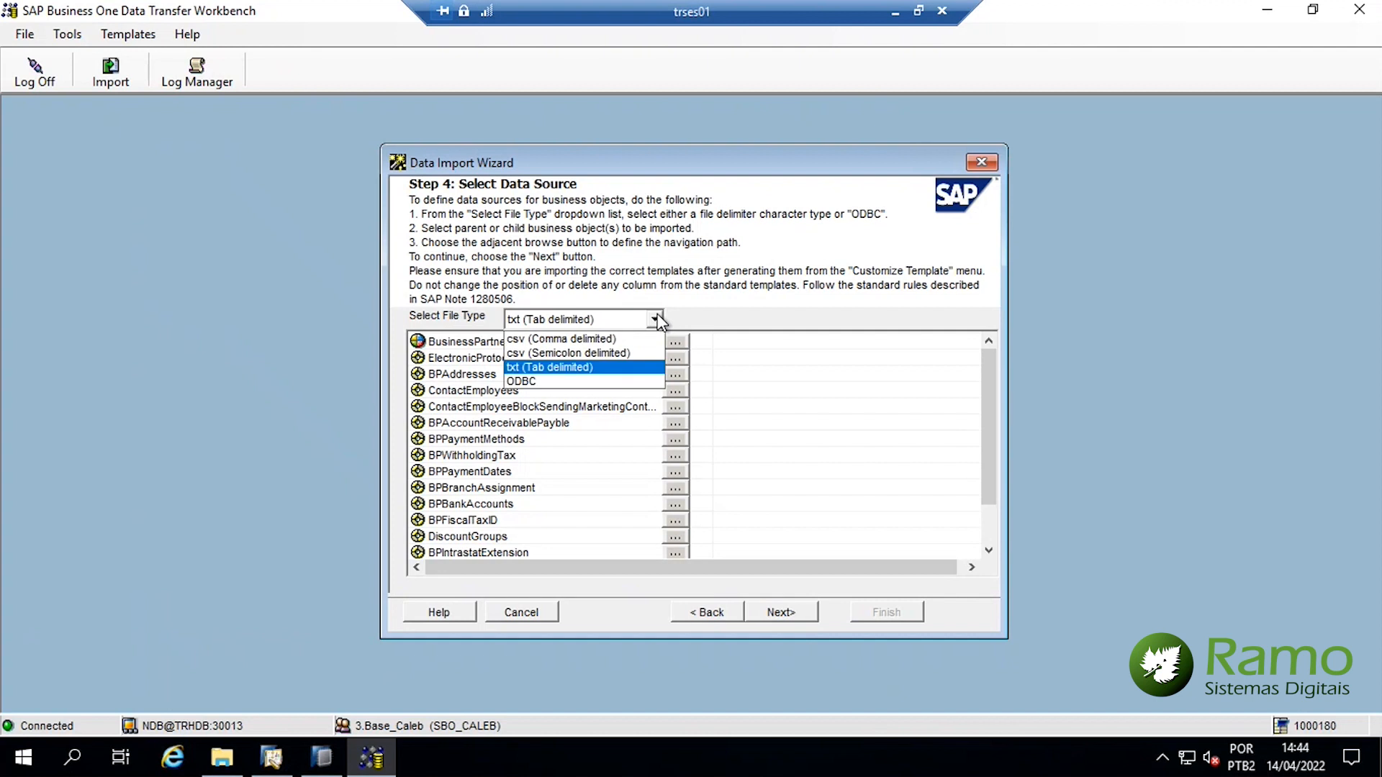
{"action": "left_click", "coordinate": [613, 369]}
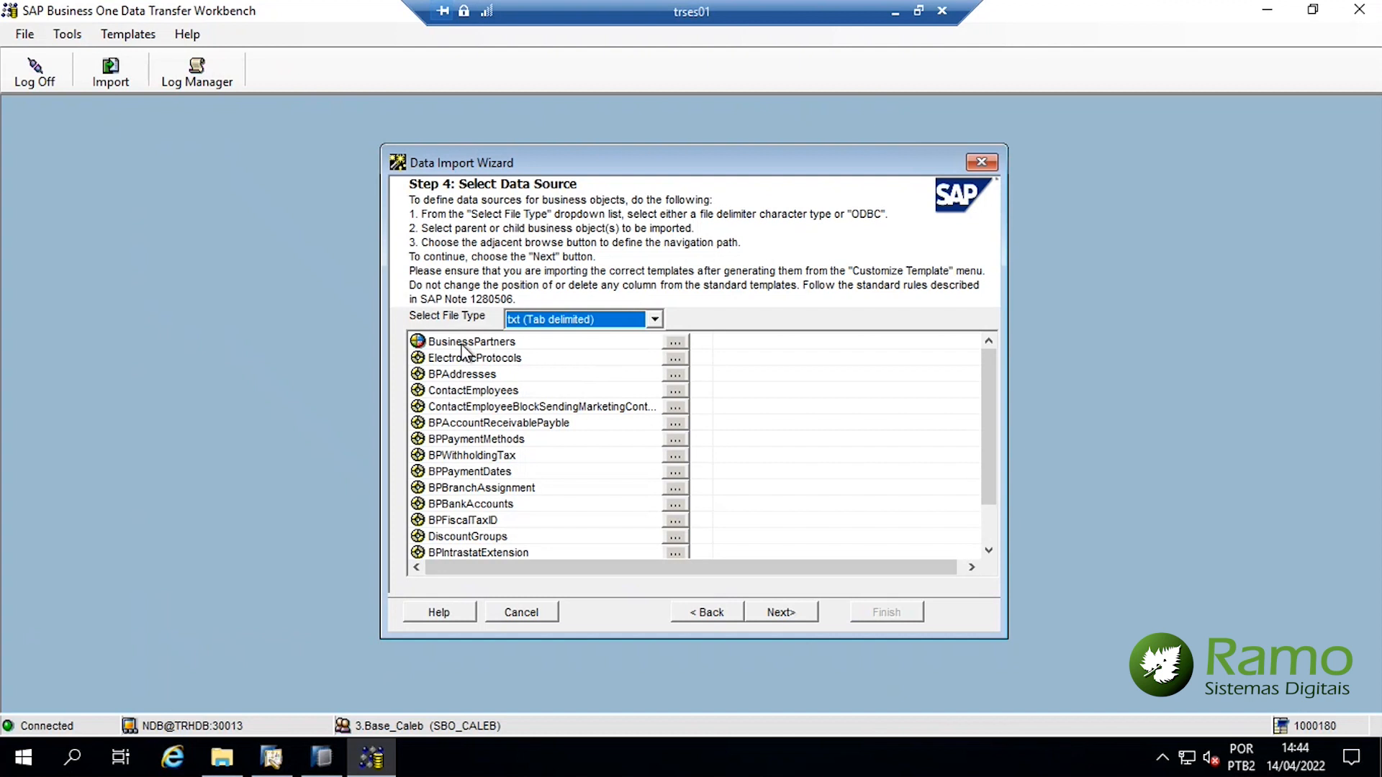
{"action": "left_click", "coordinate": [676, 342]}
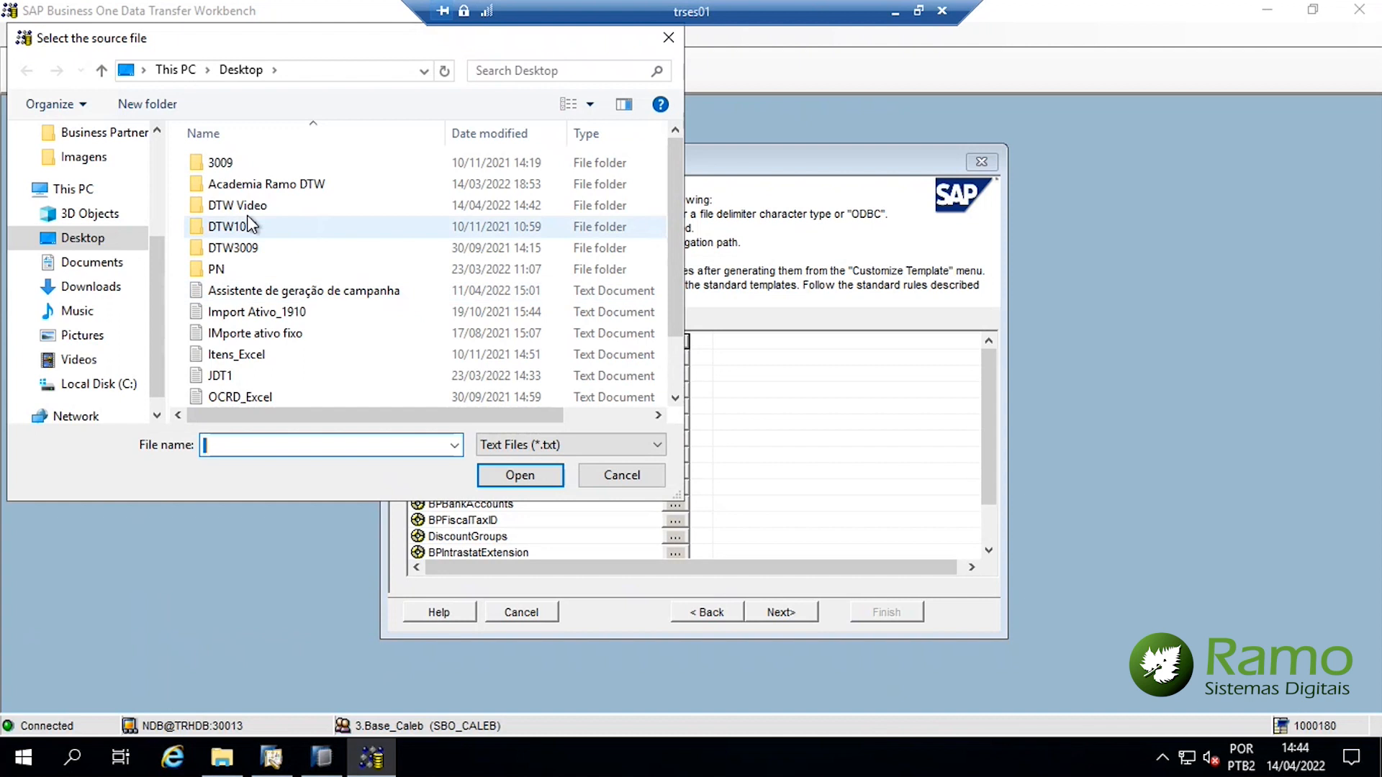
{"action": "double_click", "coordinate": [254, 209]}
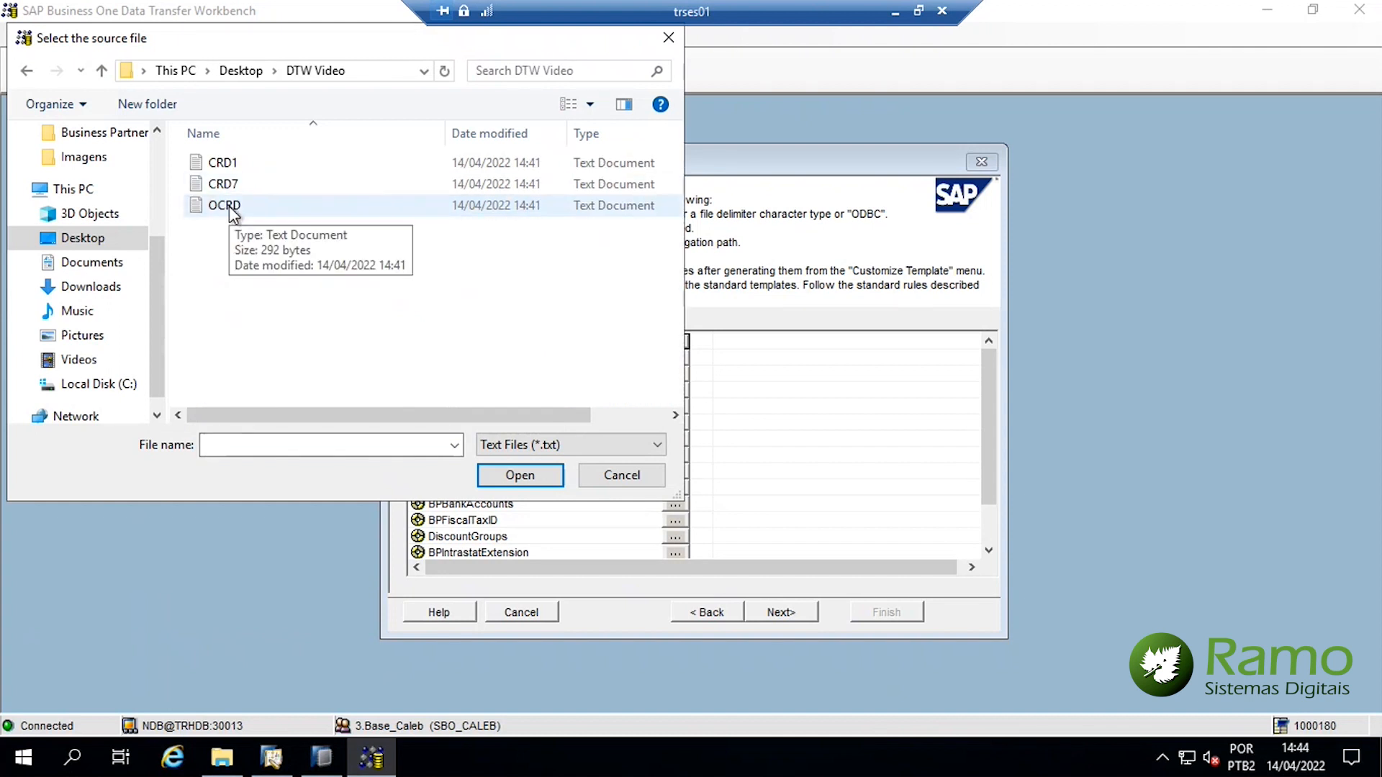
{"action": "left_click", "coordinate": [229, 207]}
{"action": "double_click", "coordinate": [216, 207]}
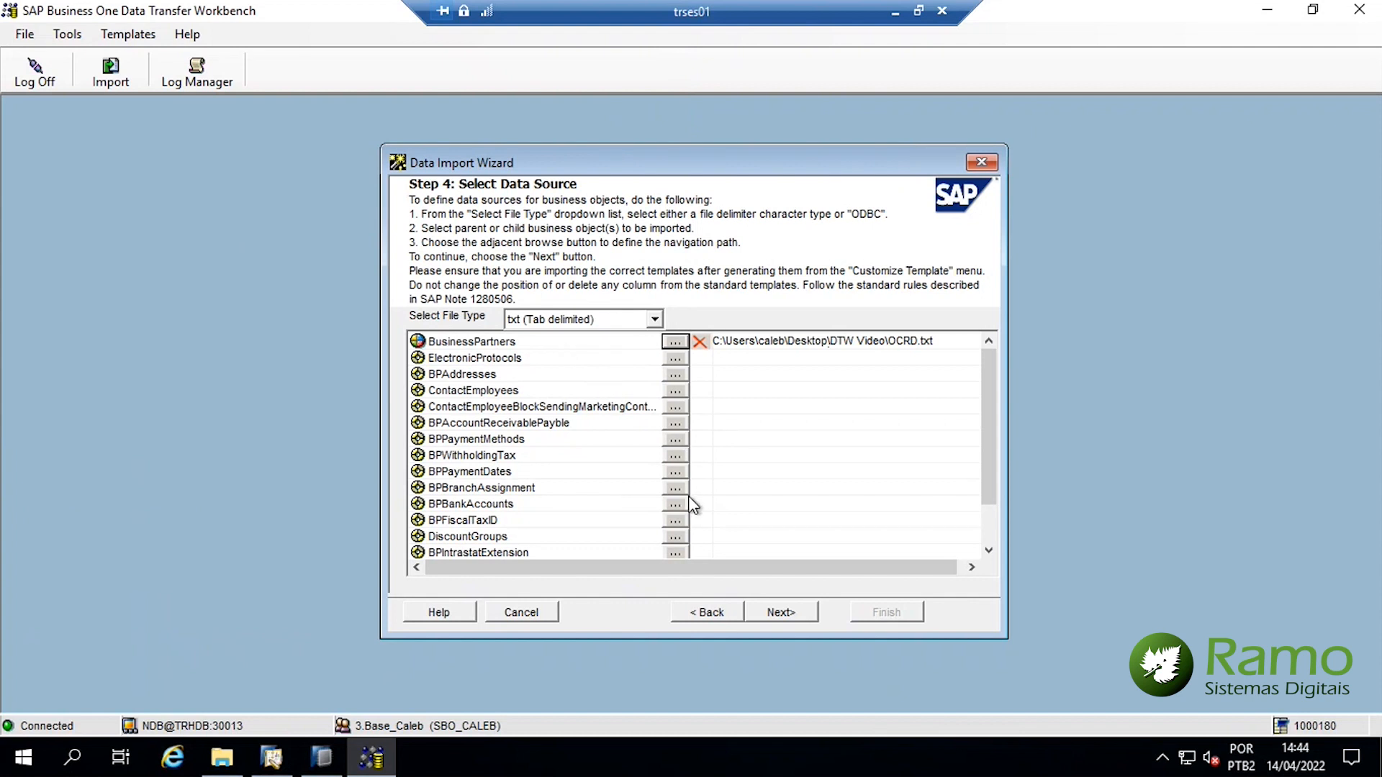
{"action": "left_click", "coordinate": [726, 616]}
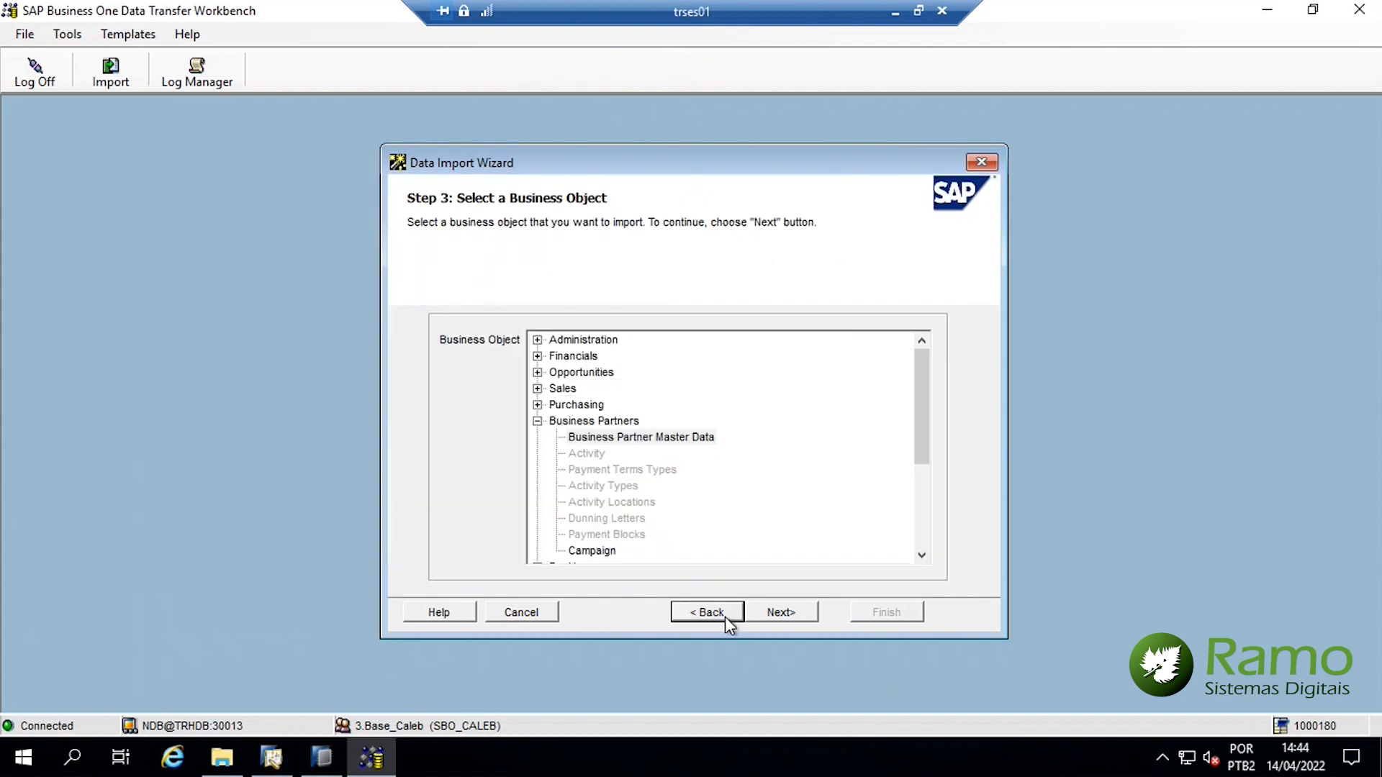
Reselect Business Partner Master Data and assign OCRD as the BusinessPartners source
{"action": "left_click", "coordinate": [664, 439]}
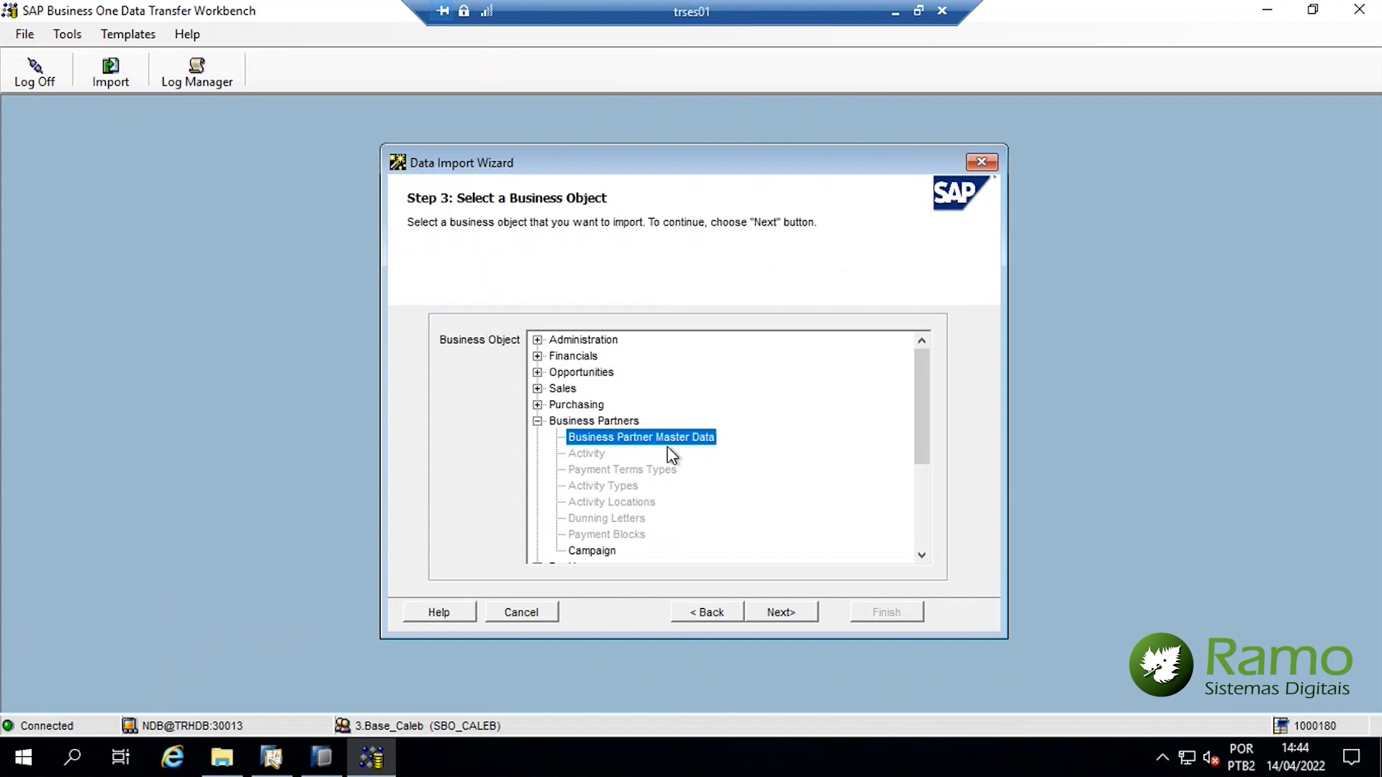
{"action": "left_click", "coordinate": [781, 612]}
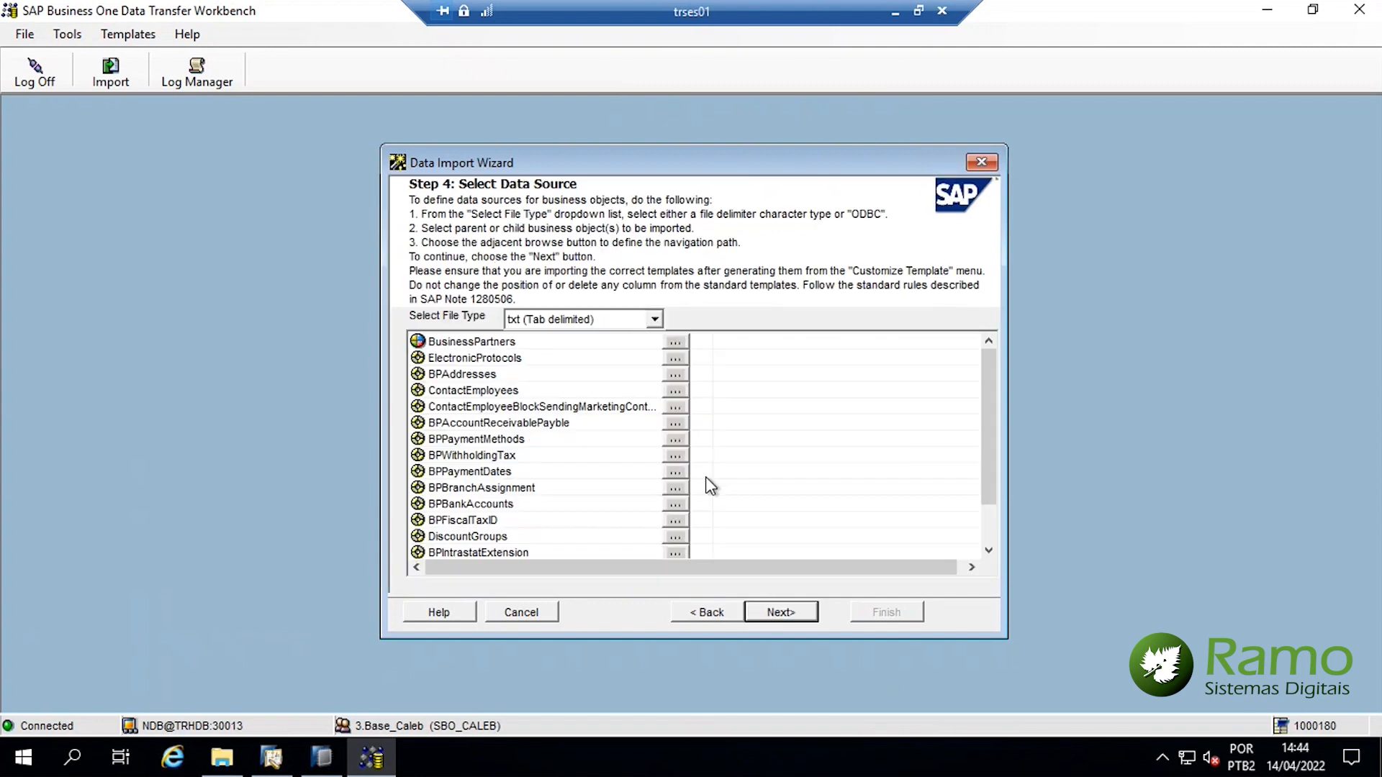
{"action": "left_click", "coordinate": [675, 343]}
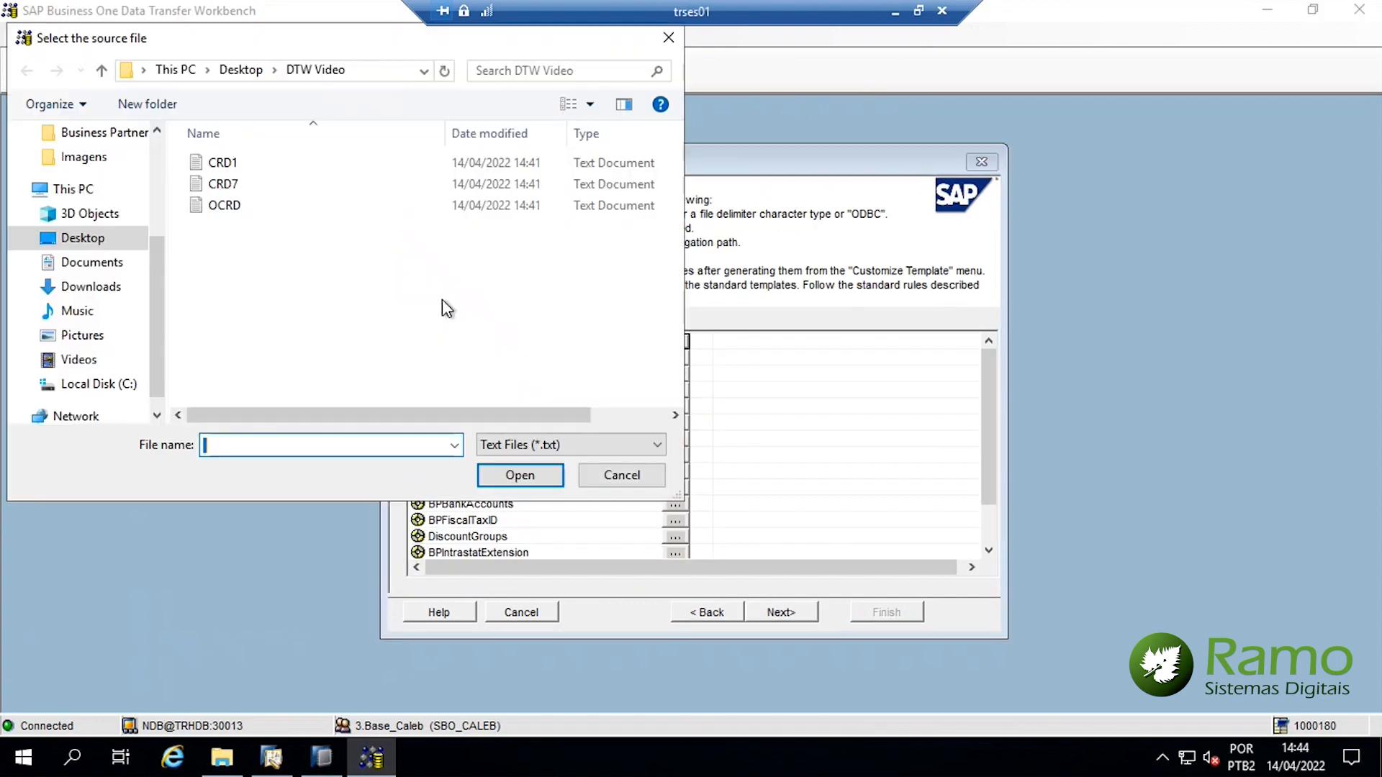
{"action": "double_click", "coordinate": [260, 208]}
Assign CRD1 to BPAddresses and CRD7 to BPFiscalTaxID, then continue to field mapping
{"action": "left_click", "coordinate": [464, 375]}
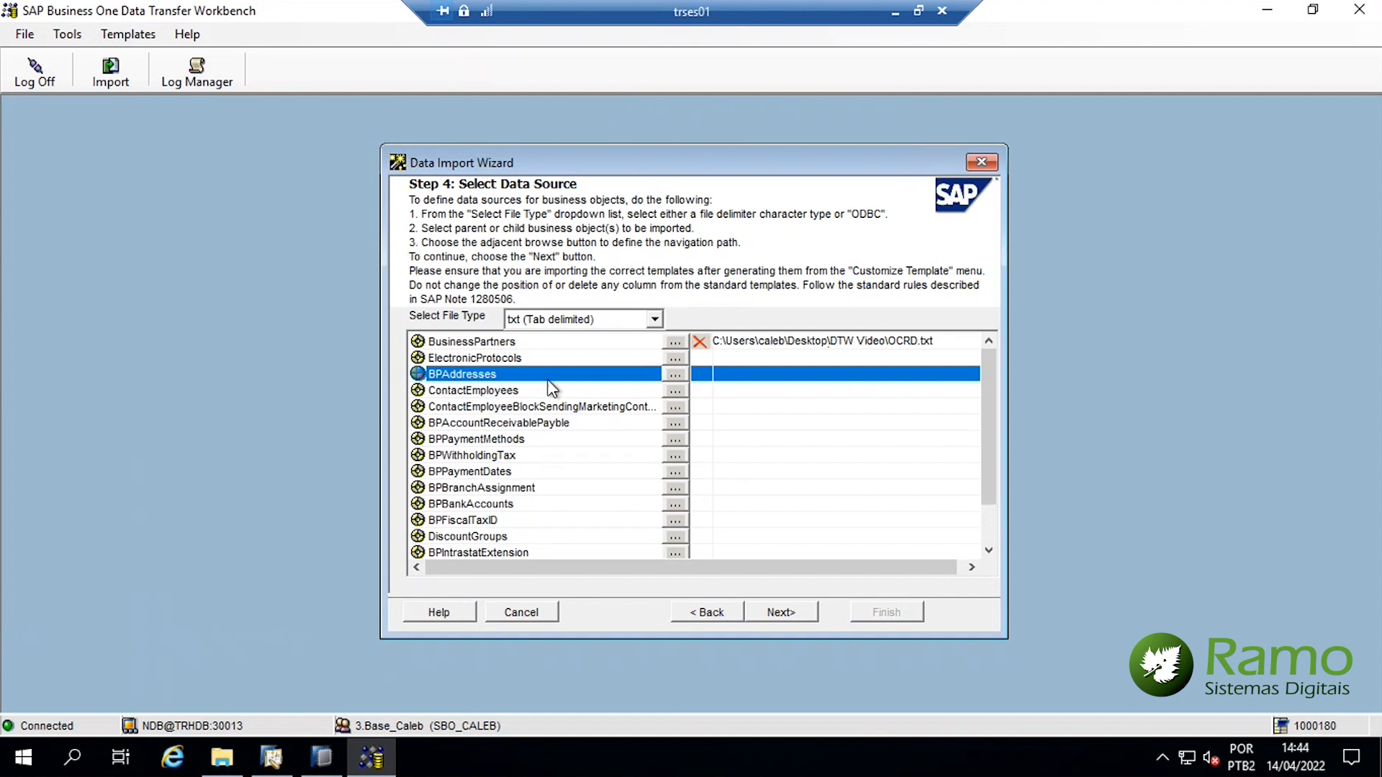
{"action": "left_click", "coordinate": [675, 374]}
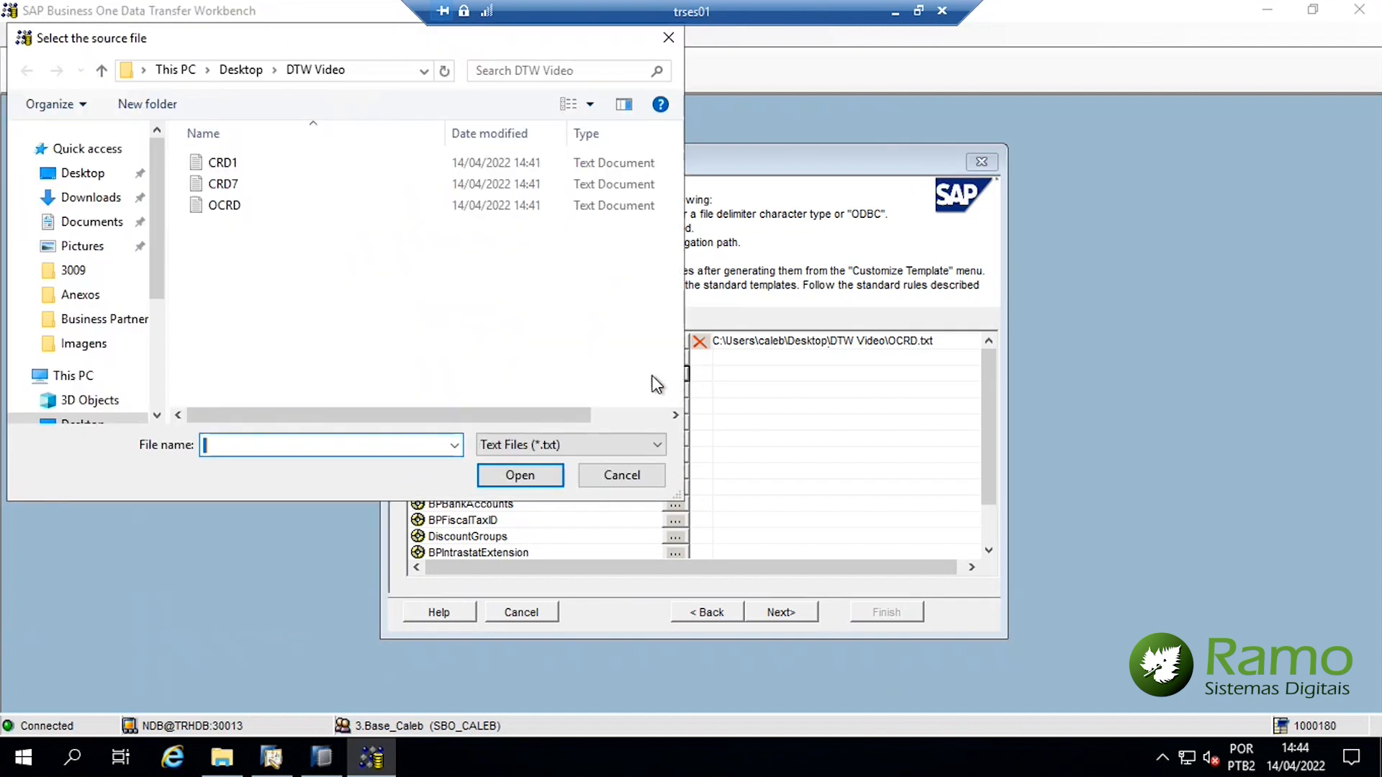
{"action": "double_click", "coordinate": [222, 163]}
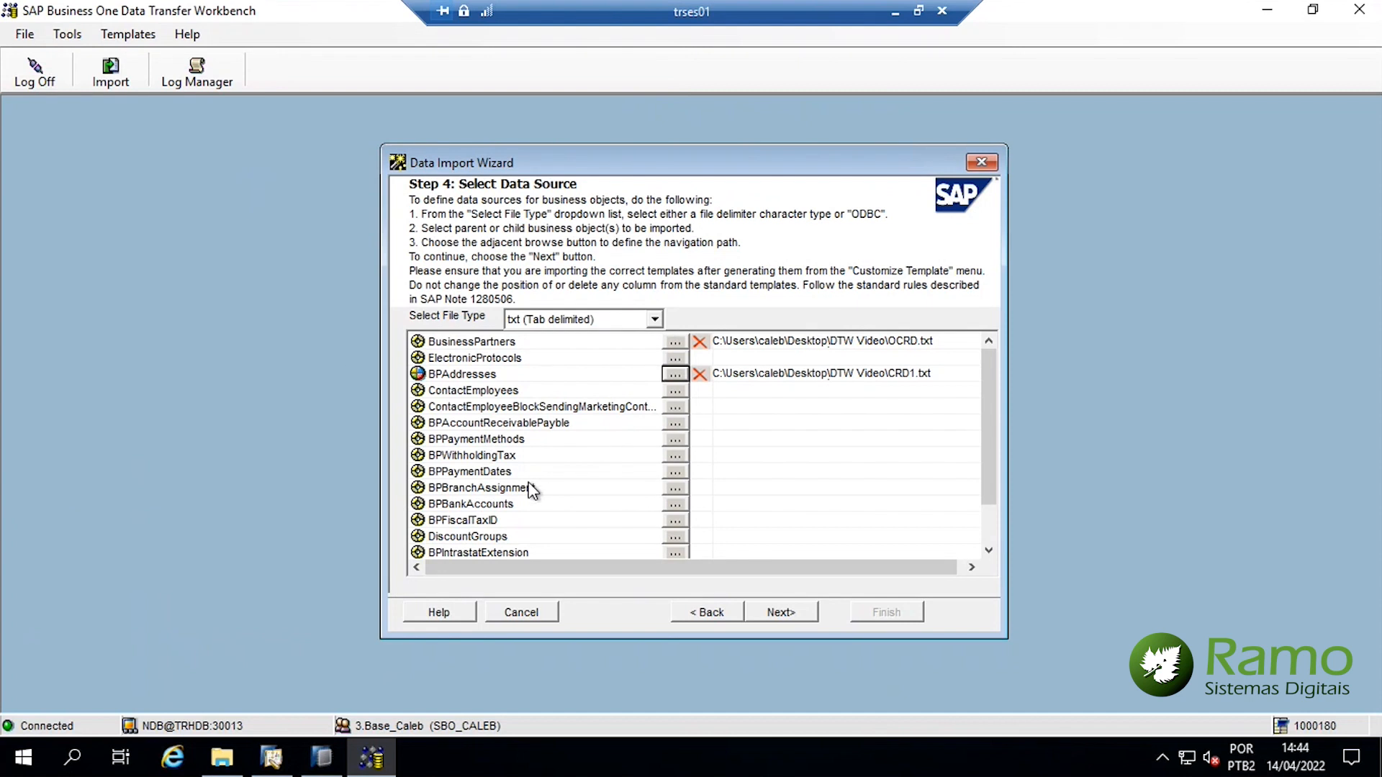
{"action": "left_click", "coordinate": [490, 519]}
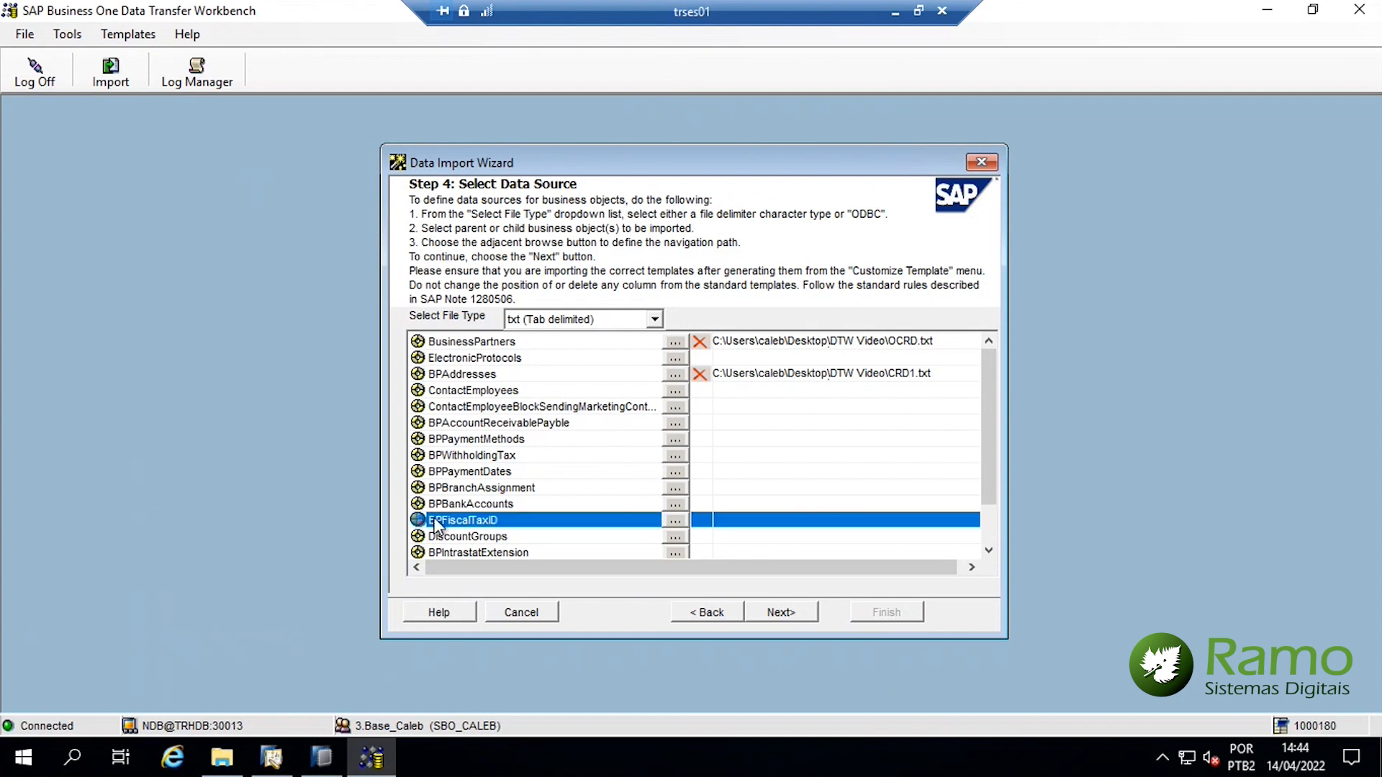
{"action": "left_click", "coordinate": [676, 521]}
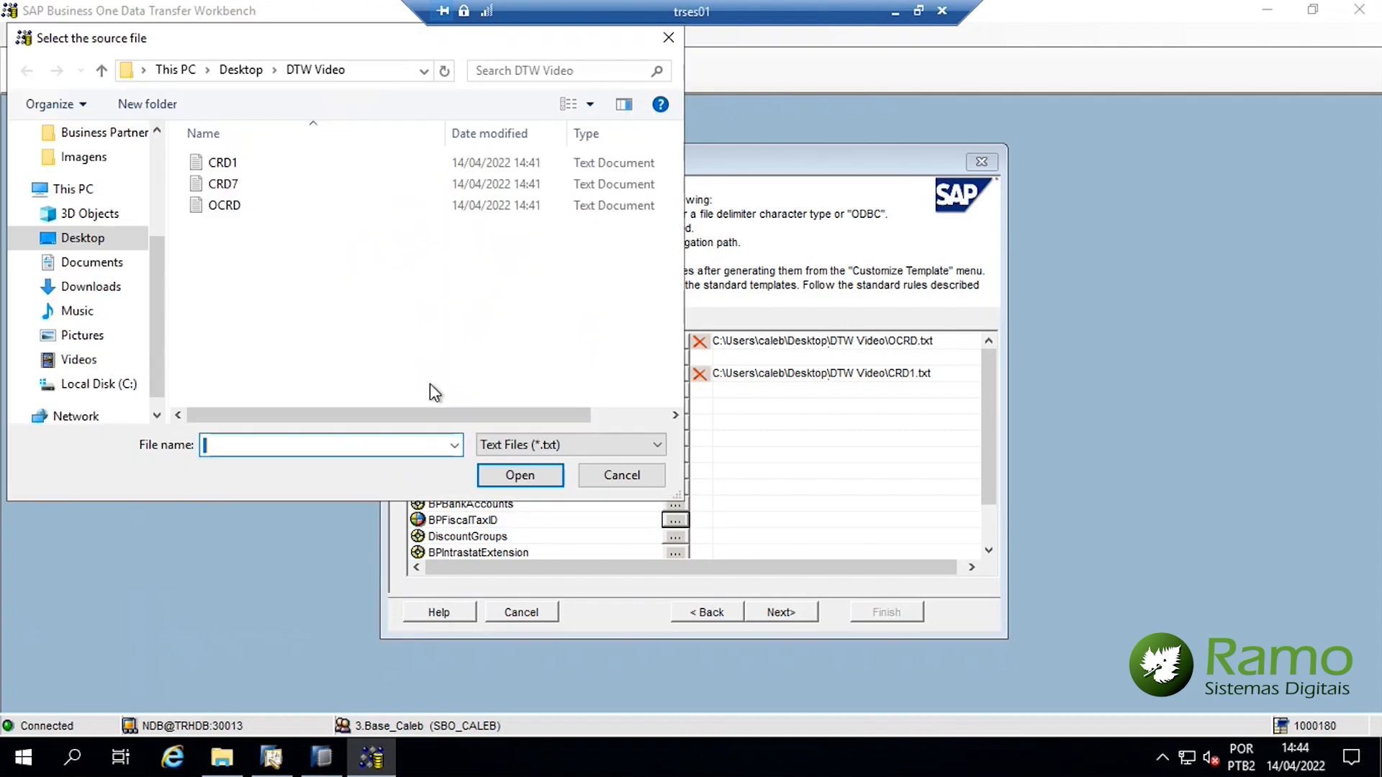
{"action": "double_click", "coordinate": [229, 185]}
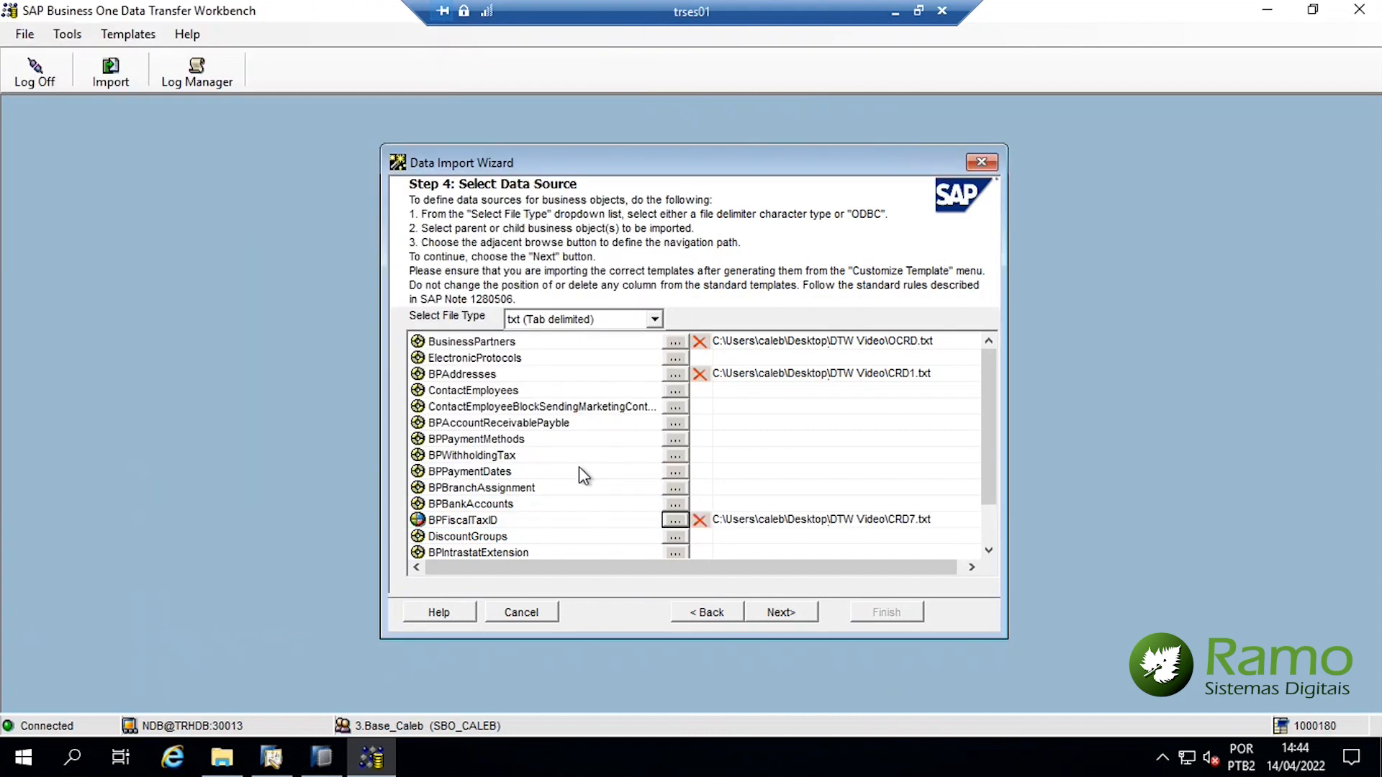
{"action": "left_click", "coordinate": [786, 610]}
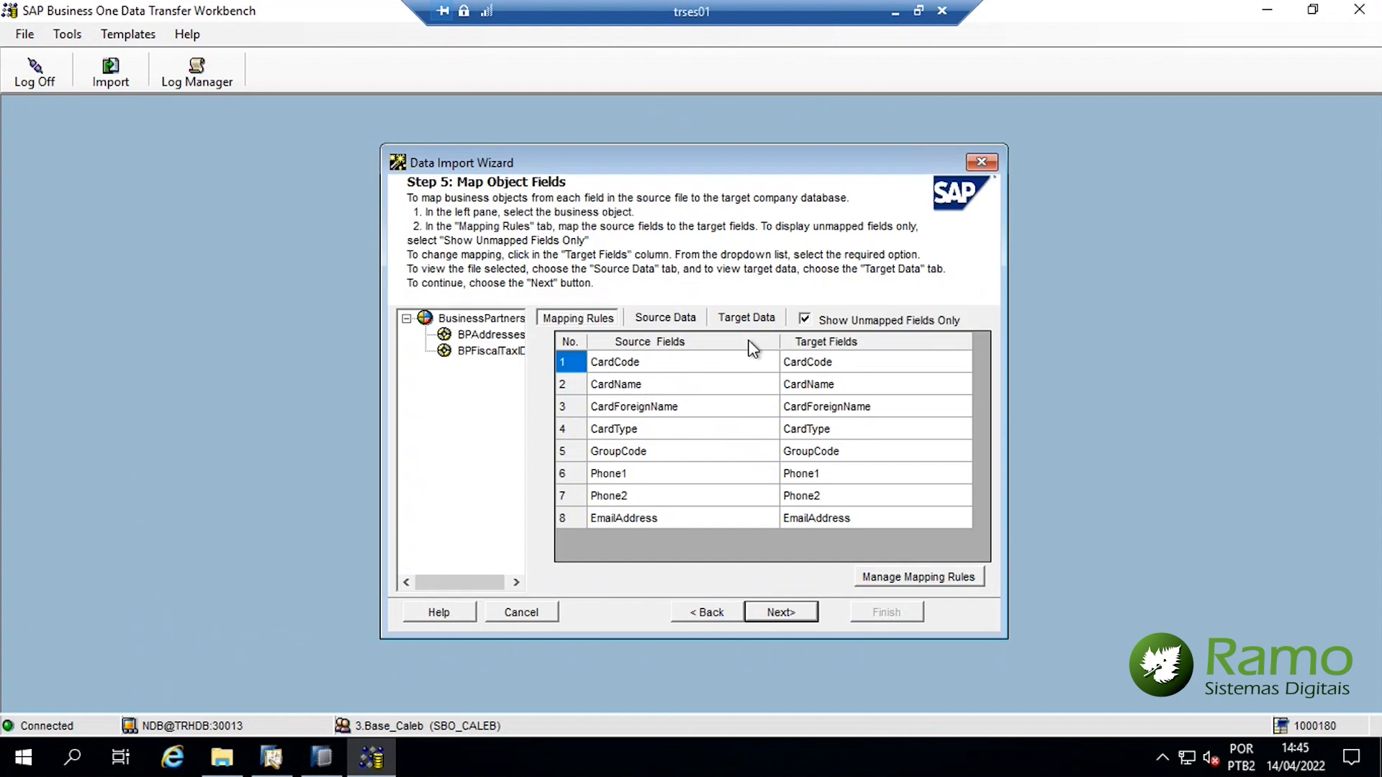
Review the field mappings for BPAddresses, BPFiscalTaxID and BusinessPartners
{"action": "left_click", "coordinate": [489, 335]}
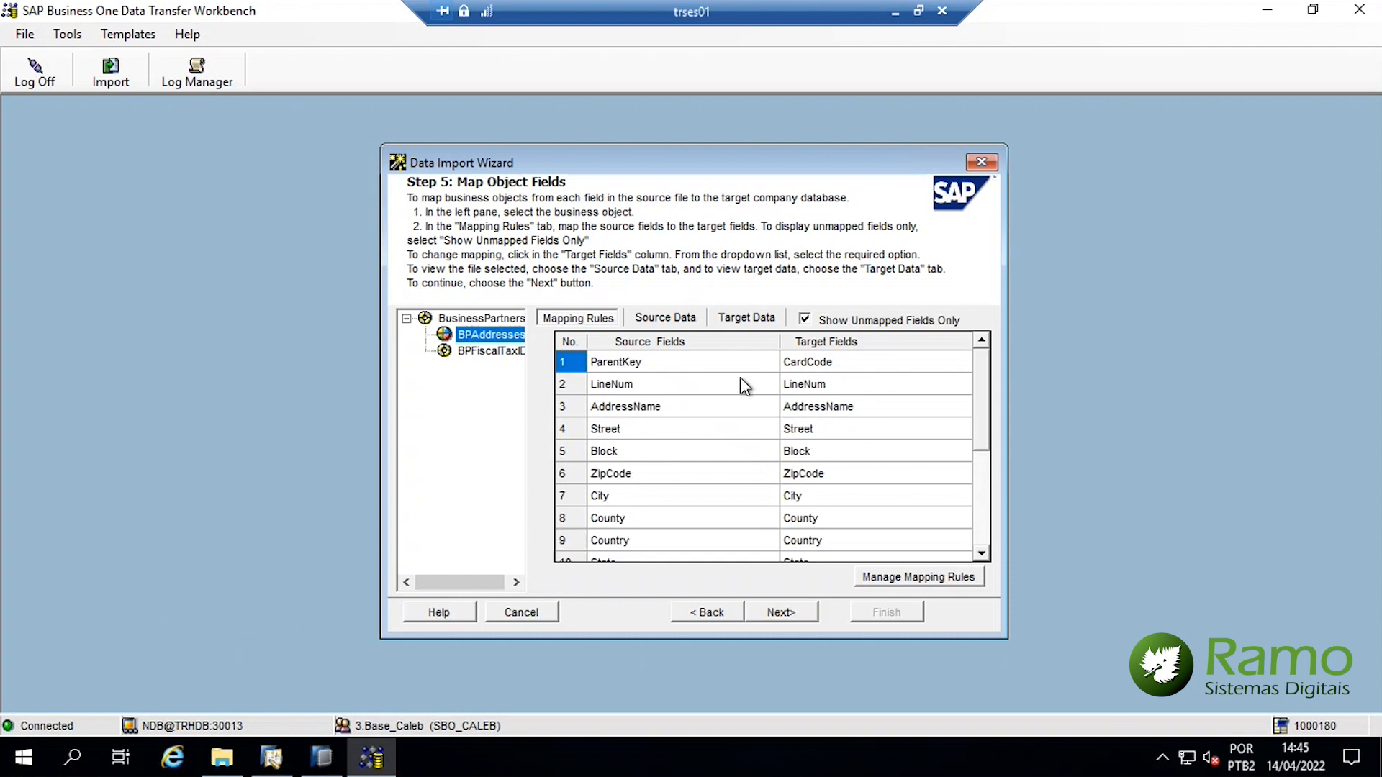
{"action": "scroll", "coordinate": [827, 417], "scroll_direction": "down", "scroll_amount": 3}
{"action": "left_click", "coordinate": [475, 351]}
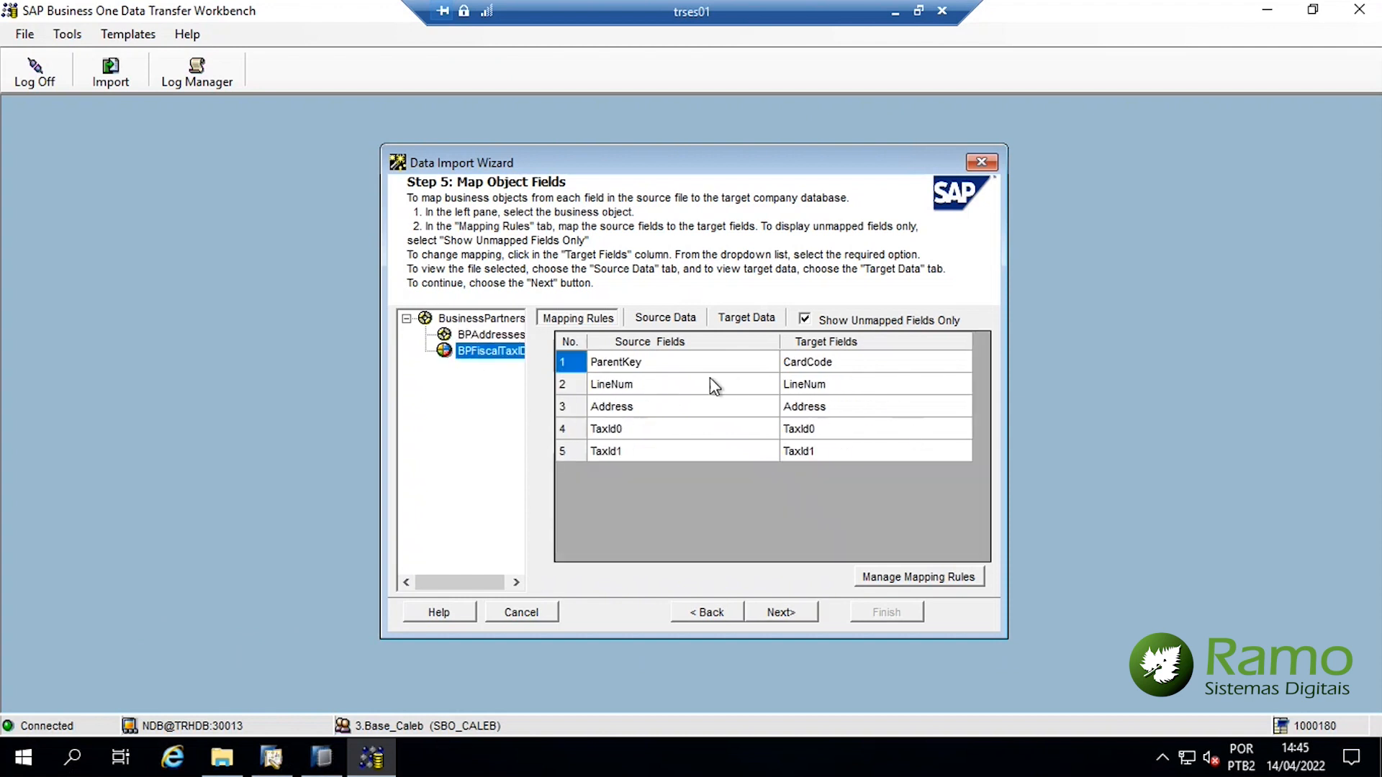
{"action": "left_click", "coordinate": [468, 319]}
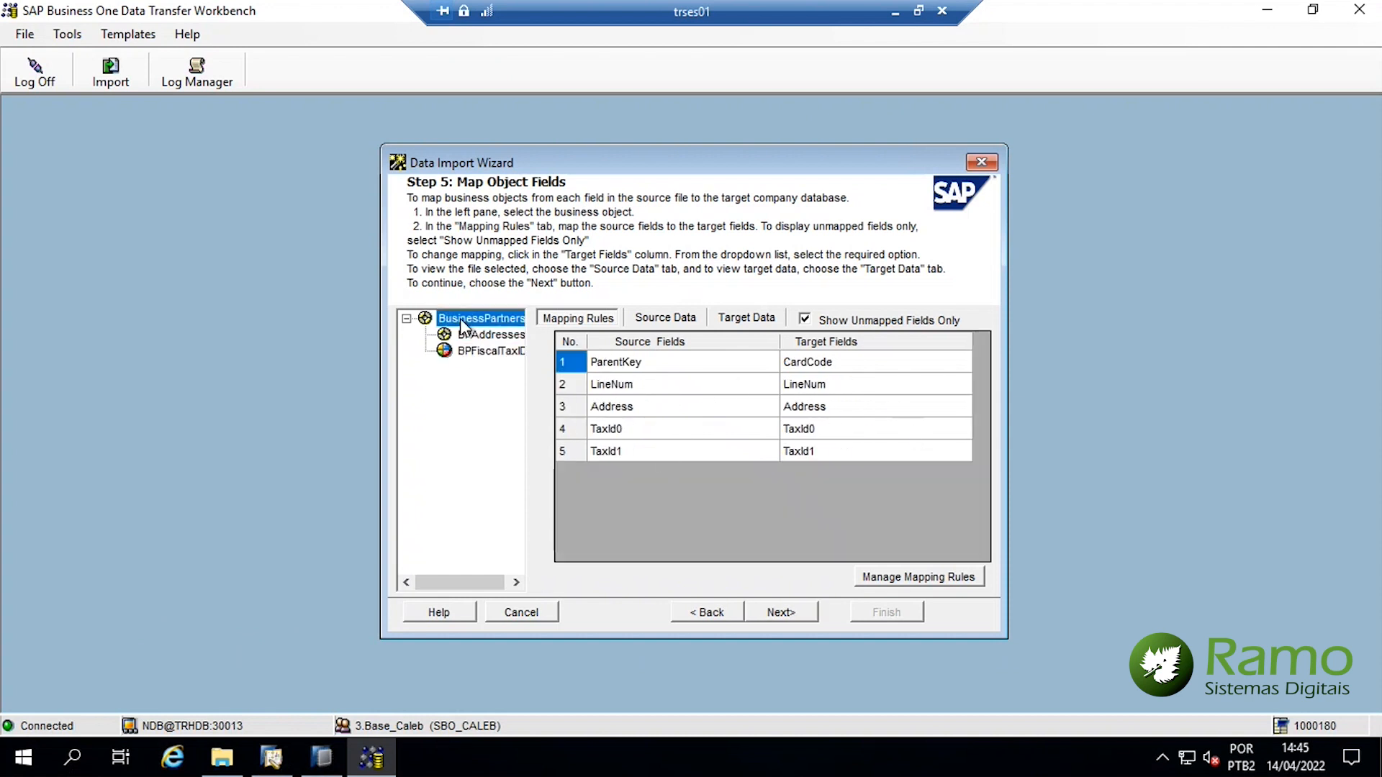
Review the source rows for each object, then continue to error handling
{"action": "left_click", "coordinate": [674, 322]}
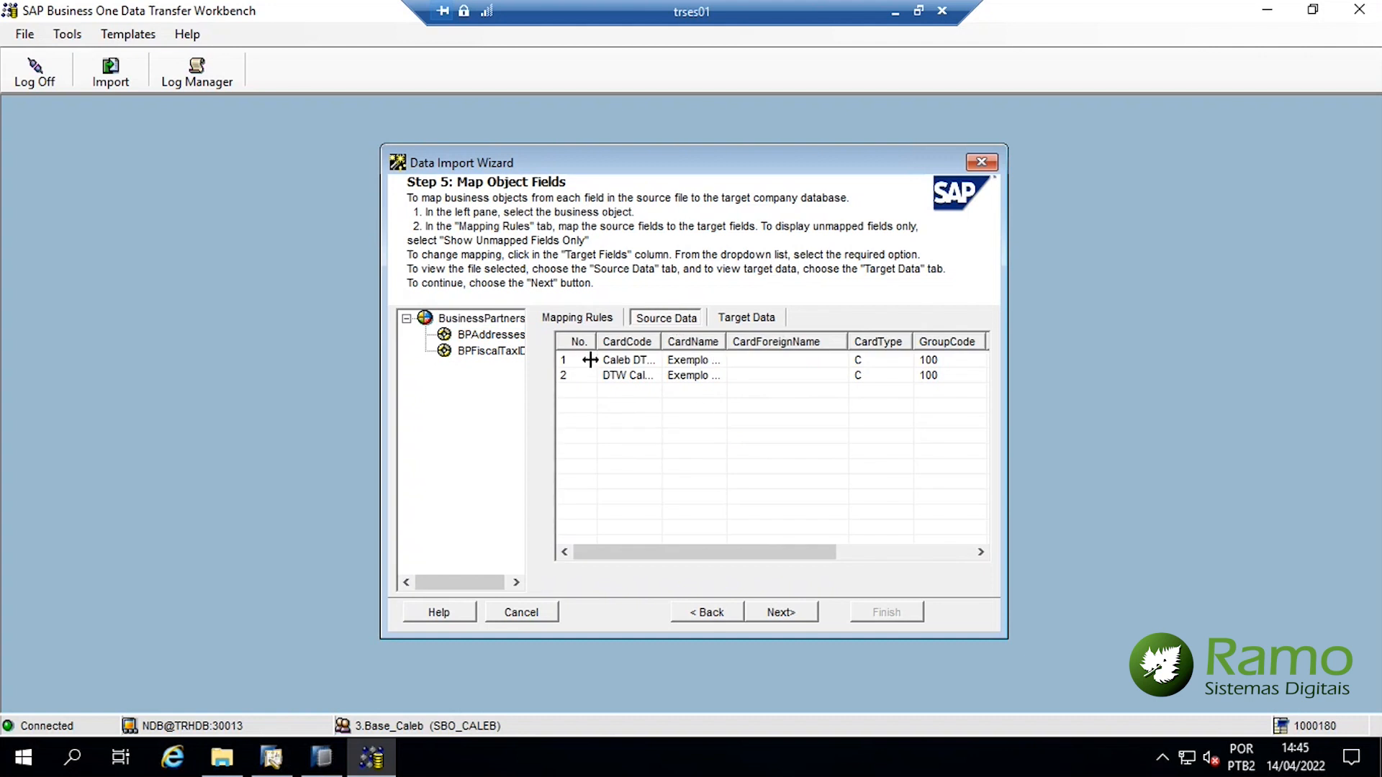
{"action": "left_click", "coordinate": [490, 336]}
{"action": "left_click", "coordinate": [486, 353]}
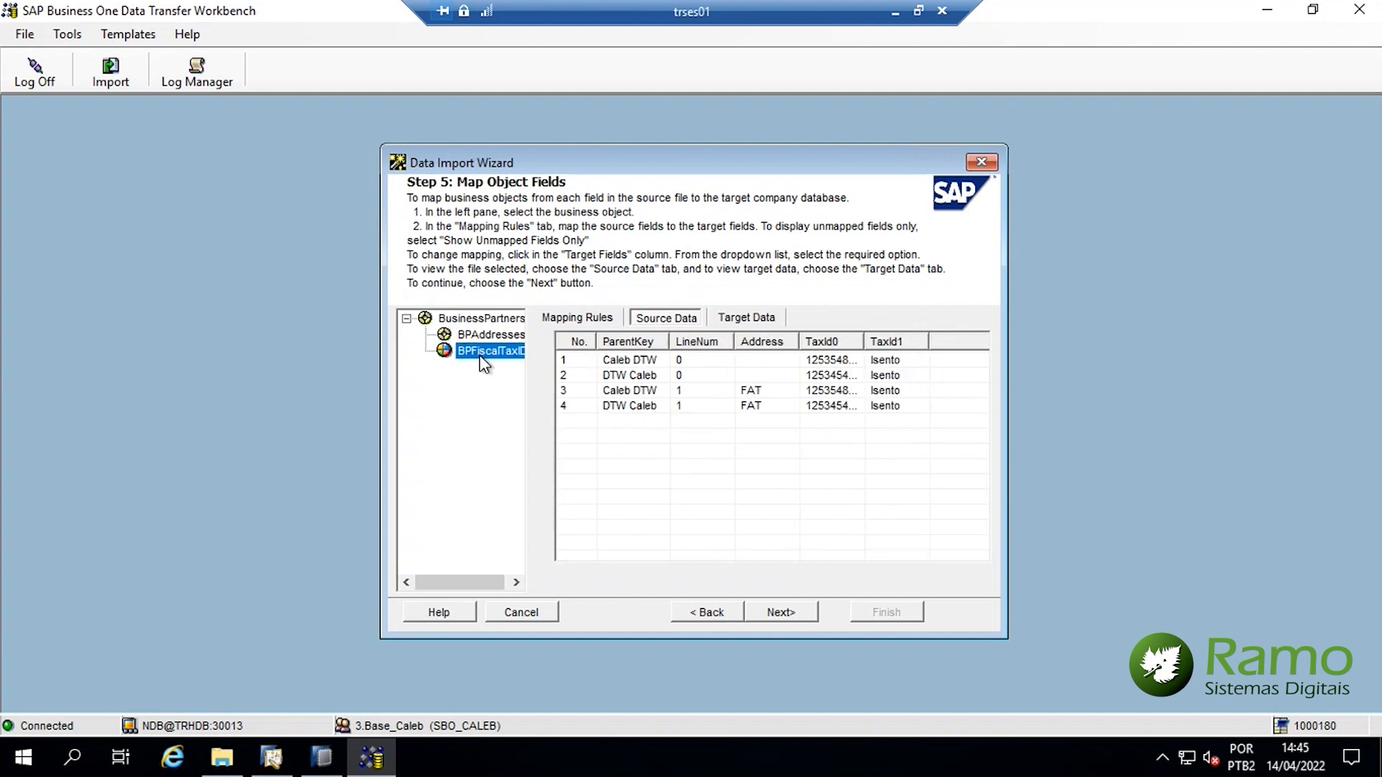
{"action": "left_click", "coordinate": [470, 339]}
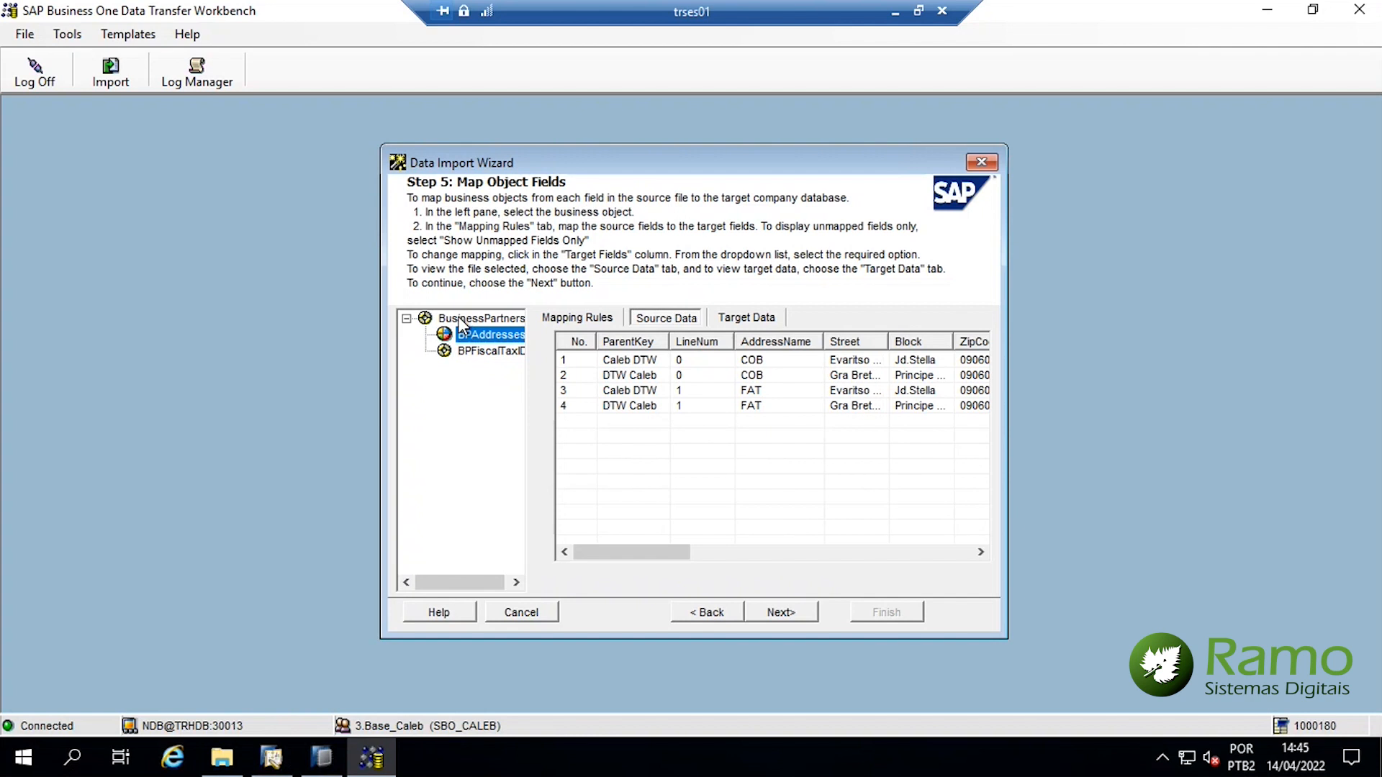
{"action": "left_click", "coordinate": [468, 319]}
{"action": "left_click", "coordinate": [780, 613]}
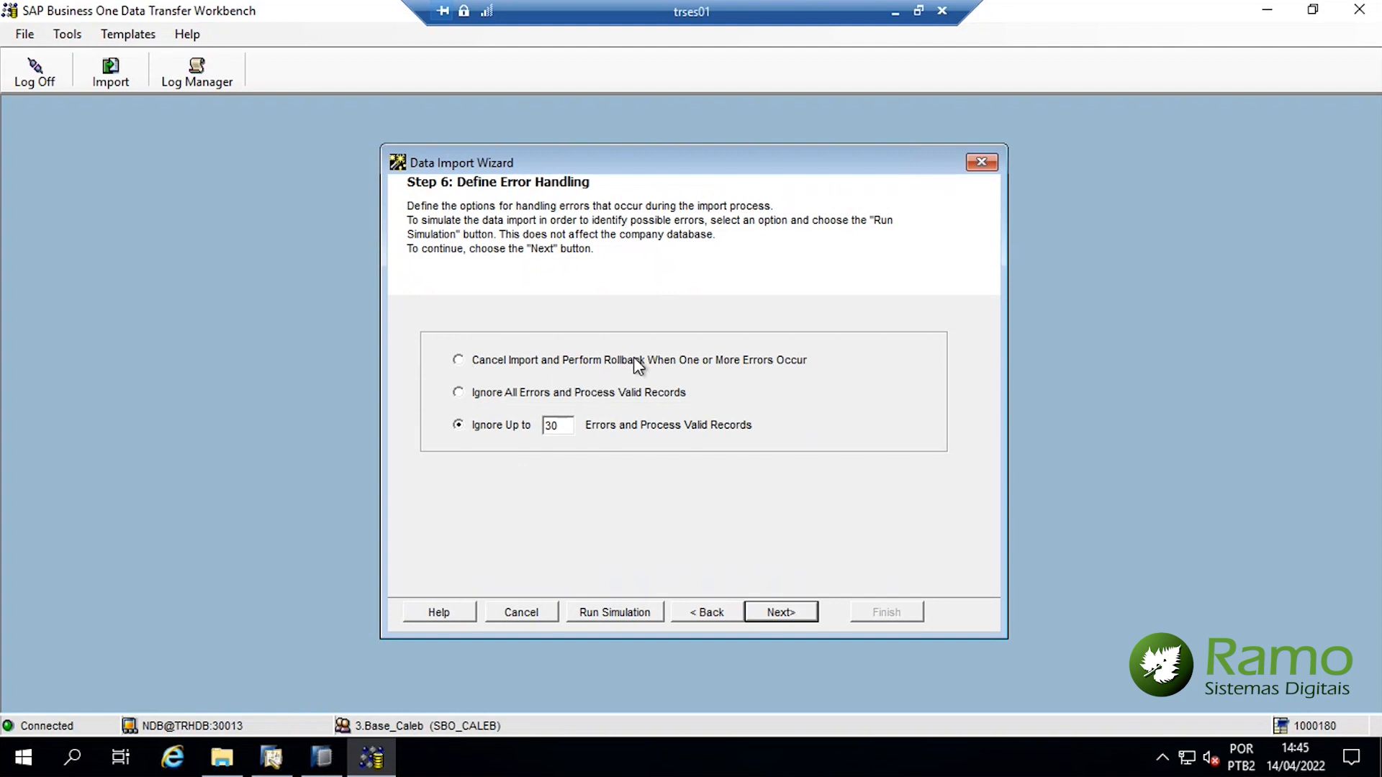
Select 'Ignore All Errors and Process Valid Records', run the simulation, and view its log
{"action": "left_click", "coordinate": [490, 394]}
{"action": "left_click", "coordinate": [621, 619]}
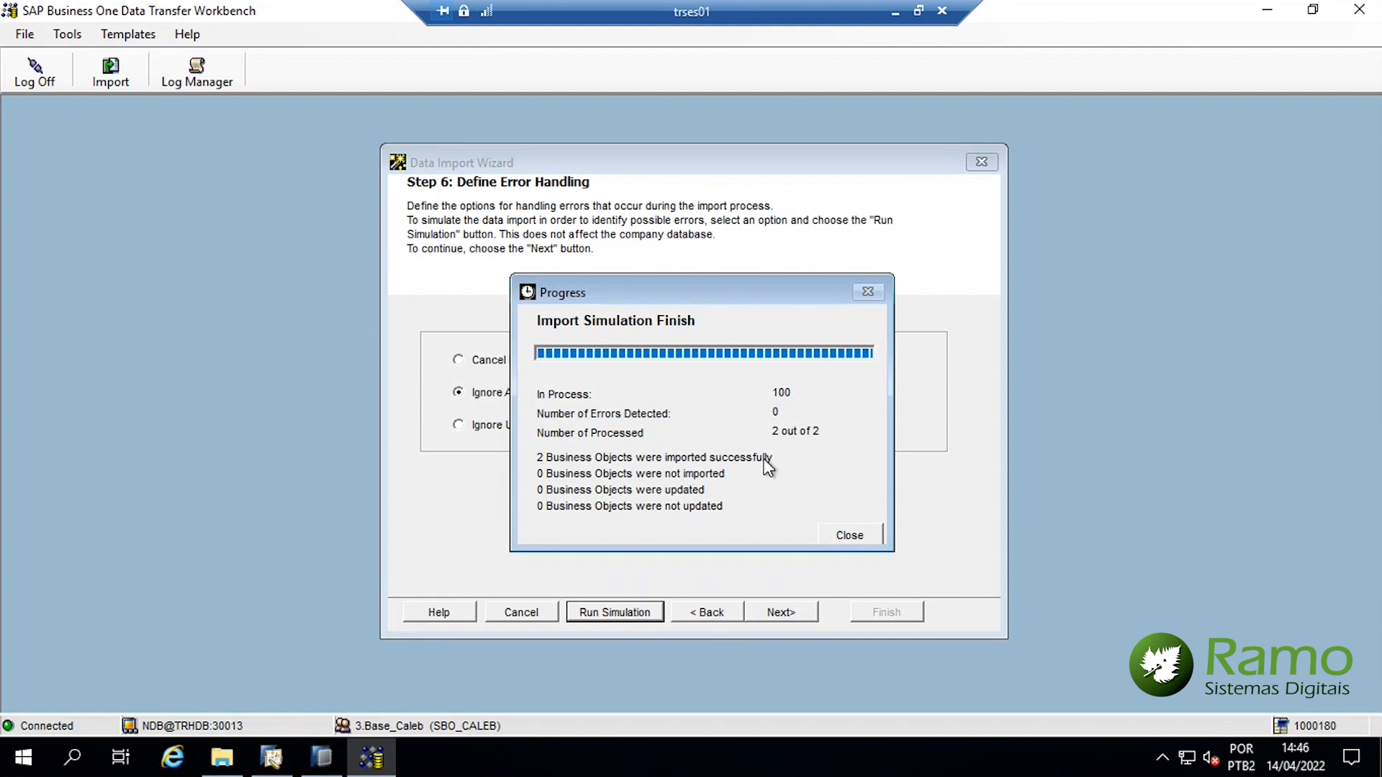
{"action": "left_click", "coordinate": [856, 533]}
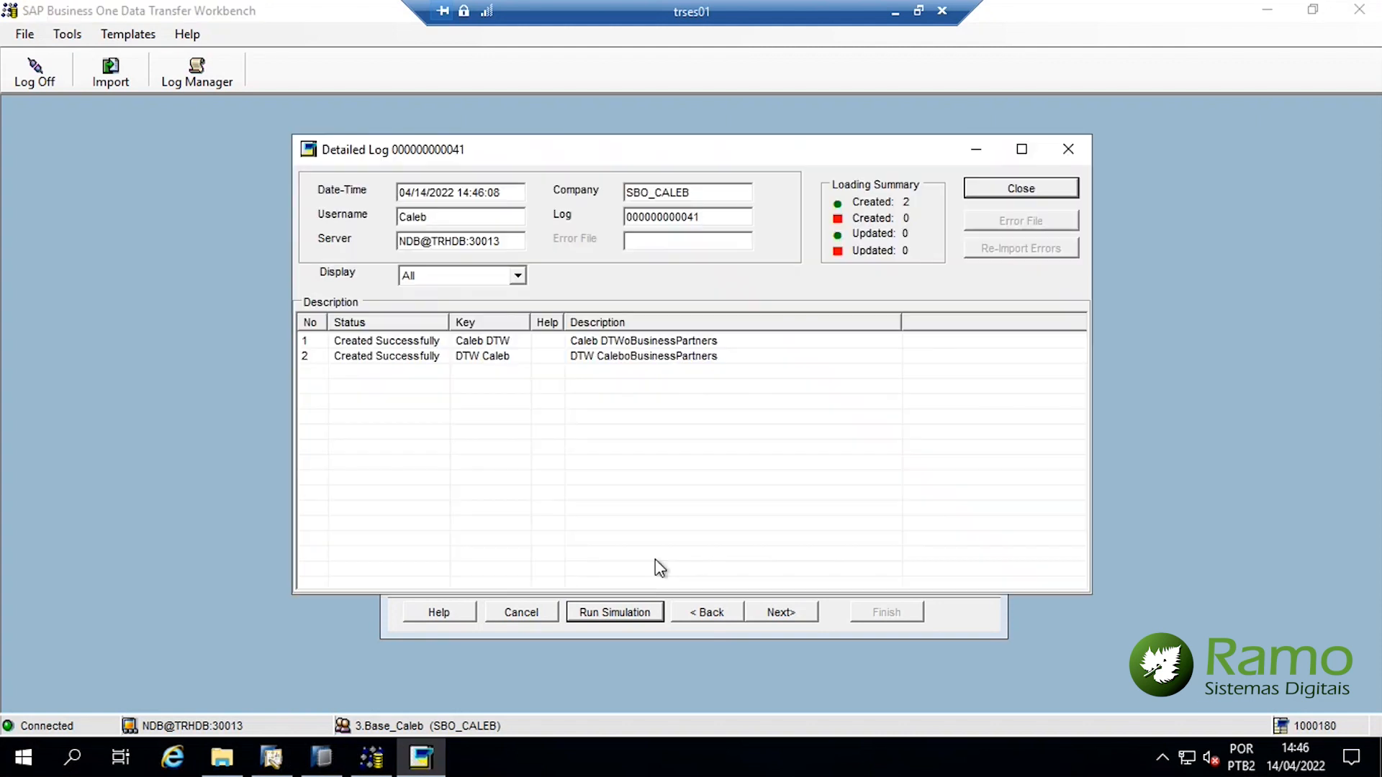
{"action": "left_click", "coordinate": [1013, 188]}
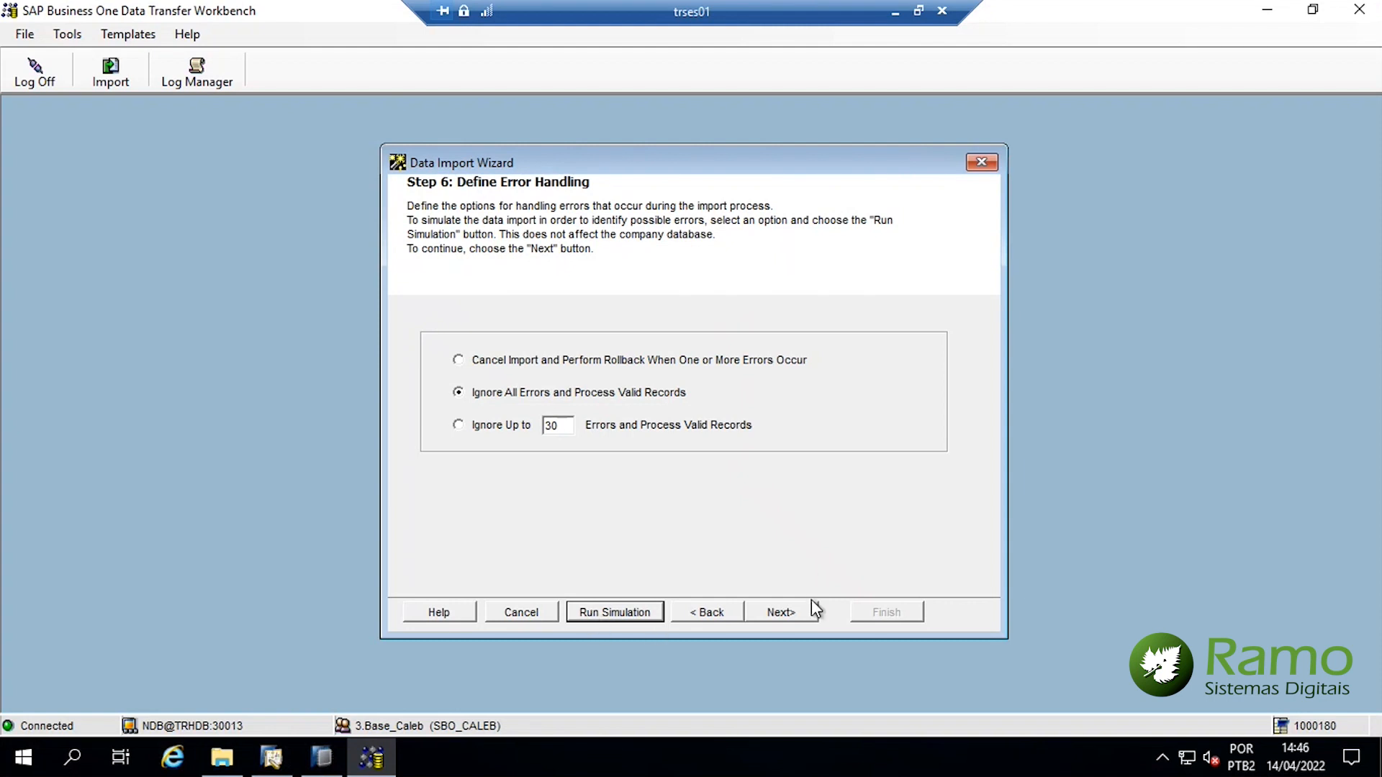
{"action": "left_click", "coordinate": [798, 616]}
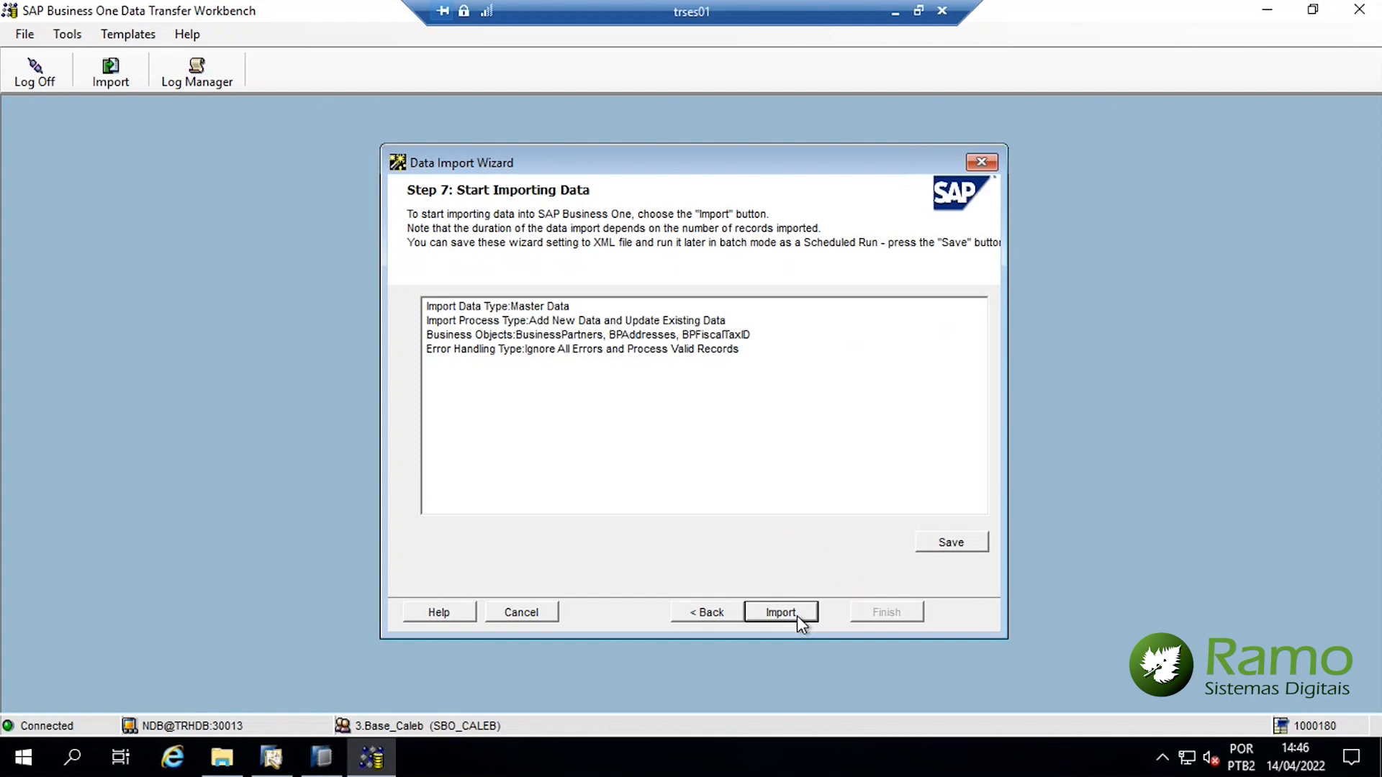
{"action": "left_click", "coordinate": [797, 616]}
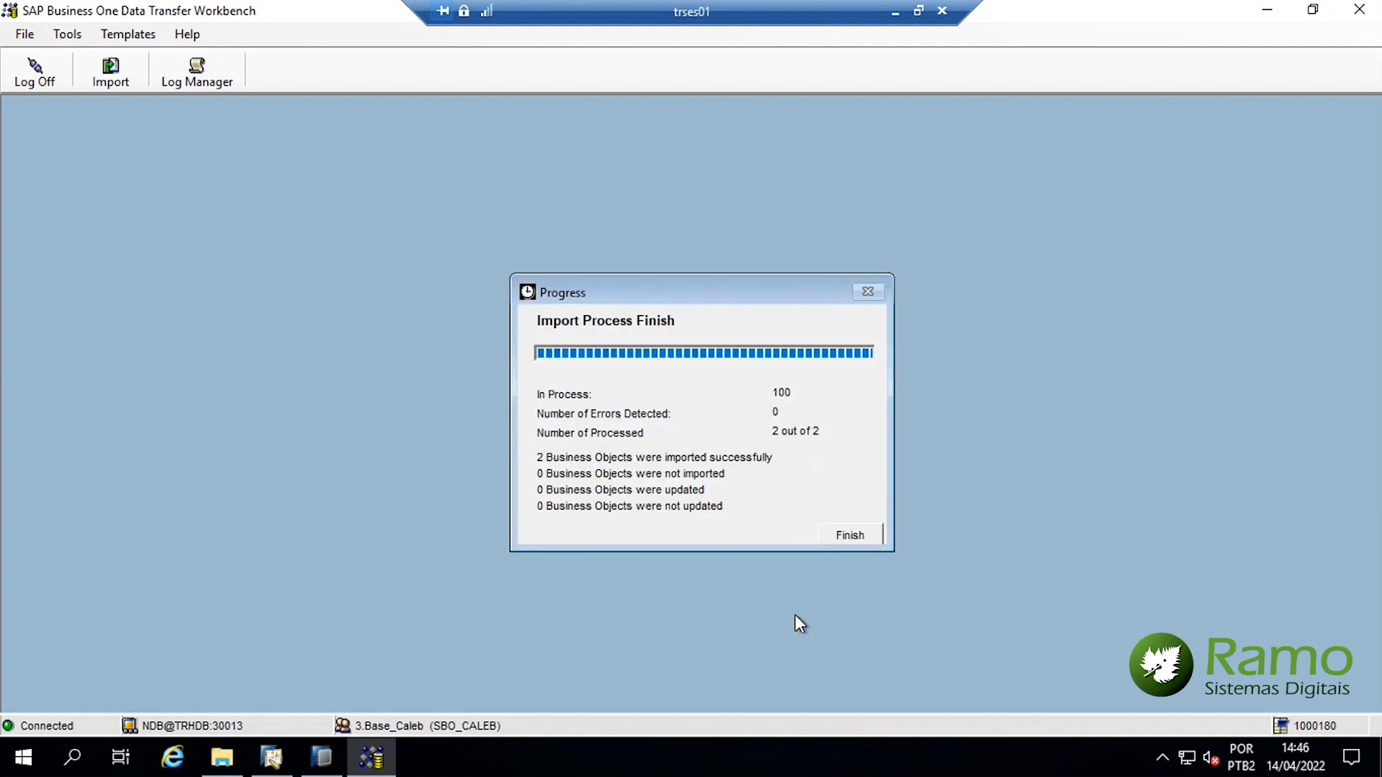
{"action": "left_click", "coordinate": [852, 534]}
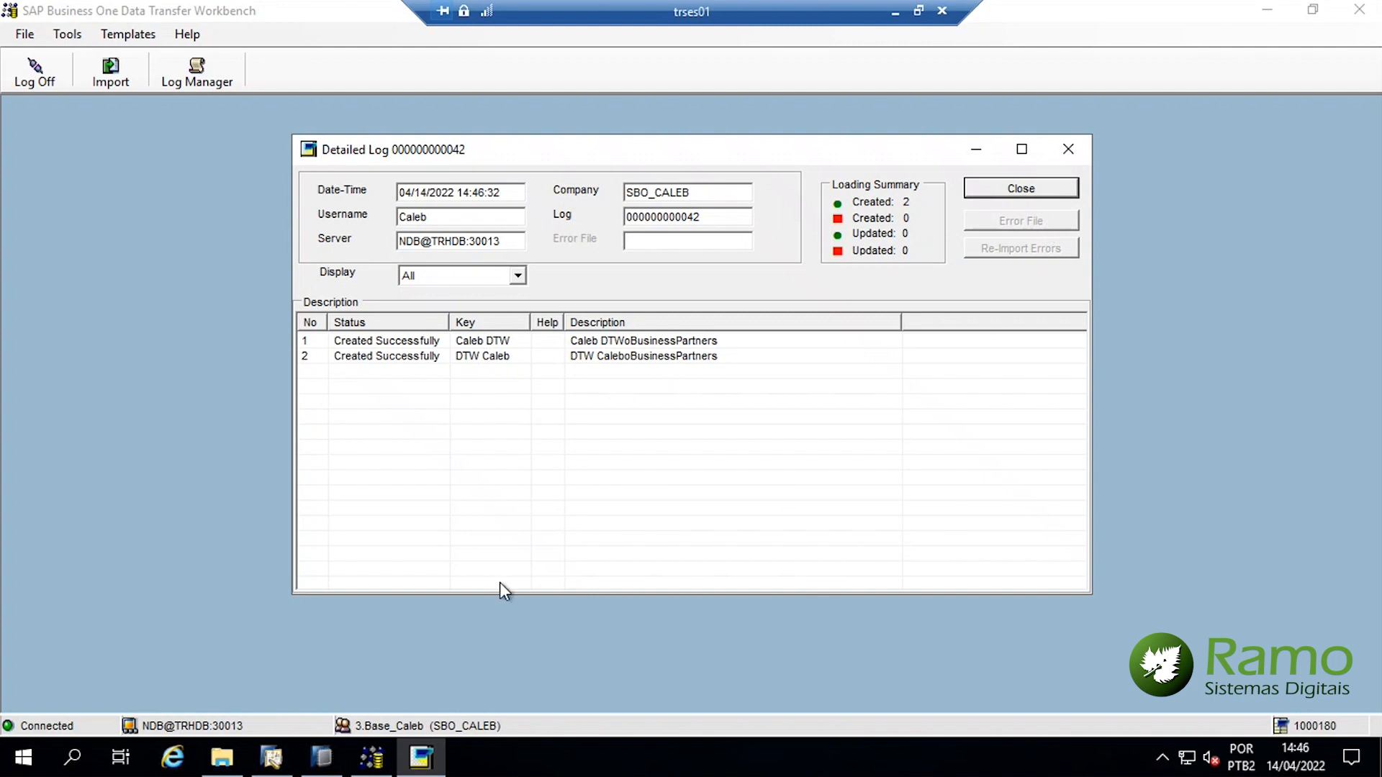
In SAP Business One's partner form, switch to Find mode and search by partner name
{"action": "left_click", "coordinate": [271, 756]}
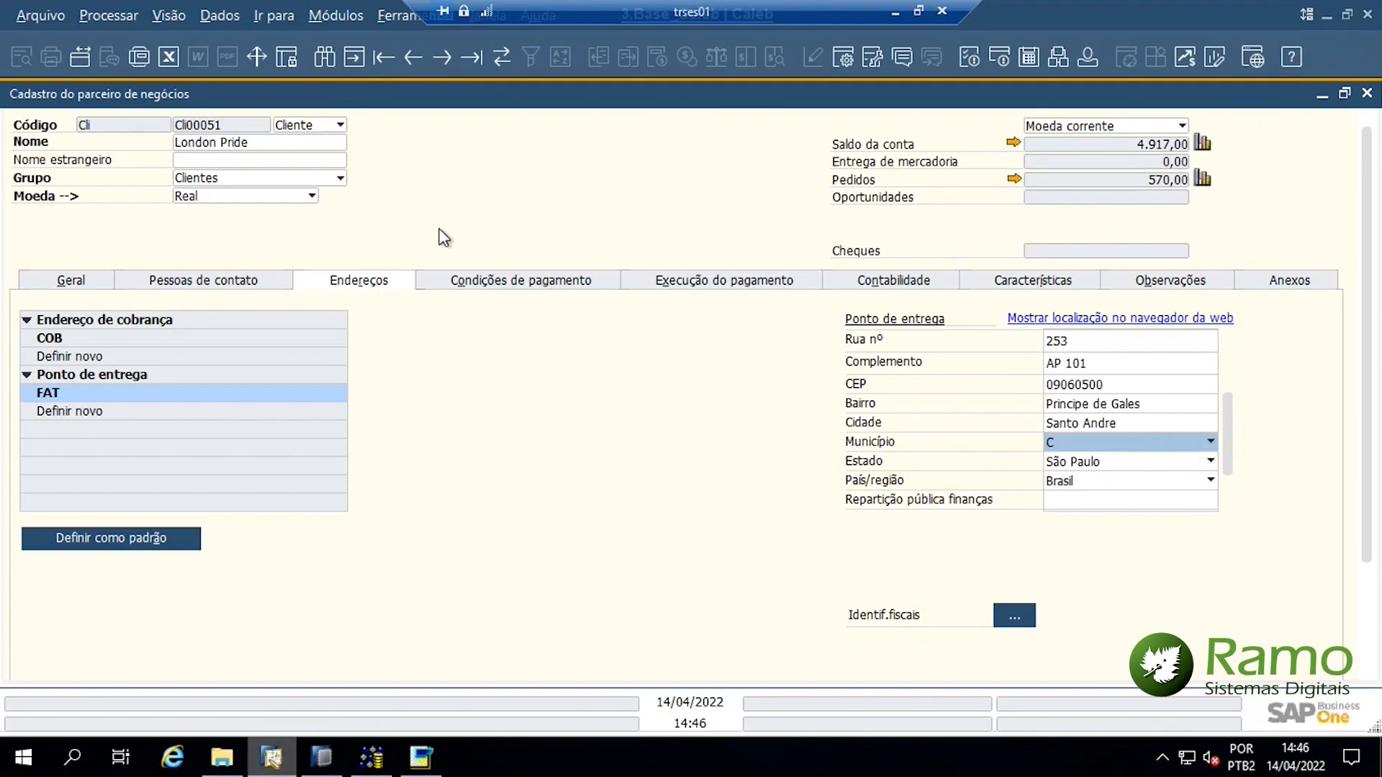
{"action": "key", "text": "ctrl+f"}
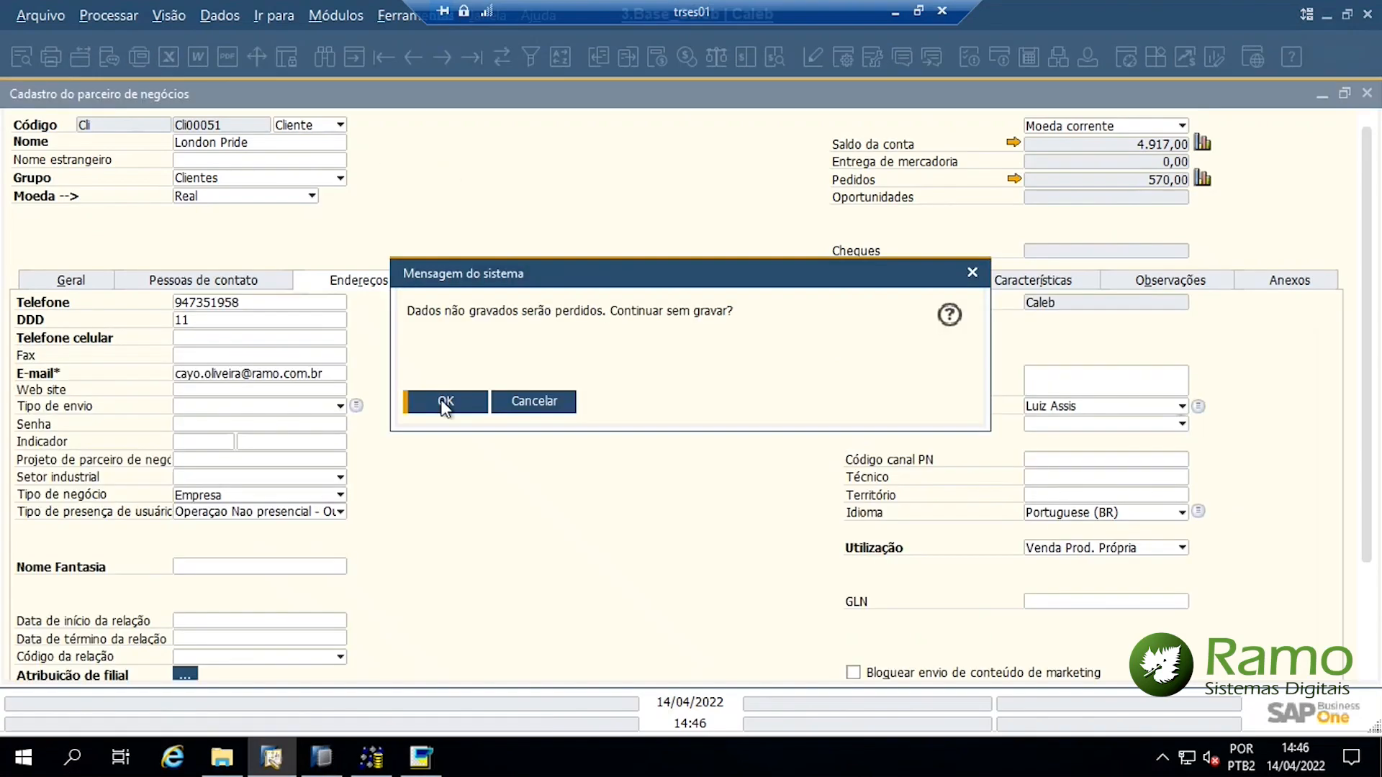
{"action": "key", "text": "Return"}
{"action": "left_click", "coordinate": [204, 142]}
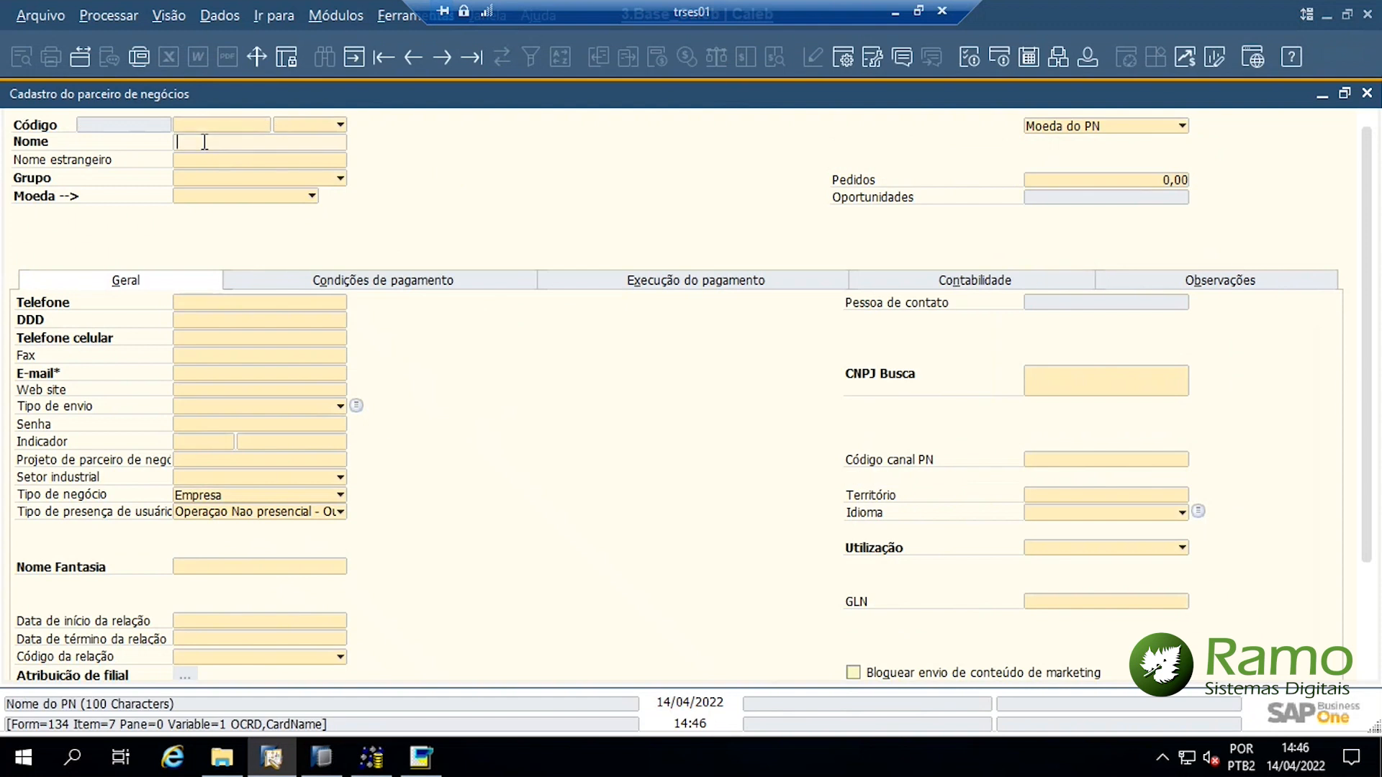
{"action": "type", "text": "Caleb DTW"}
{"action": "key", "text": "Return"}
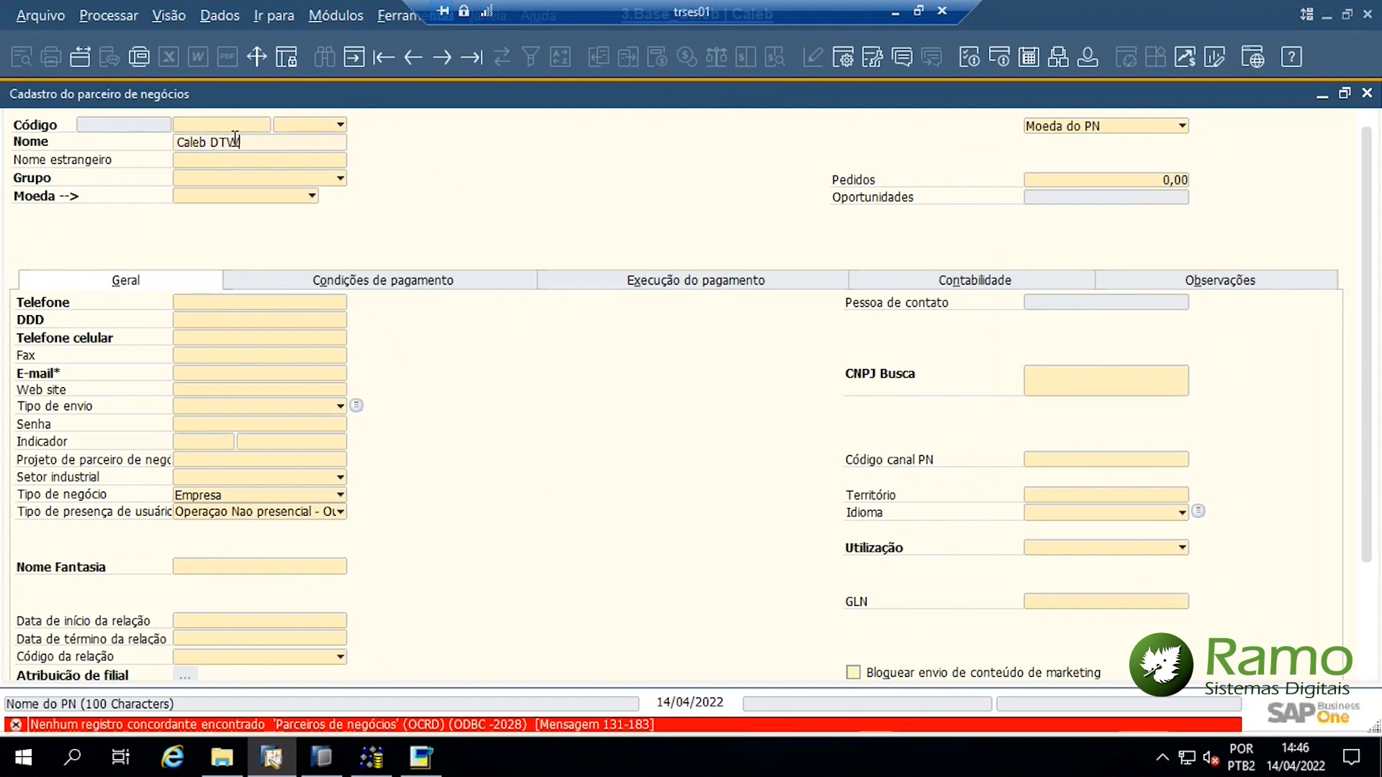
Search by partner code instead and open Exemplo DTW 01 from the results list
{"action": "key", "text": "BackSpace"}
{"action": "left_click", "coordinate": [194, 124]}
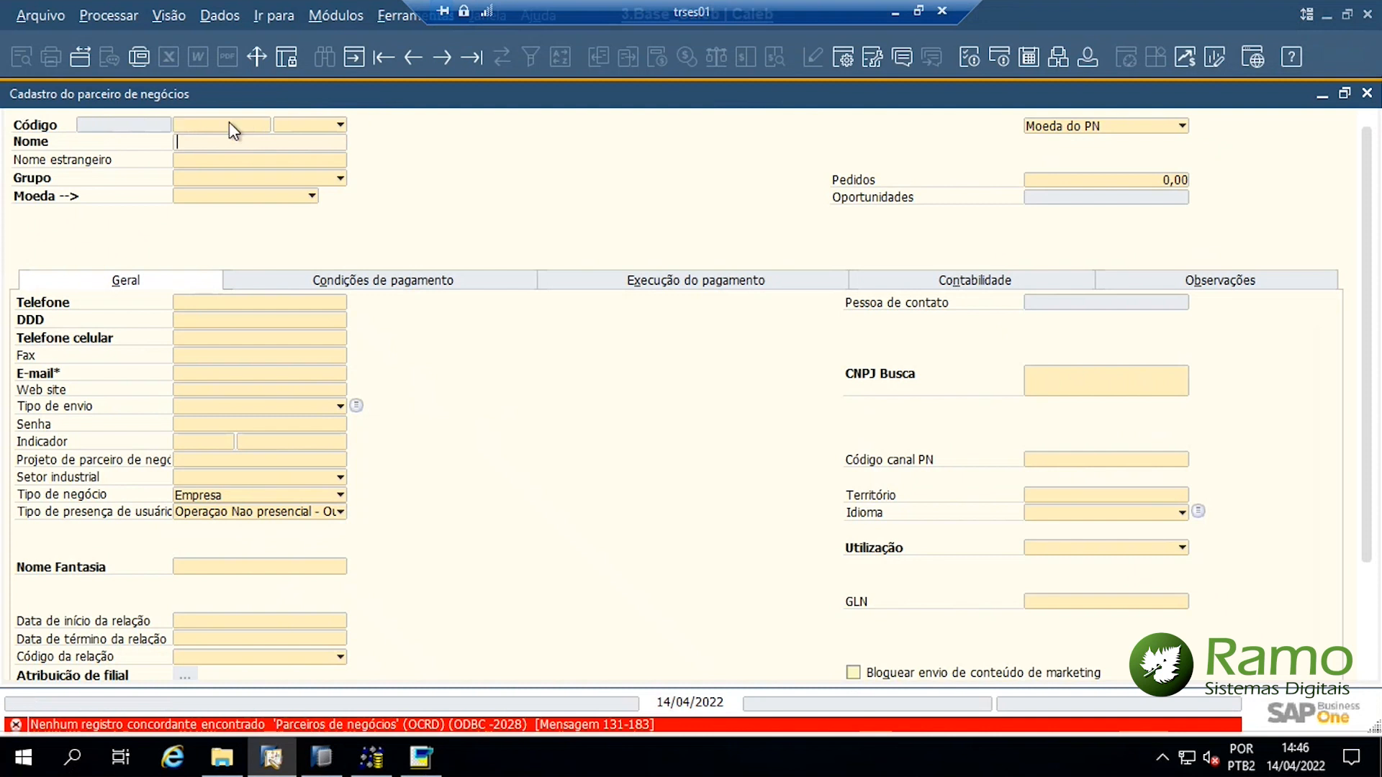
{"action": "type", "text": "Caleb"}
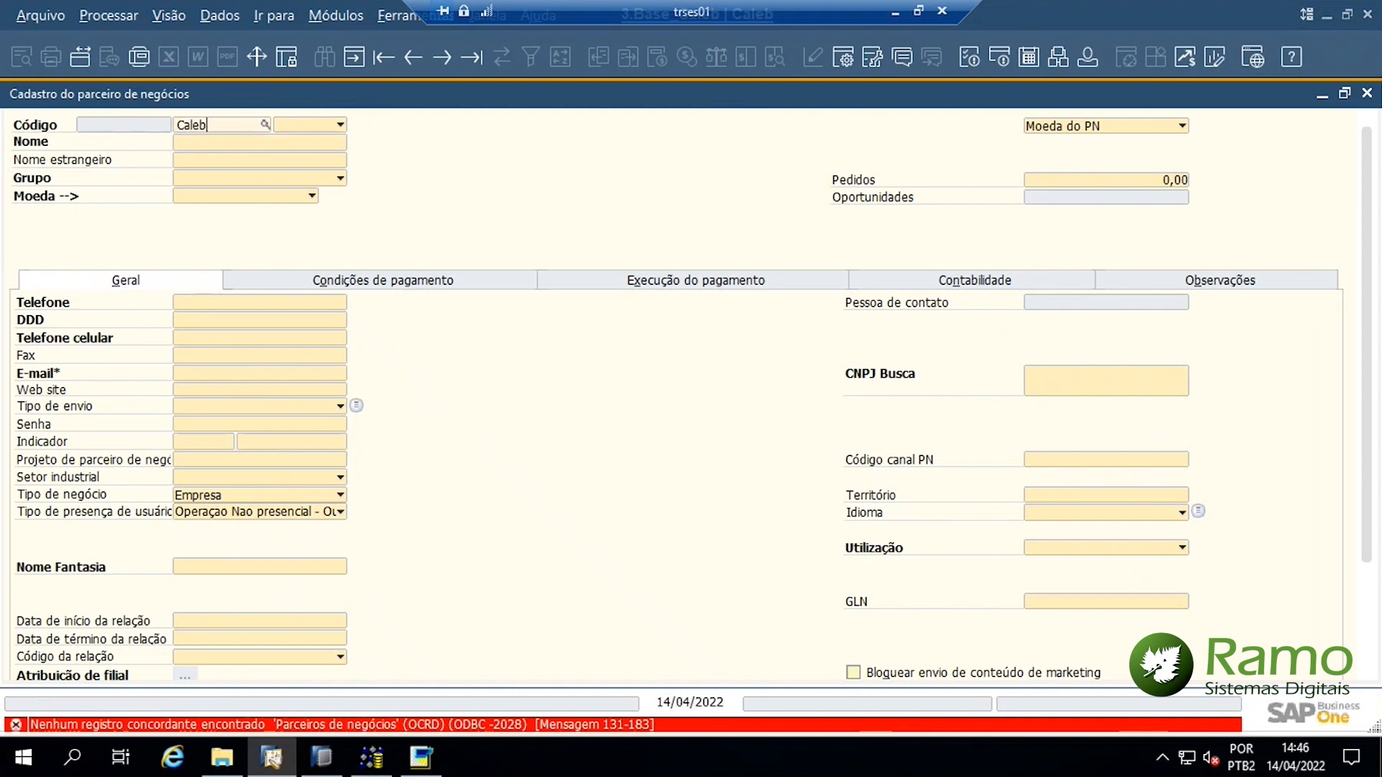
{"action": "key", "text": "Tab"}
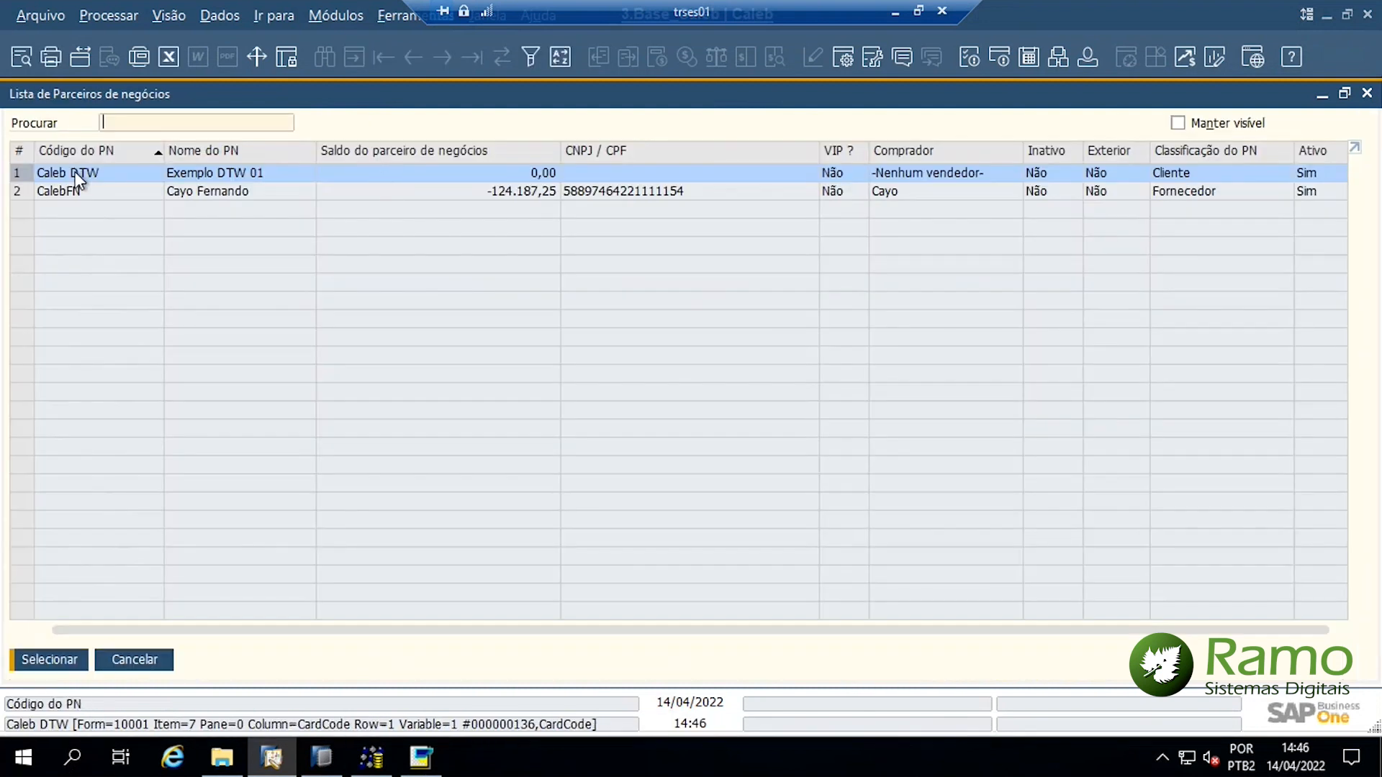
{"action": "left_click", "coordinate": [61, 663]}
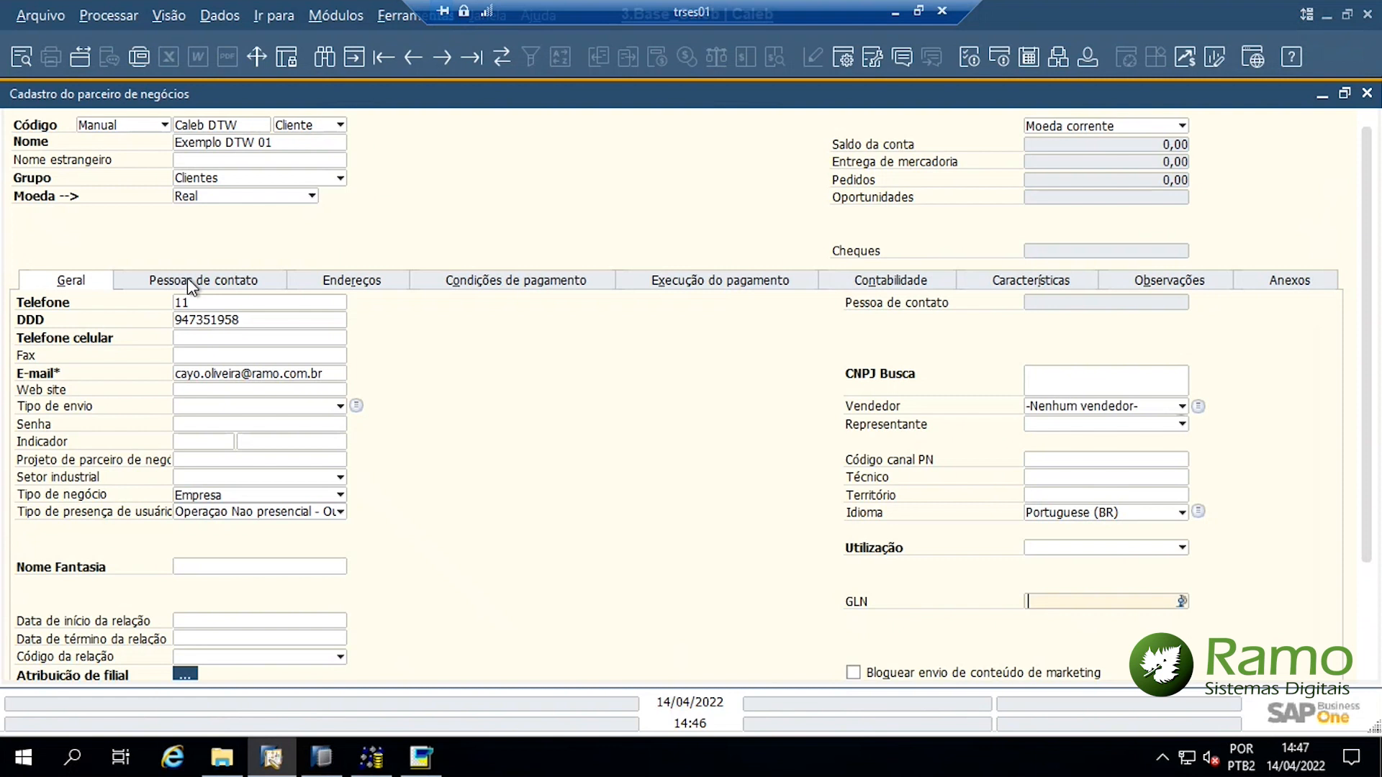
Check Exemplo DTW 01's contacts, addresses and FAT address fiscal tax IDs
{"action": "left_click", "coordinate": [203, 283]}
{"action": "left_click", "coordinate": [351, 291]}
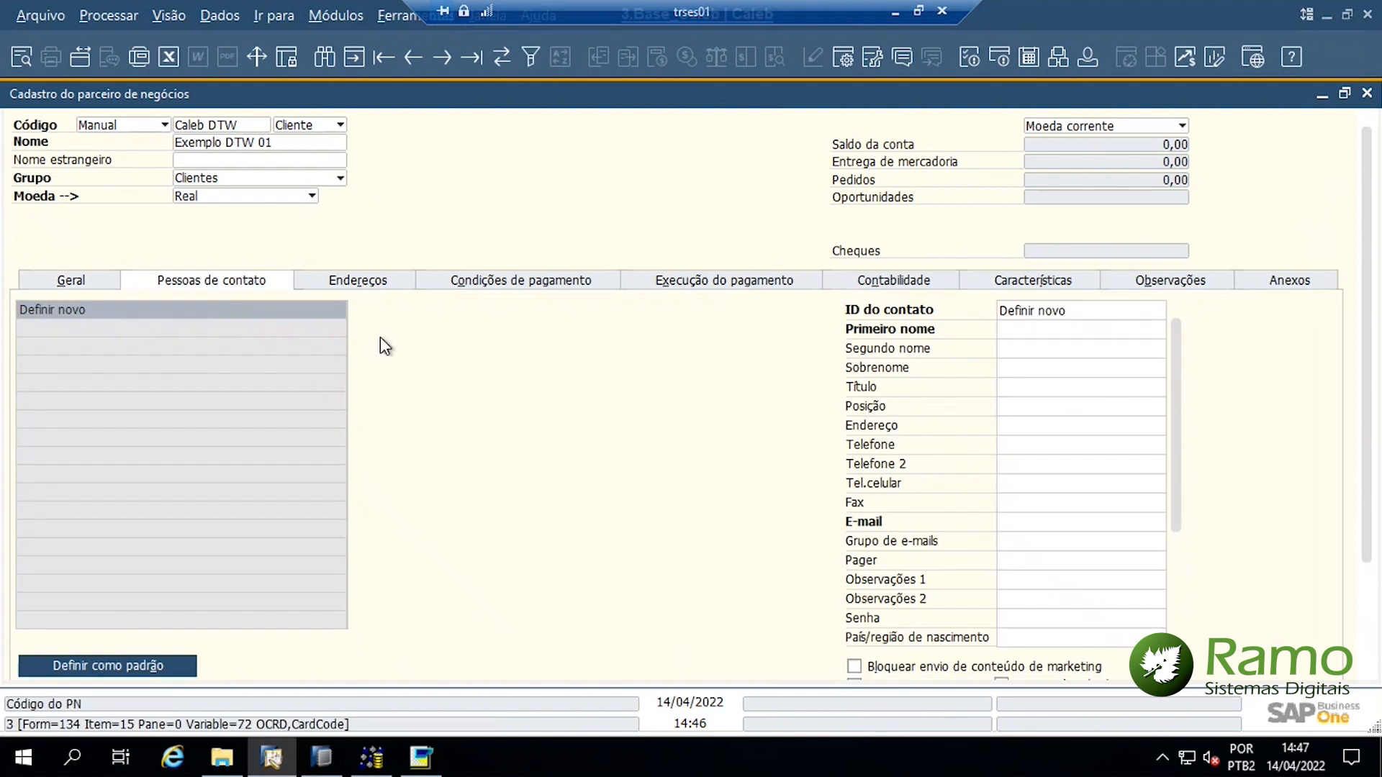
{"action": "scroll", "coordinate": [1237, 454], "scroll_direction": "down", "scroll_amount": 2}
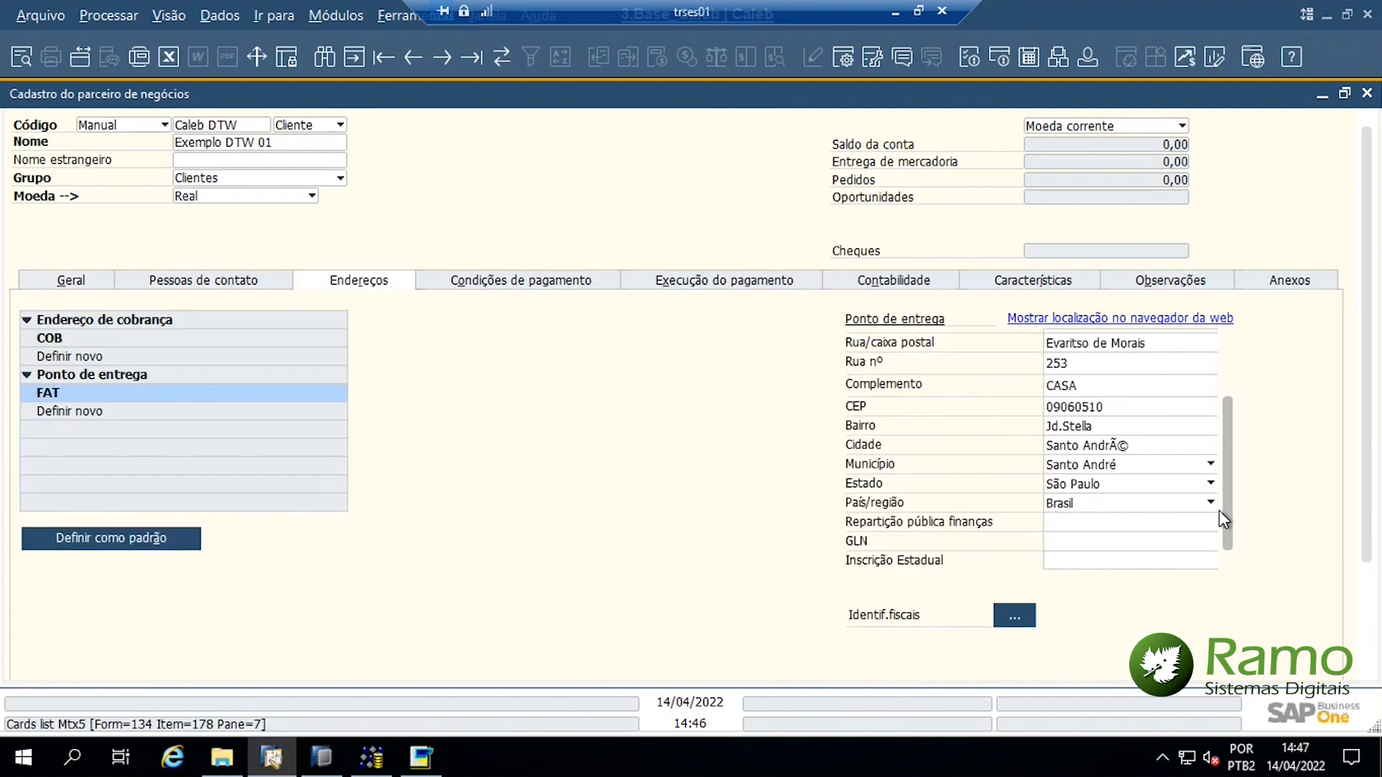
{"action": "left_click", "coordinate": [997, 620]}
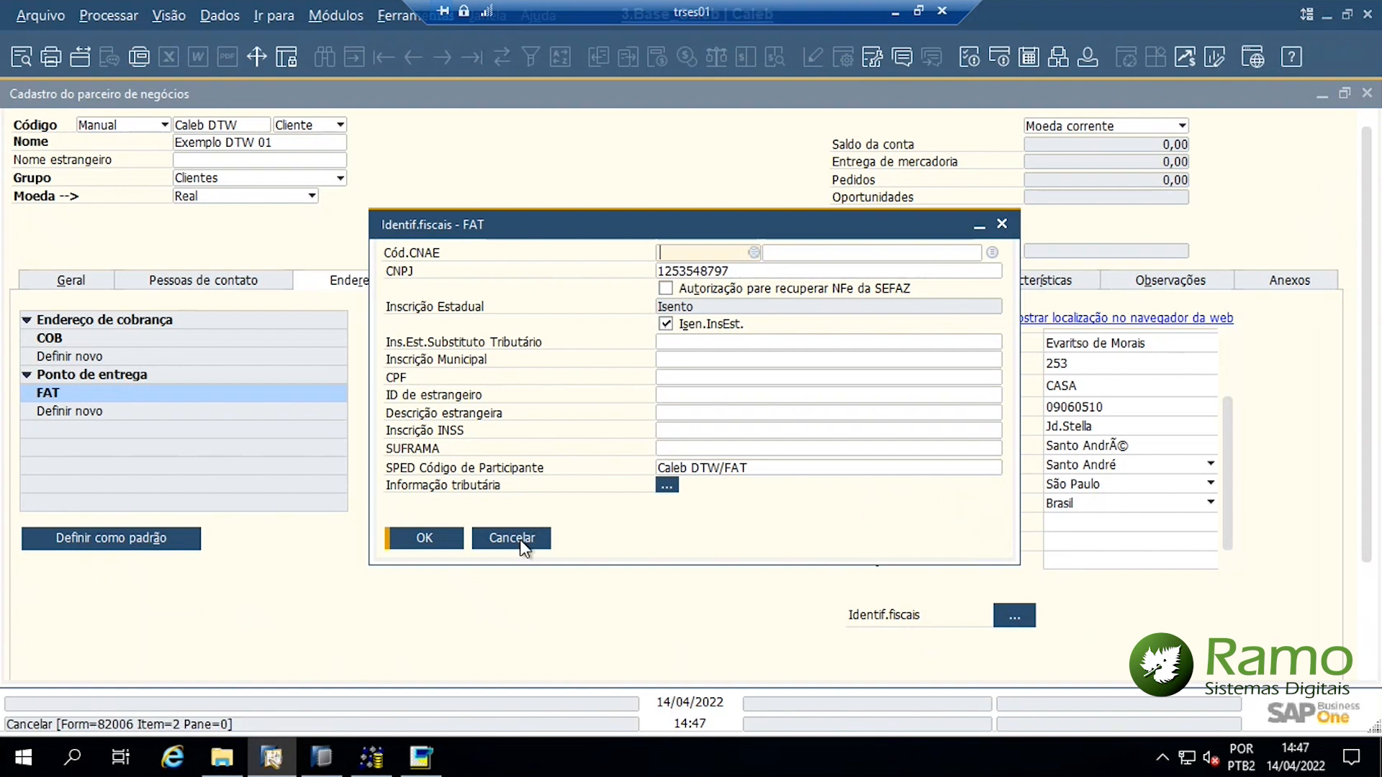
{"action": "left_click", "coordinate": [523, 548]}
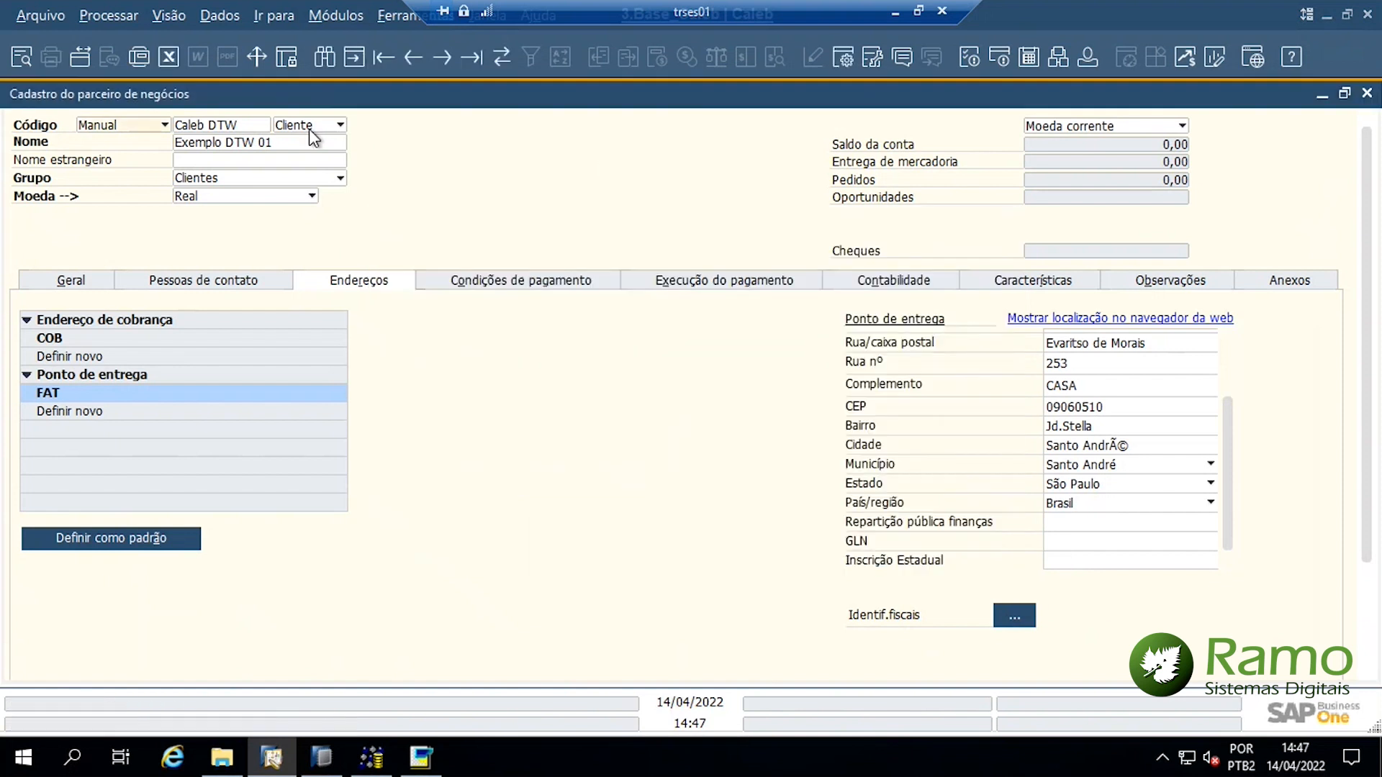
Find partner Exemplo DTW 02 by editing the copied name in Find mode
{"action": "left_click", "coordinate": [275, 143]}
{"action": "key", "text": "ctrl+c"}
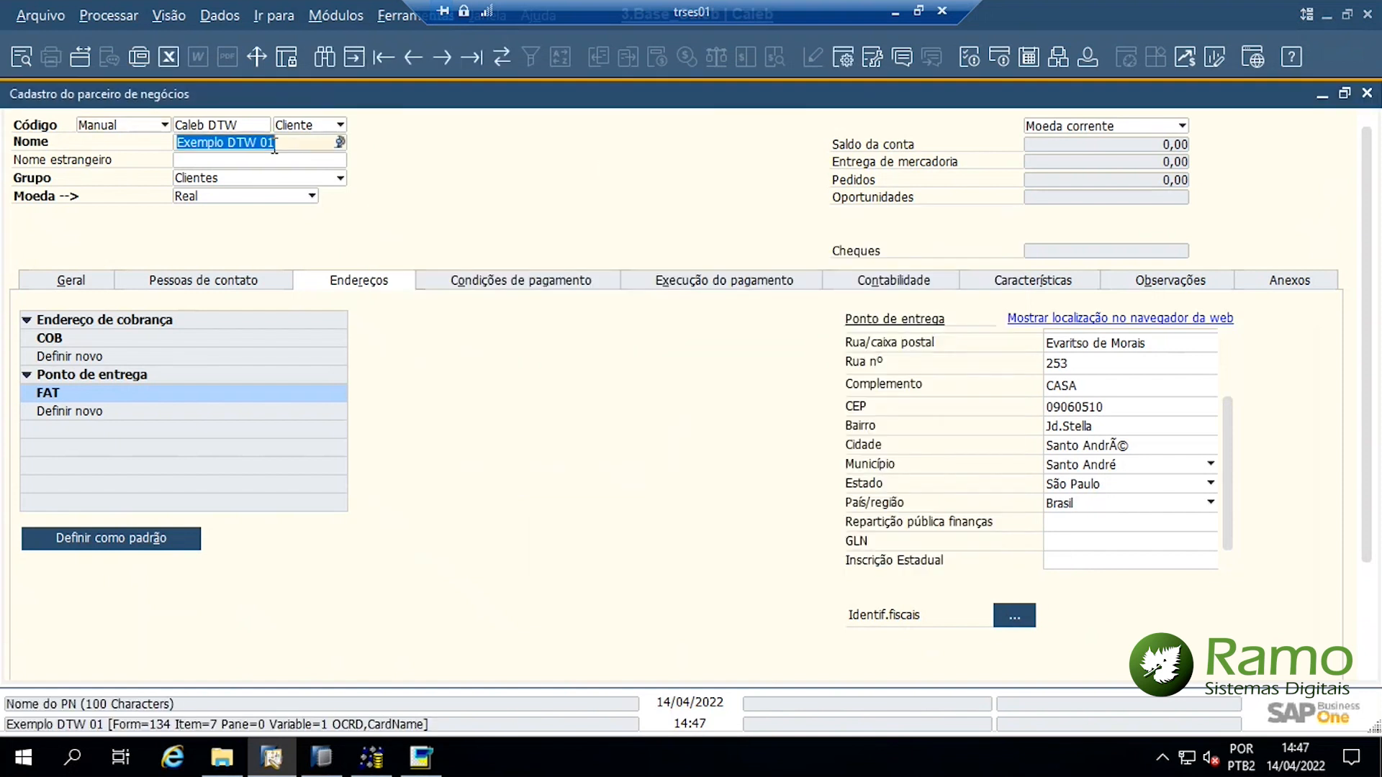
{"action": "key", "text": "ctrl+f"}
{"action": "key", "text": "ctrl+v"}
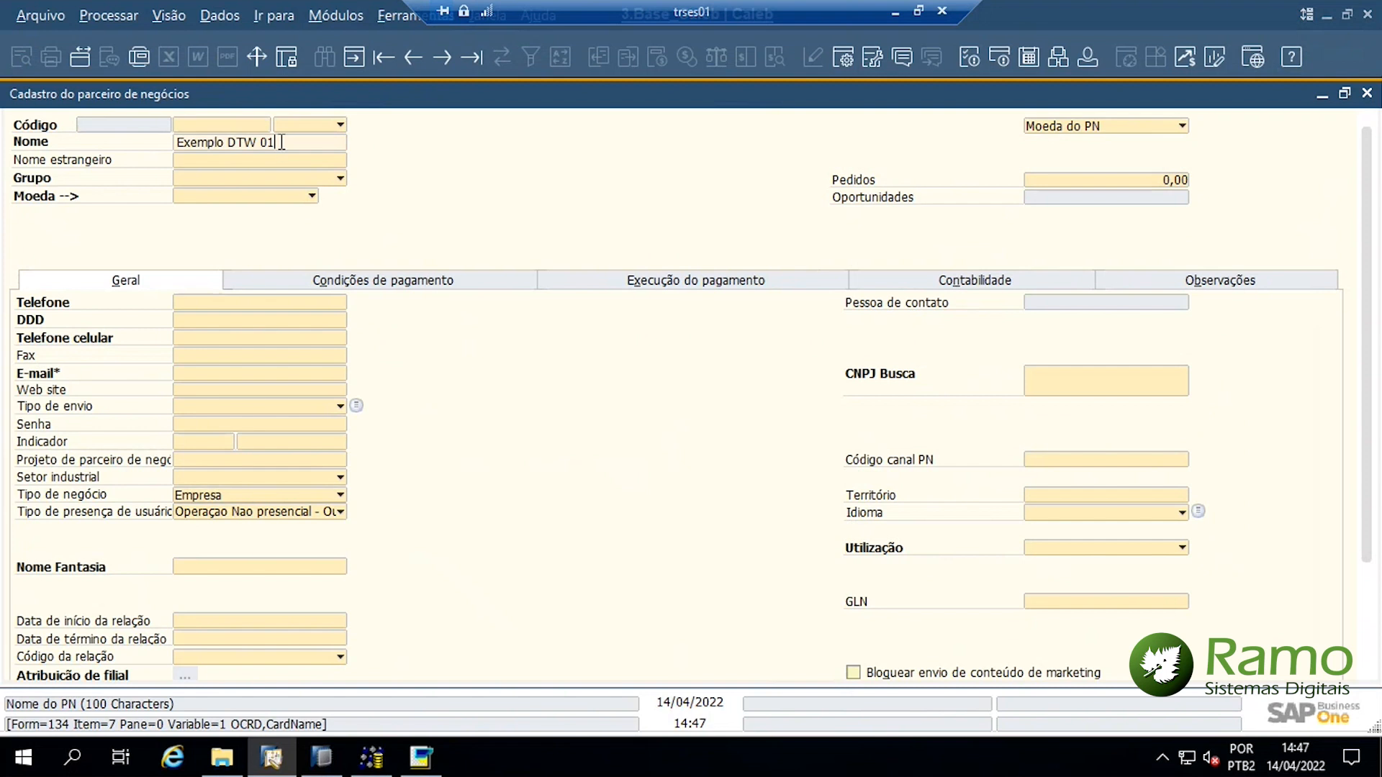
{"action": "key", "text": "BackSpace"}
{"action": "type", "text": "2"}
{"action": "key", "text": "Return"}
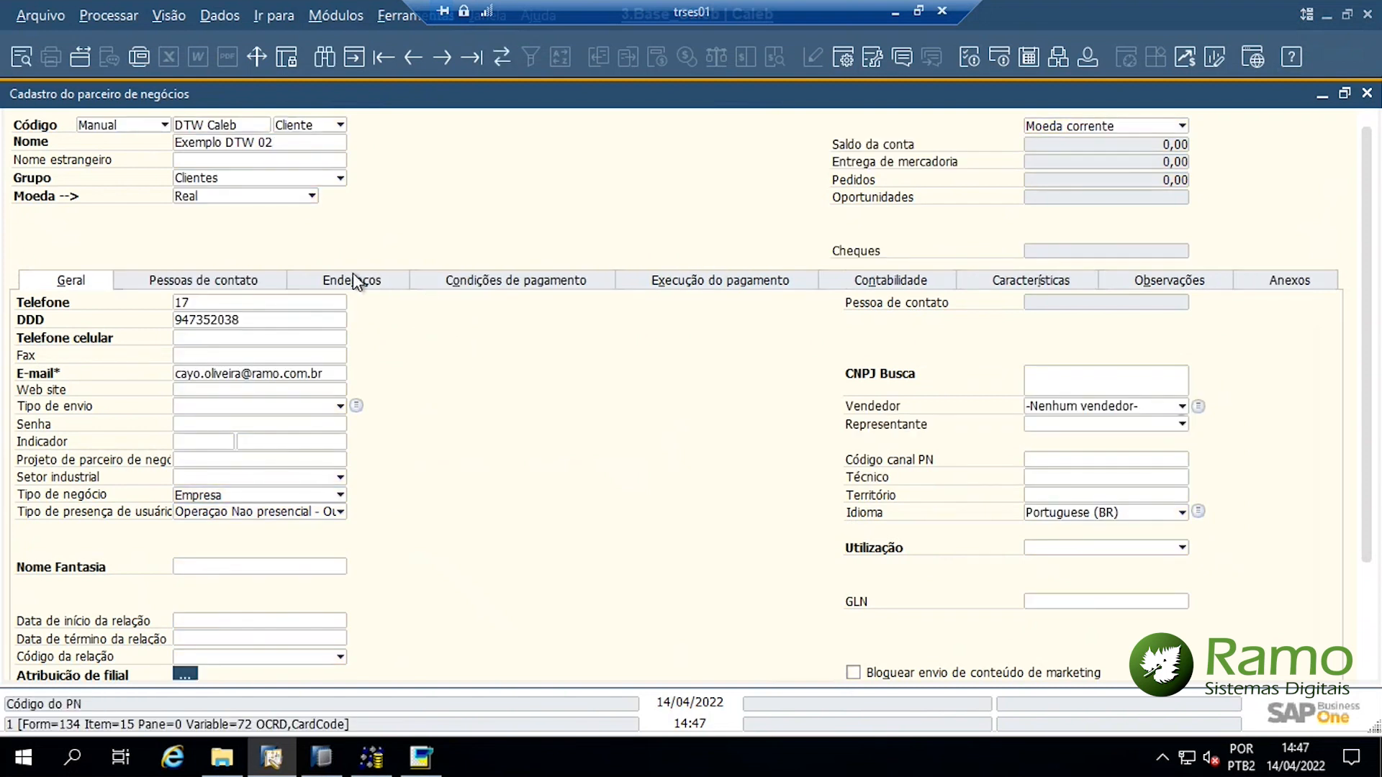
Check Exemplo DTW 02's addresses and FAT fiscal tax IDs, then minimize the partner form
{"action": "left_click", "coordinate": [353, 280]}
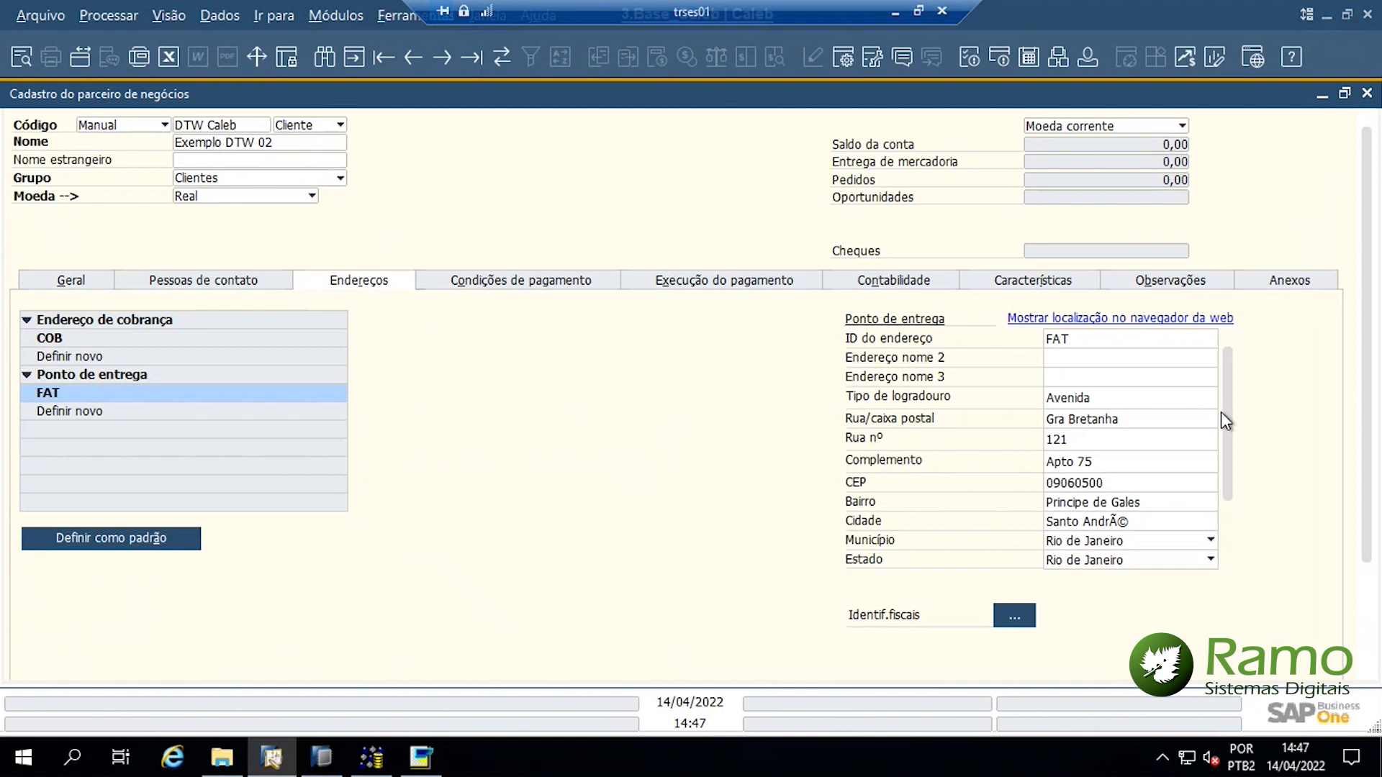
{"action": "scroll", "coordinate": [1233, 432], "scroll_direction": "down", "scroll_amount": 2}
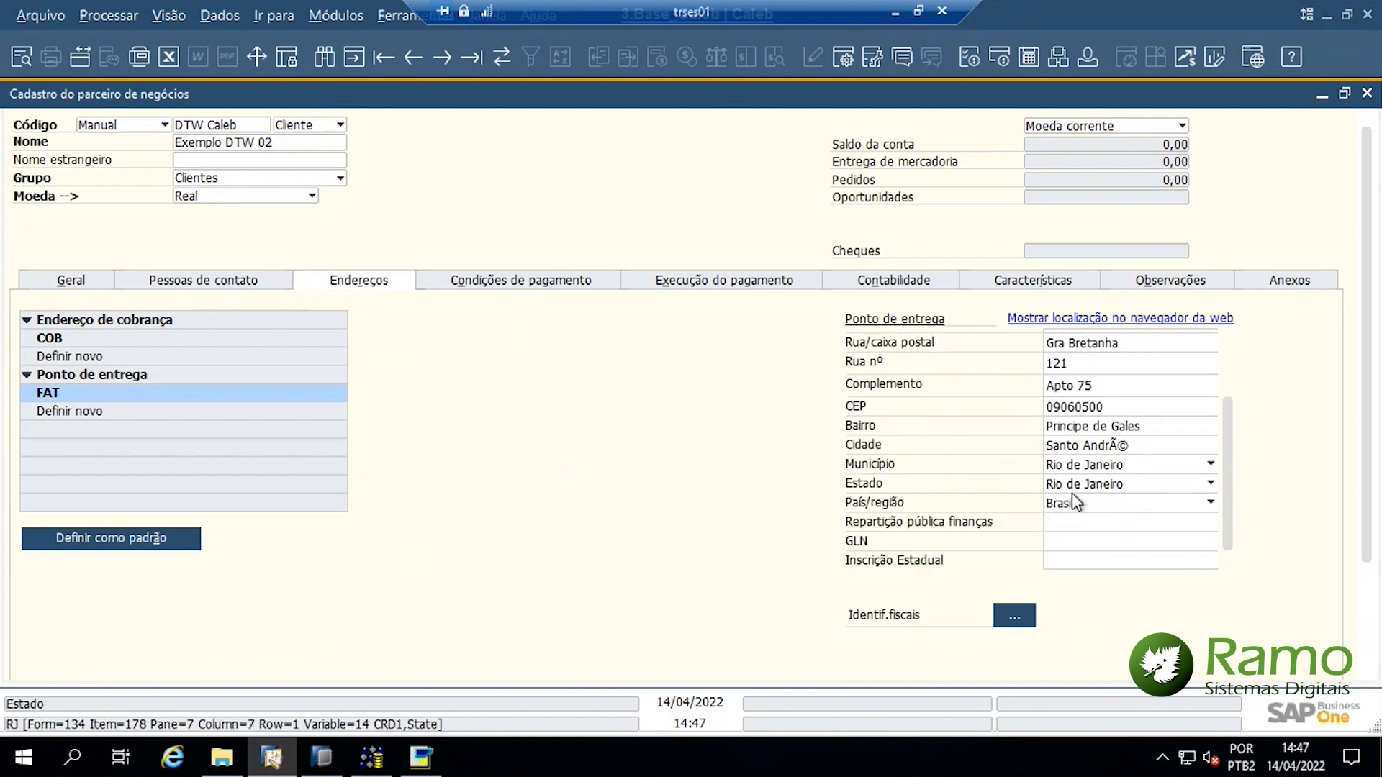
{"action": "left_click", "coordinate": [1015, 616]}
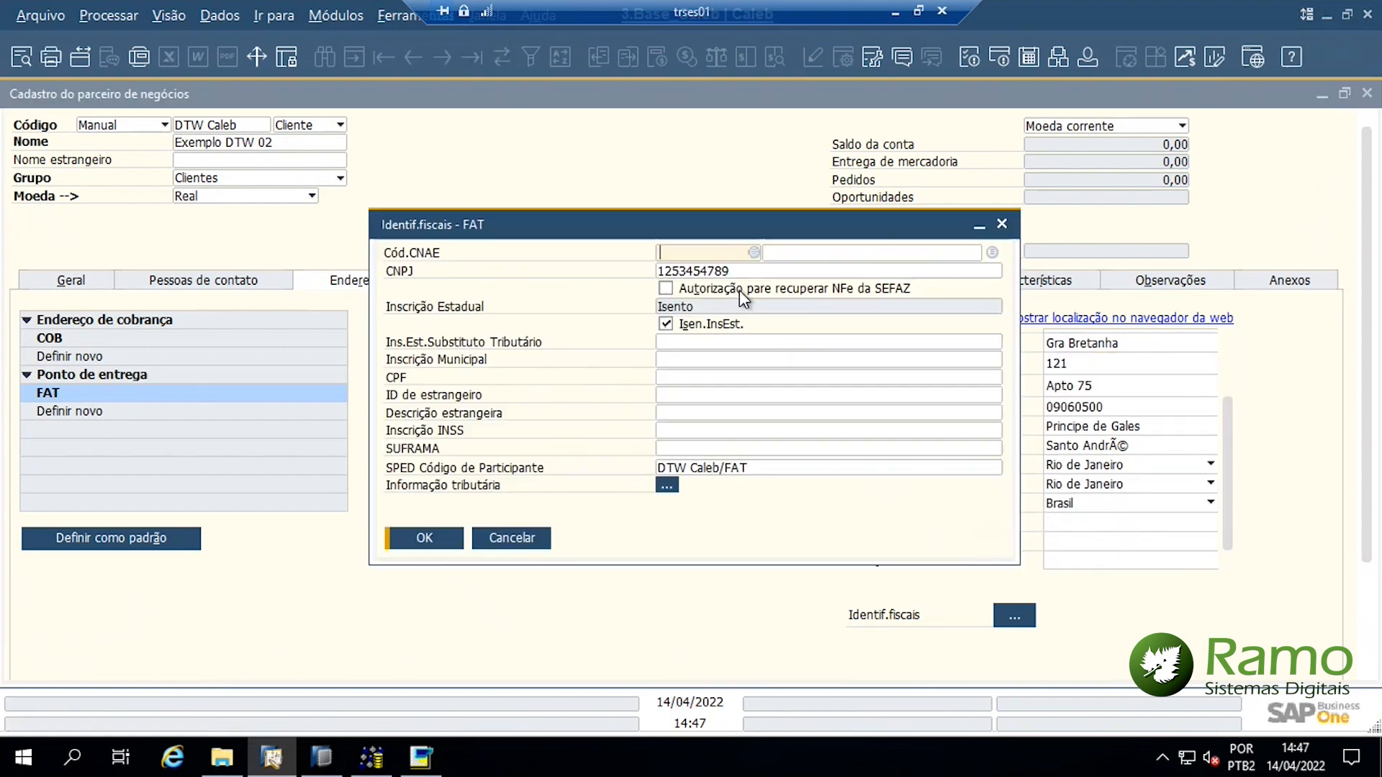
{"action": "left_click", "coordinate": [509, 540]}
{"action": "left_click", "coordinate": [1322, 94]}
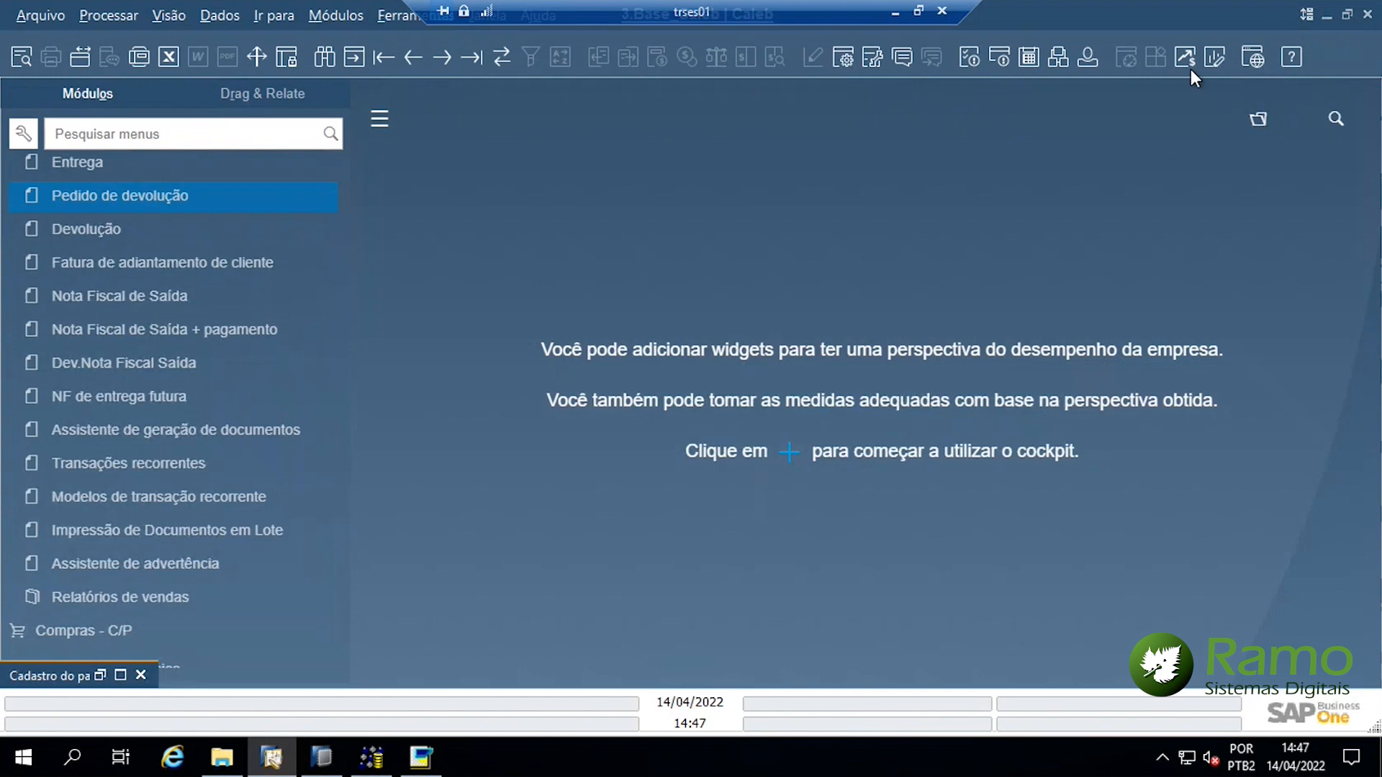